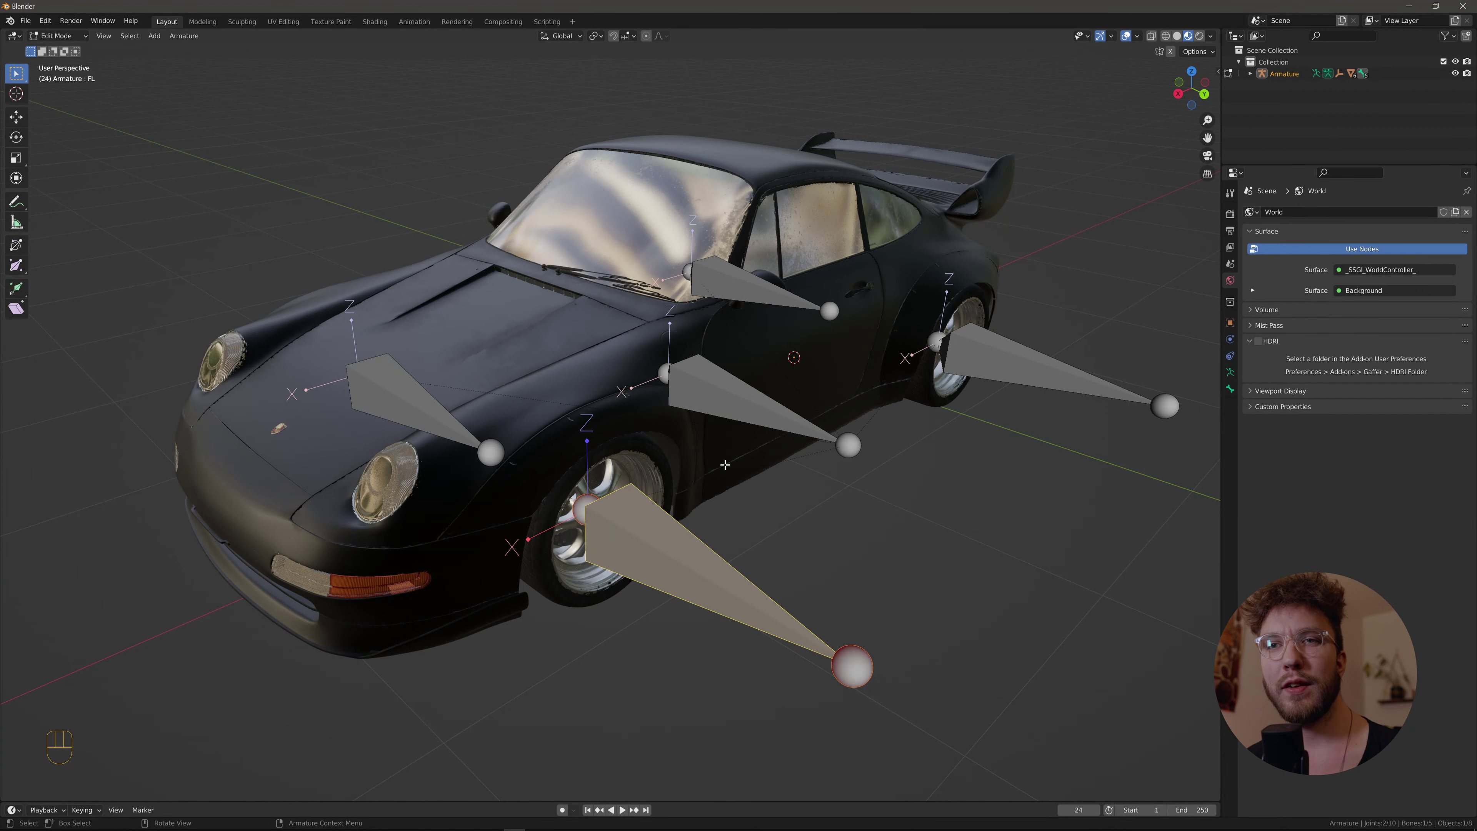
Examine the Root and front wheel bones of the car's armature by selecting them in turn.
click(717, 402)
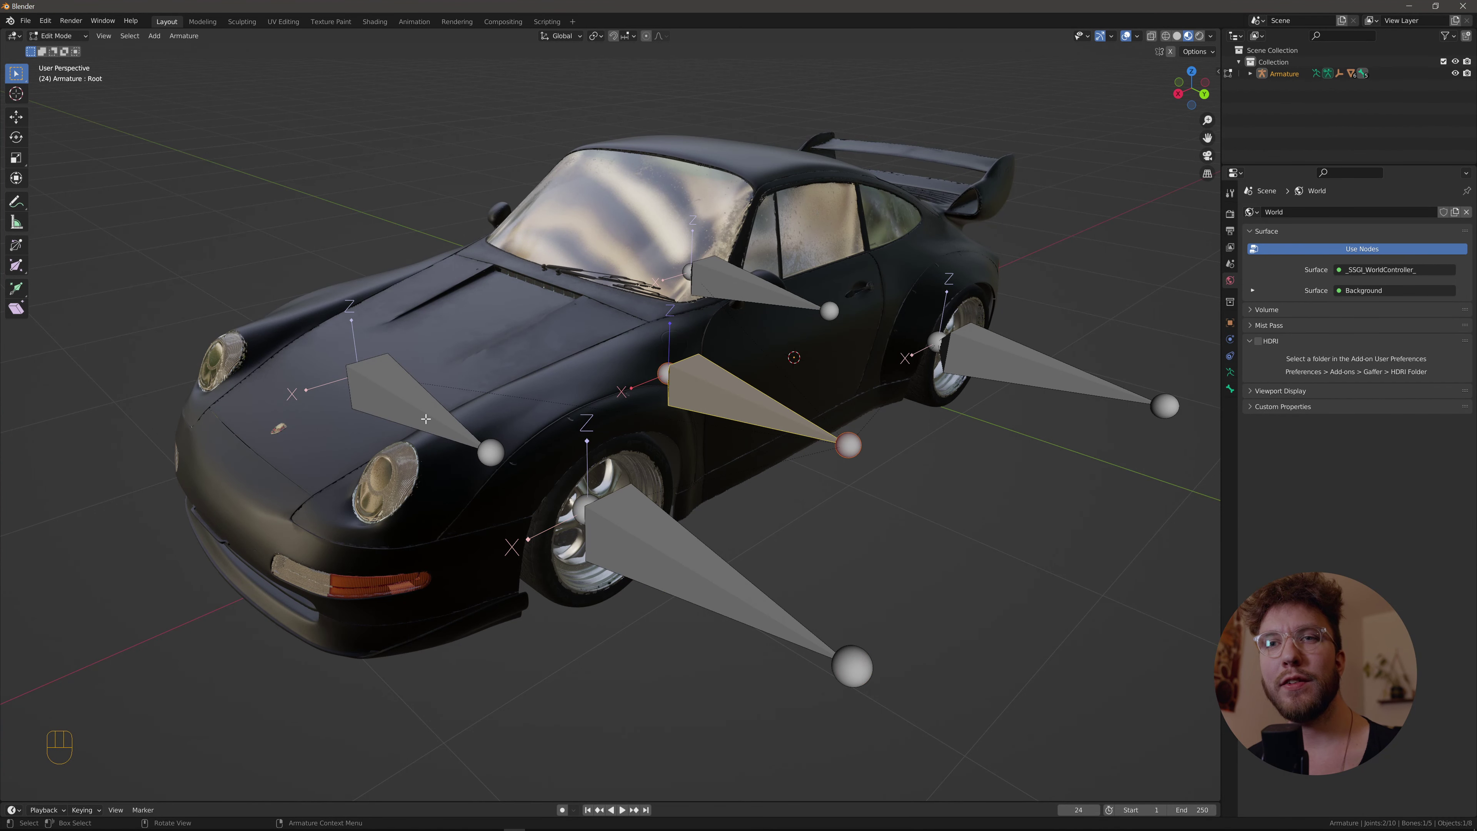
click(426, 418)
click(665, 554)
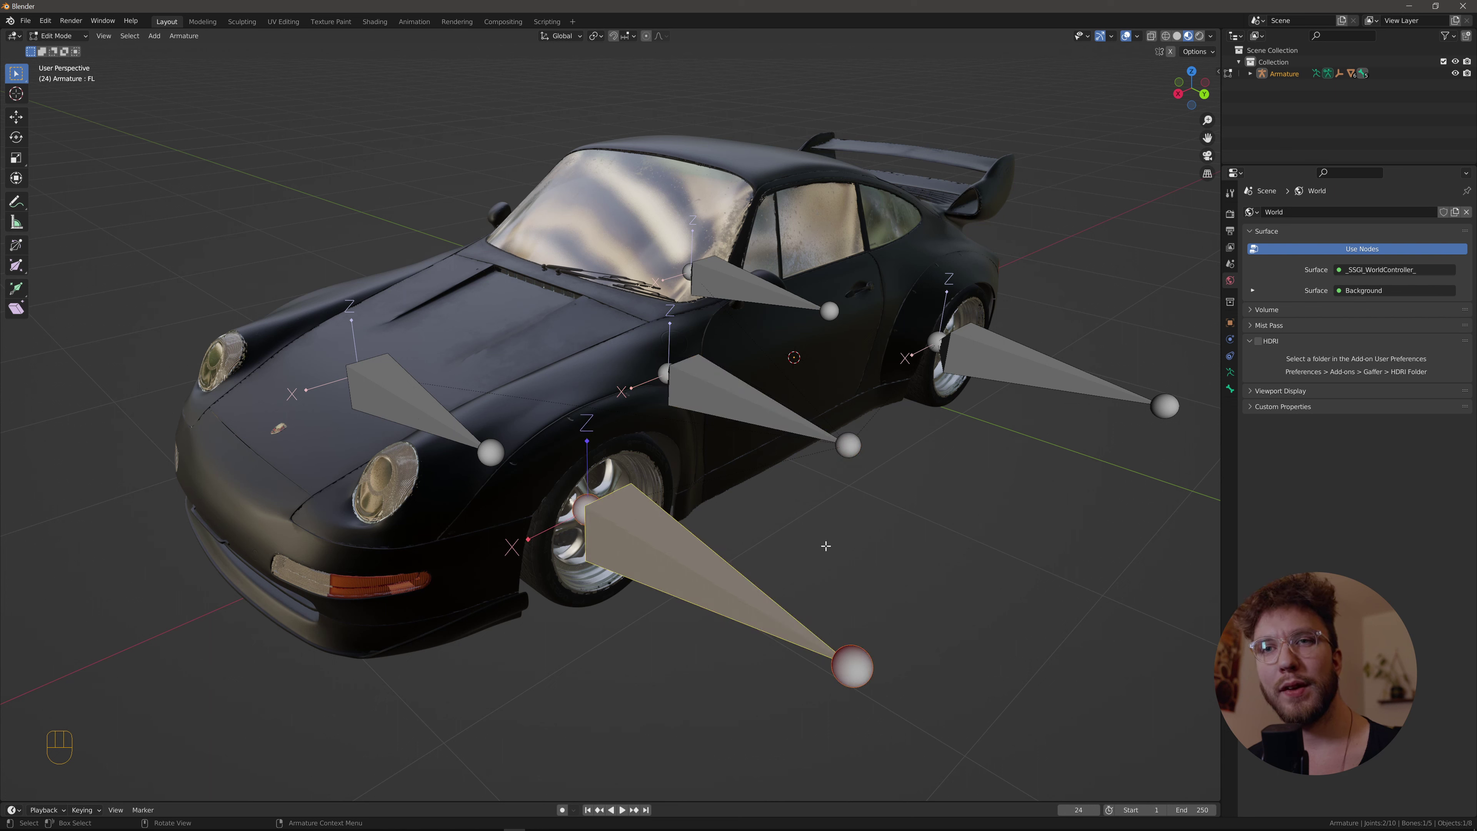
key(shift+d)
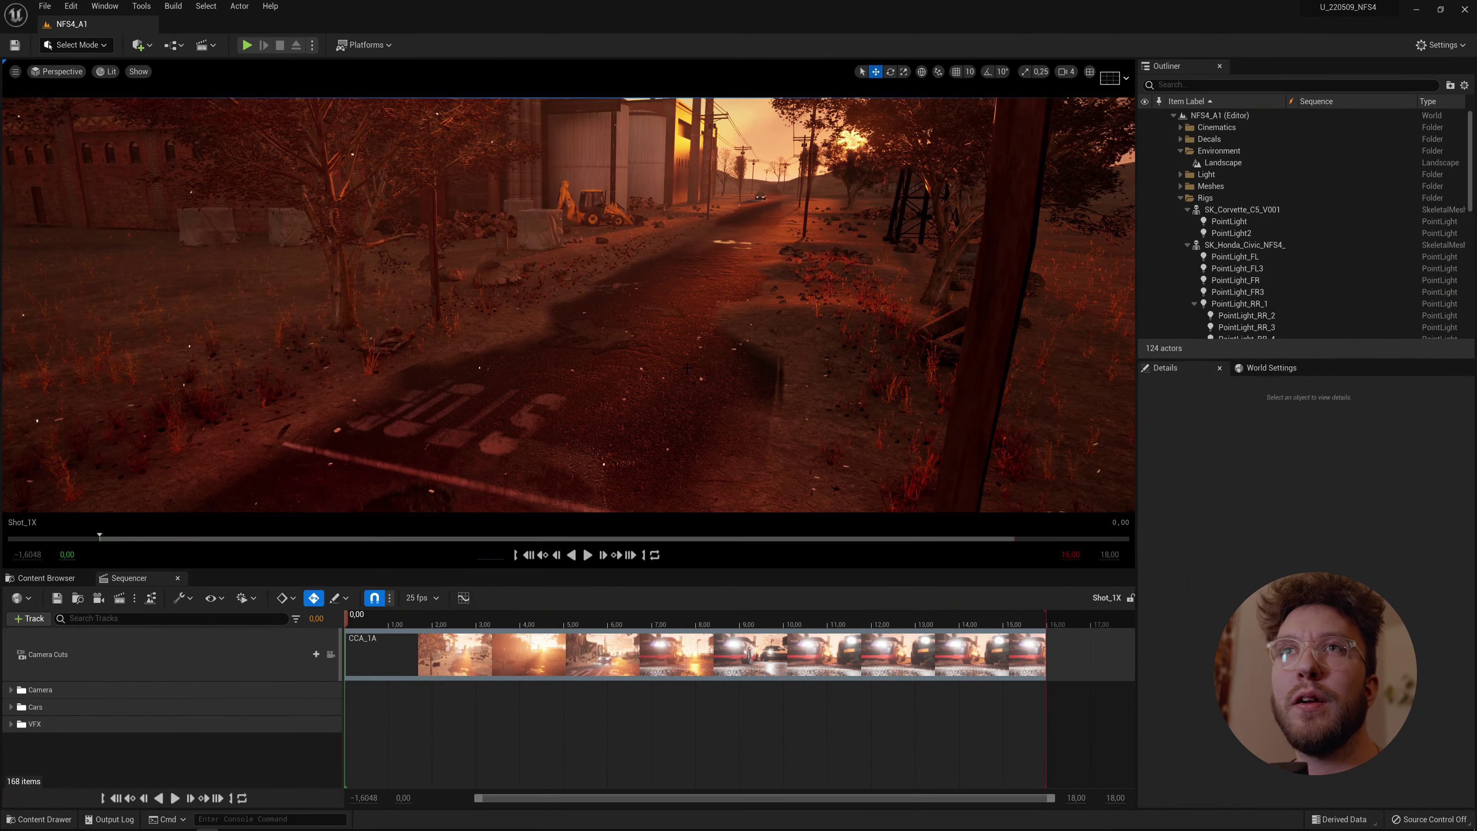
Switch to Unreal Editor, look down the road scene and preview the start of the Shot_1X sequence.
right_drag(688, 366, 646, 407)
right_drag(587, 367, 459, 534)
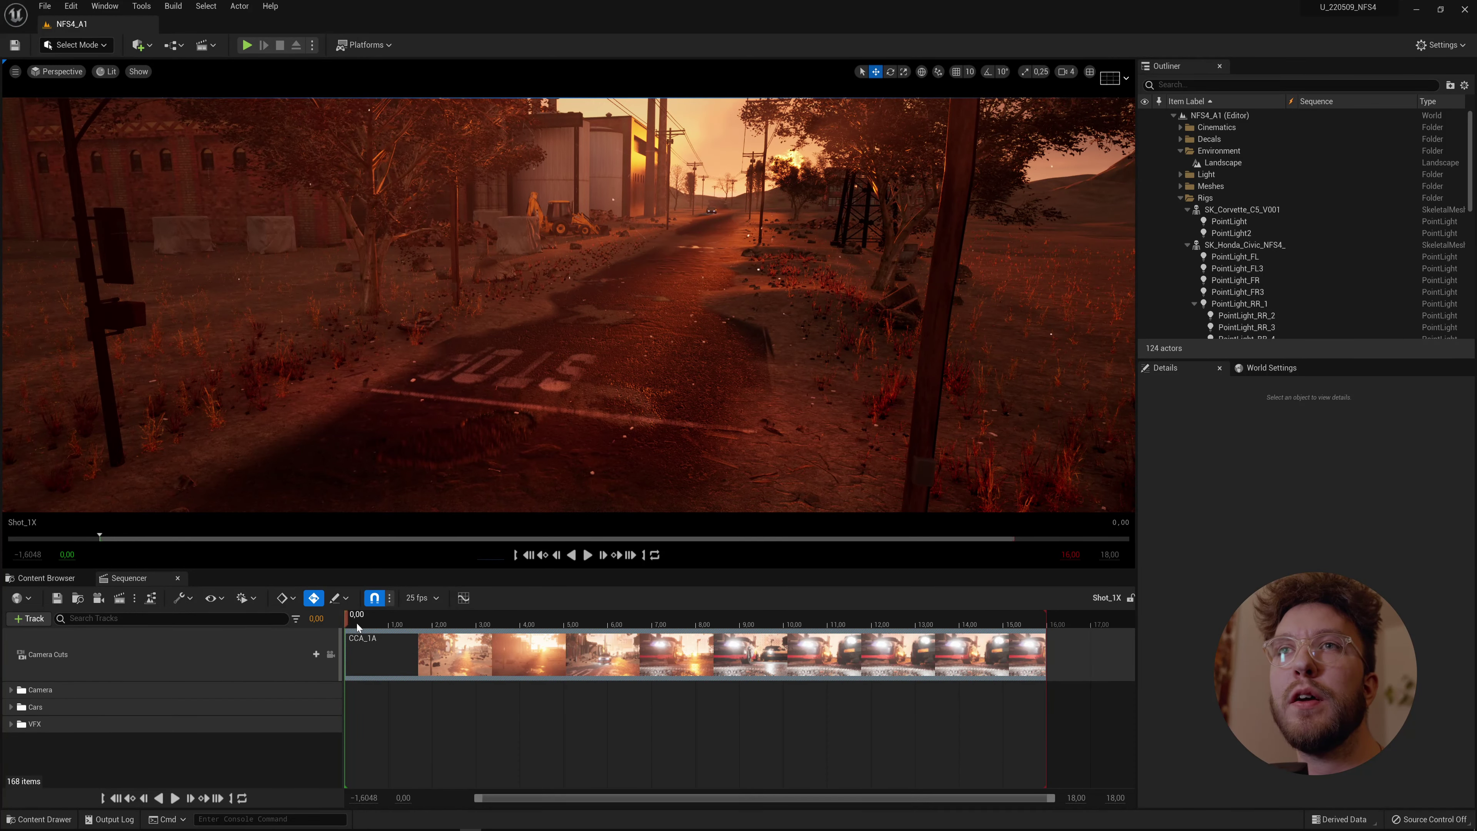
mouse_move(512, 611)
mouse_down()
mouse_move(677, 588)
mouse_move(855, 590)
mouse_move(669, 602)
mouse_move(865, 604)
mouse_move(509, 621)
mouse_up()
drag(371, 634, 355, 636)
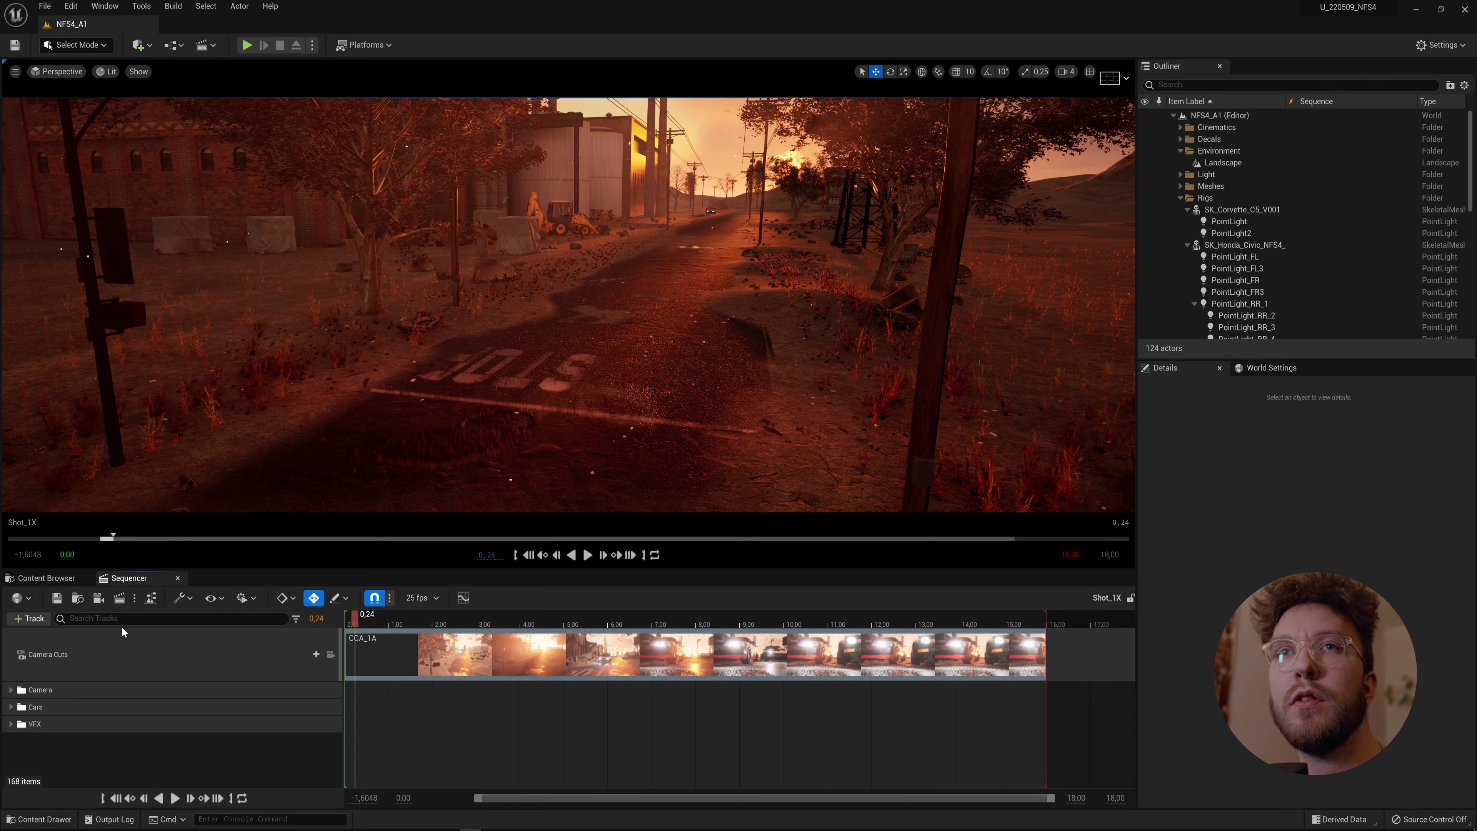
Look at the asset creation options available in the Cinematics folder.
click(58, 578)
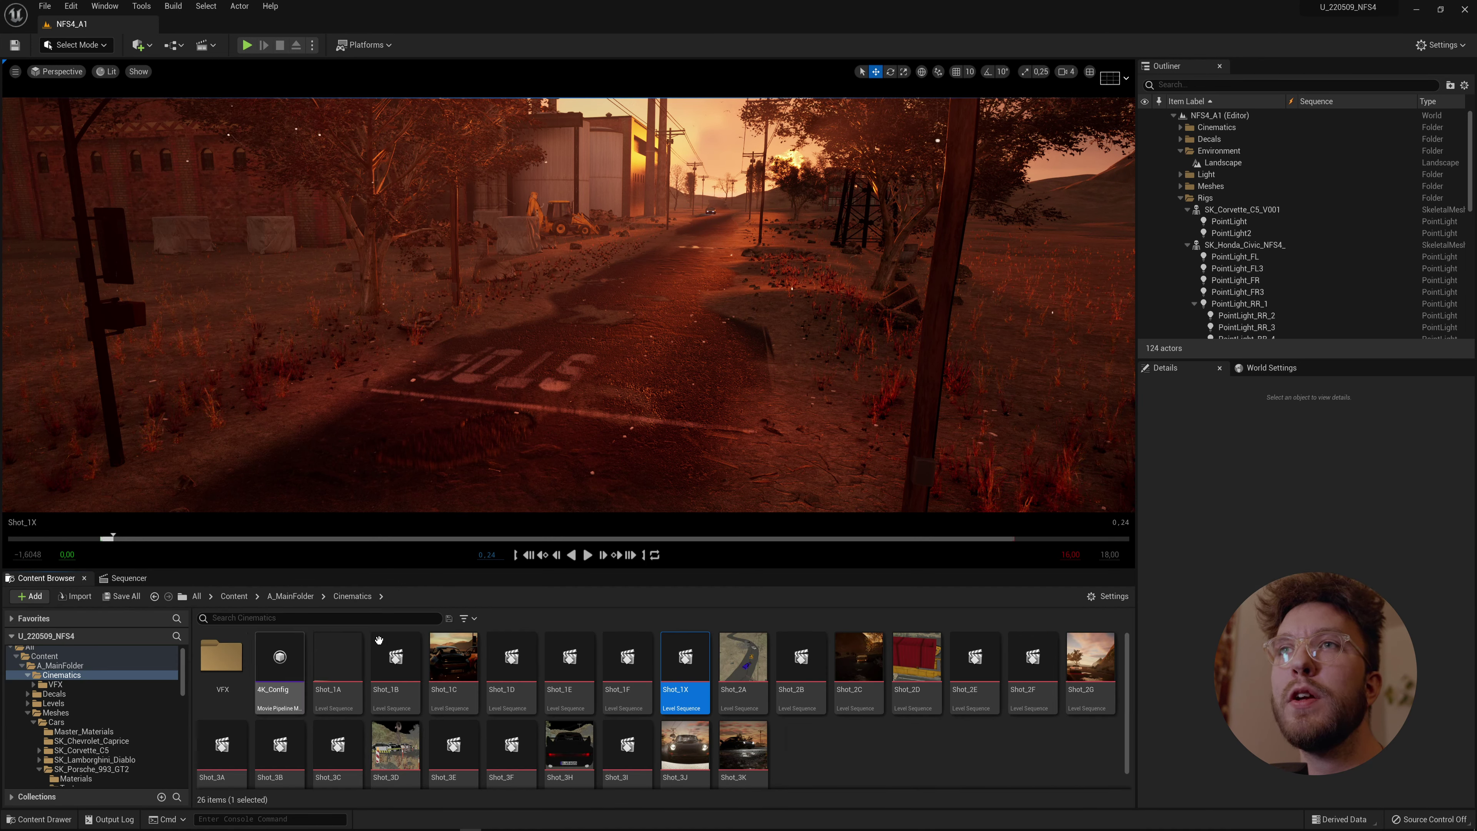
right_click(813, 749)
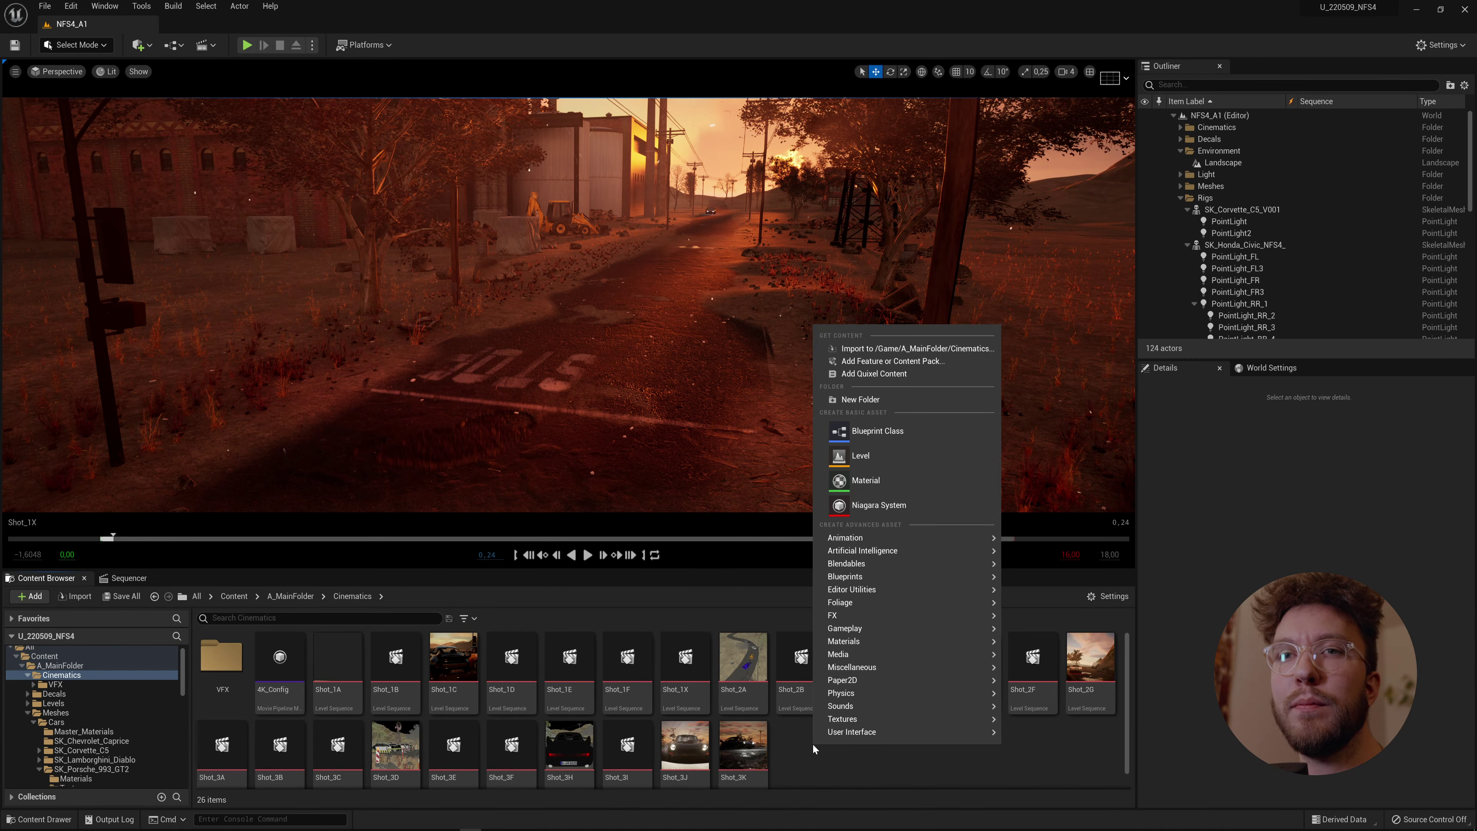
mouse_move(875, 542)
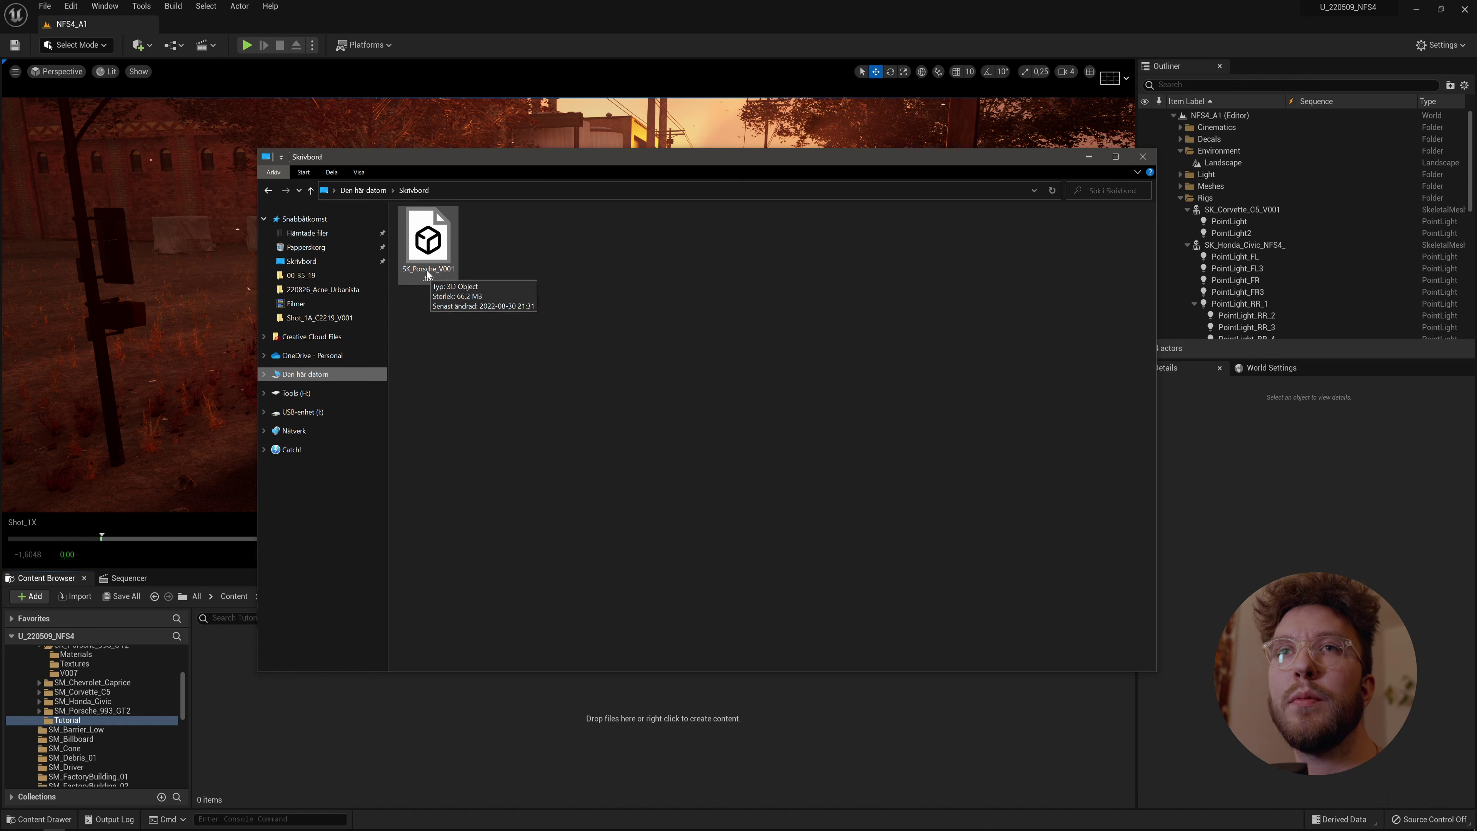
Import SK_Porsche_V001 into the Tutorial folder as a skeletal mesh, with Import Textures off and Do Not Create Material as the material method.
drag(426, 254, 463, 714)
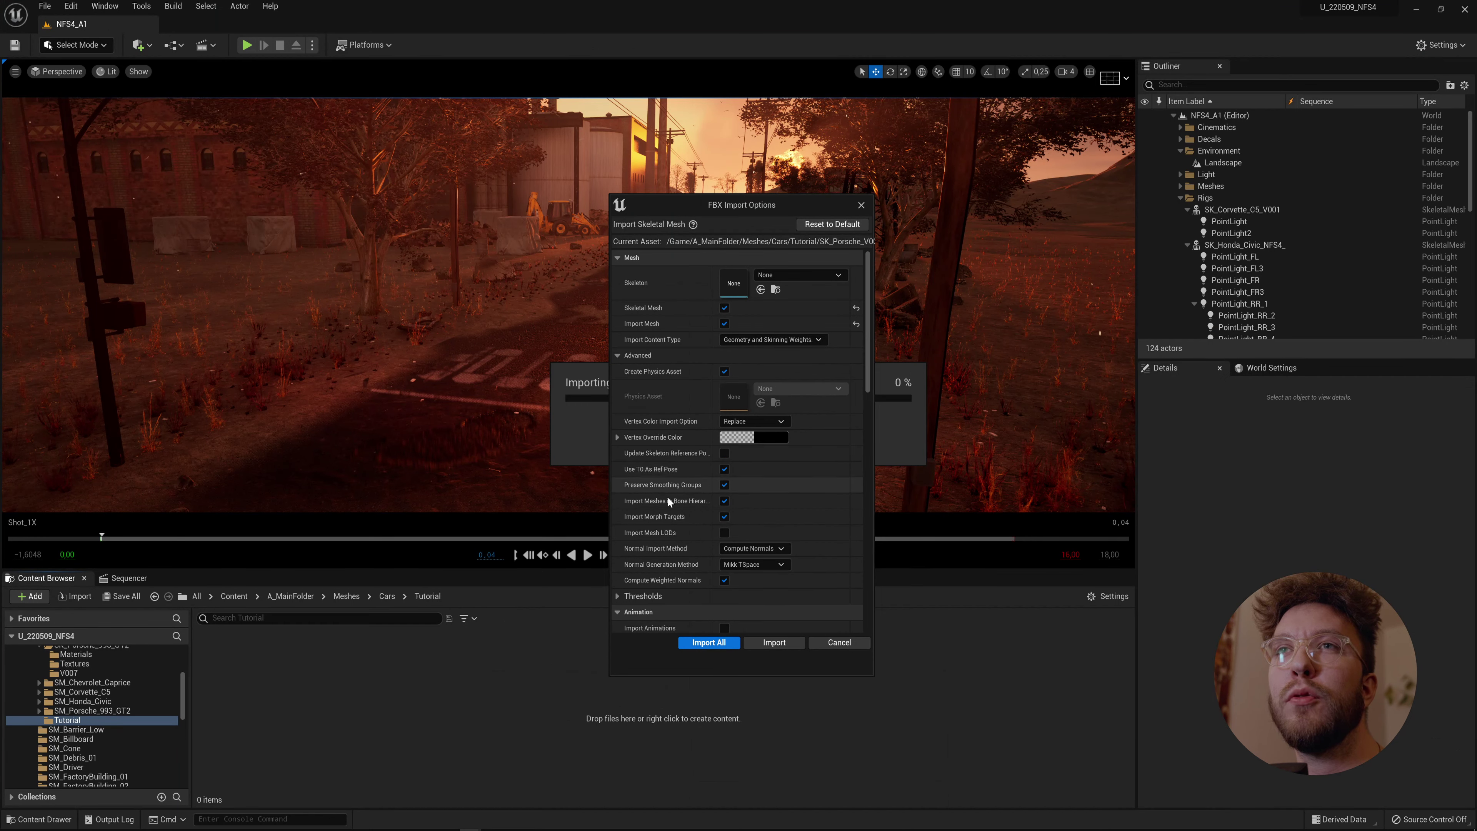
scroll(663, 518, down, 6)
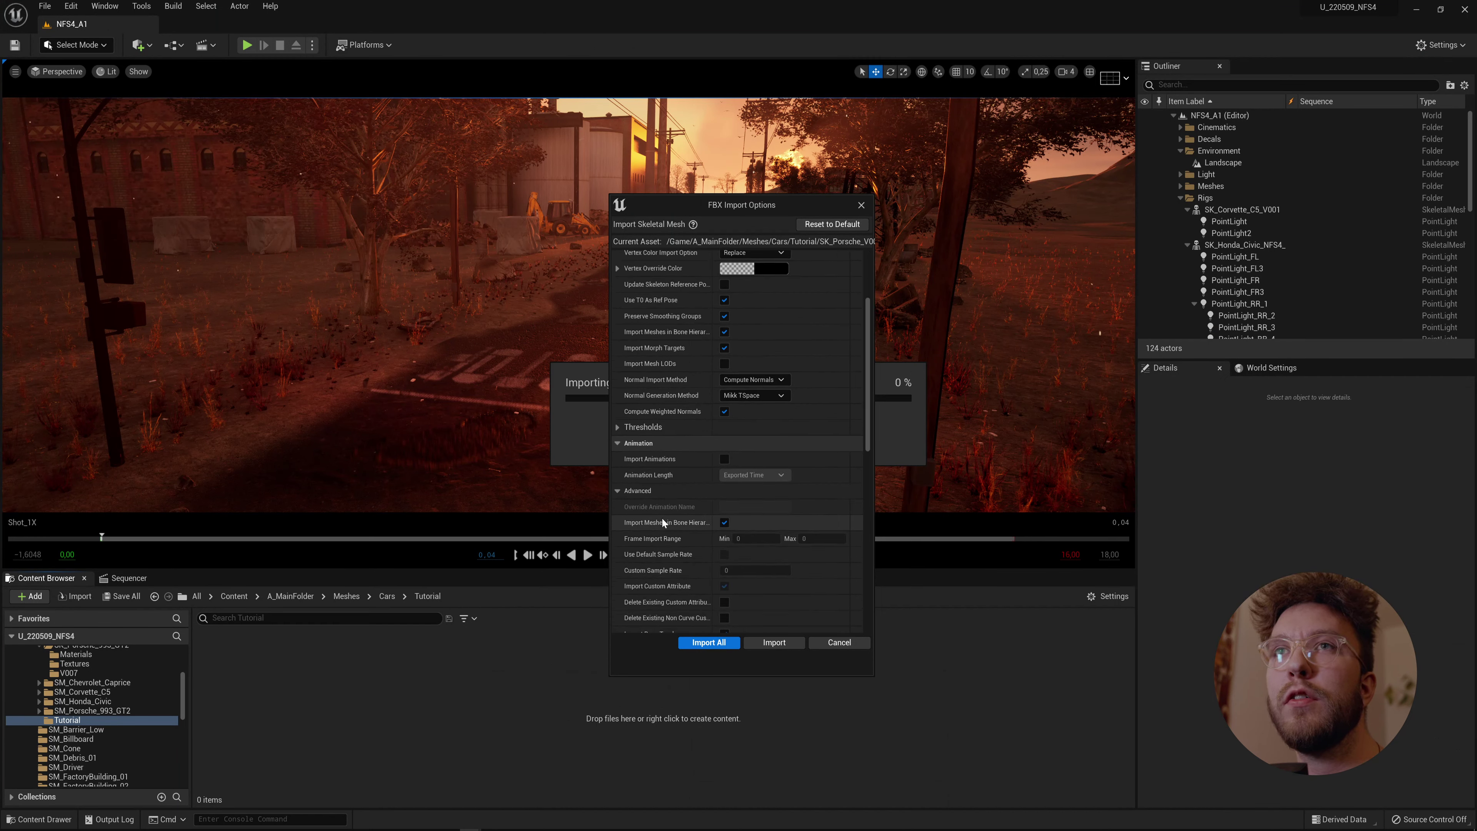
scroll(662, 523, down, 10)
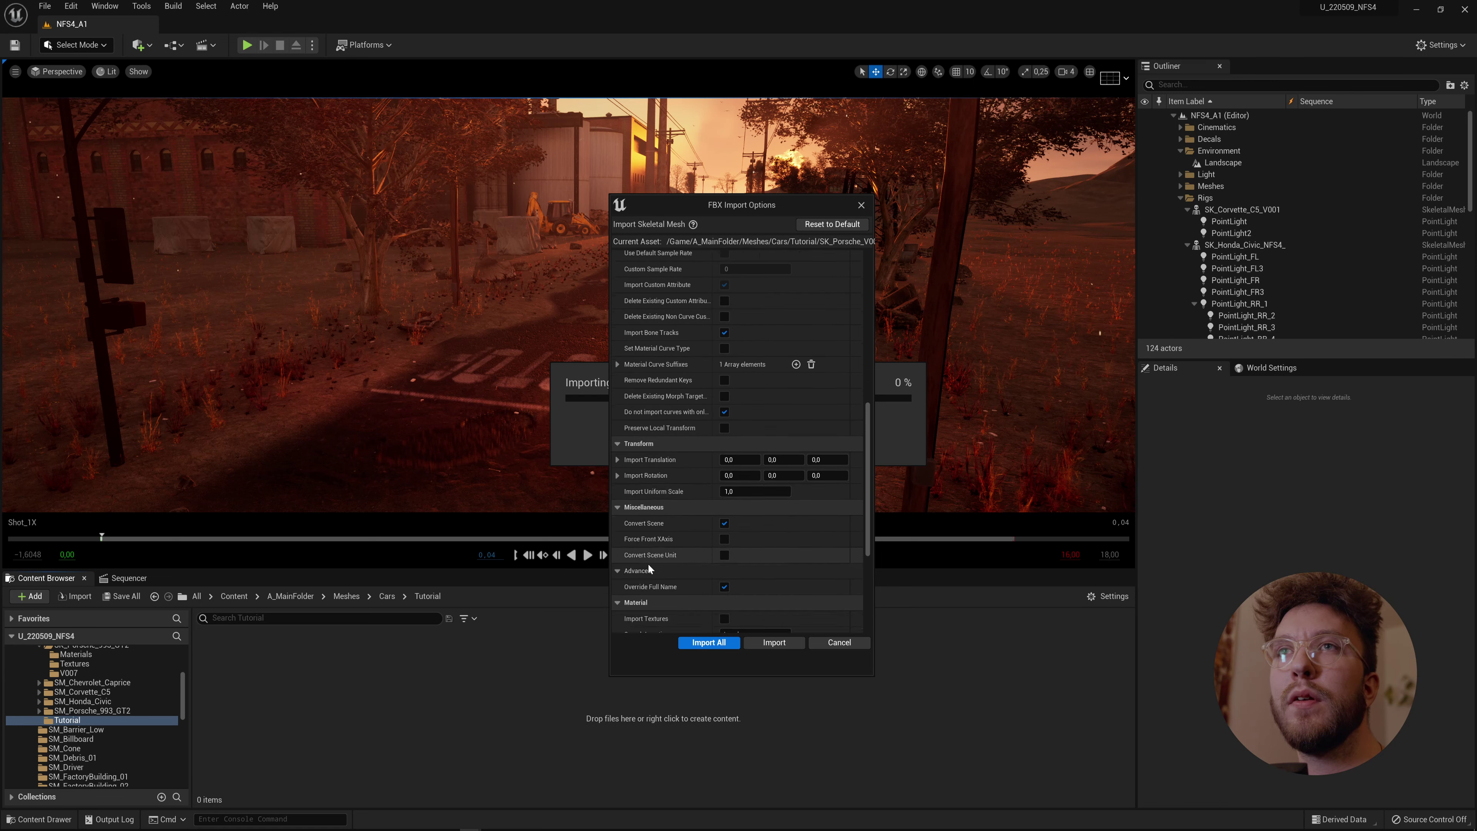
scroll(668, 570, down, 1)
scroll(668, 570, down, 5)
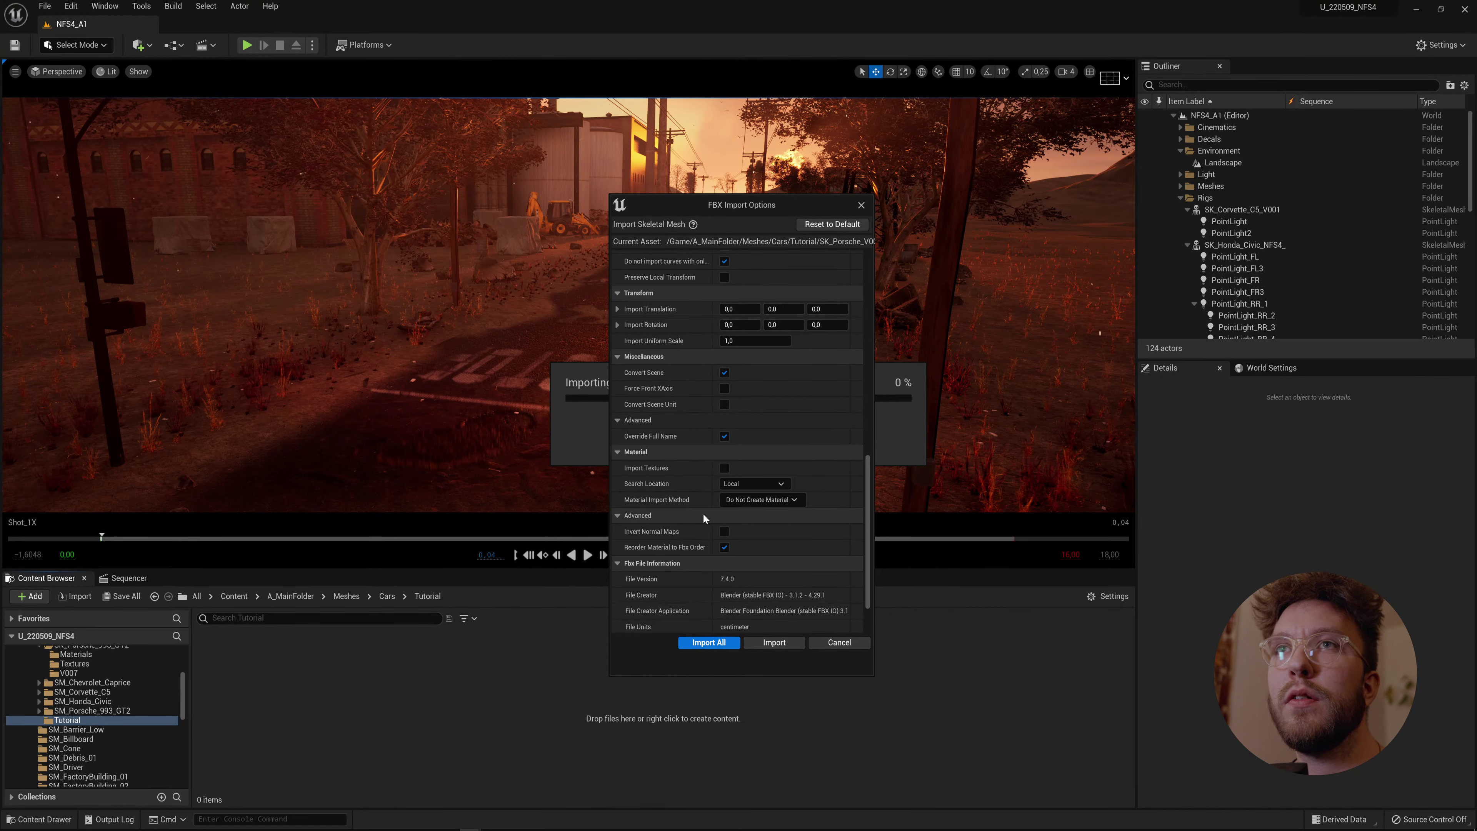
click(753, 500)
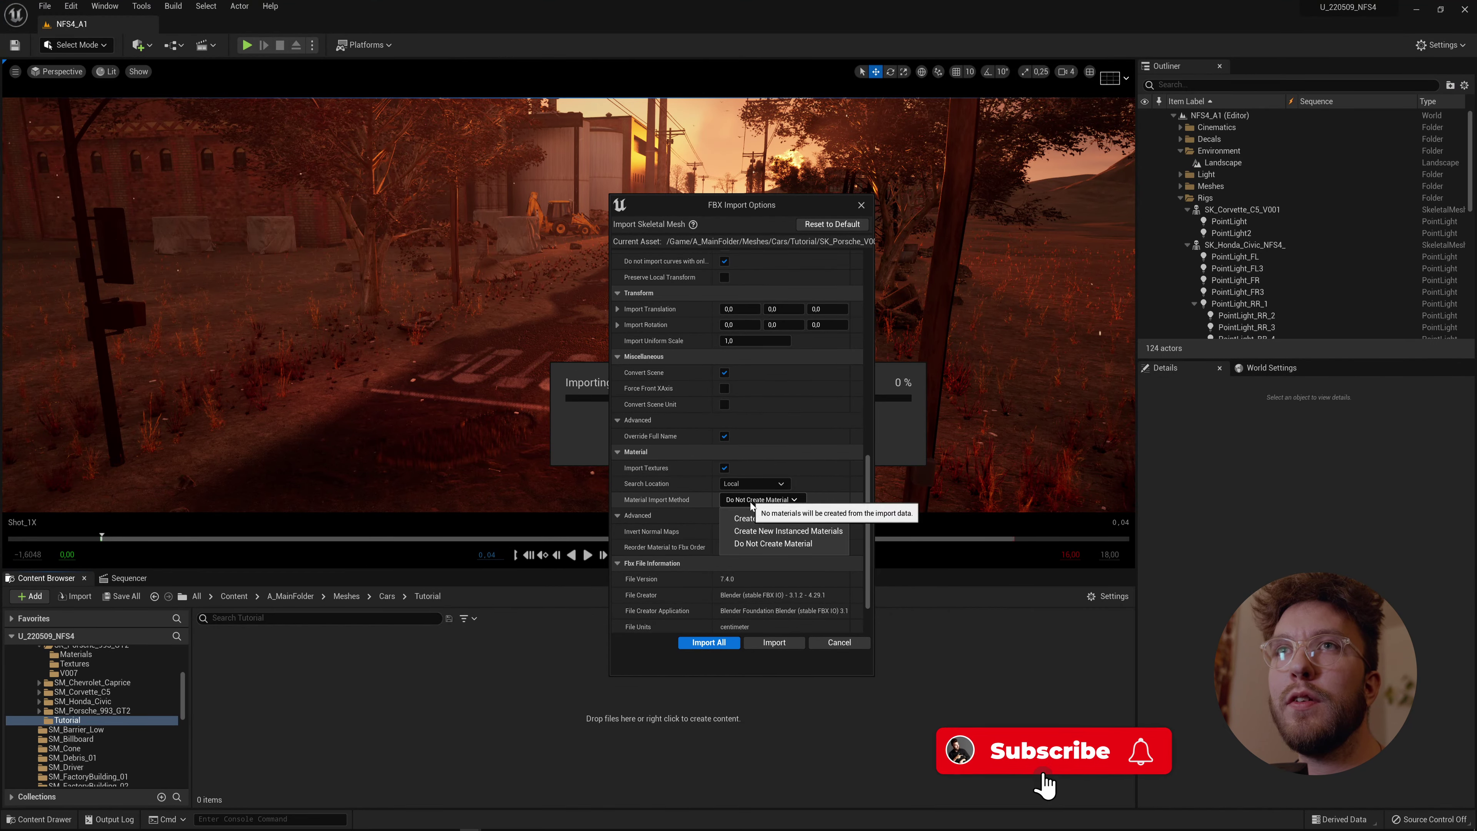
click(730, 489)
click(723, 469)
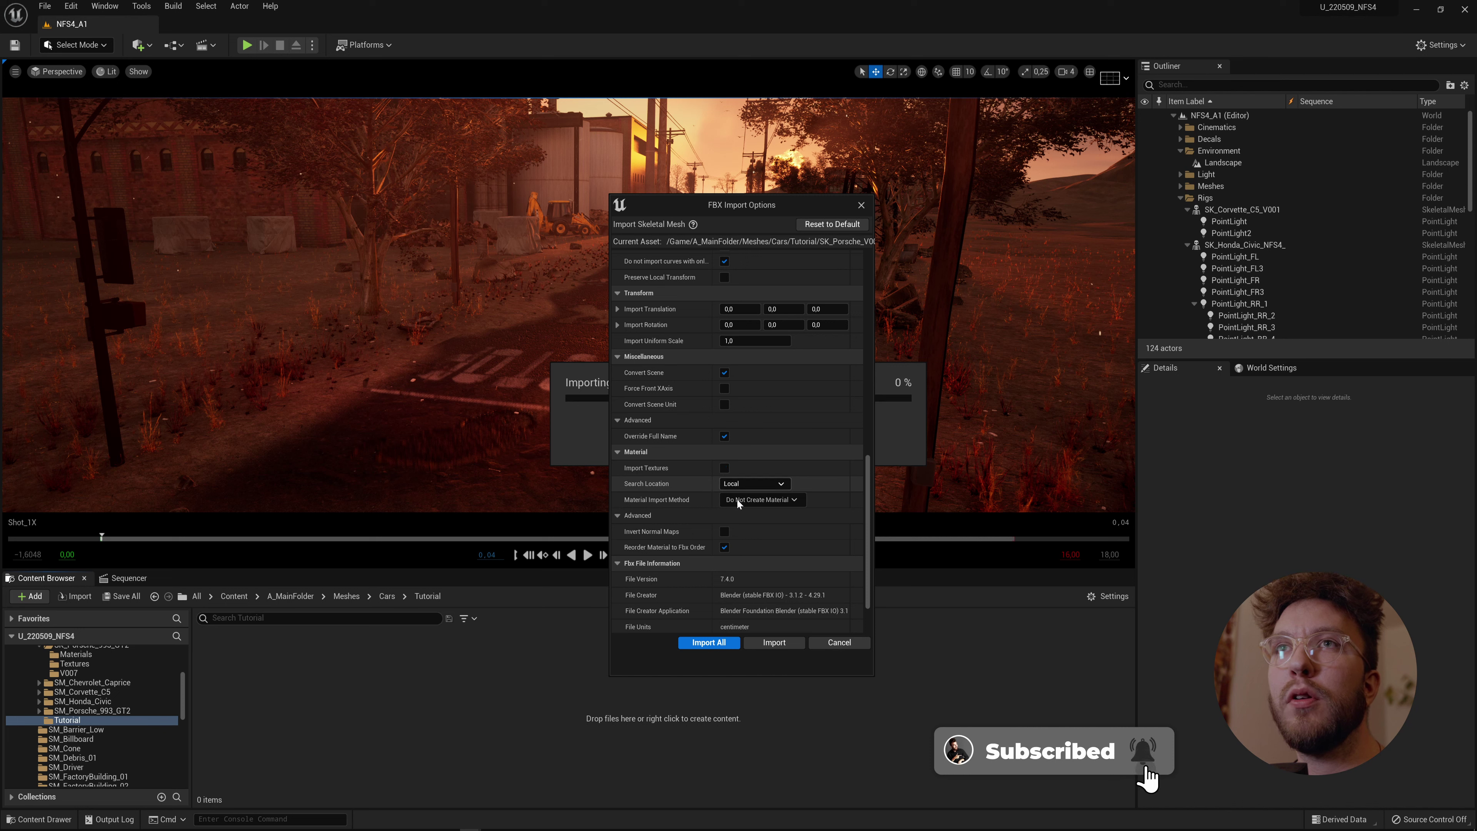
click(733, 643)
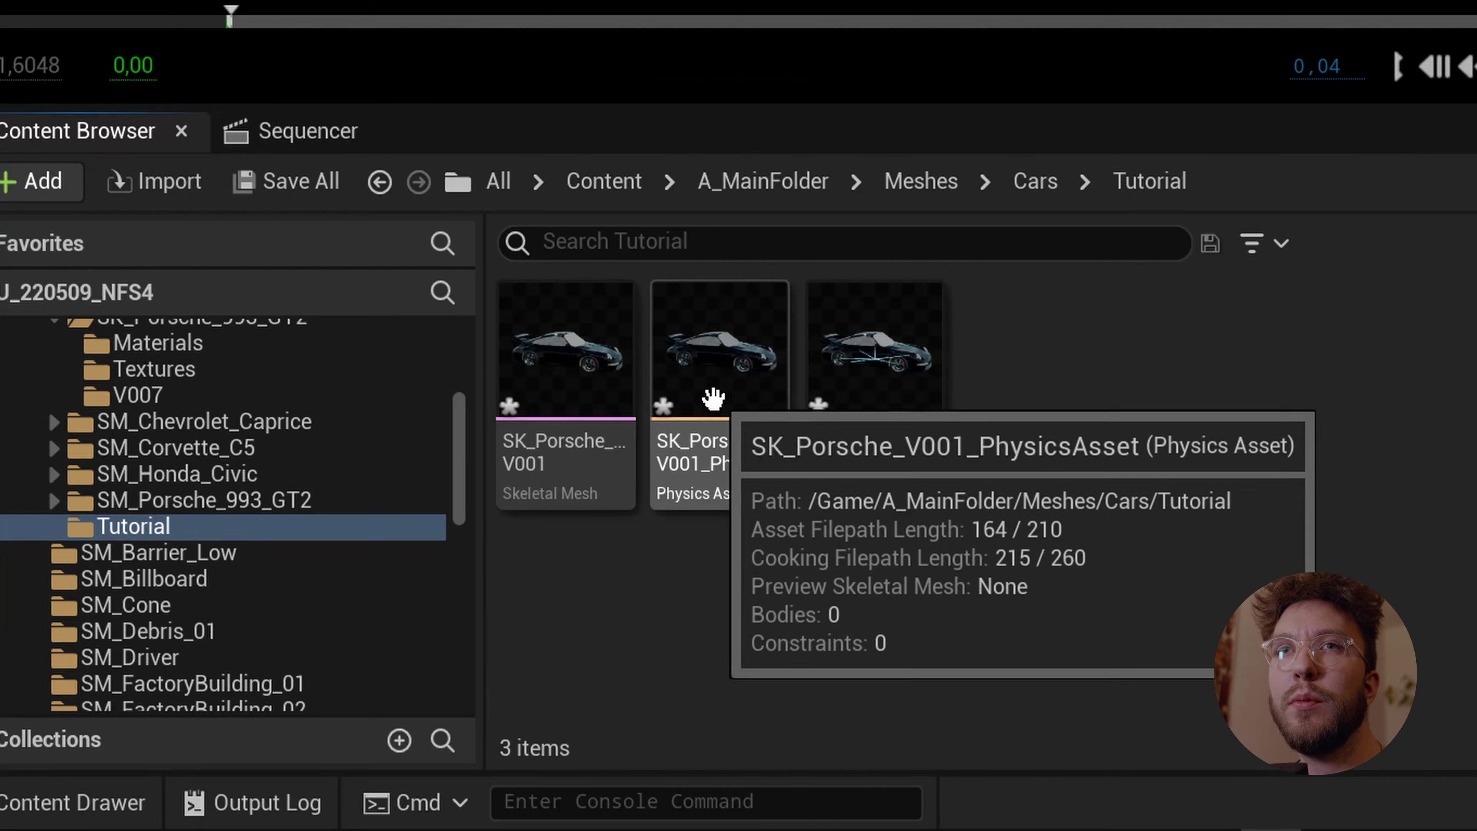
Examine the details of the imported Porsche skeletal mesh and skeleton assets.
mouse_move(210, 675)
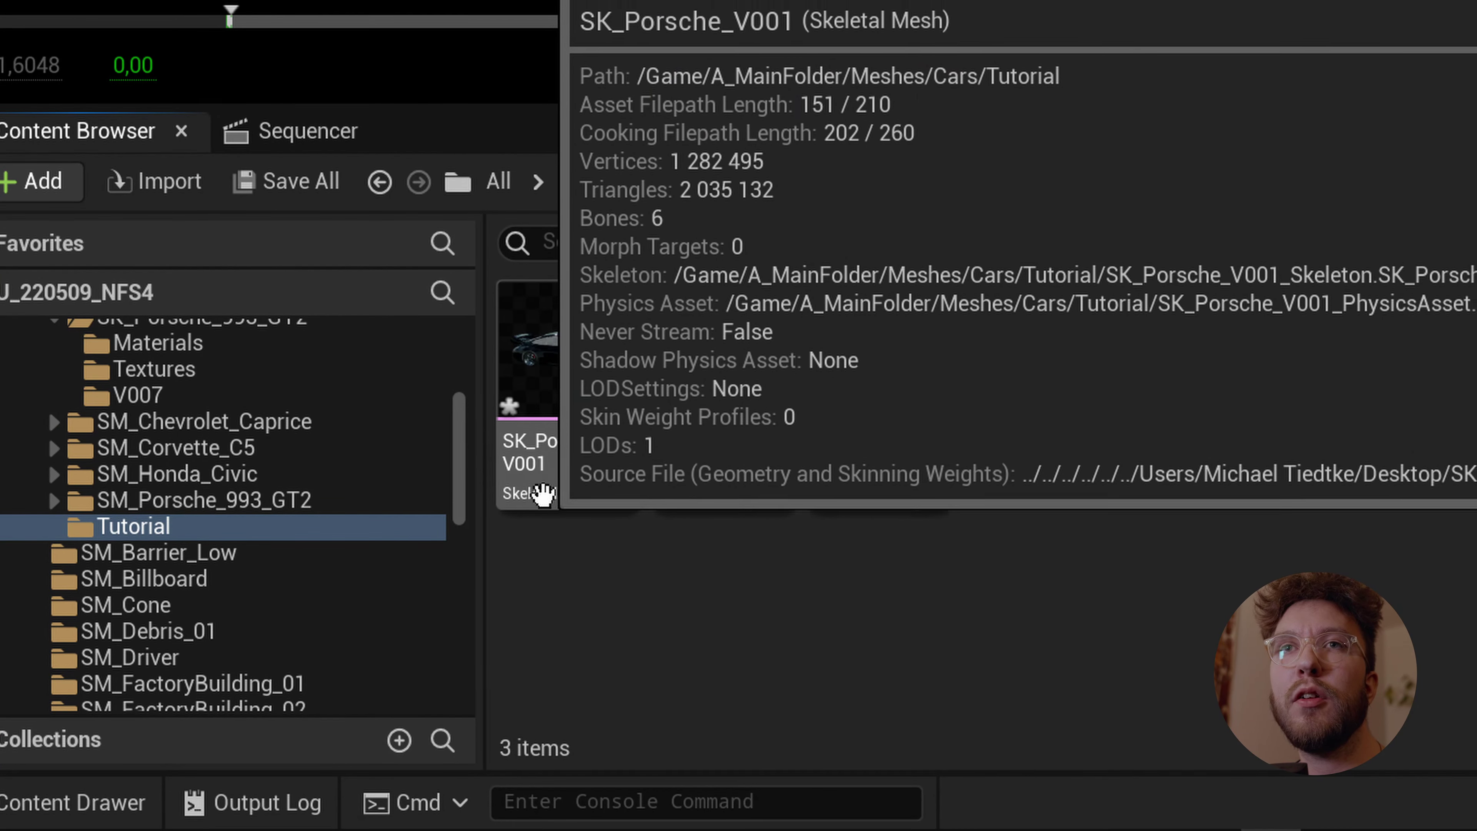
mouse_move(586, 480)
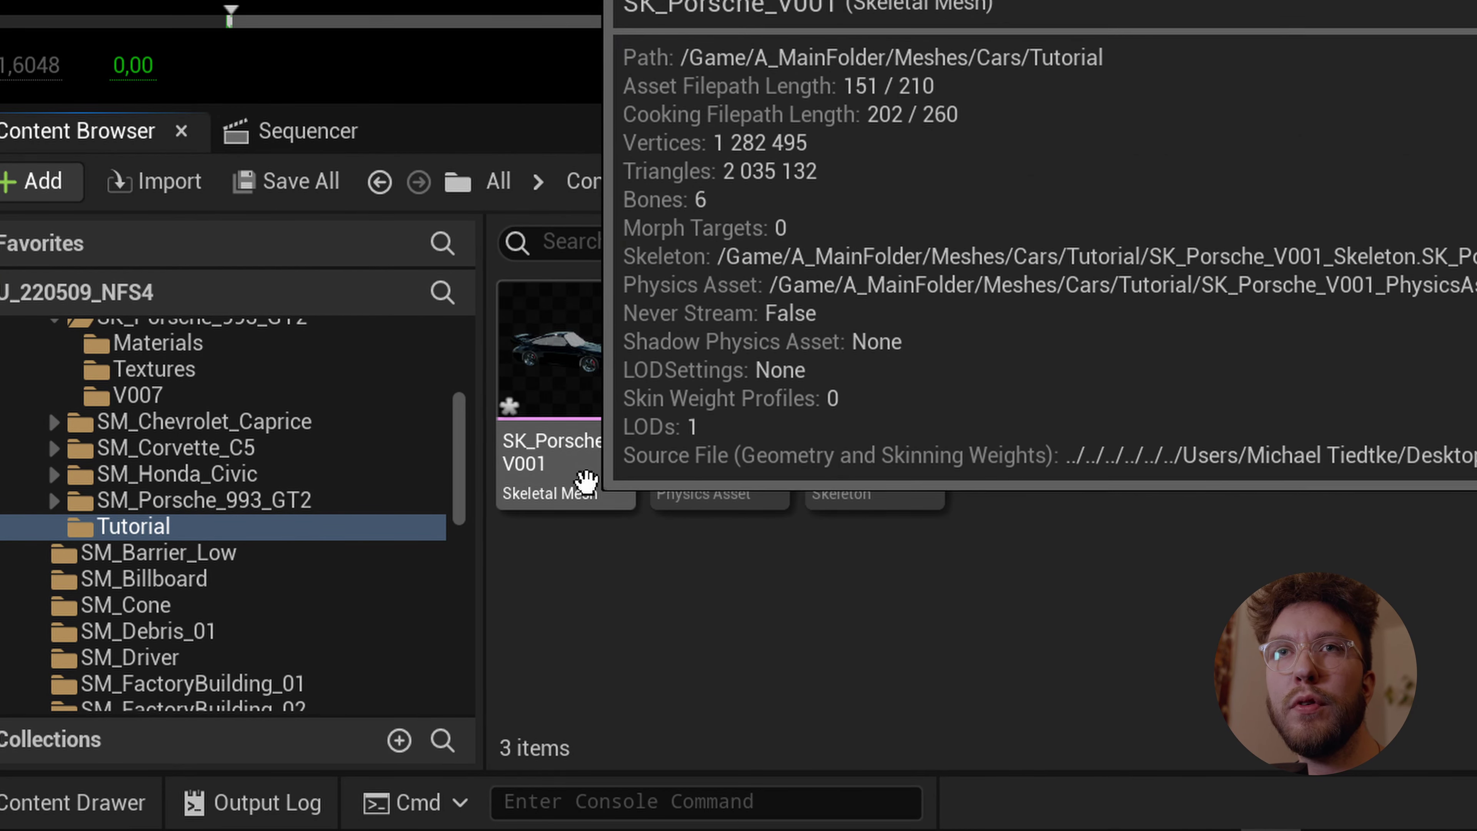
mouse_move(822, 474)
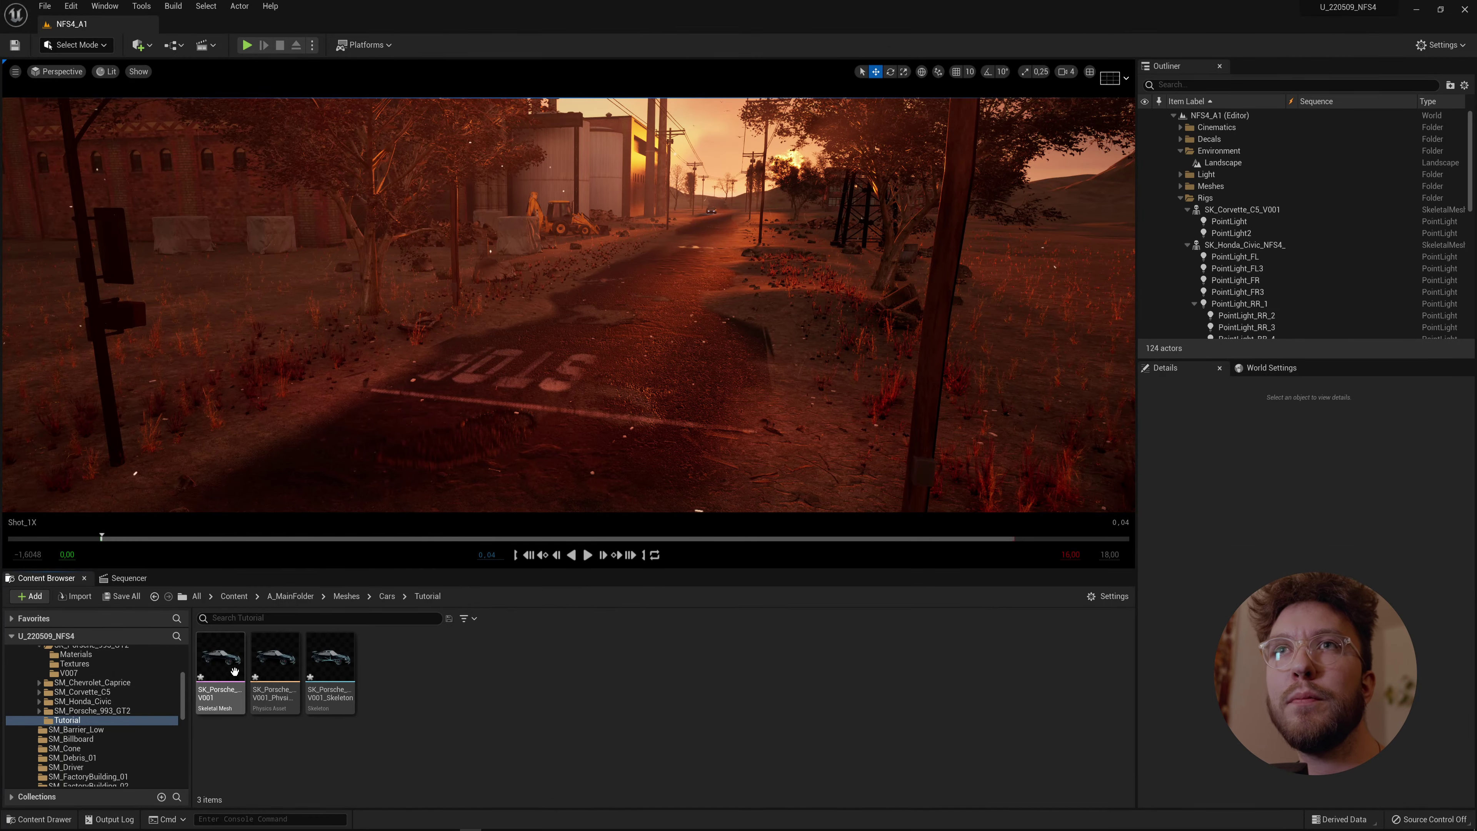
Place the SK_Porsche_V001 skeletal mesh on the road as a trial and delete it from the level.
click(564, 378)
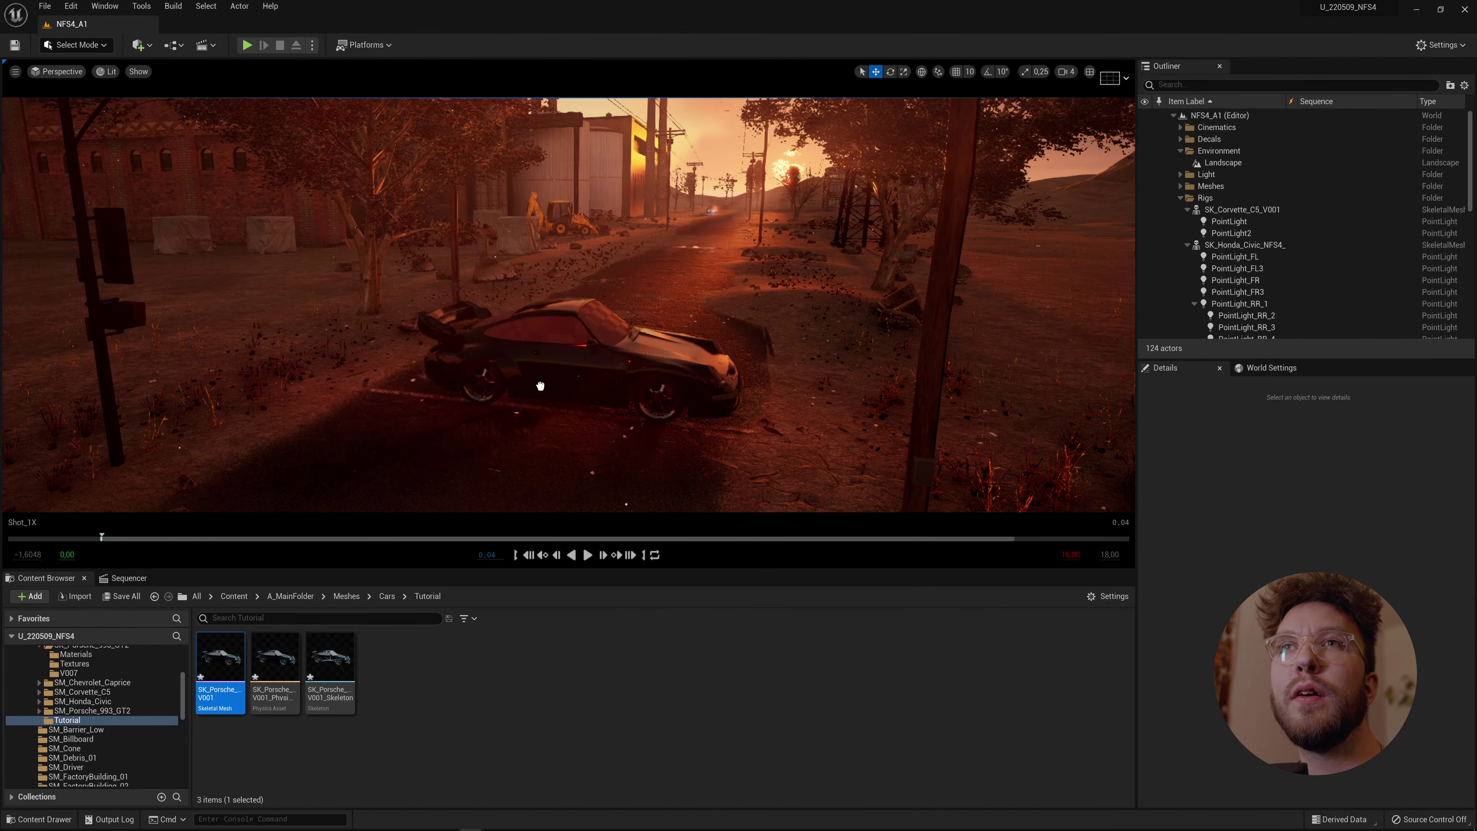
drag(540, 386, 589, 401)
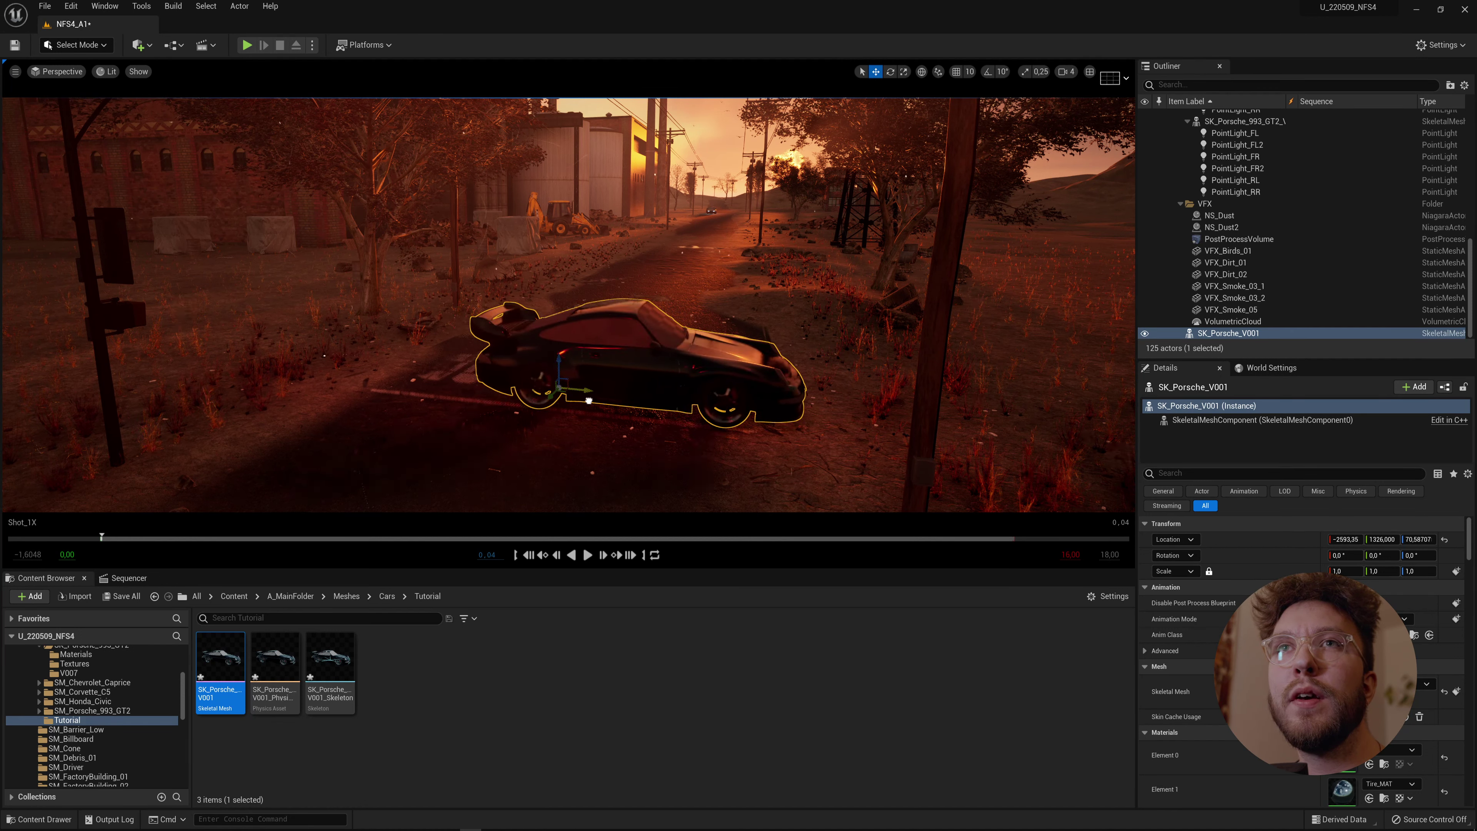
key(Delete)
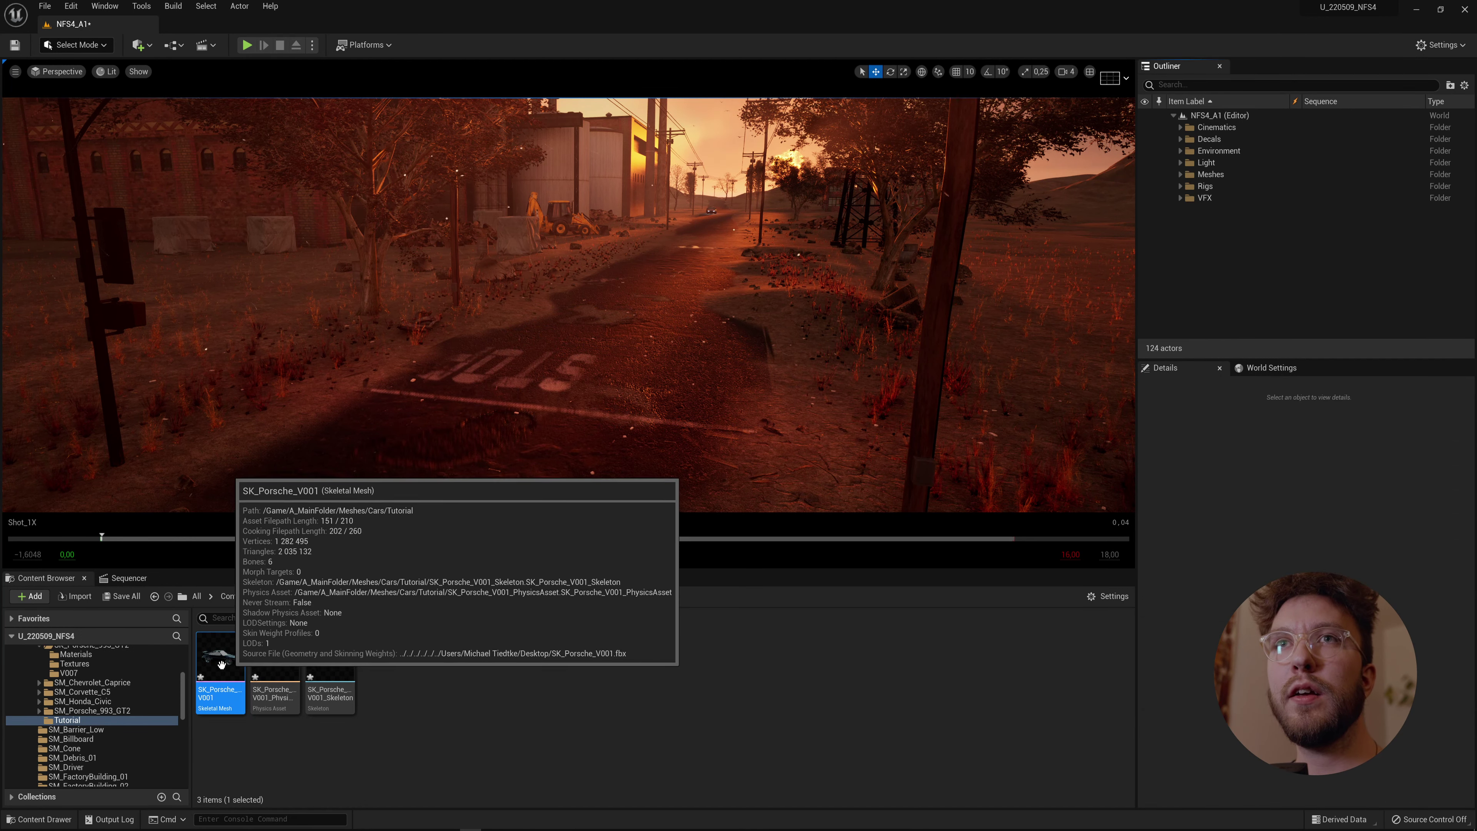
Create a Control Rig from the SK_Porsche_V001 skeletal mesh and open it for editing.
right_click(216, 675)
mouse_move(719, 172)
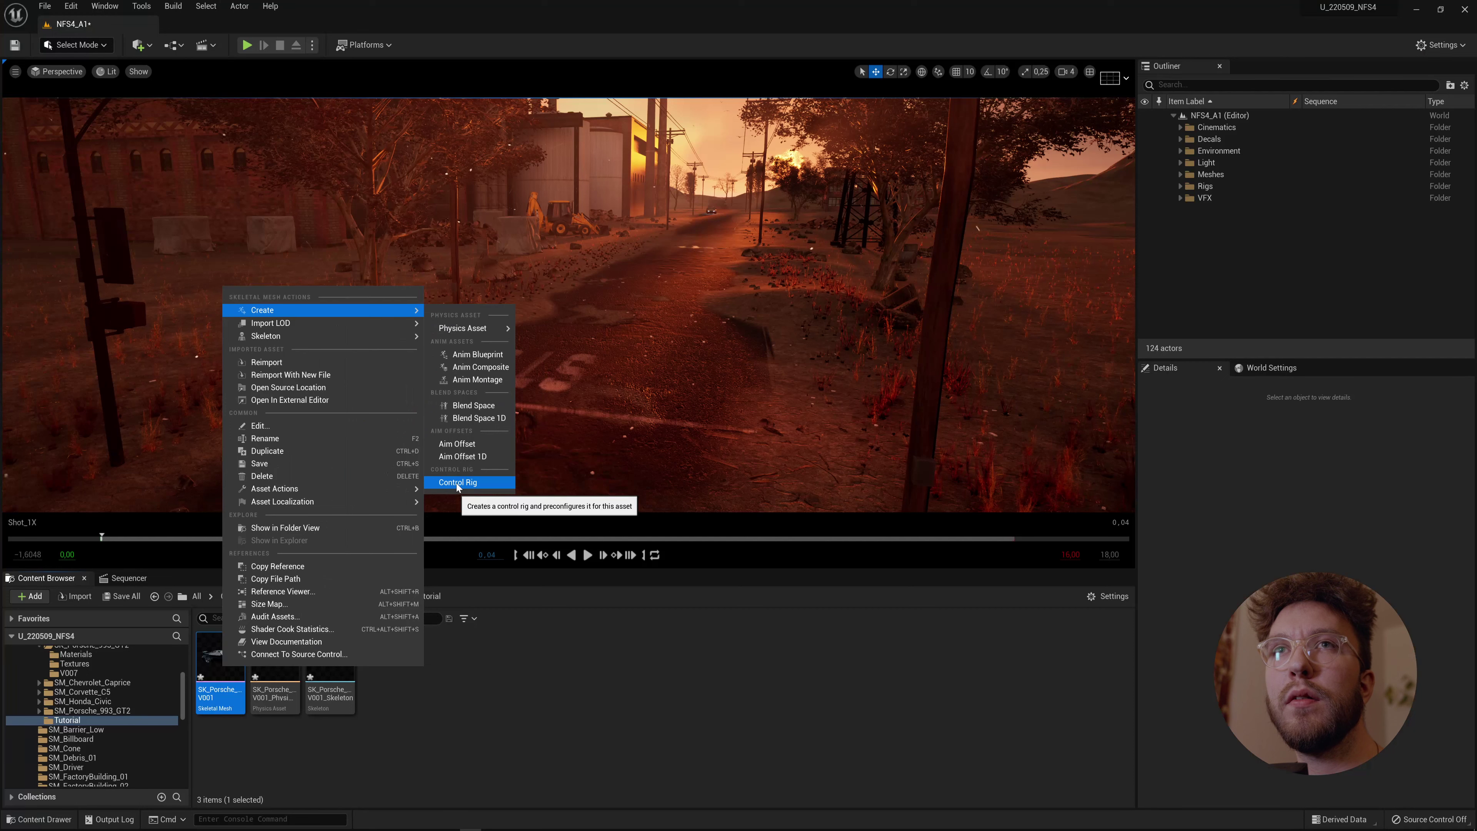
click(1026, 626)
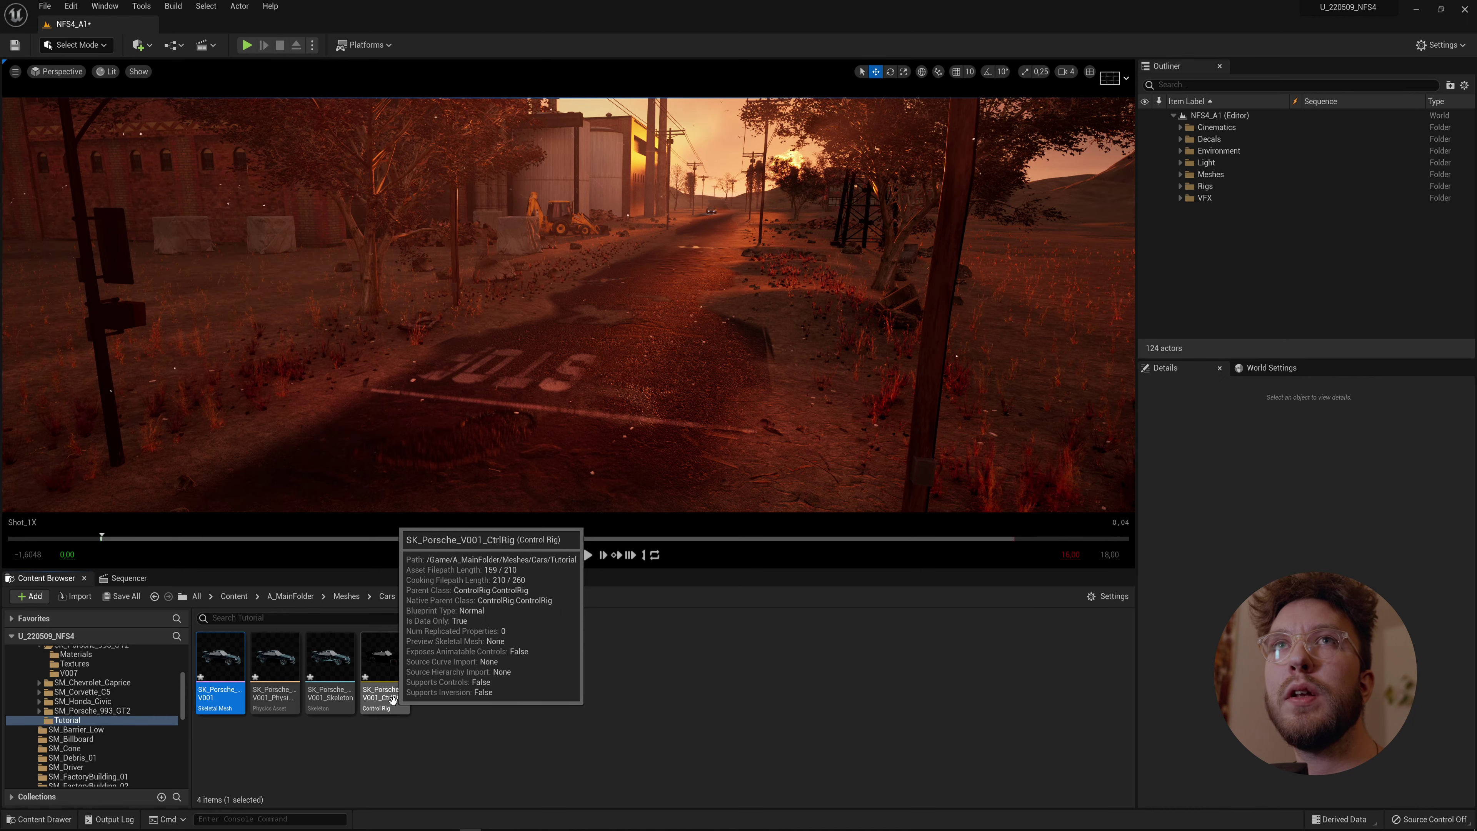
double_click(393, 699)
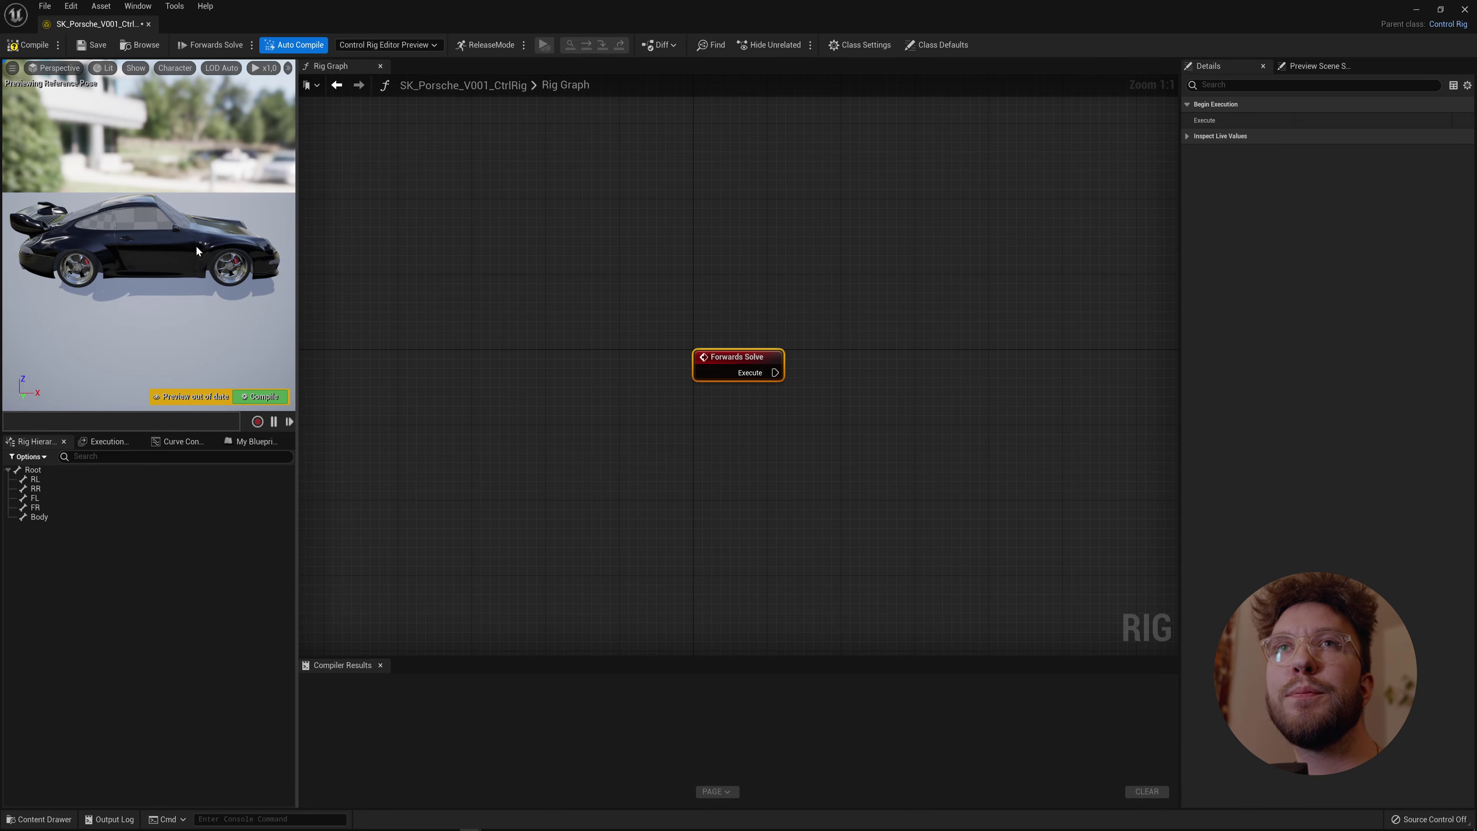
Compile the Porsche control rig and close the compiler results.
alt+drag(195, 246, 105, 233)
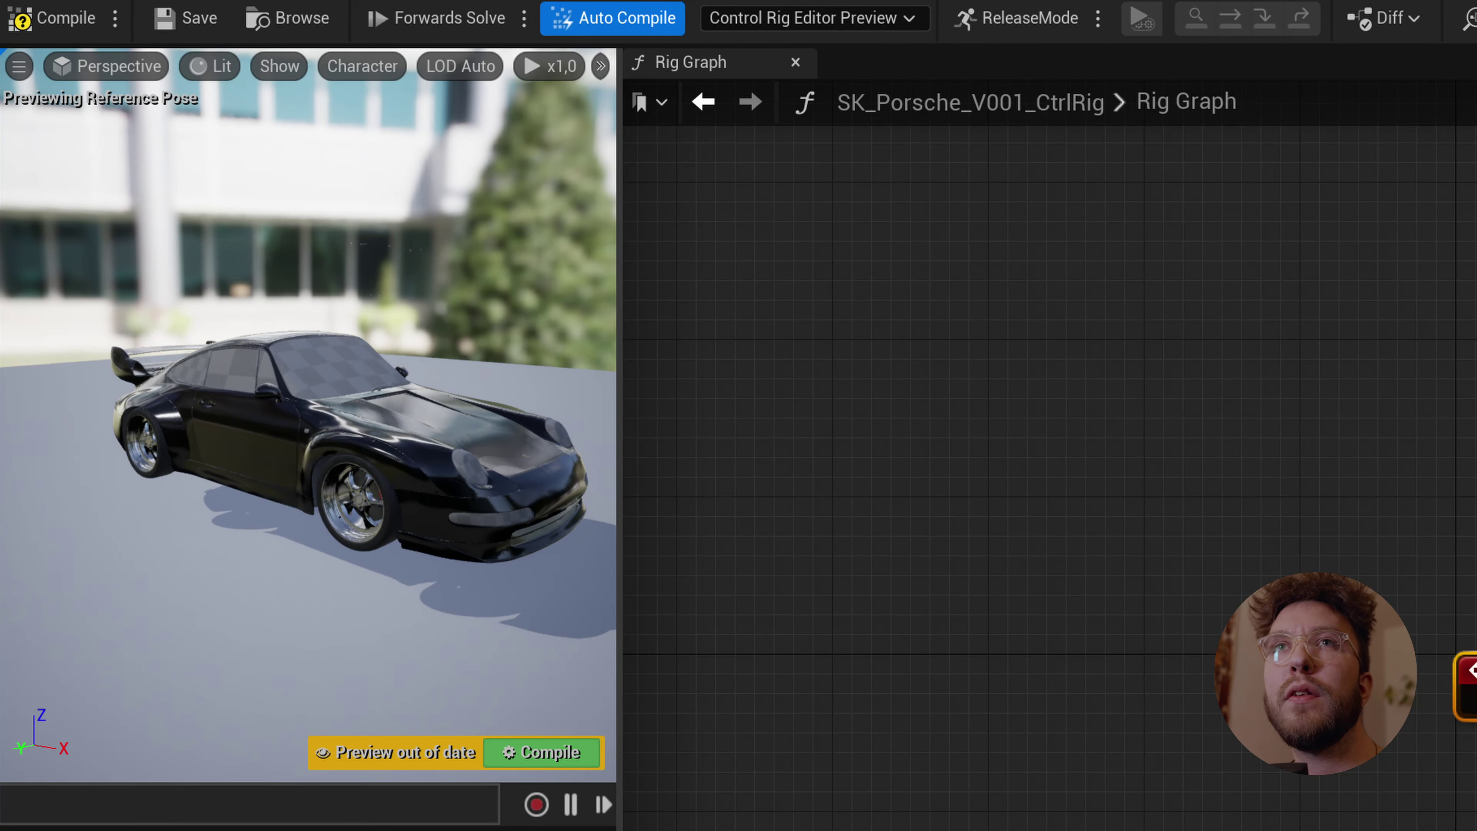
alt+drag(308, 372, 315, 352)
mouse_move(409, 494)
alt+mouse_down()
mouse_move(506, 477)
mouse_move(416, 497)
alt+mouse_up()
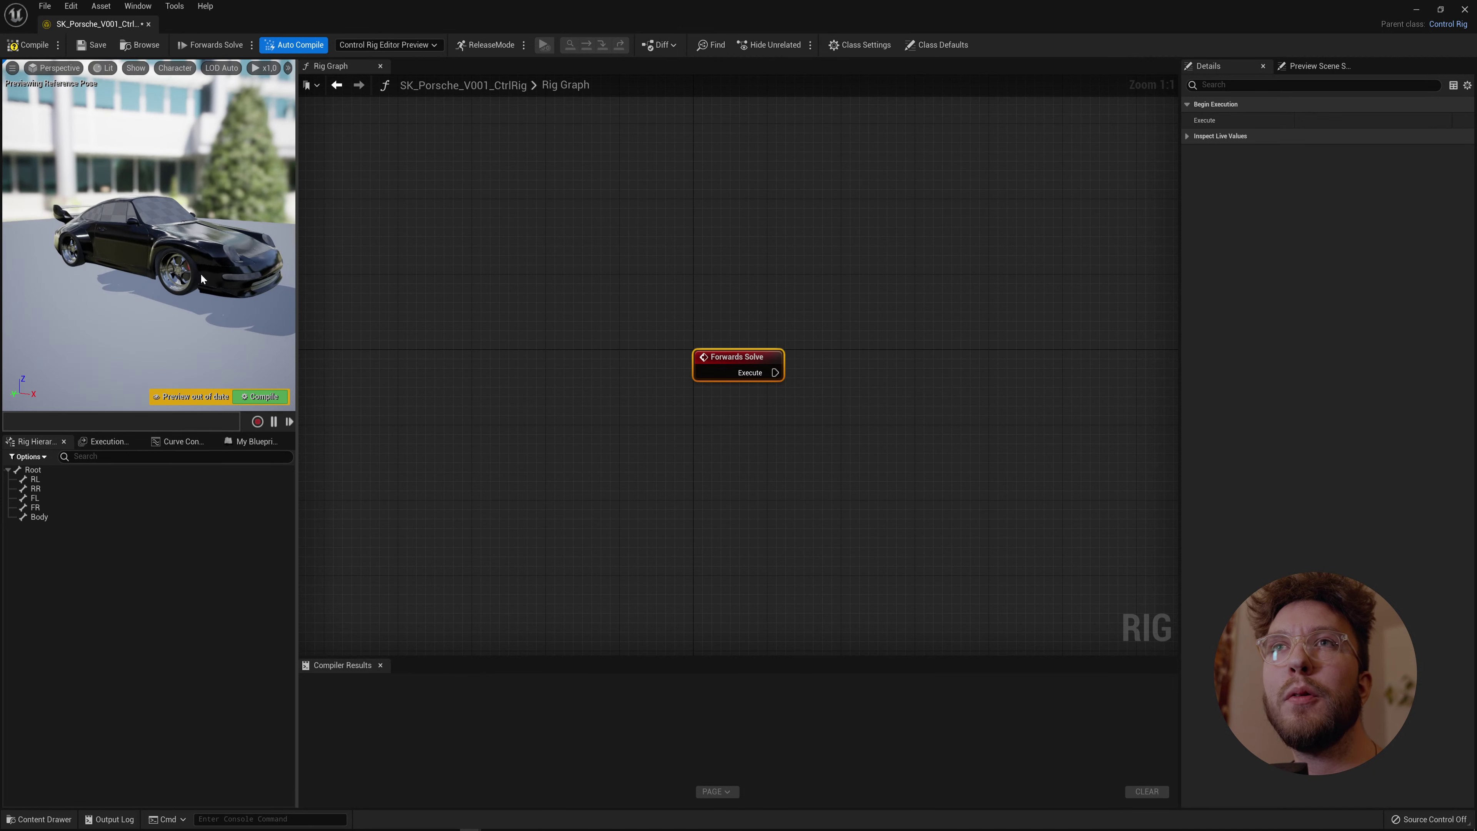
click(257, 397)
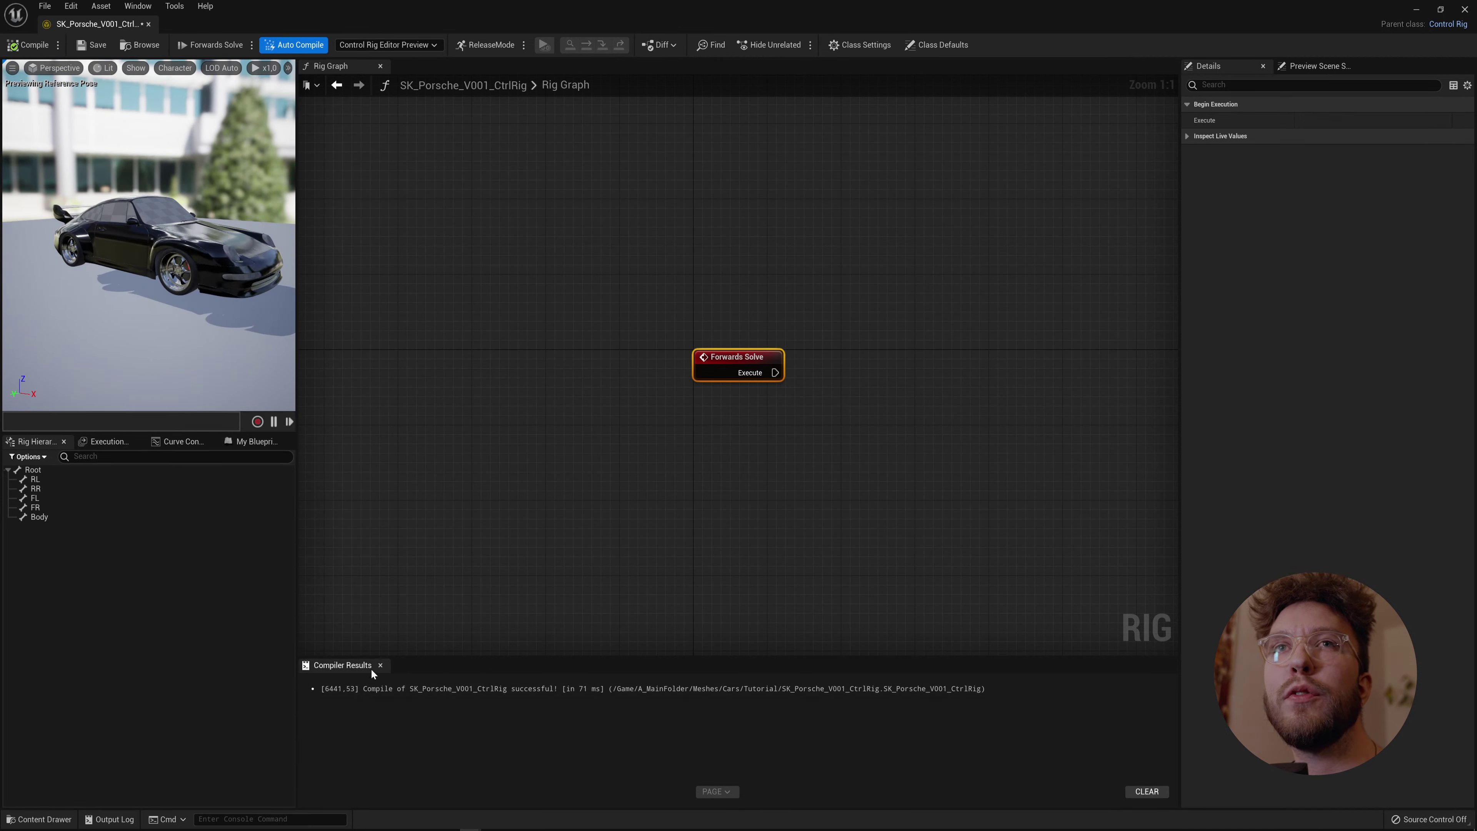
click(381, 666)
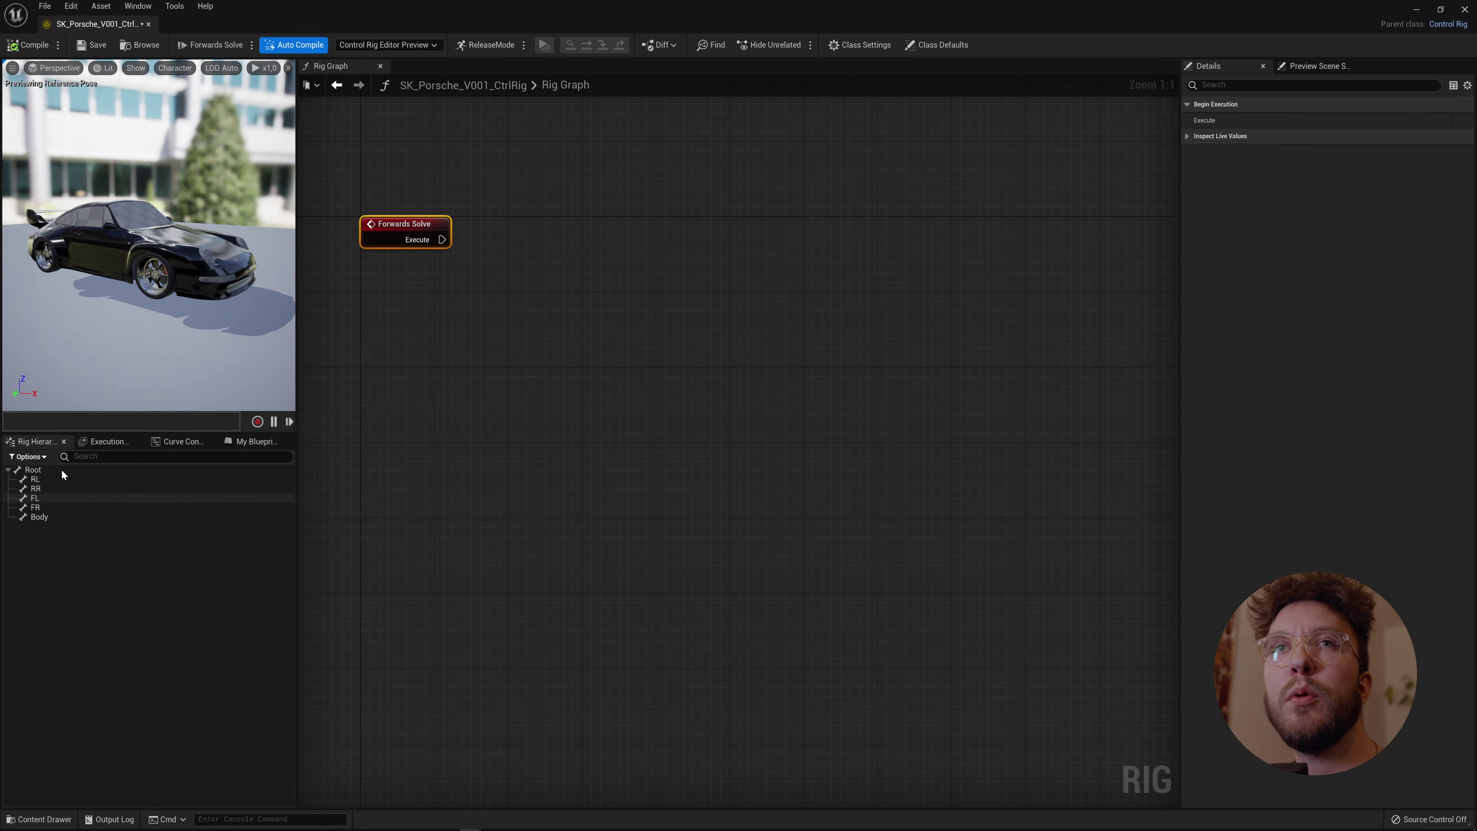
Add a control to each of the Root, RL, RR, FL, FR and Body bones in the rig hierarchy.
click(33, 471)
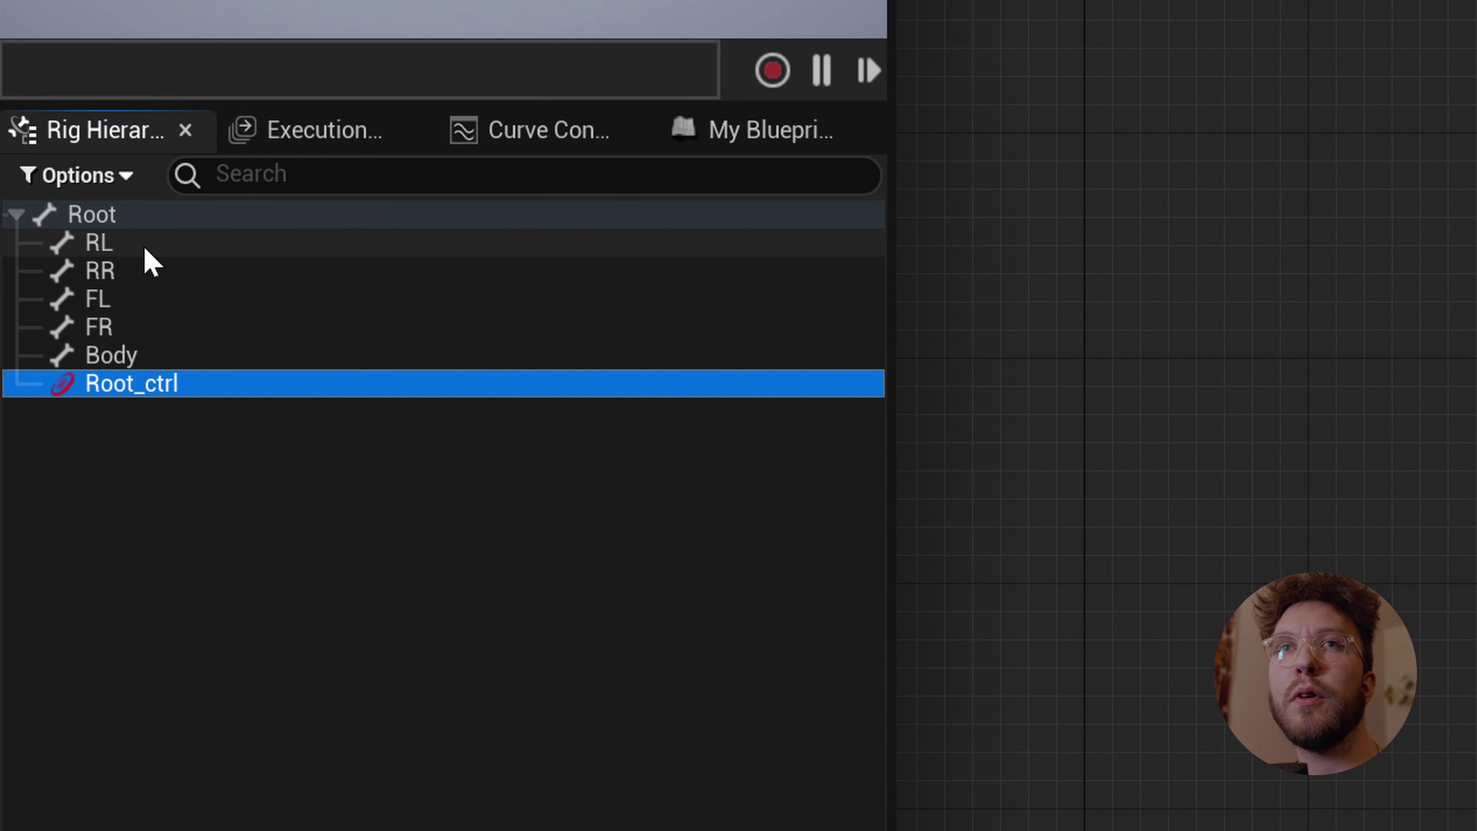
click(125, 255)
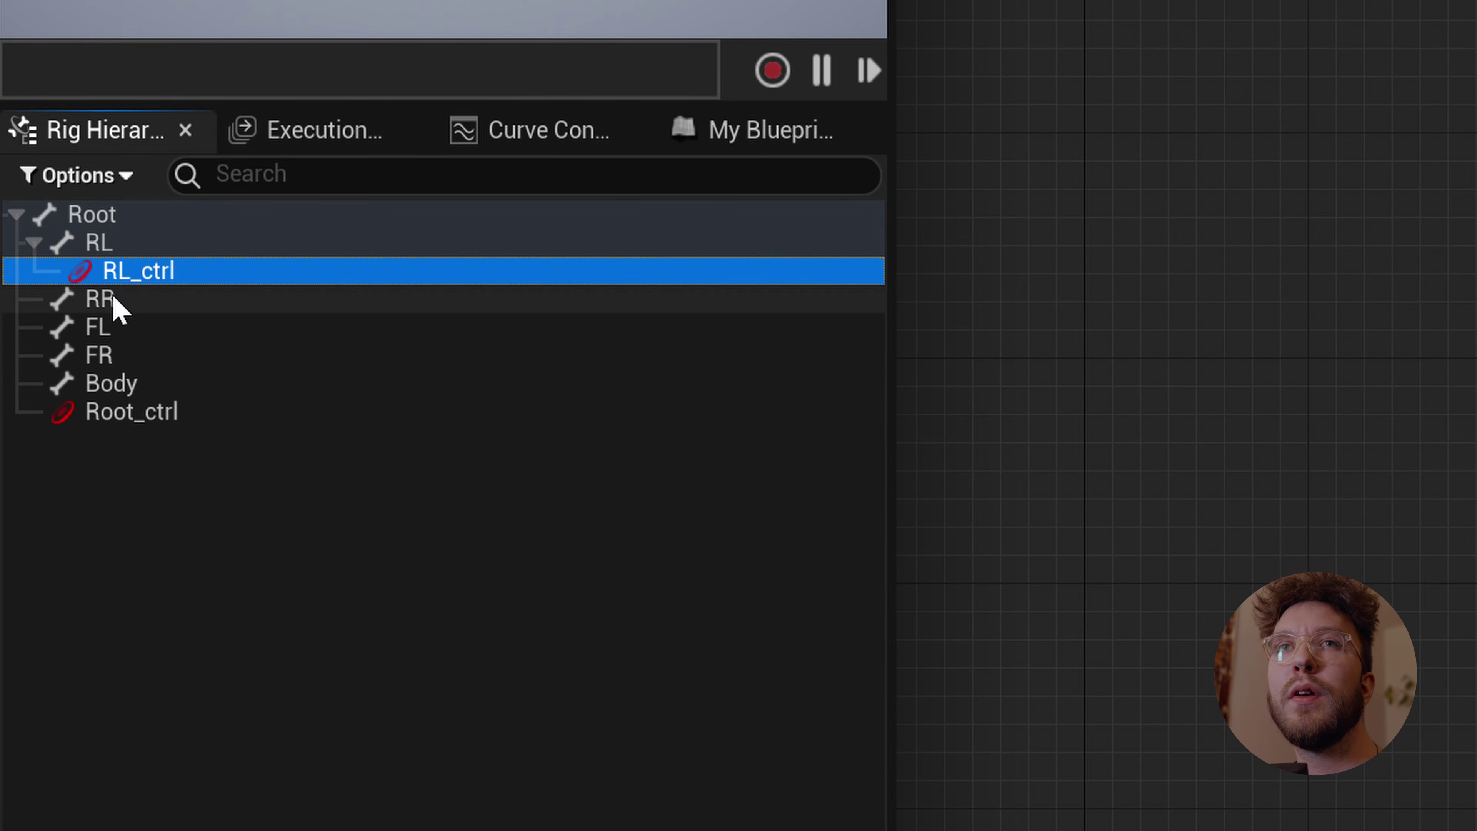
click(115, 300)
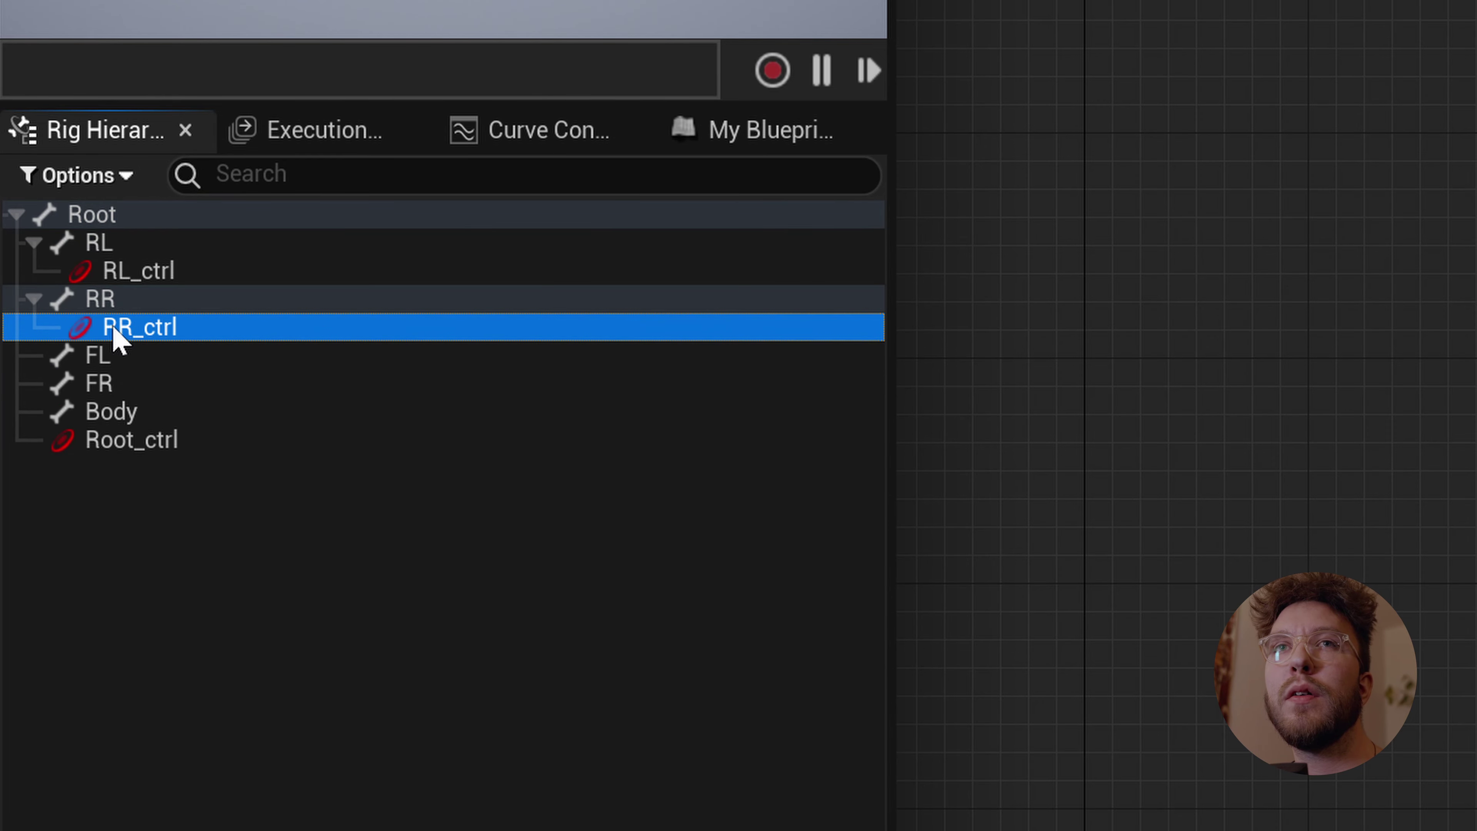
click(115, 356)
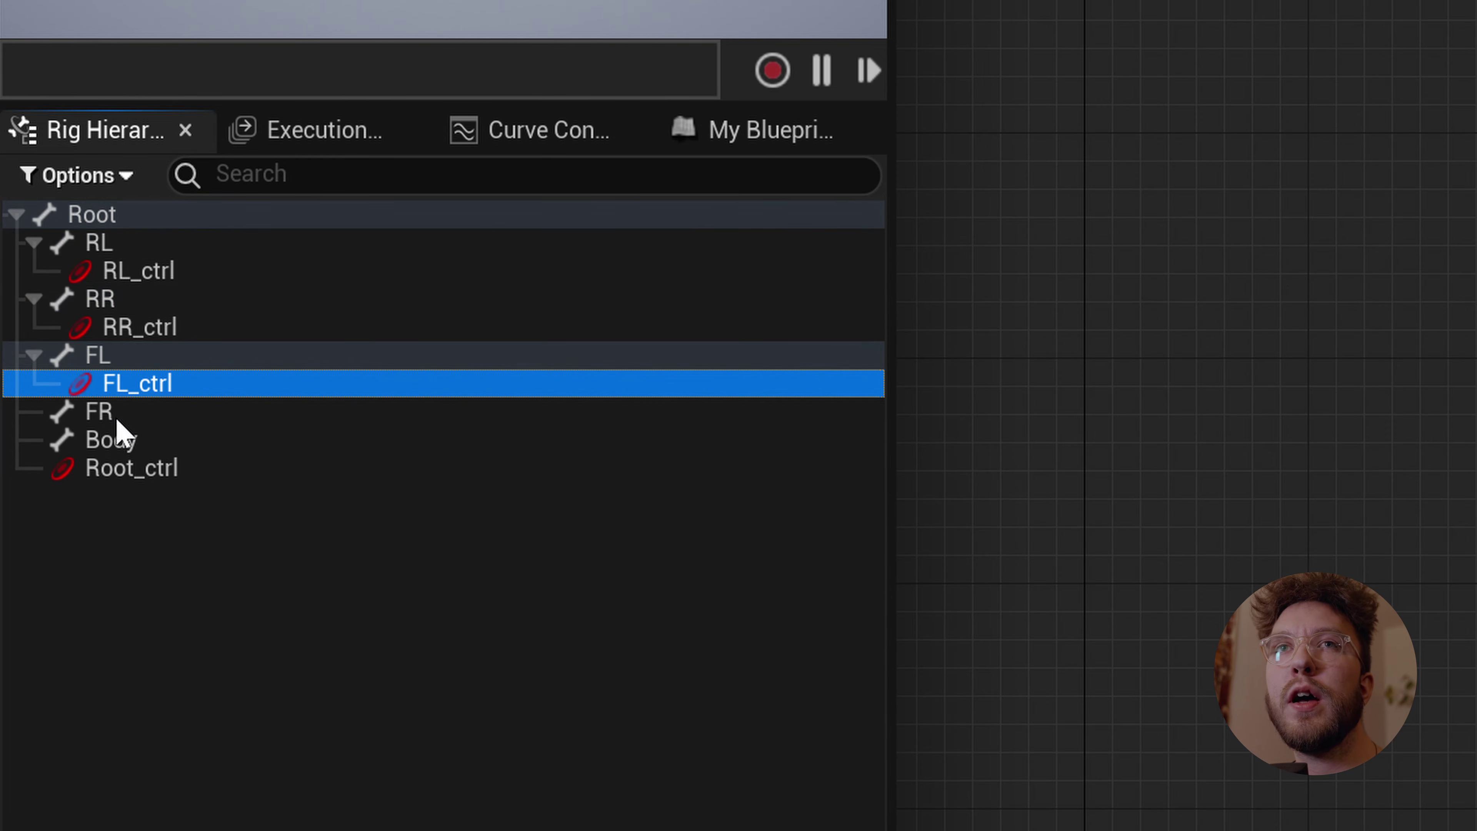
click(116, 414)
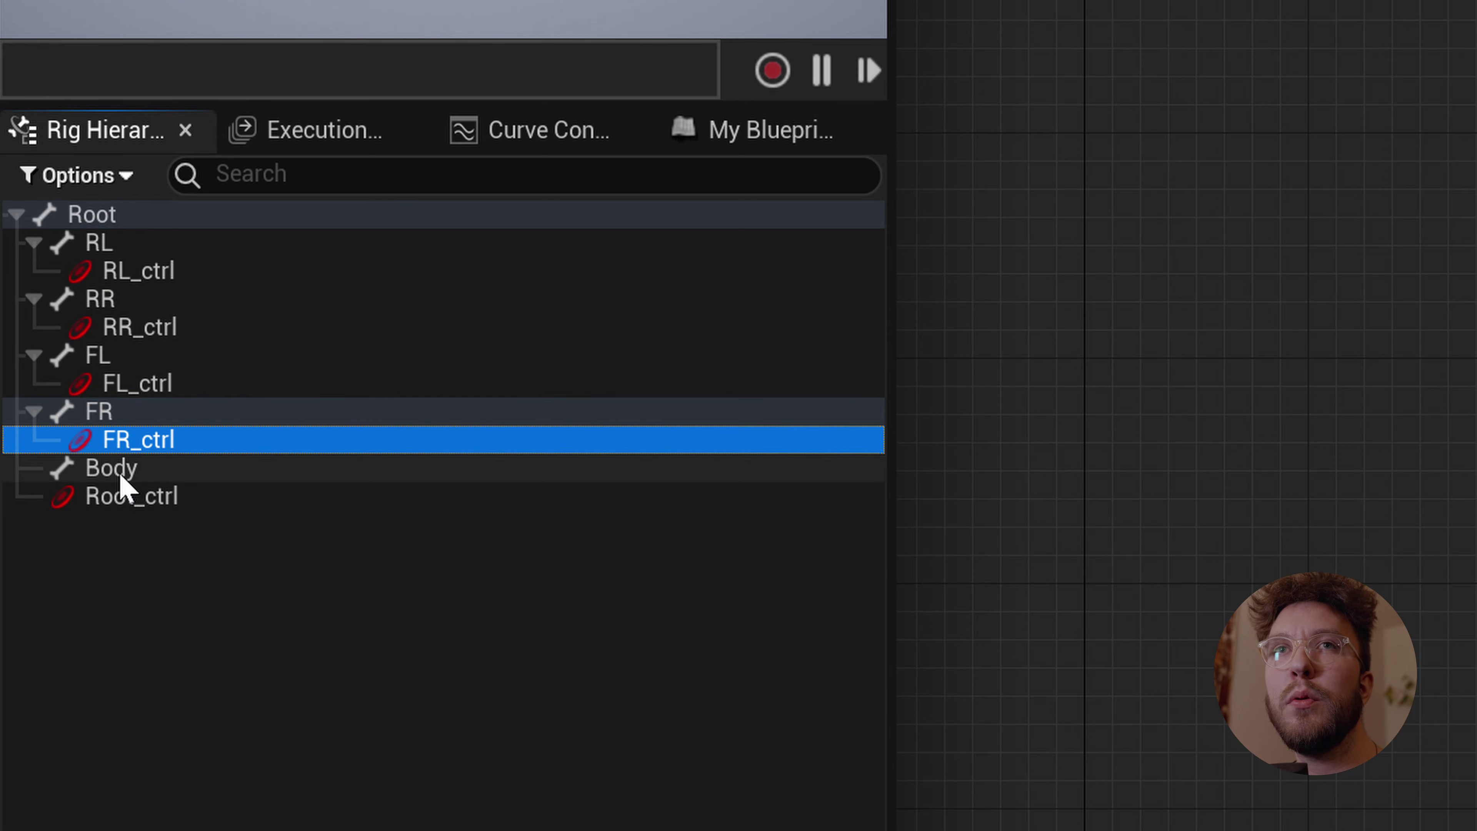
click(119, 470)
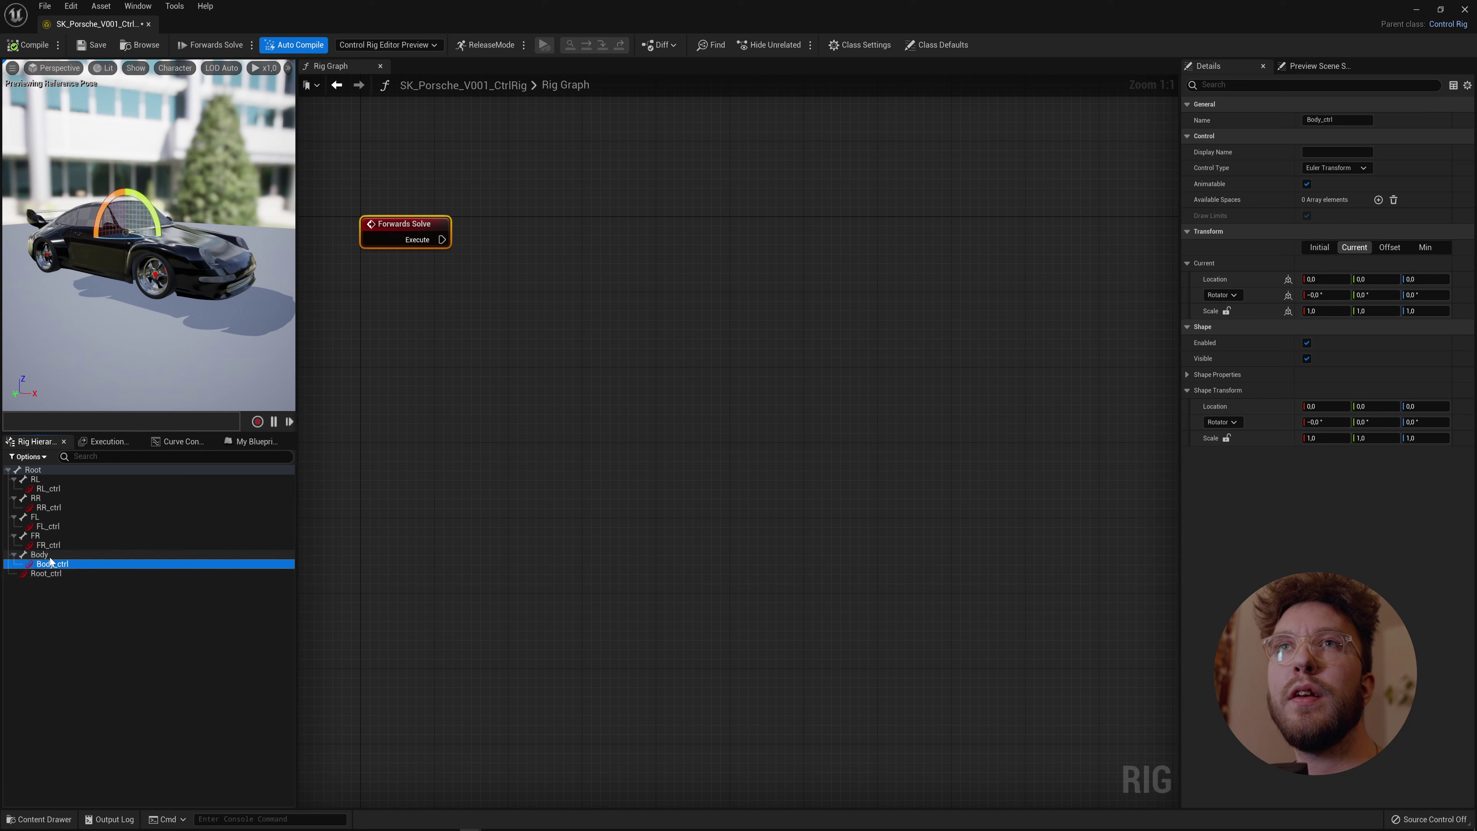
Add a Set Bone transform node for the Root bone beside the Forwards Solve node.
click(30, 470)
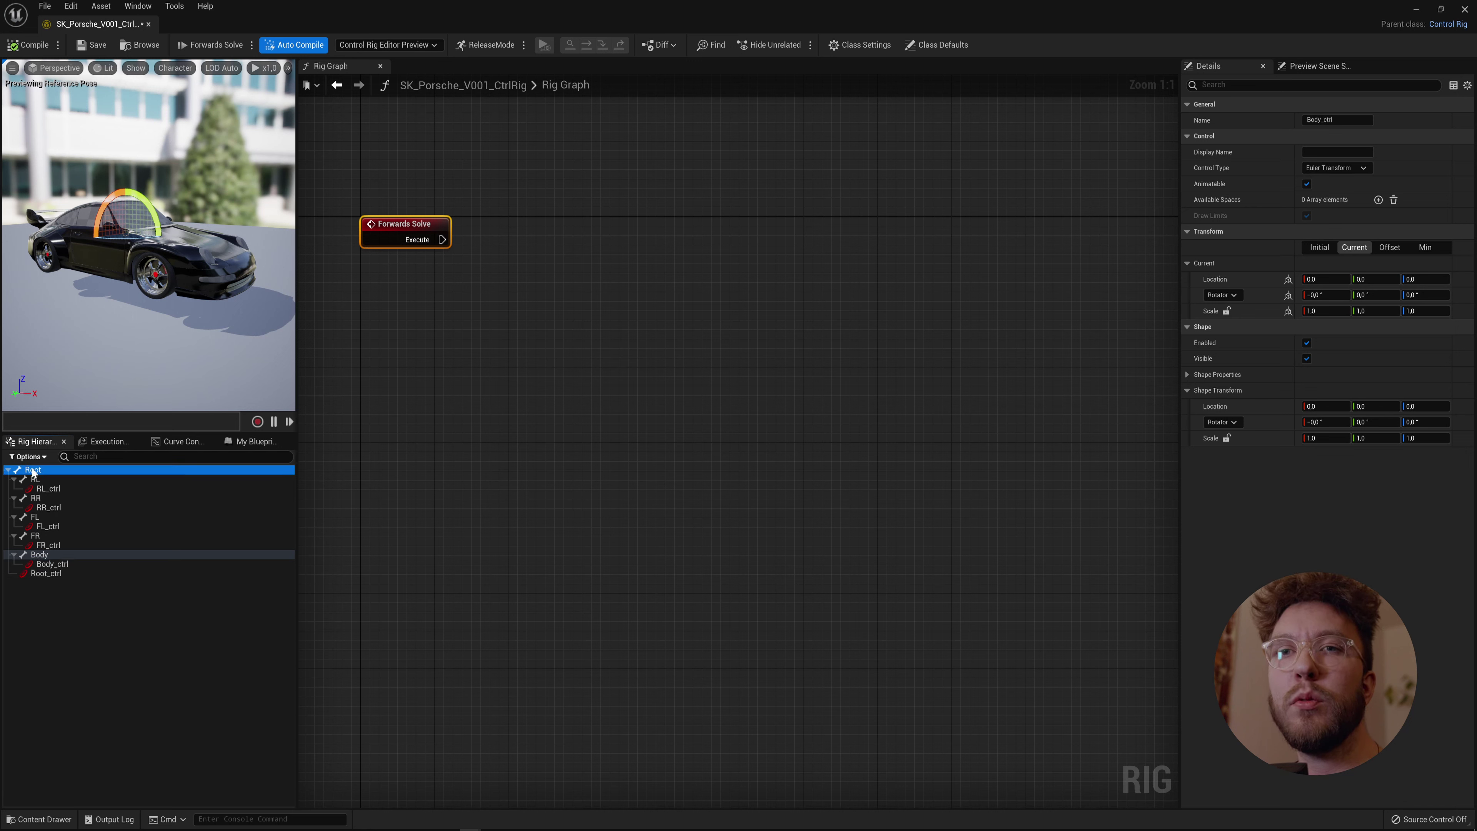
drag(538, 158, 511, 233)
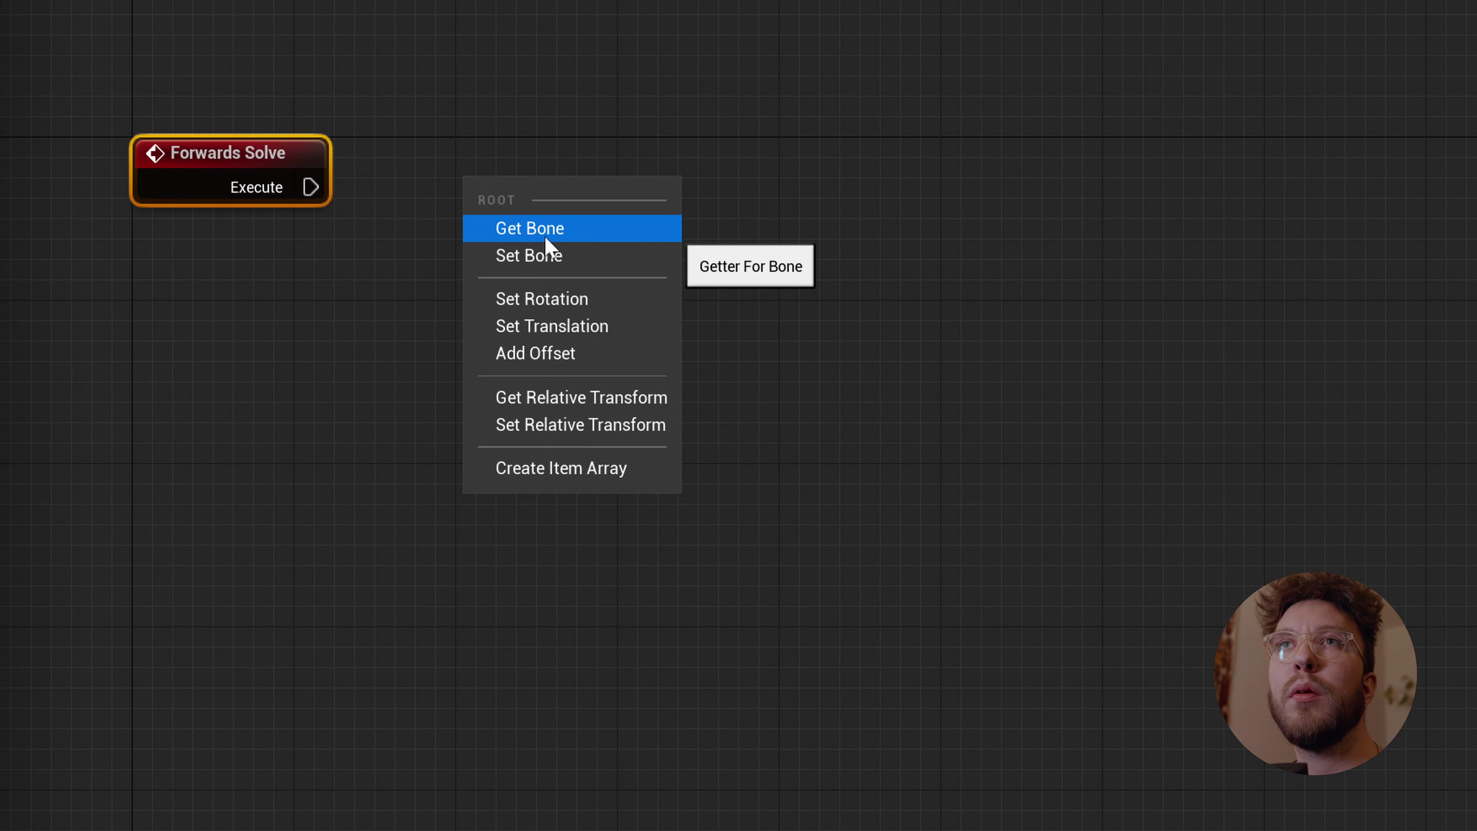
click(547, 252)
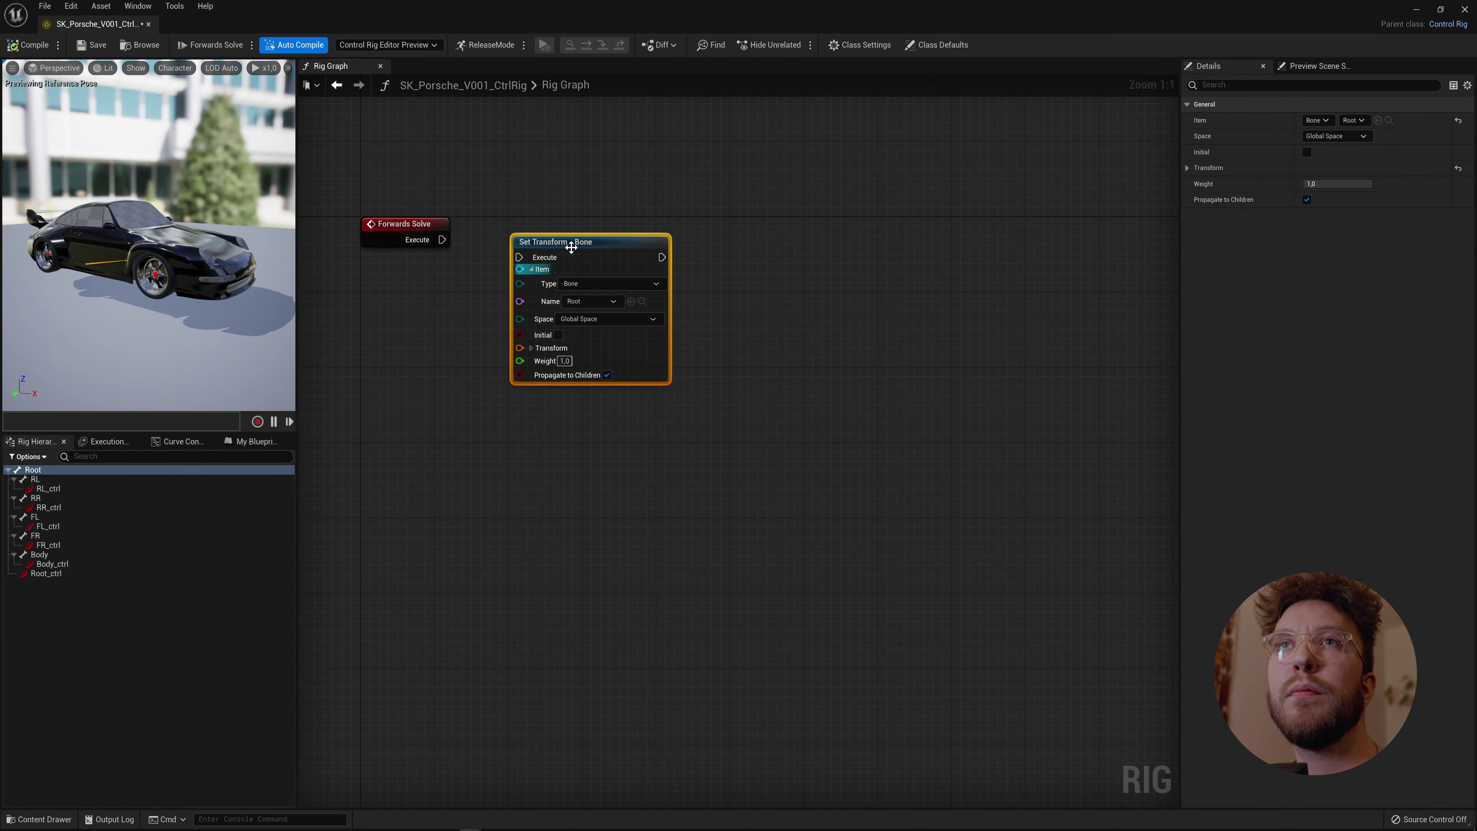
Link Forwards Solve to the Root bone's Set Transform node and drive its transform from a new Get Control node for Root_ctrl.
drag(592, 243, 535, 239)
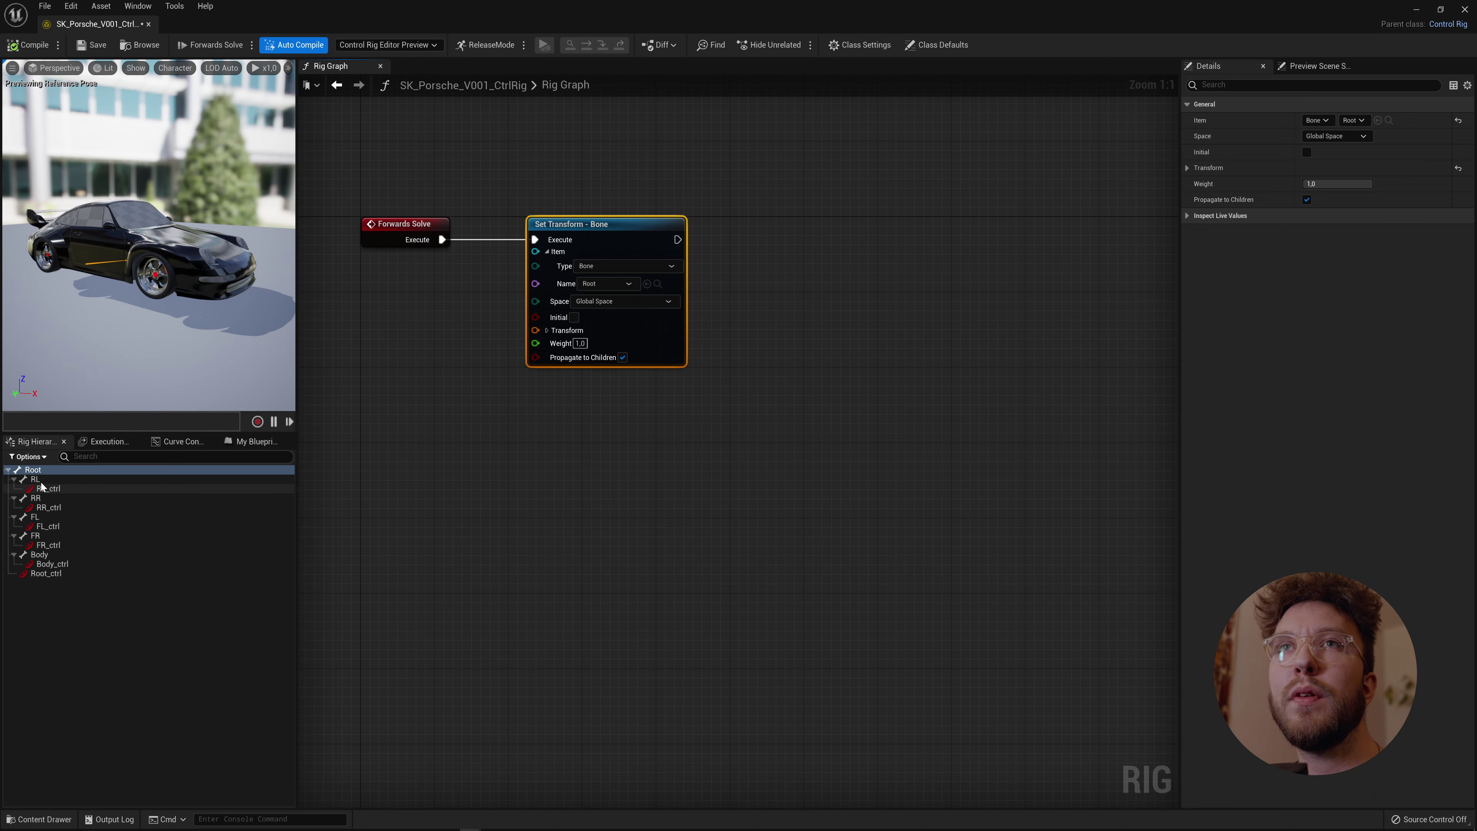
drag(47, 574, 256, 422)
drag(228, 512, 407, 268)
click(468, 318)
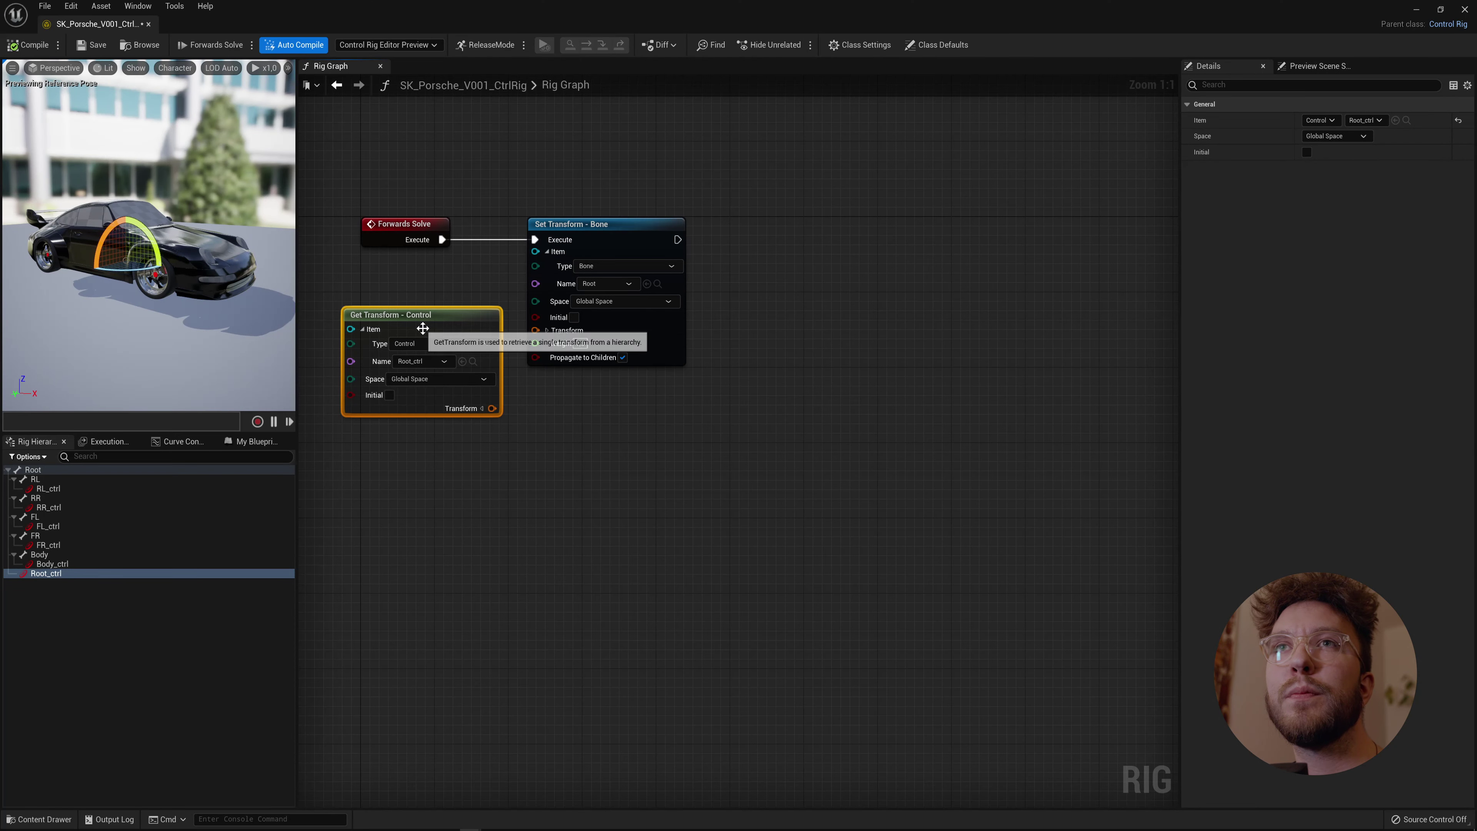
drag(592, 284, 570, 201)
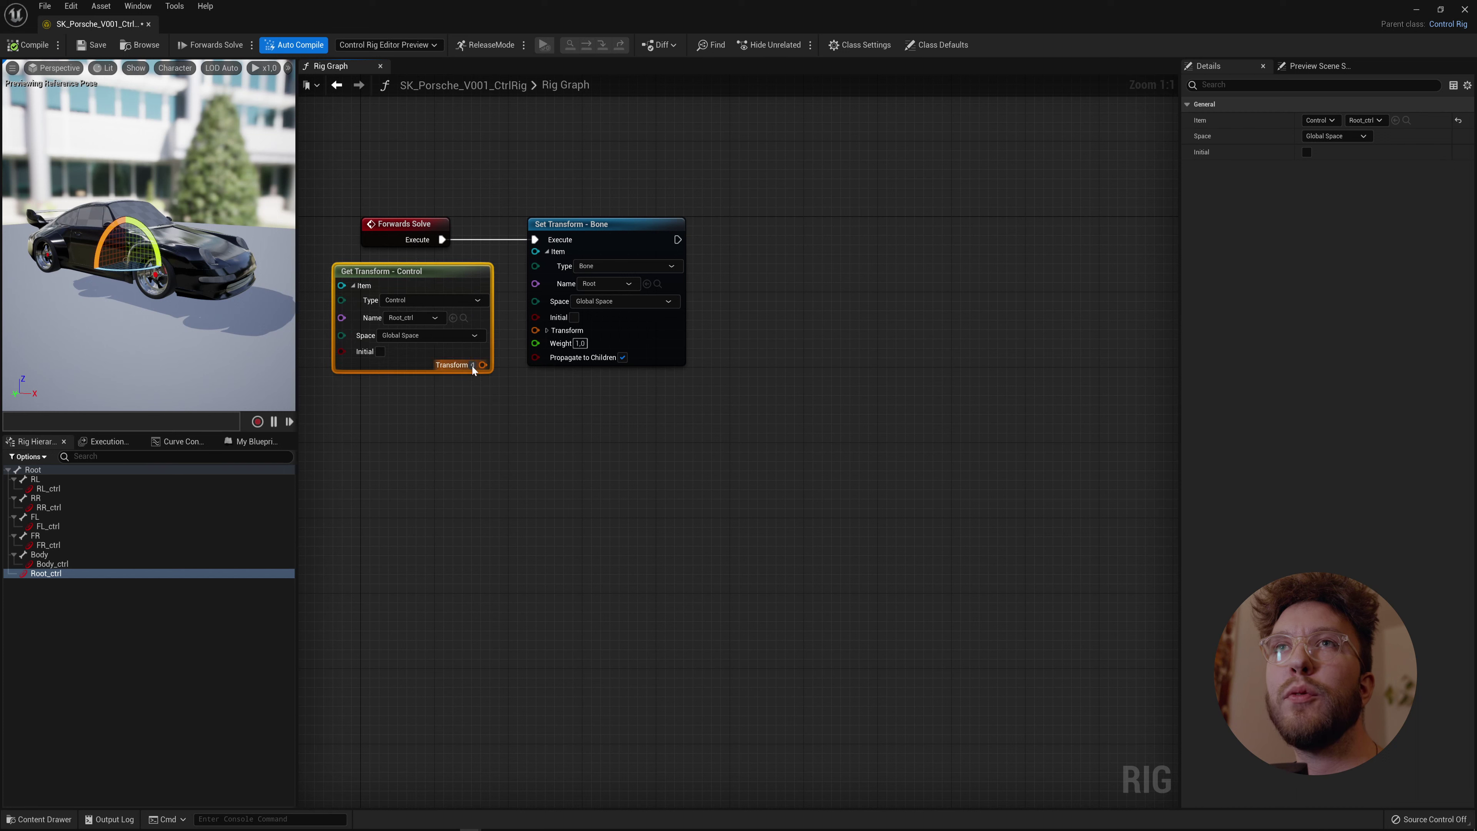
drag(482, 365, 535, 331)
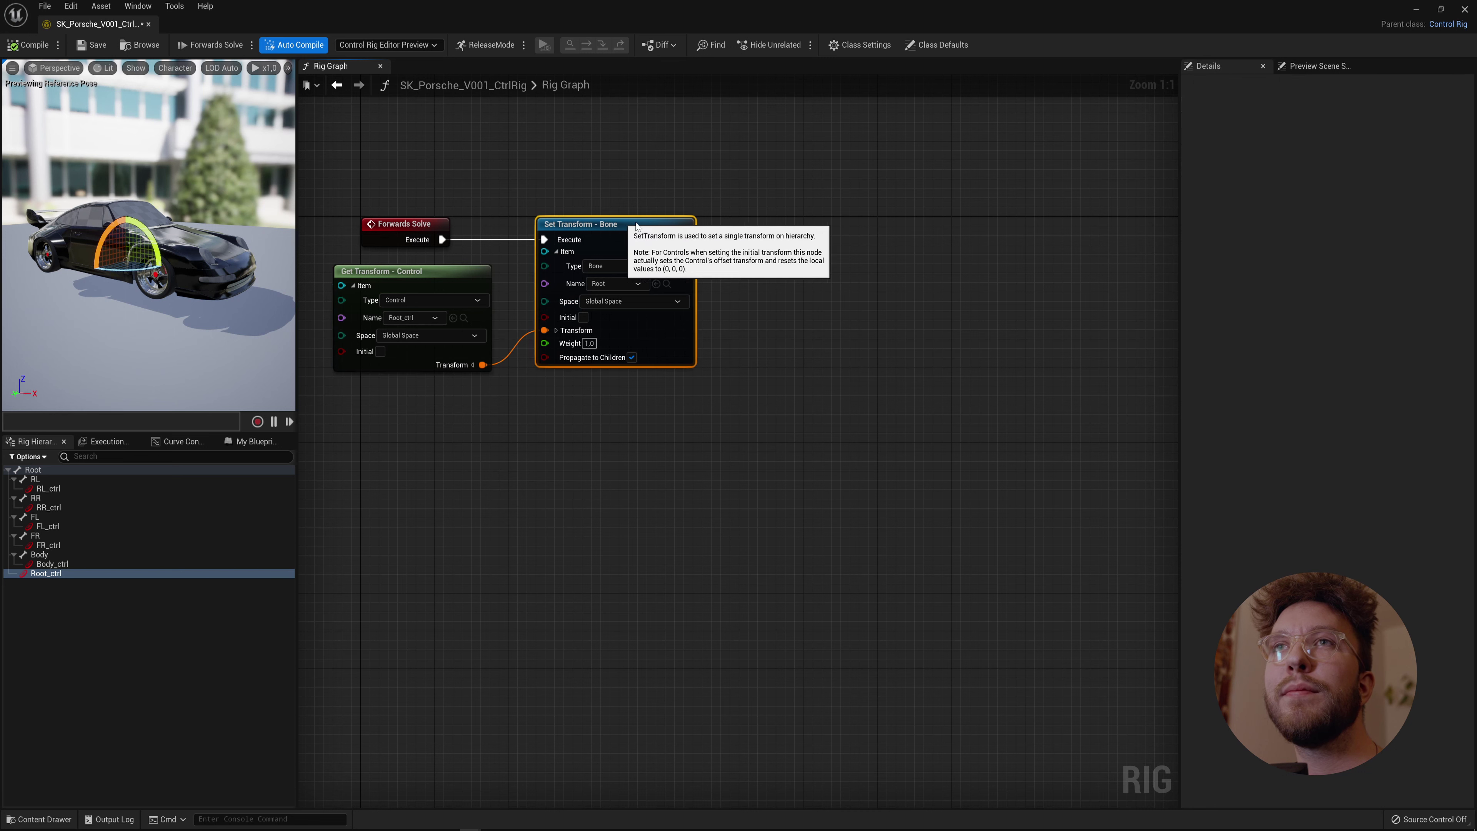
drag(617, 222, 654, 223)
drag(439, 272, 466, 275)
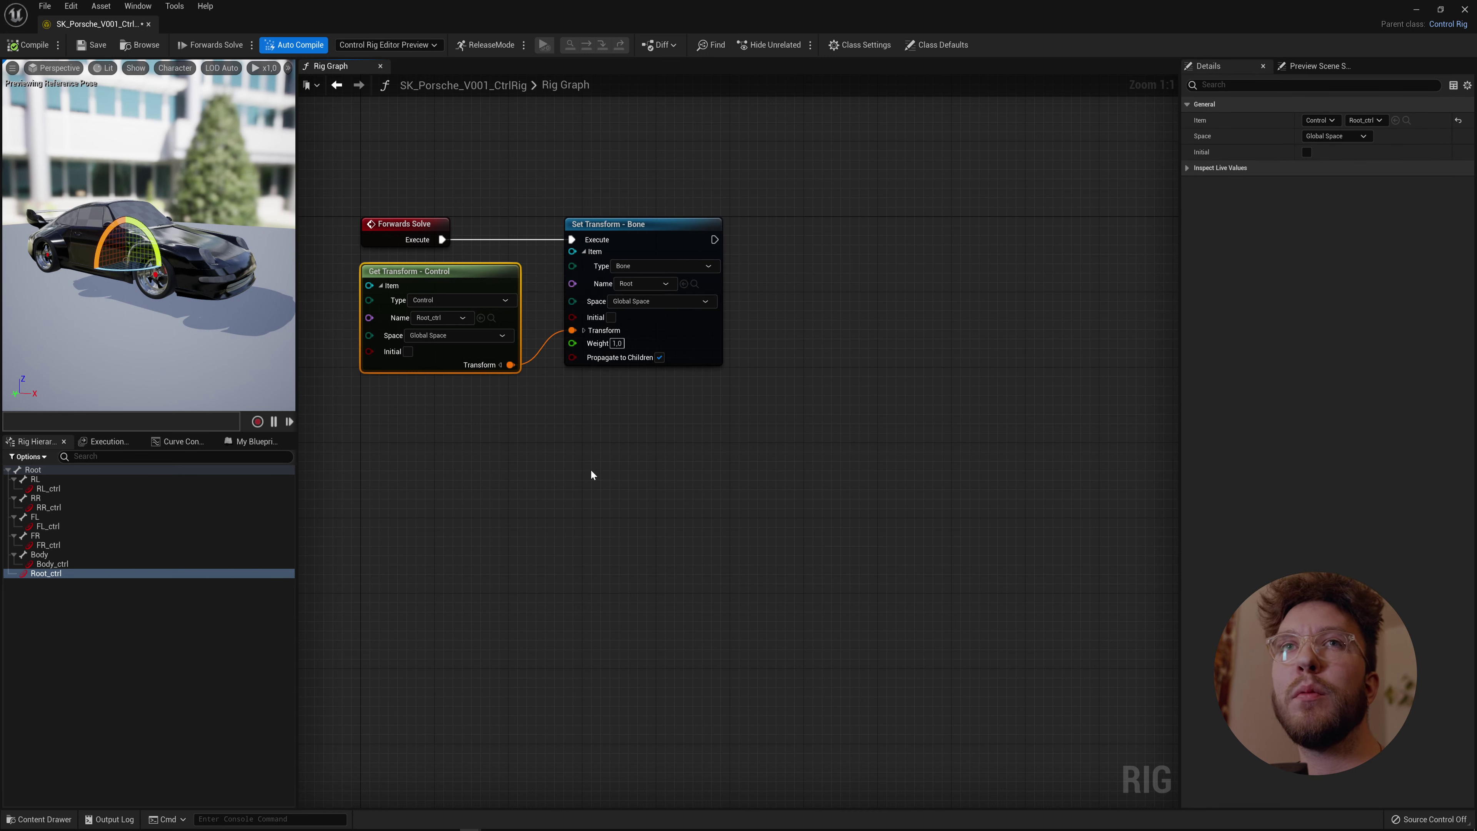
click(591, 474)
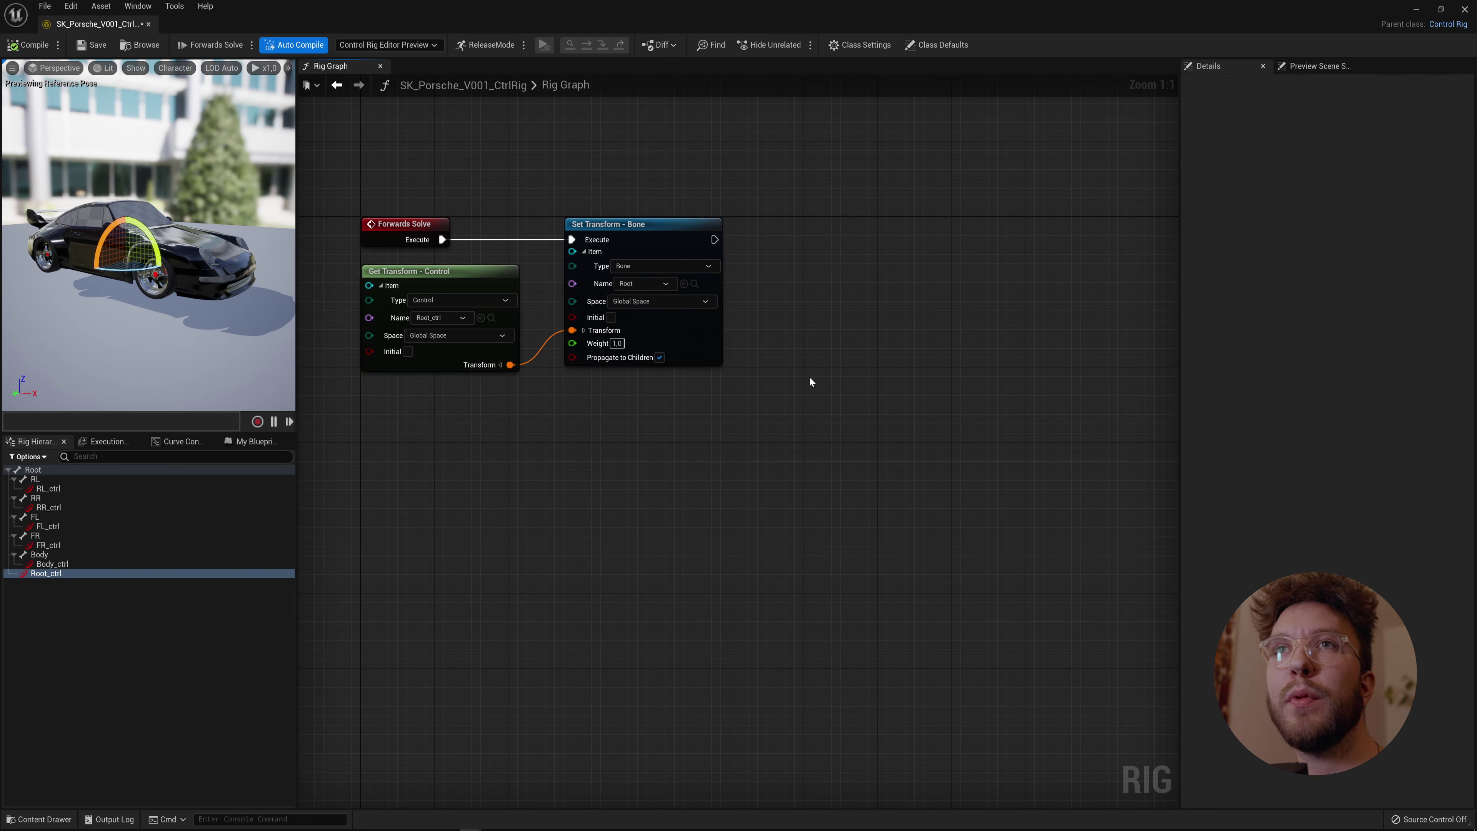
Add a Set Bone node for the Body bone below the Root node and chain its execution from the Root node.
drag(39, 555, 619, 453)
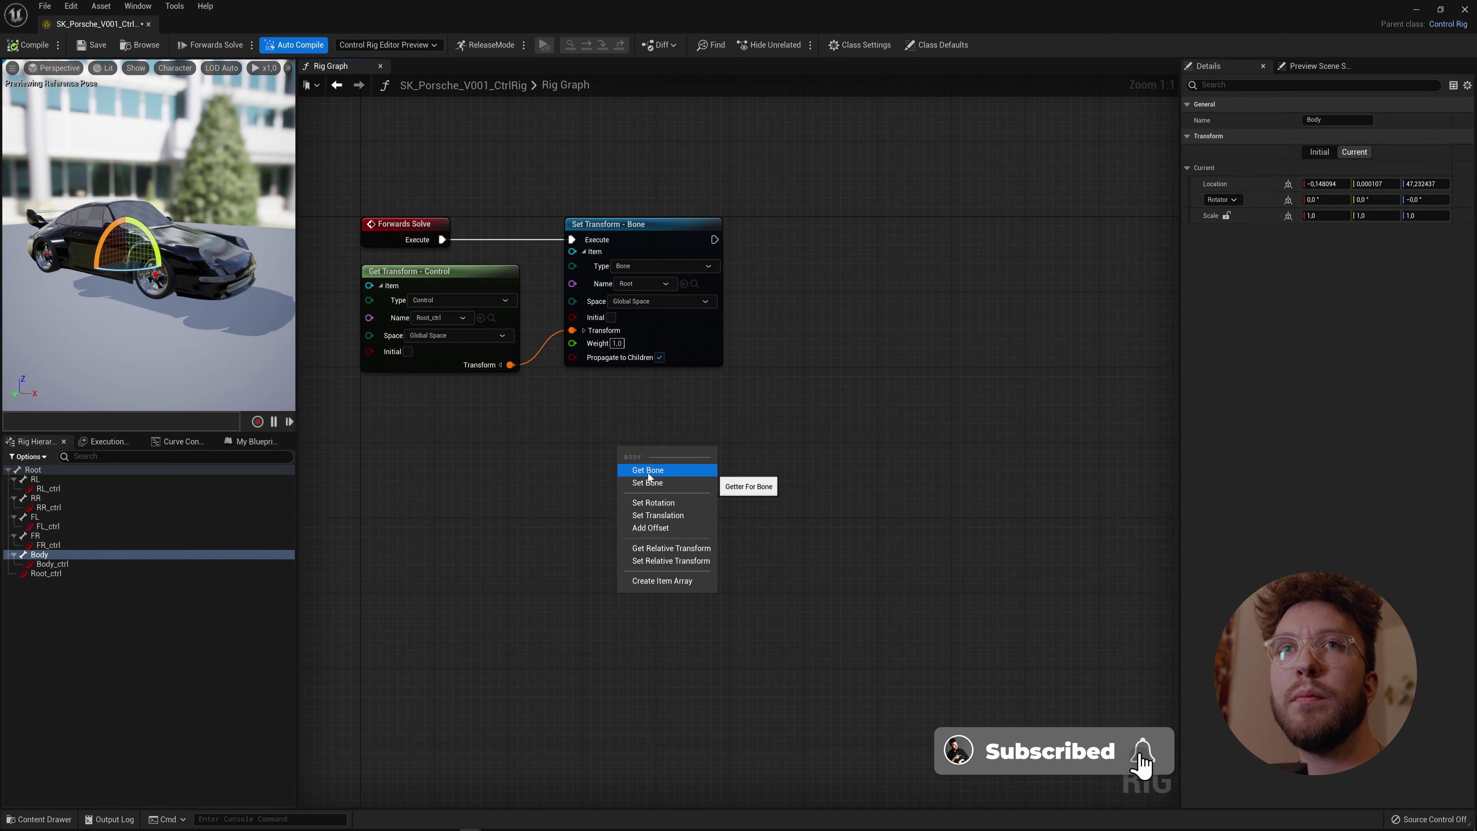
click(648, 483)
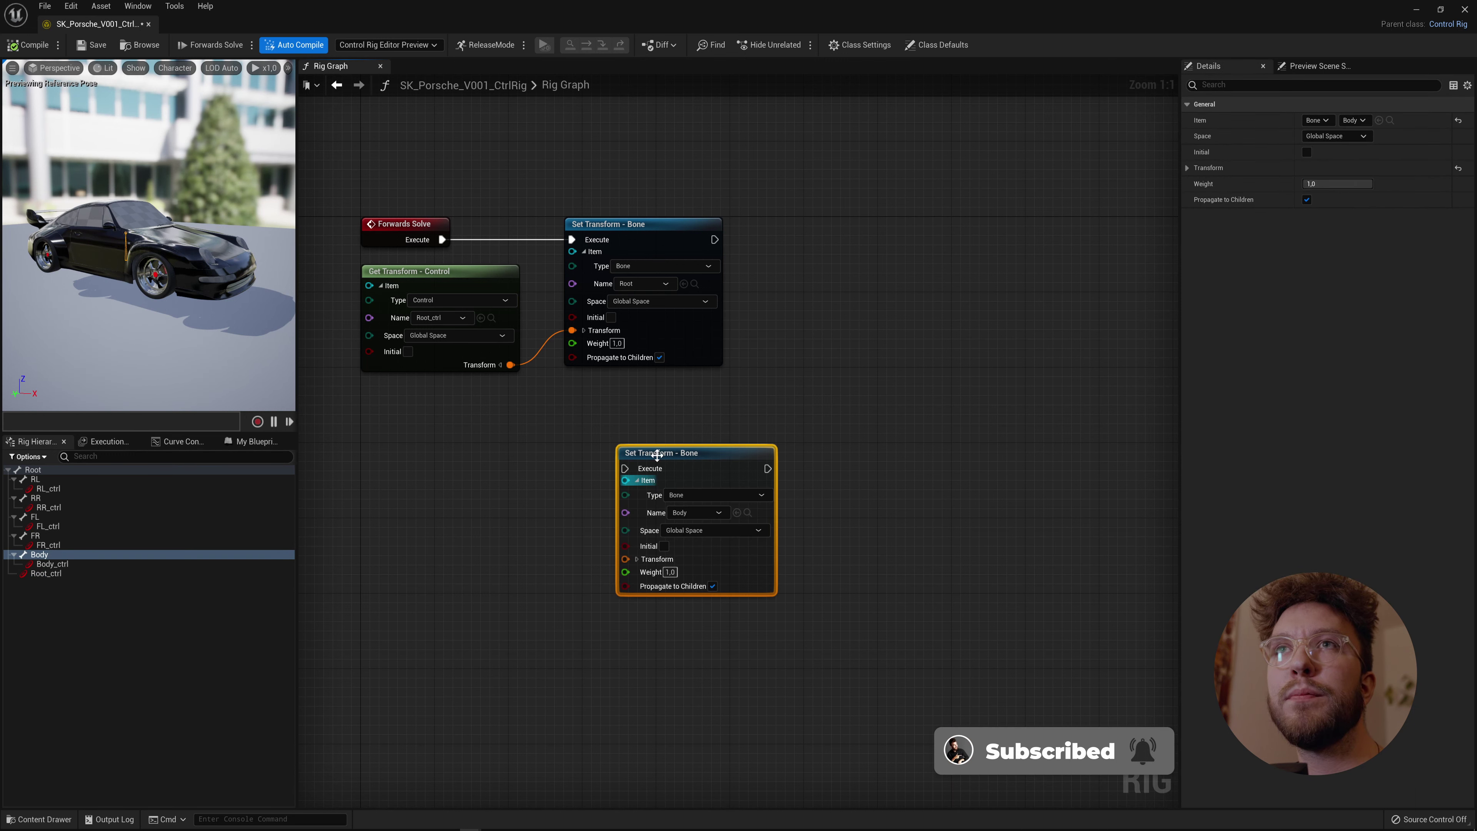
drag(657, 455, 629, 414)
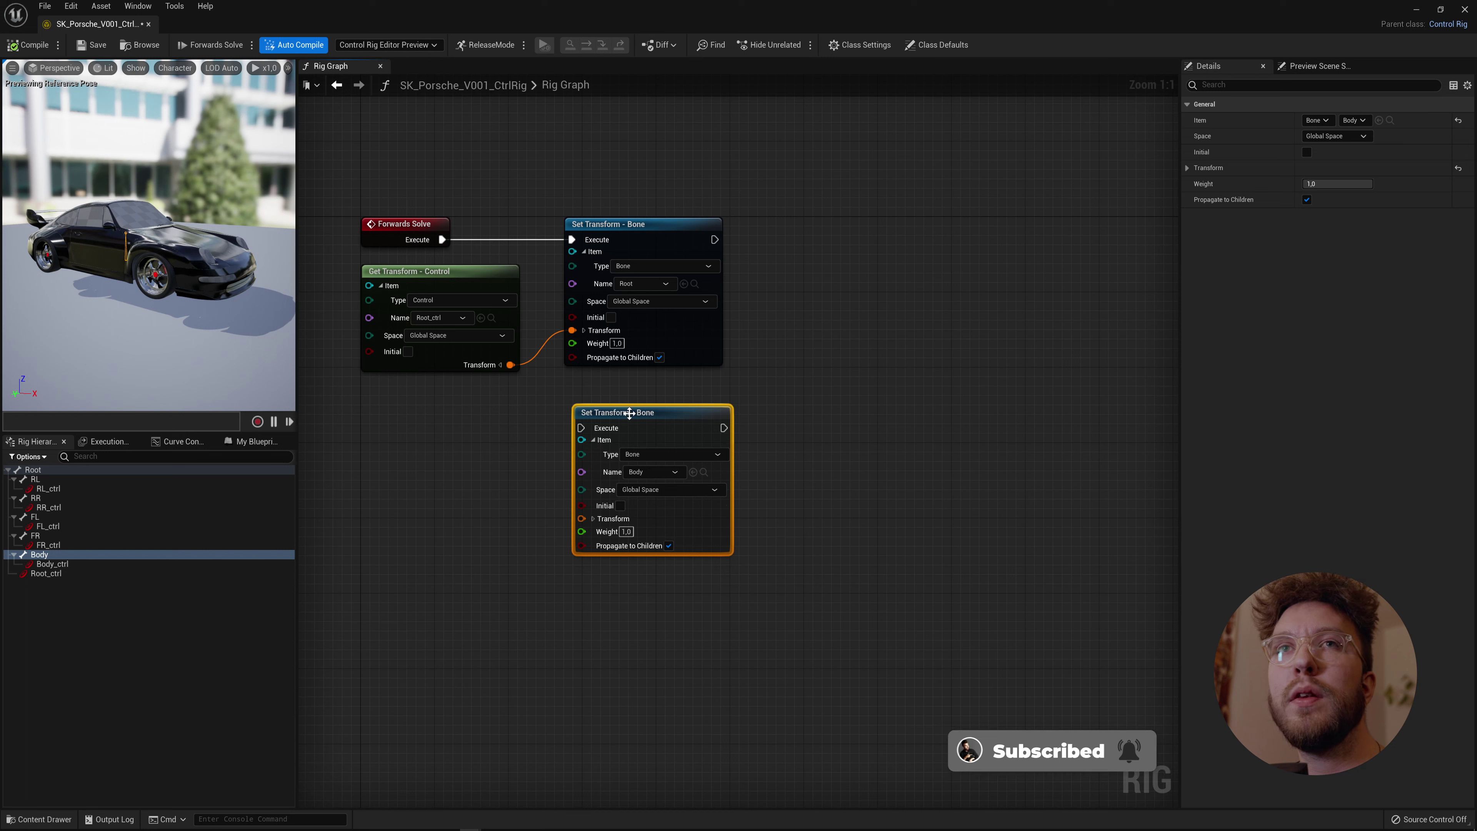
drag(715, 239, 586, 429)
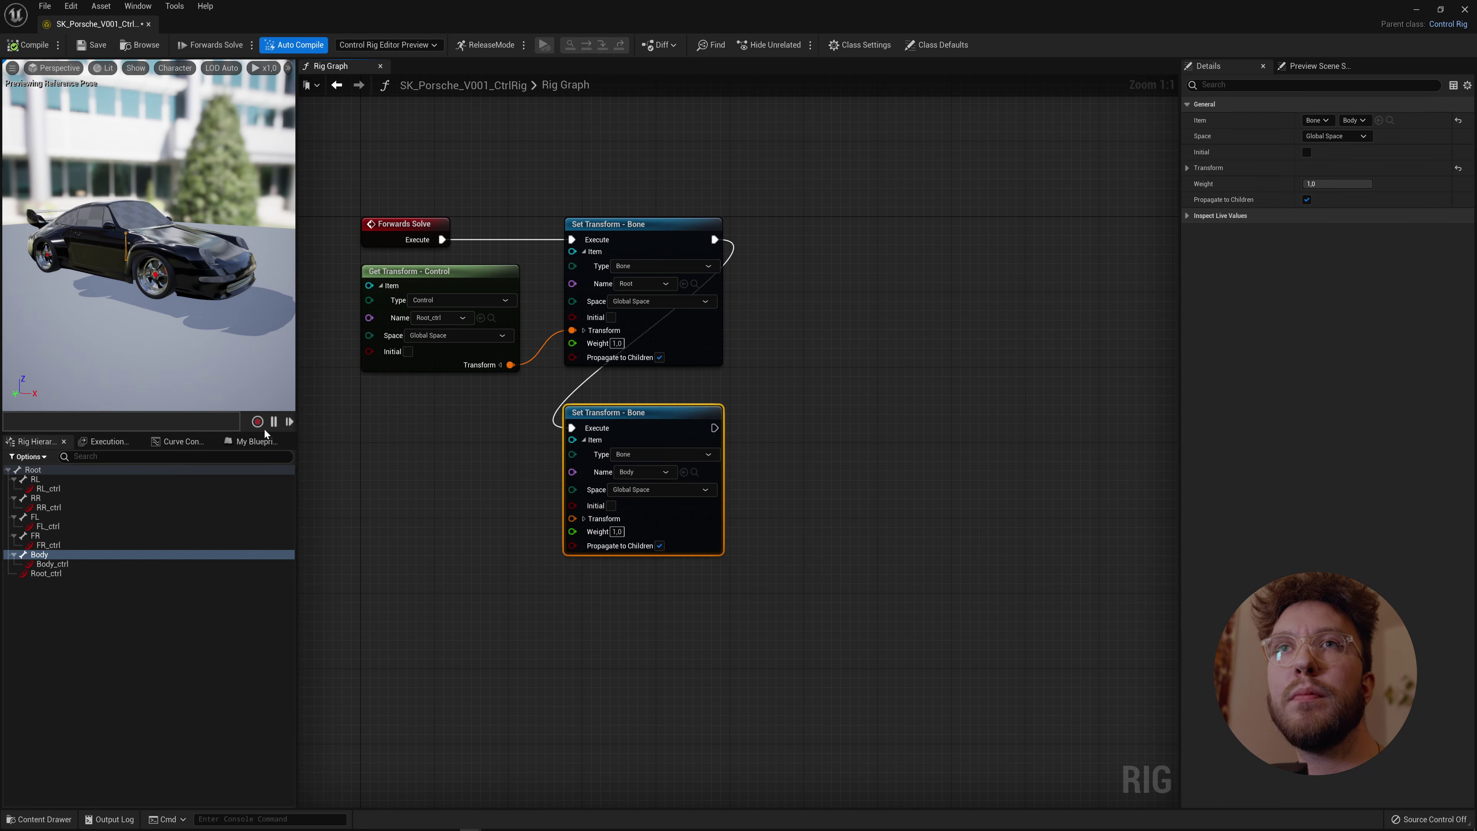
Add a Get Control node for Body_ctrl, connect its transform to the Body bone's Set Transform node, and save the rig.
drag(93, 562, 432, 452)
click(431, 492)
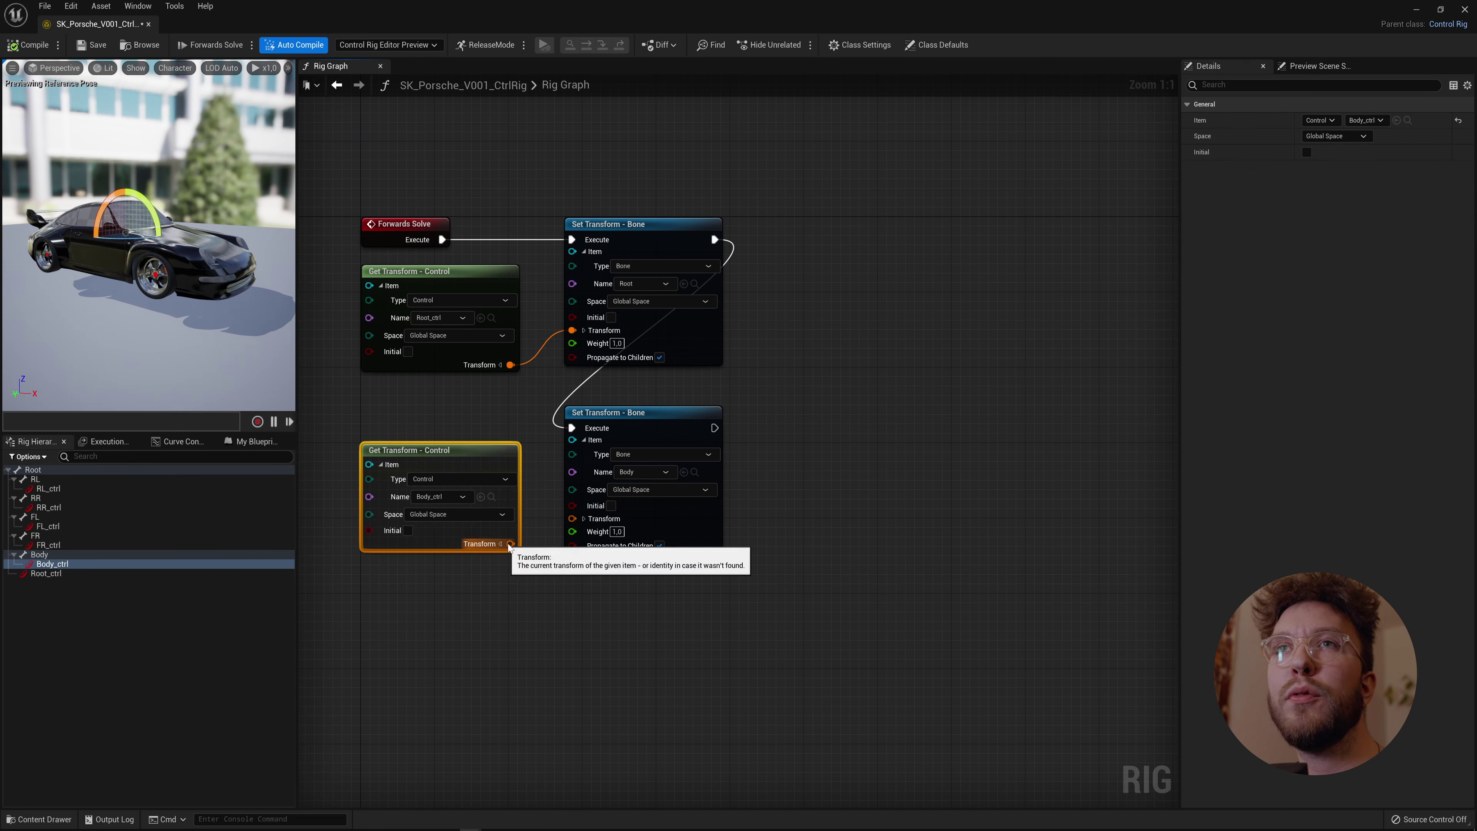
drag(510, 544, 572, 518)
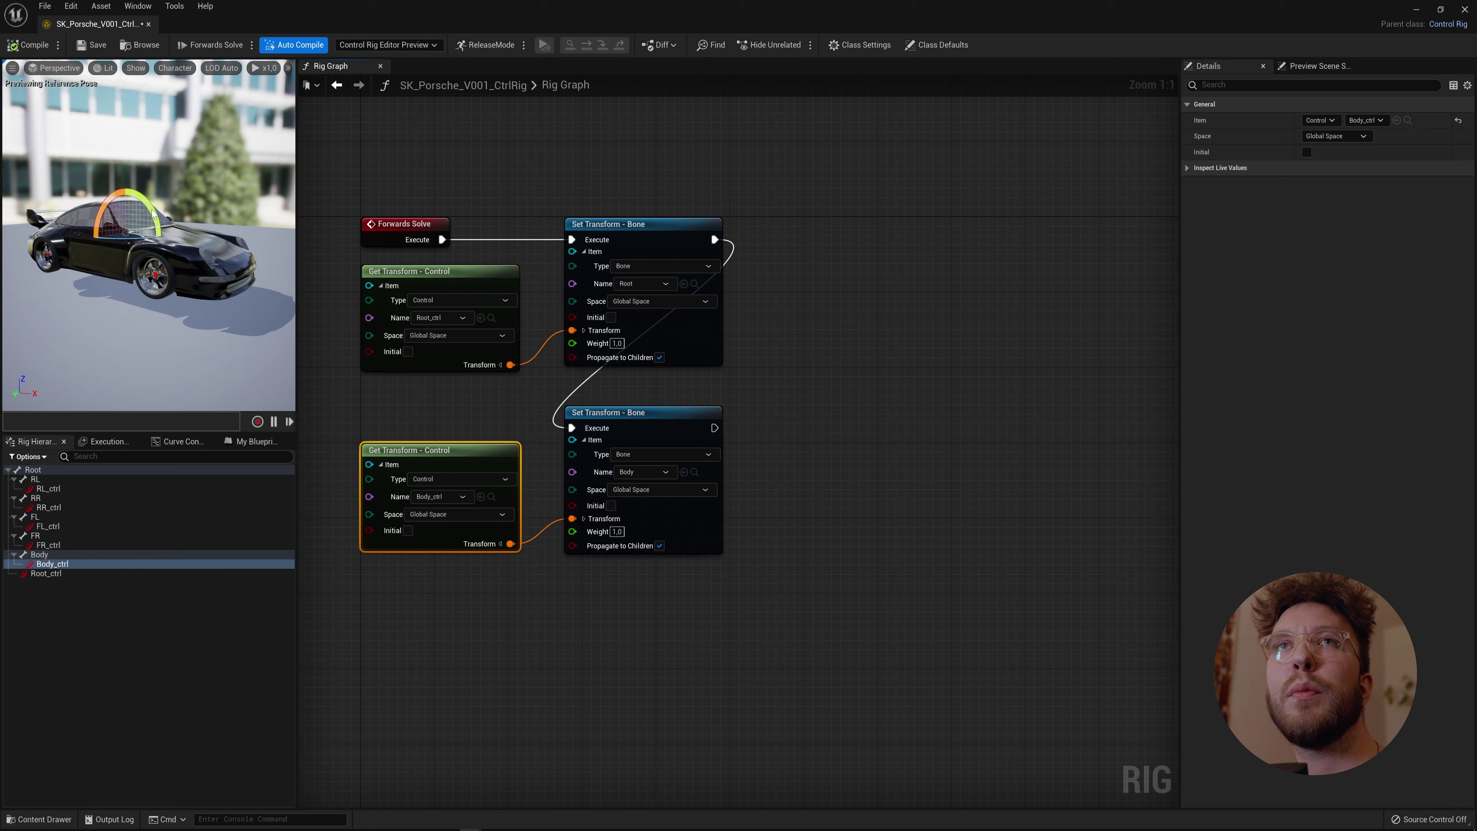
key(ctrl+s)
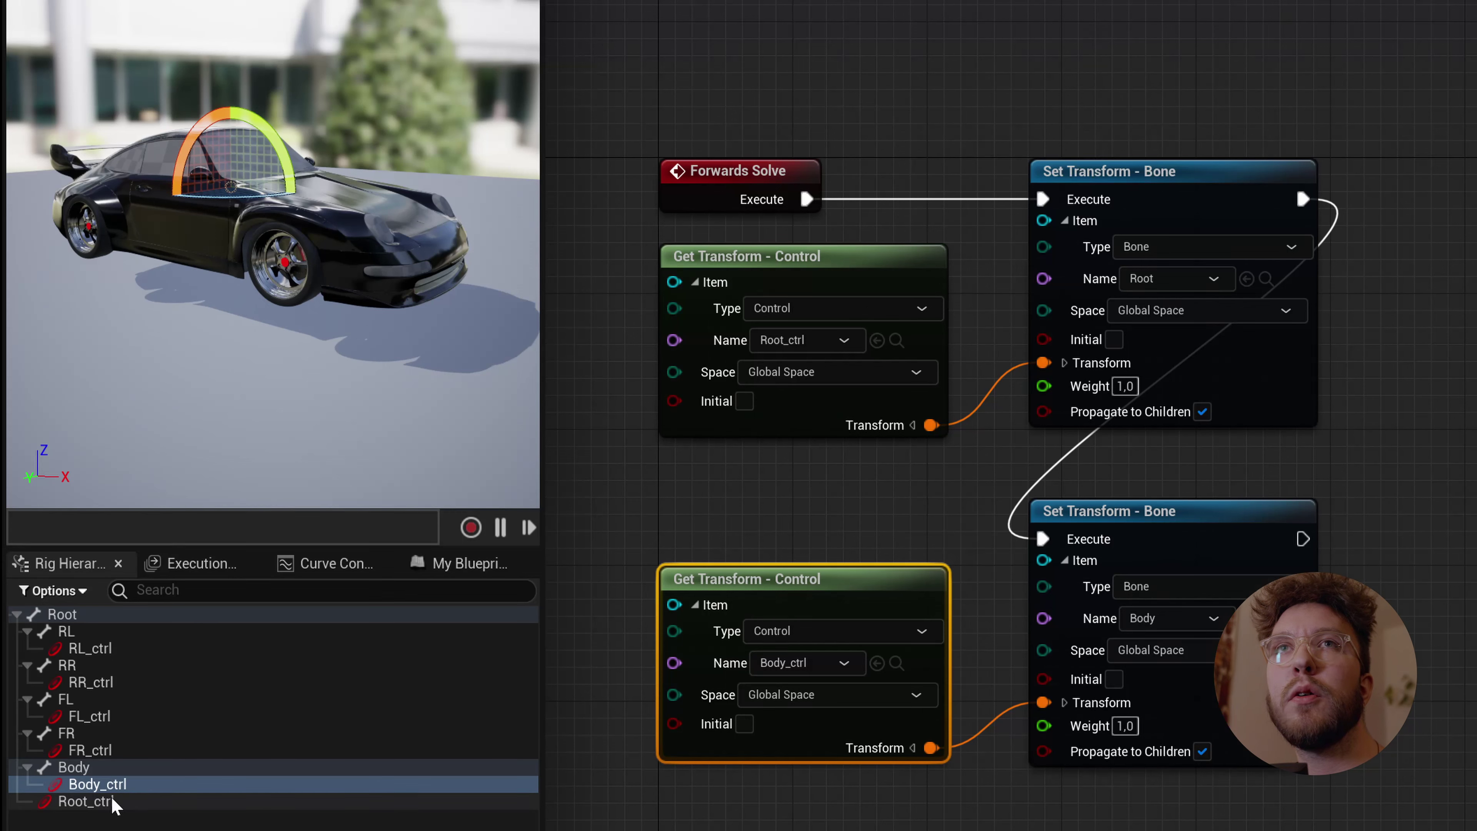
Test rotating Body_ctrl and Root_ctrl in the preview, restoring the pose by undoing the Body_ctrl rotation and recompiling the rig.
click(114, 803)
click(110, 785)
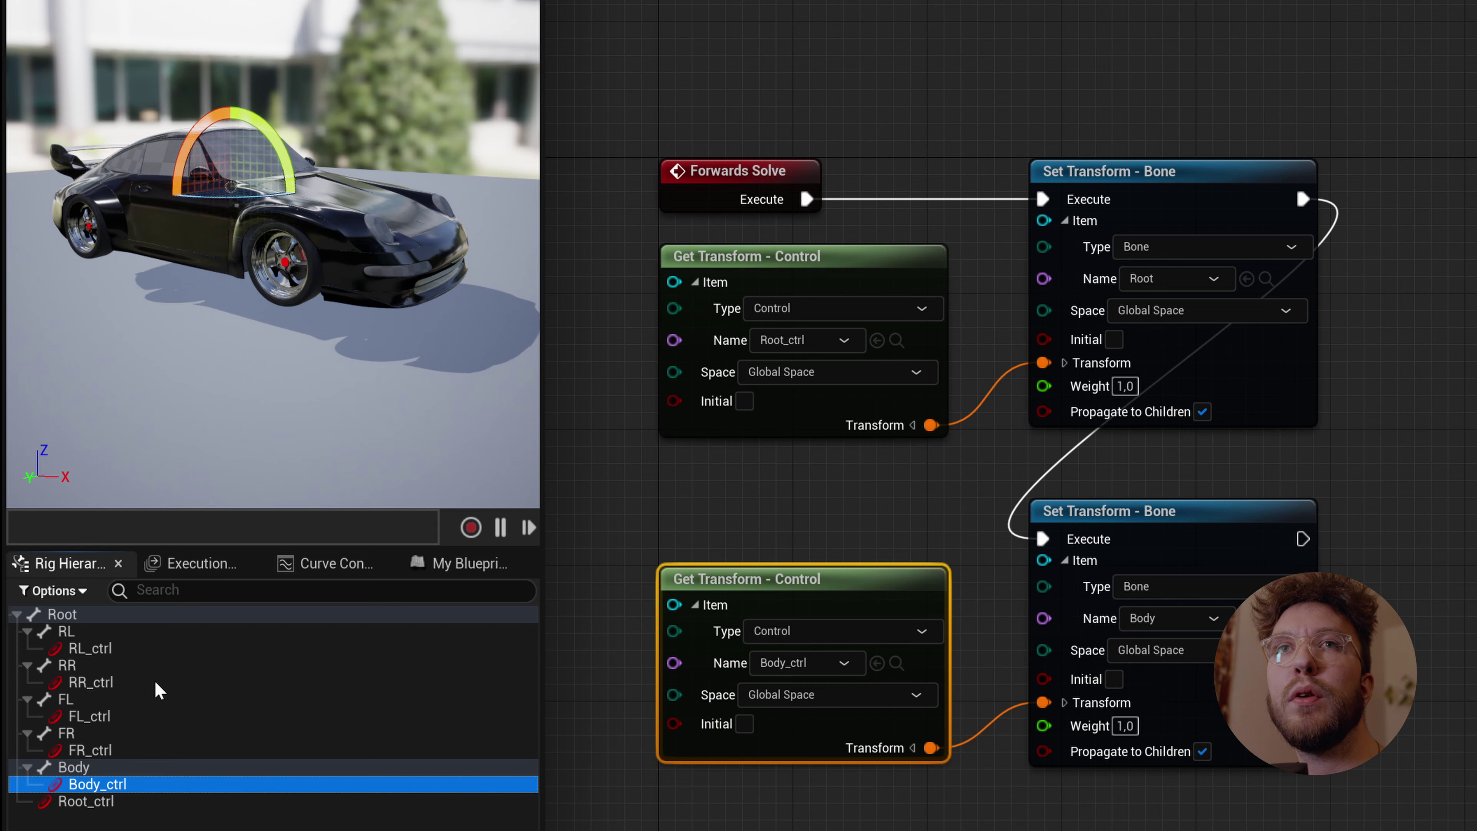
drag(279, 149, 299, 195)
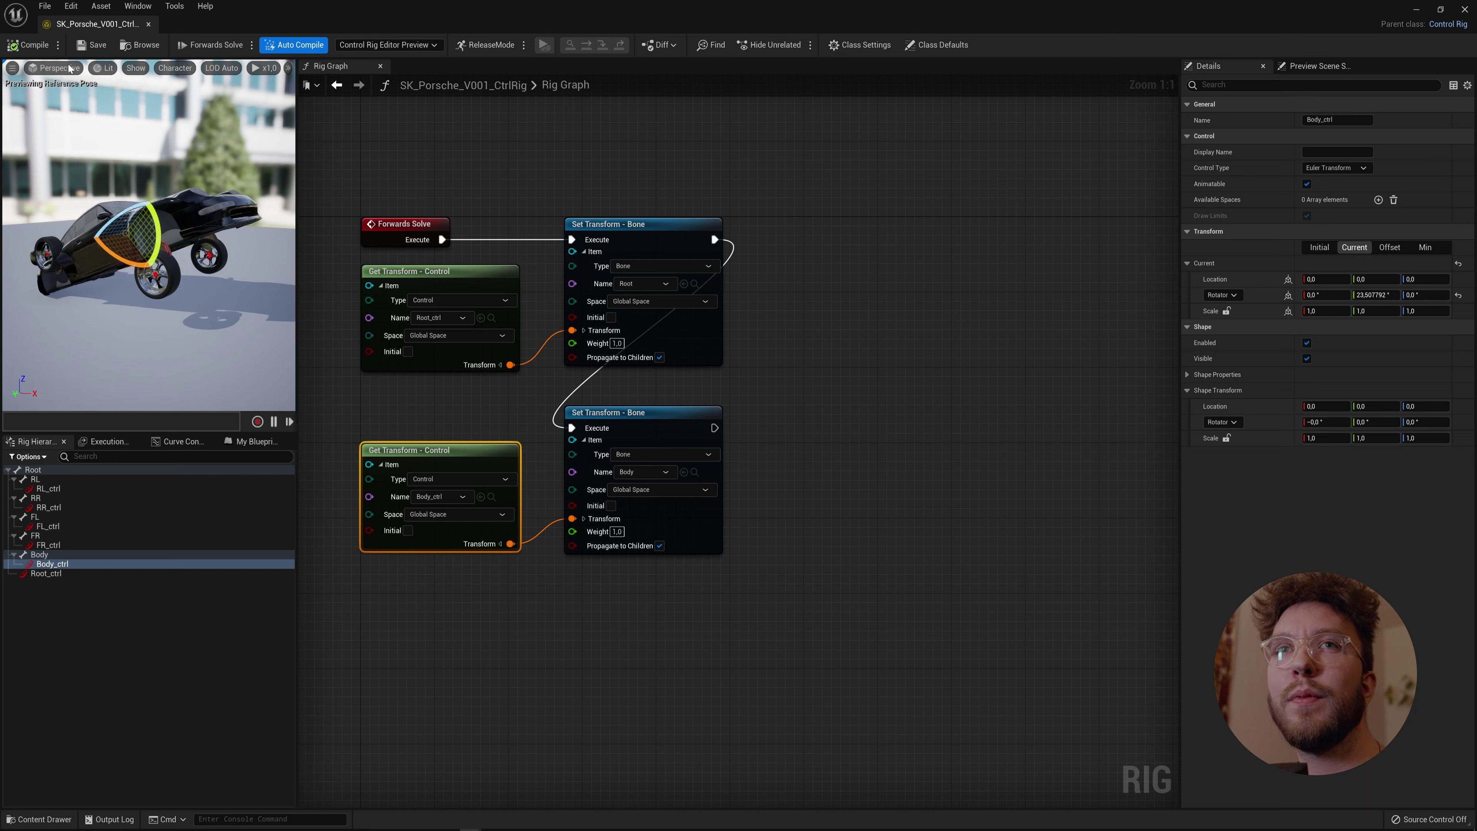
key(ctrl+z)
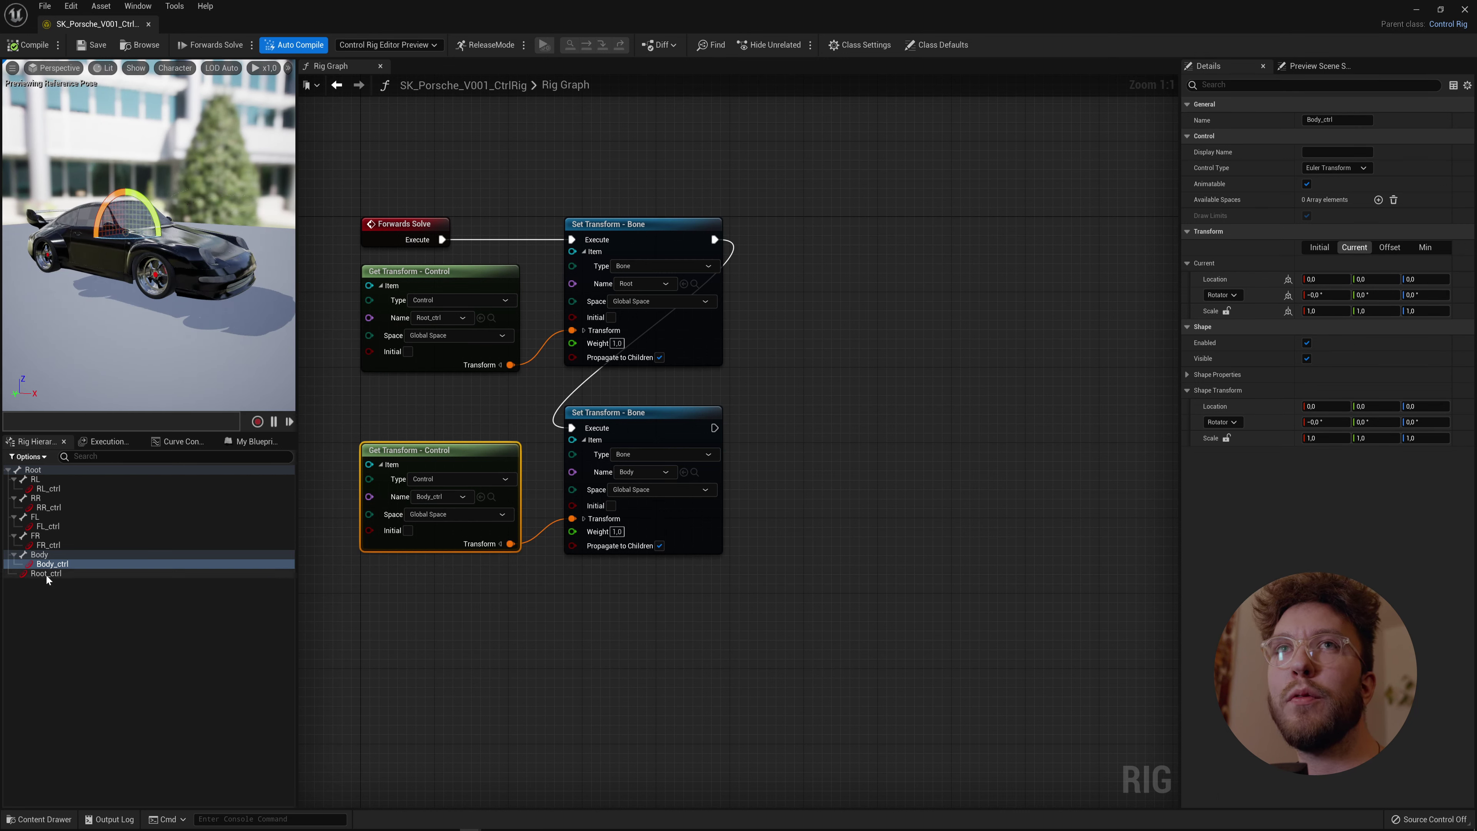
click(46, 573)
mouse_move(130, 277)
mouse_down()
mouse_move(175, 279)
mouse_move(110, 279)
mouse_up()
click(36, 47)
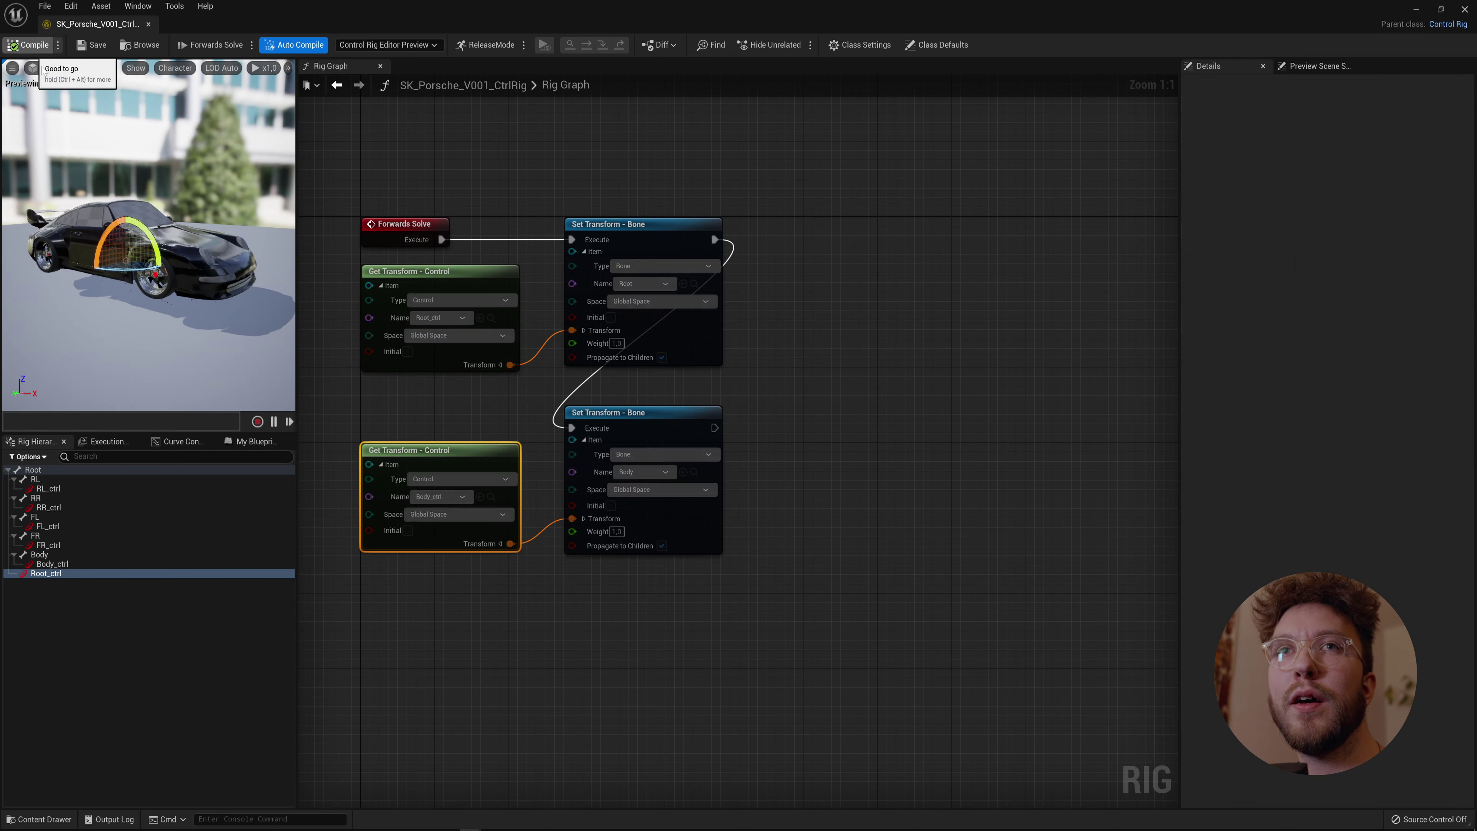
Add a Get Control node for FR_ctrl below the Body nodes in the rig graph.
click(49, 545)
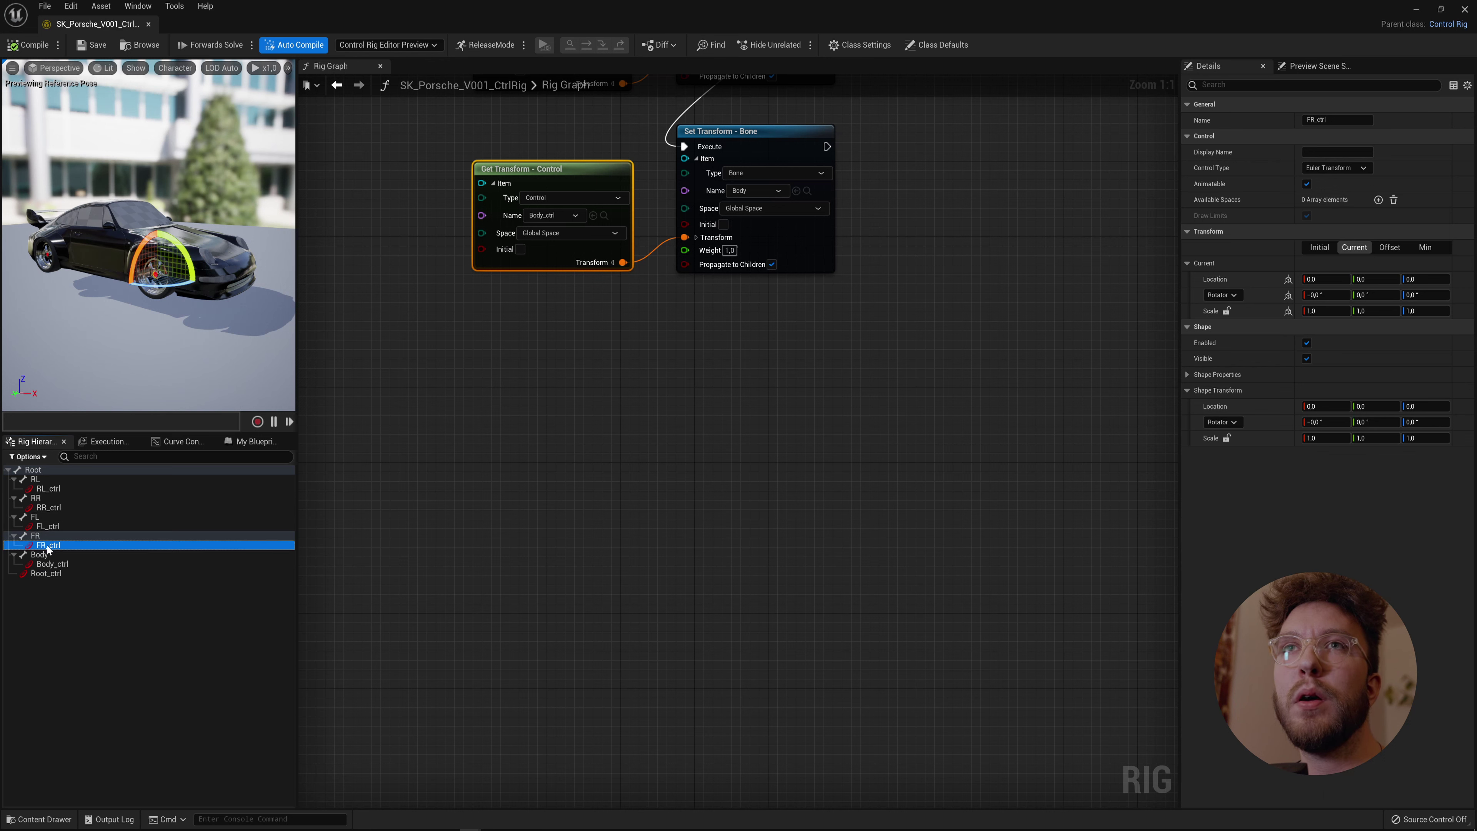
drag(476, 389, 476, 389)
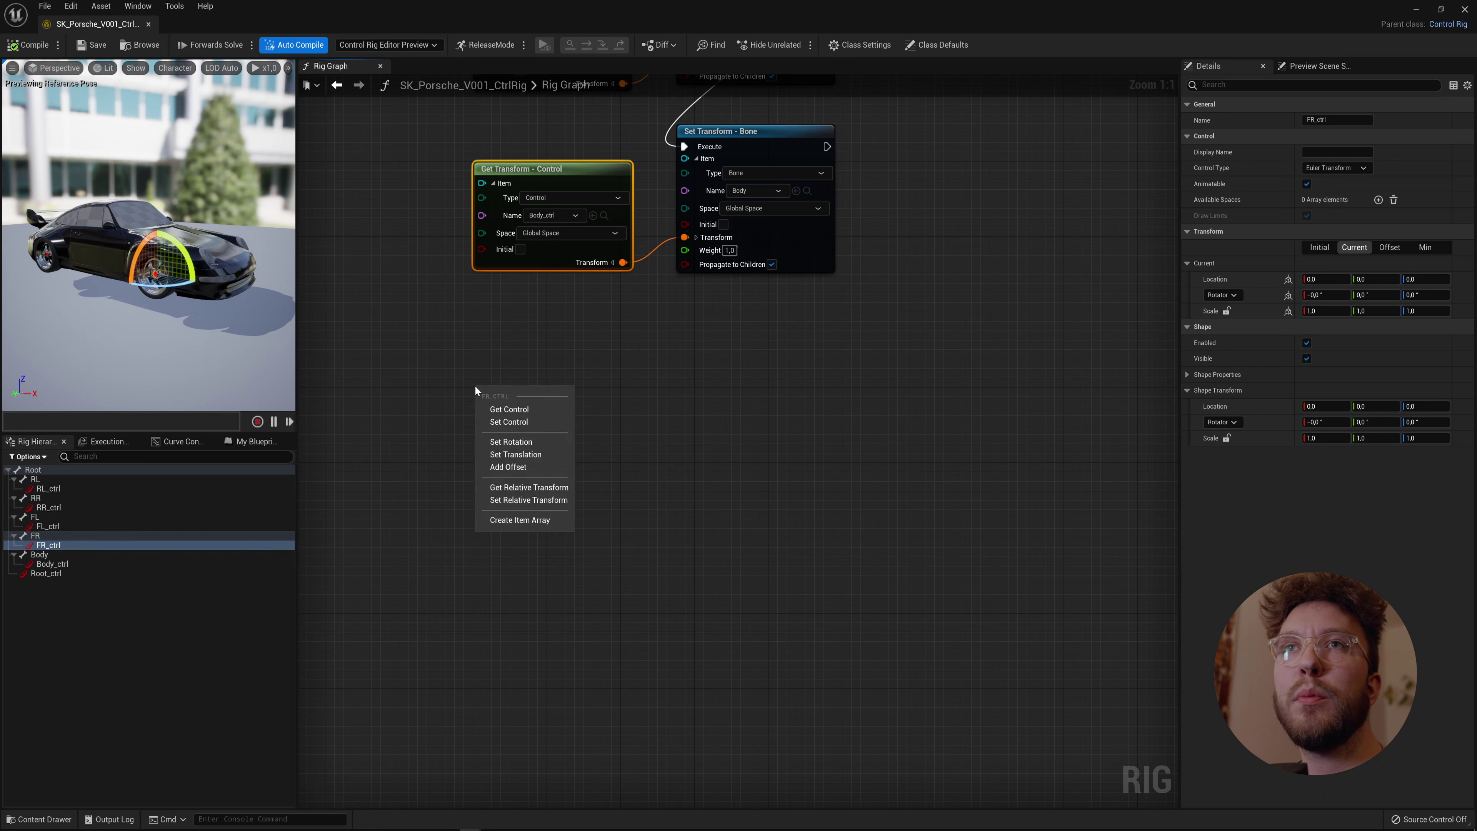
click(515, 410)
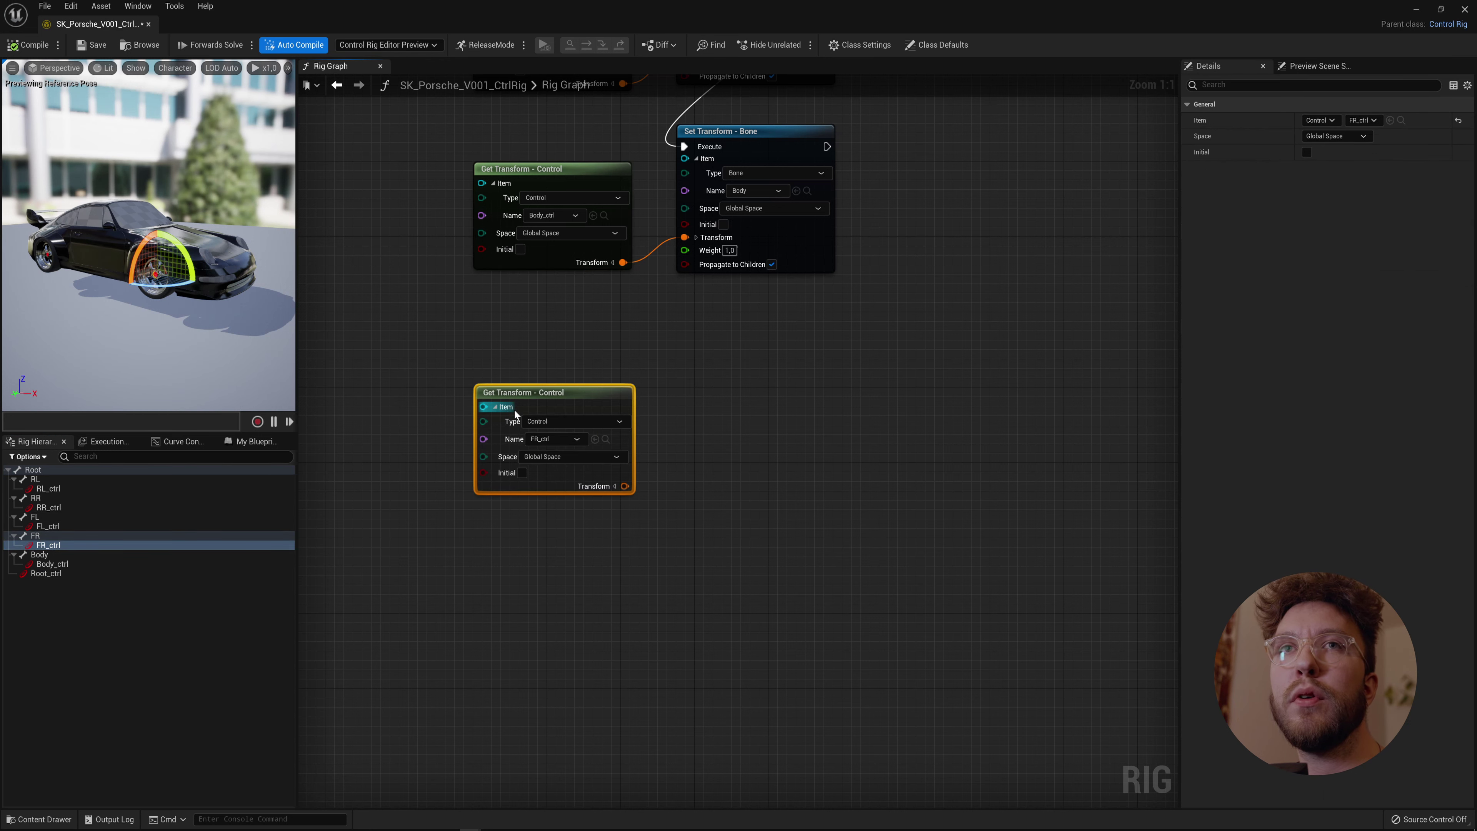
Add a Set Bone node for the FR bone, connect FR_ctrl's transform to it, and arrange both nodes below the Body pair.
click(64, 536)
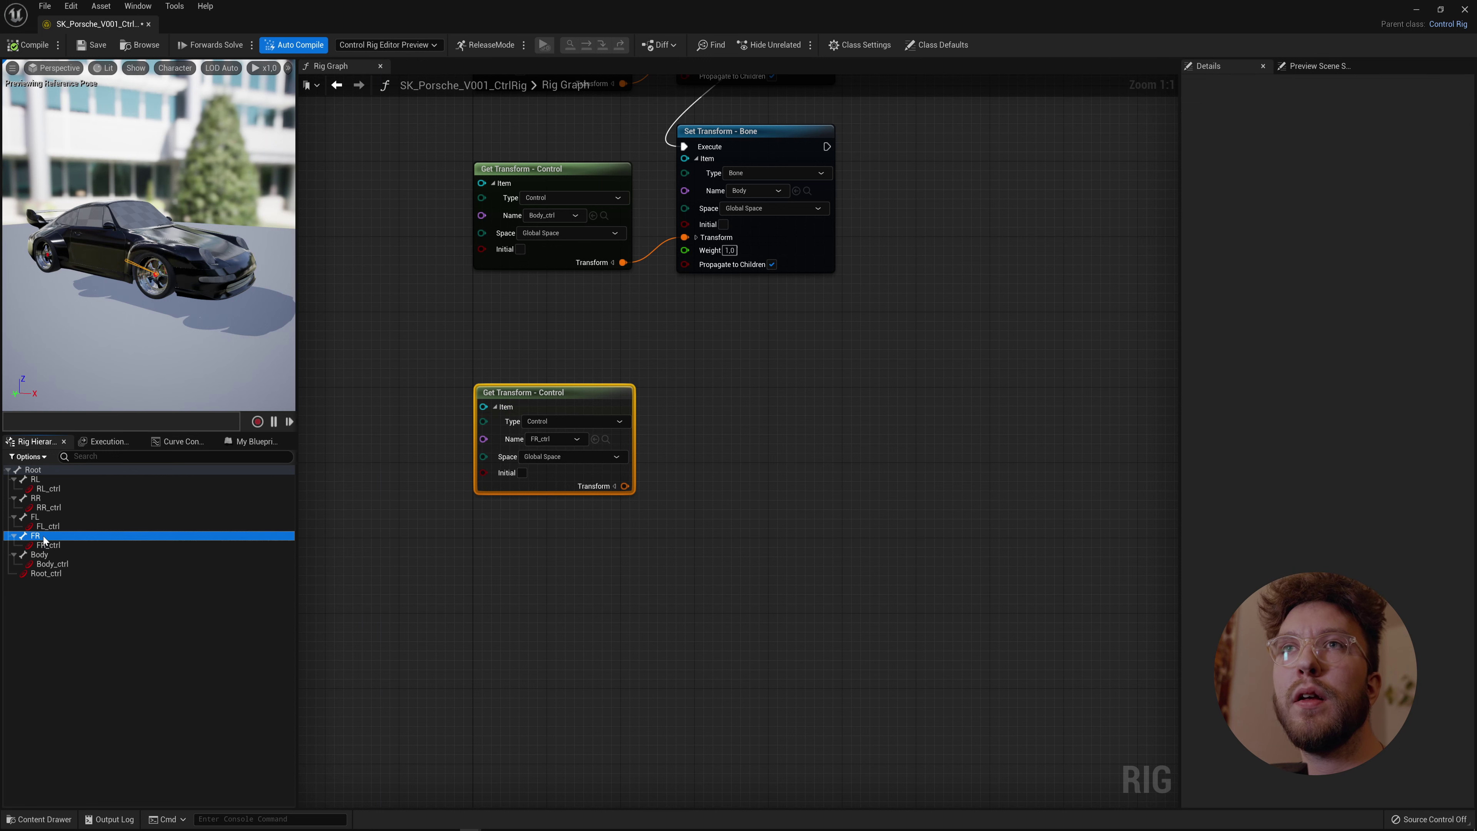
drag(737, 399, 737, 399)
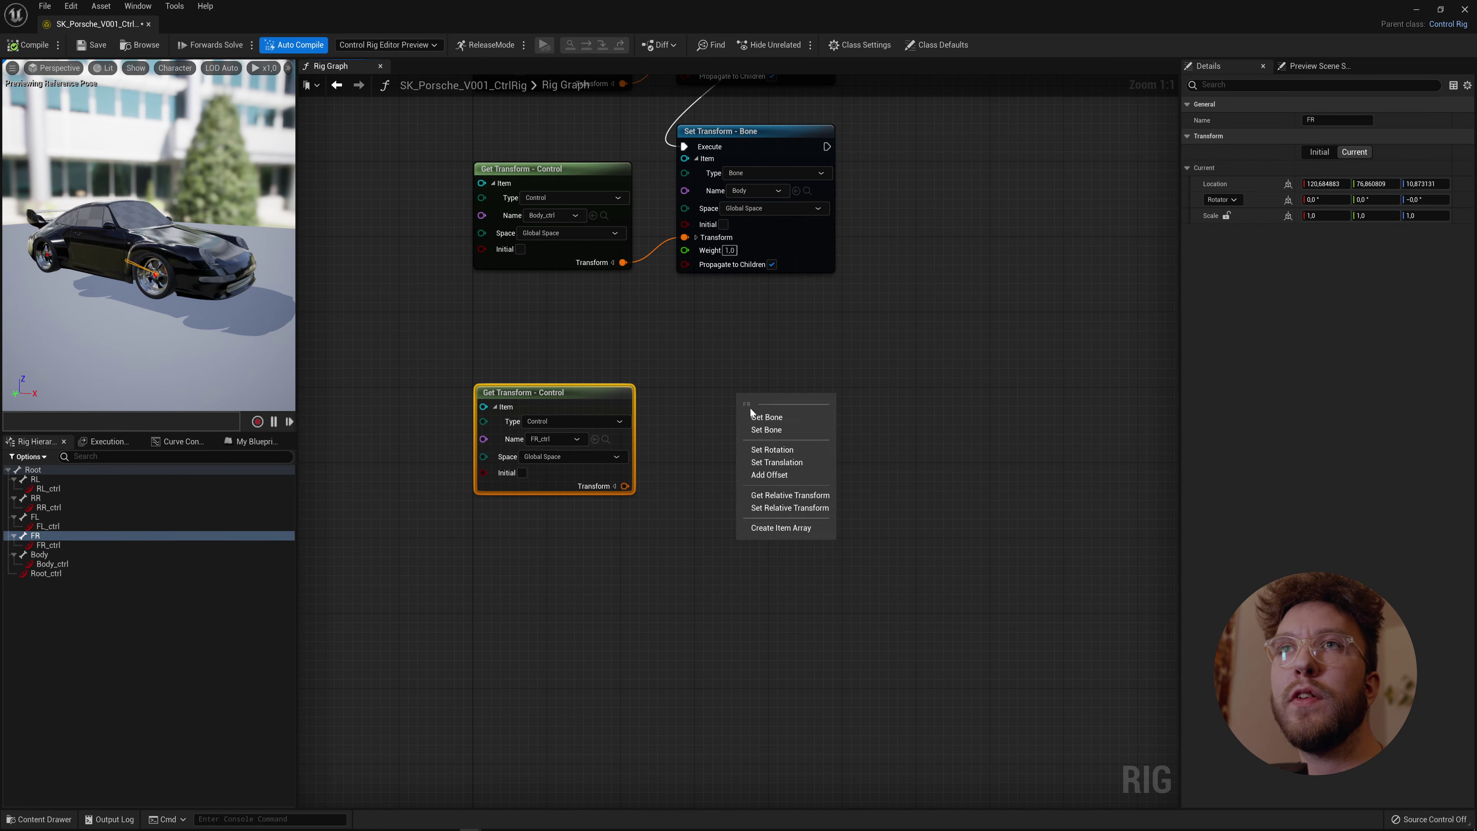
click(761, 429)
drag(624, 486, 752, 505)
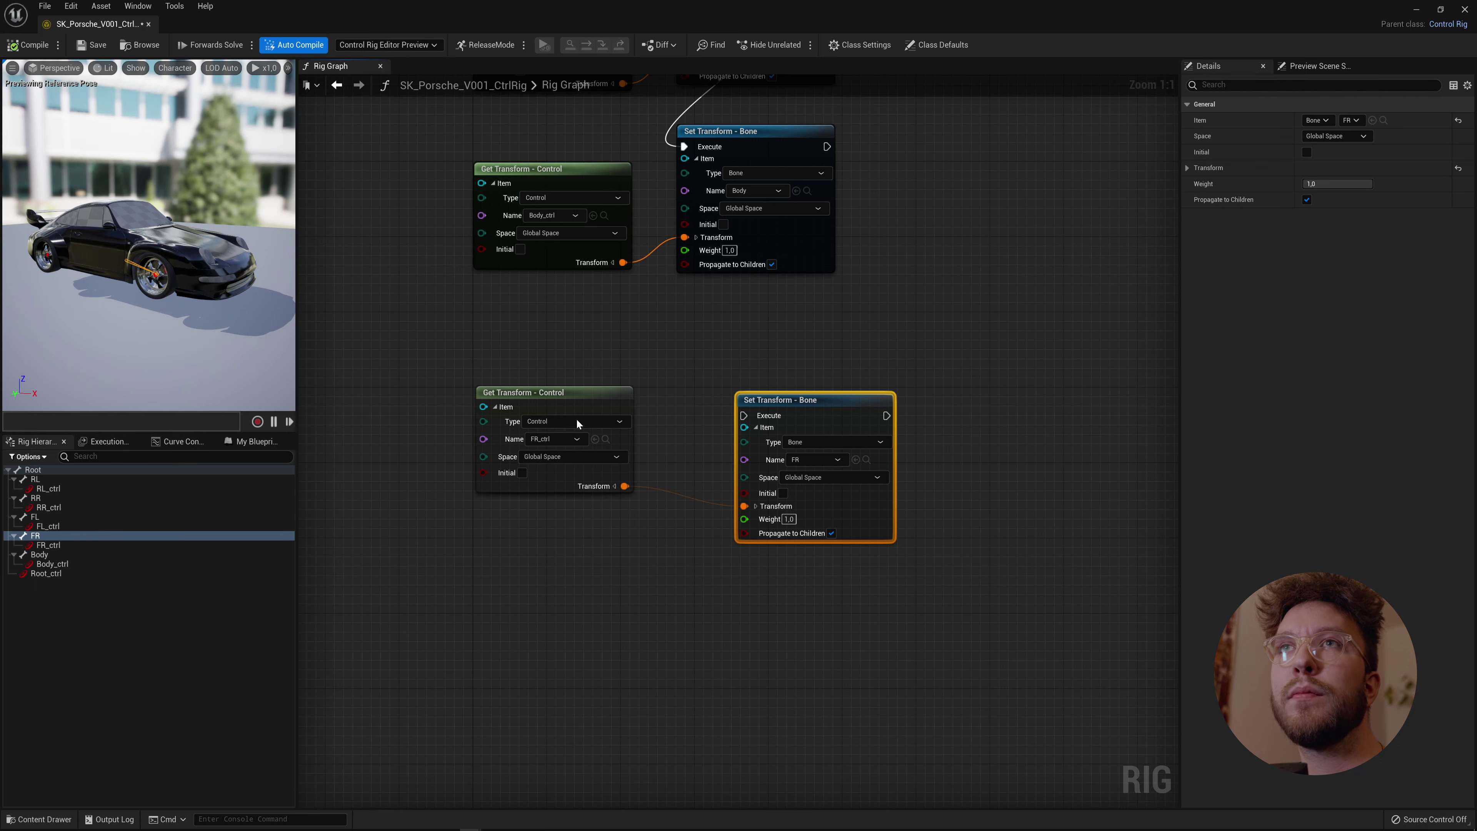
drag(576, 418, 592, 458)
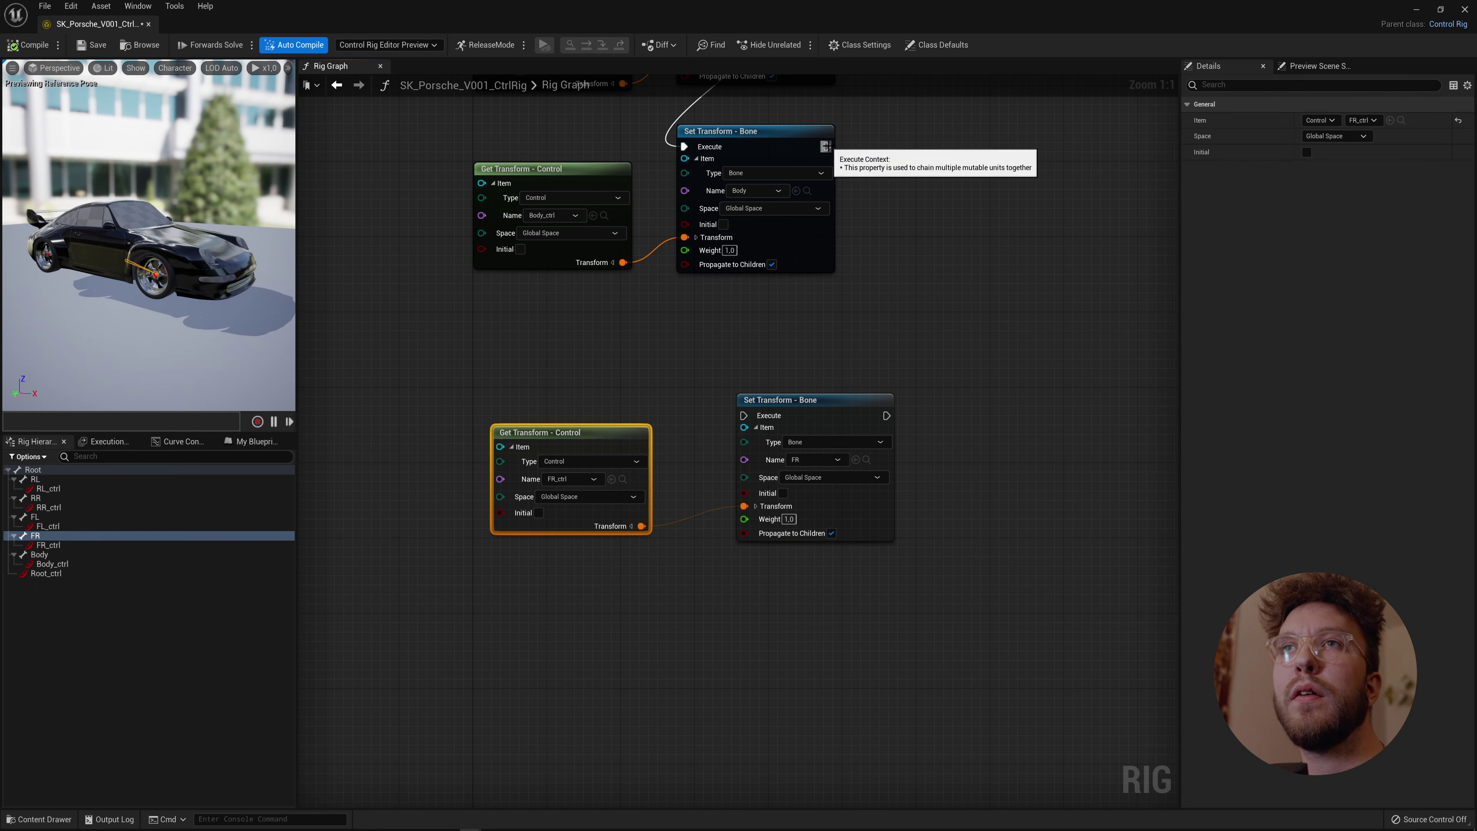
drag(797, 406, 743, 412)
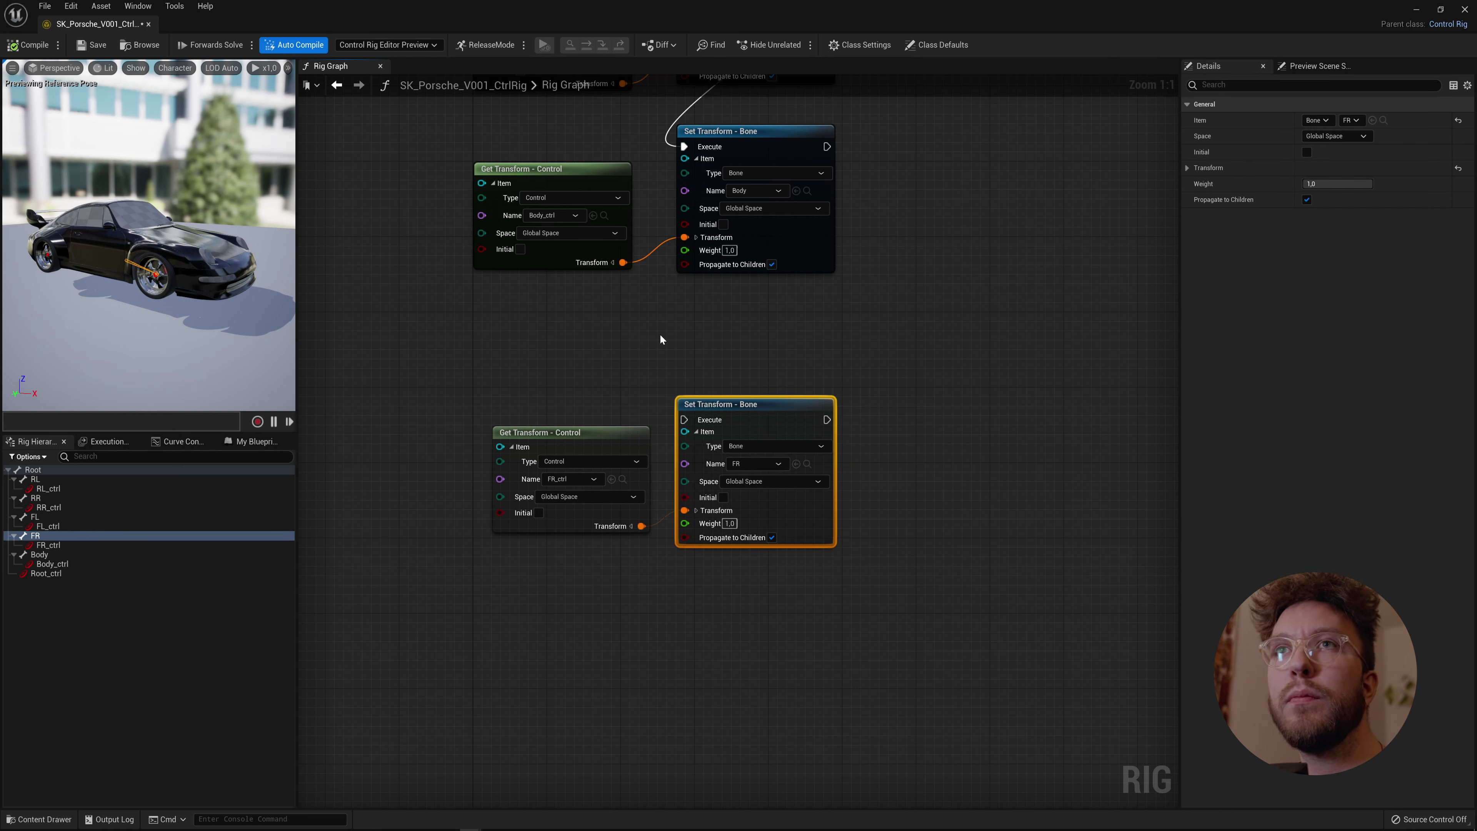
drag(590, 440, 562, 459)
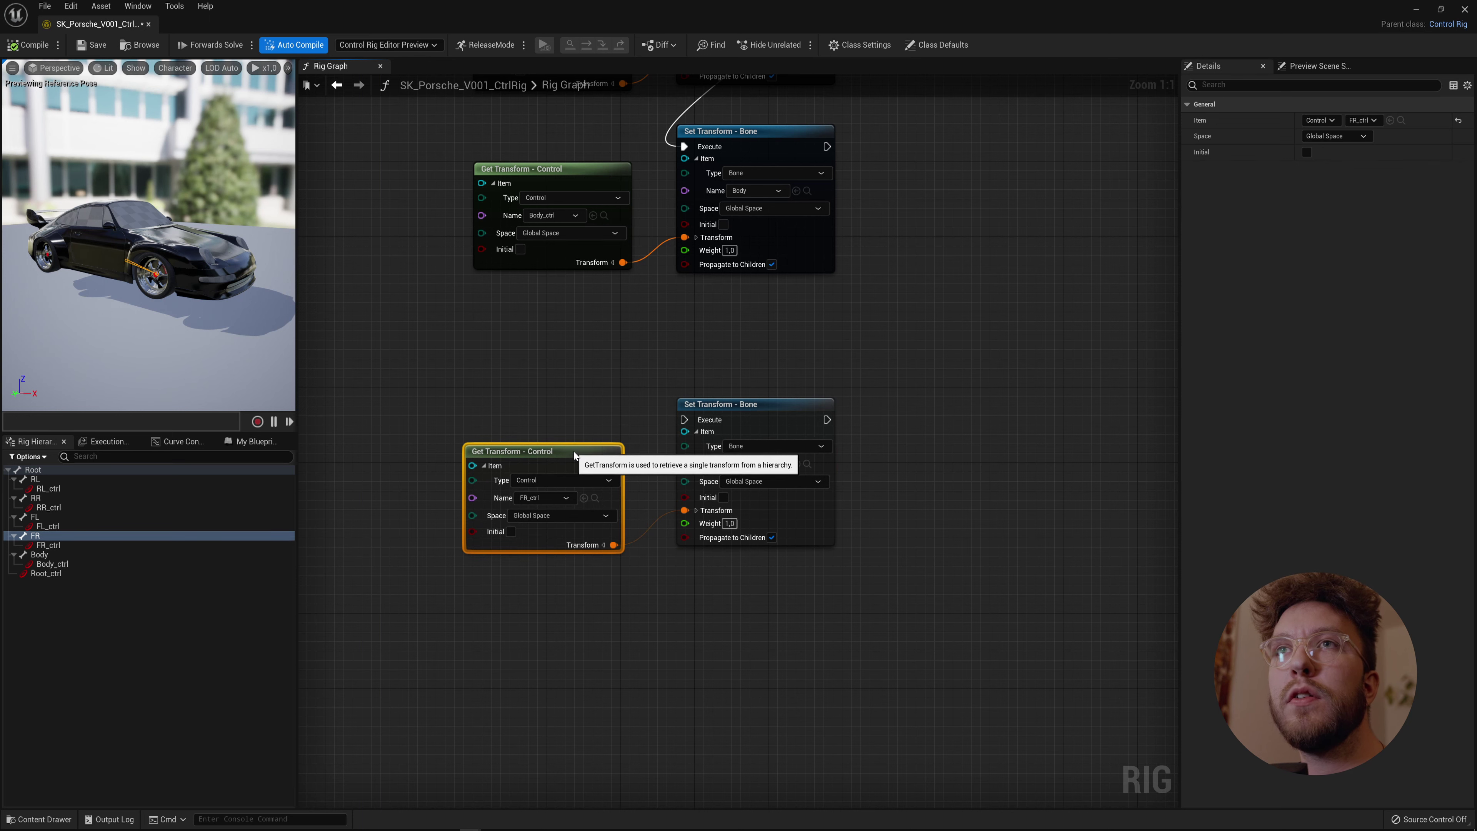
Add a Set Bone node for the FL bone below the FR node and chain its execution from the FR node.
right_drag(728, 608, 749, 372)
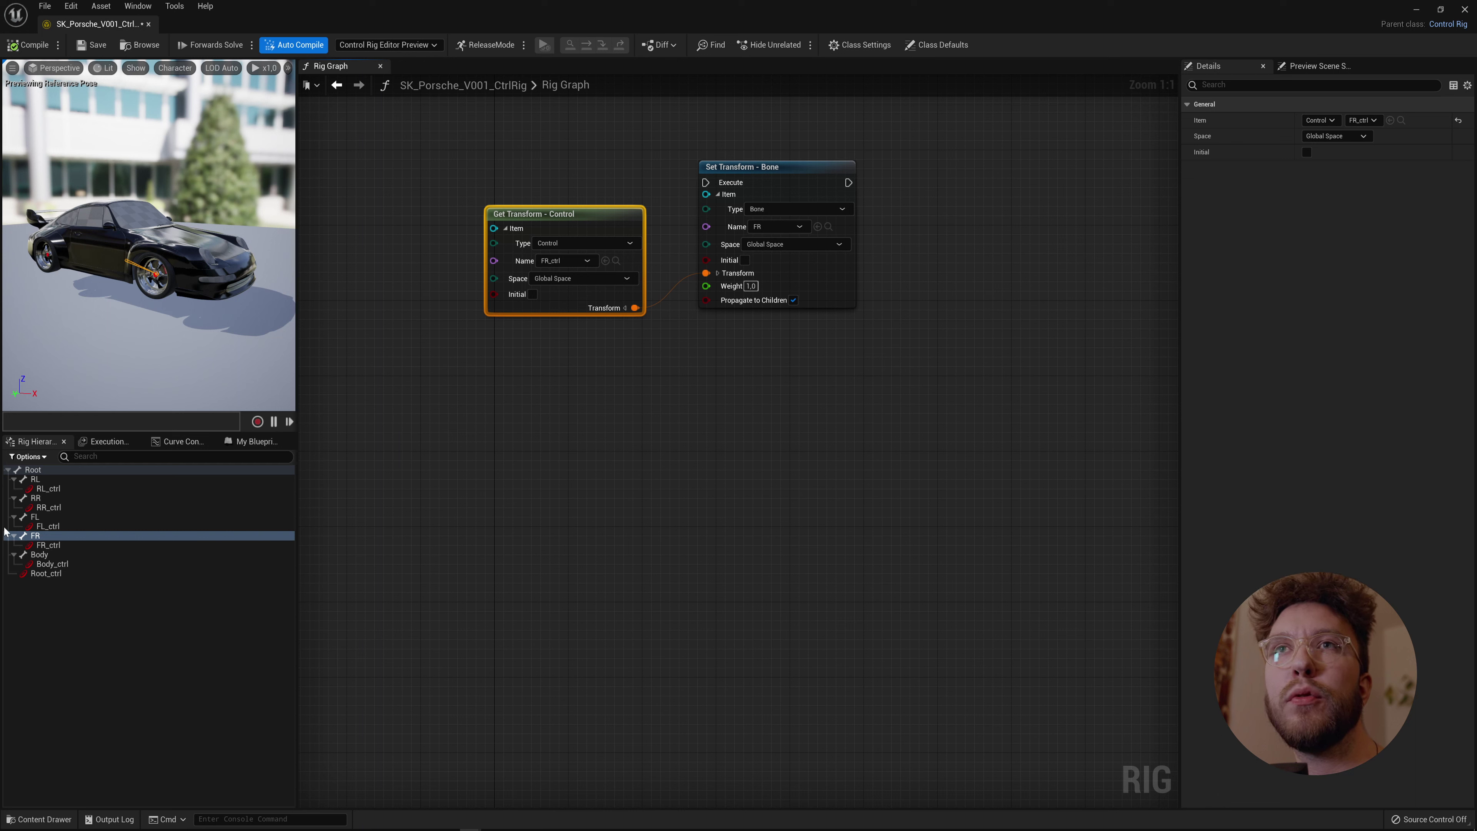
drag(200, 517, 778, 360)
click(546, 450)
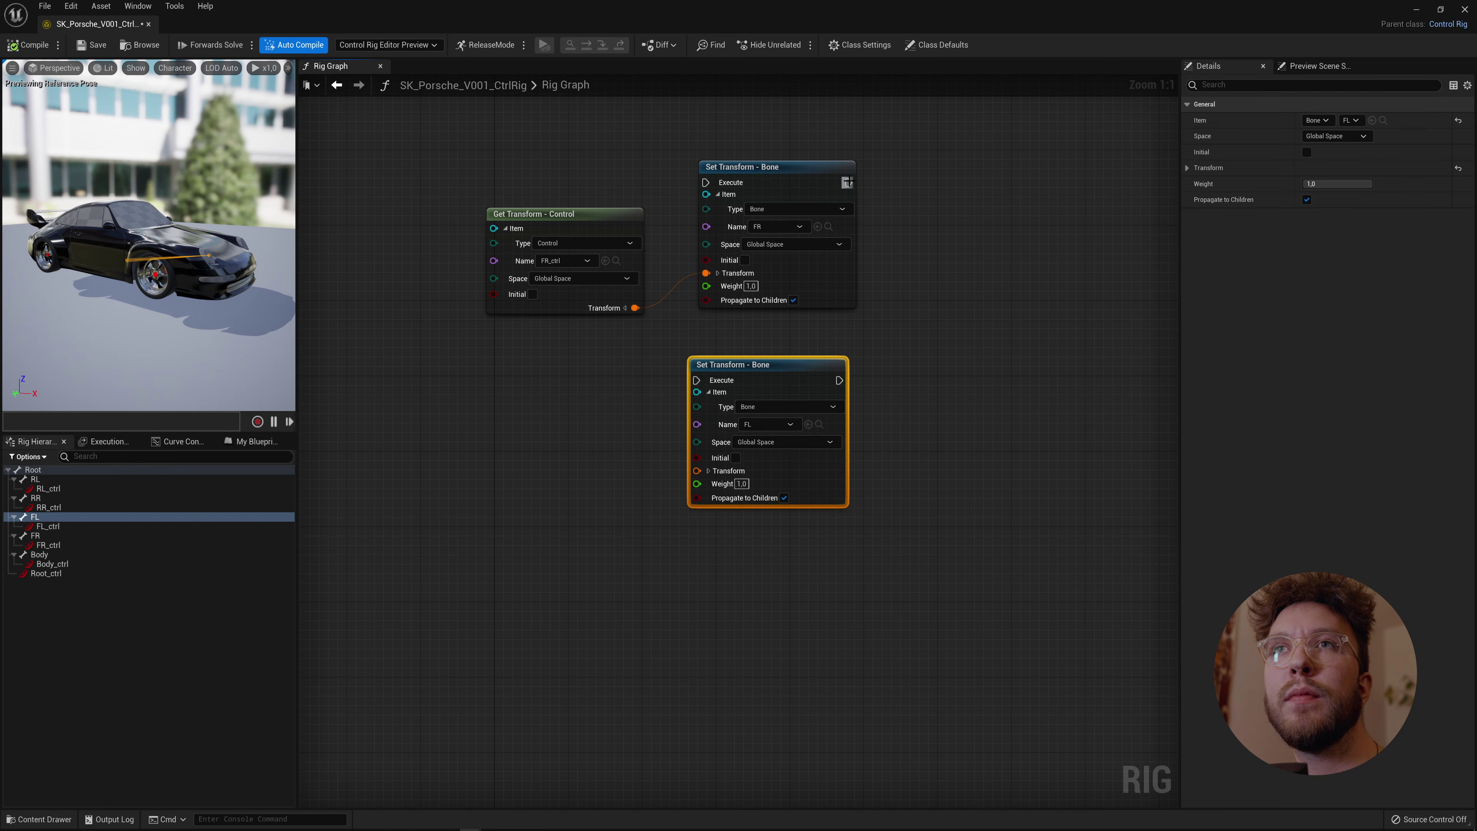
drag(849, 182, 696, 380)
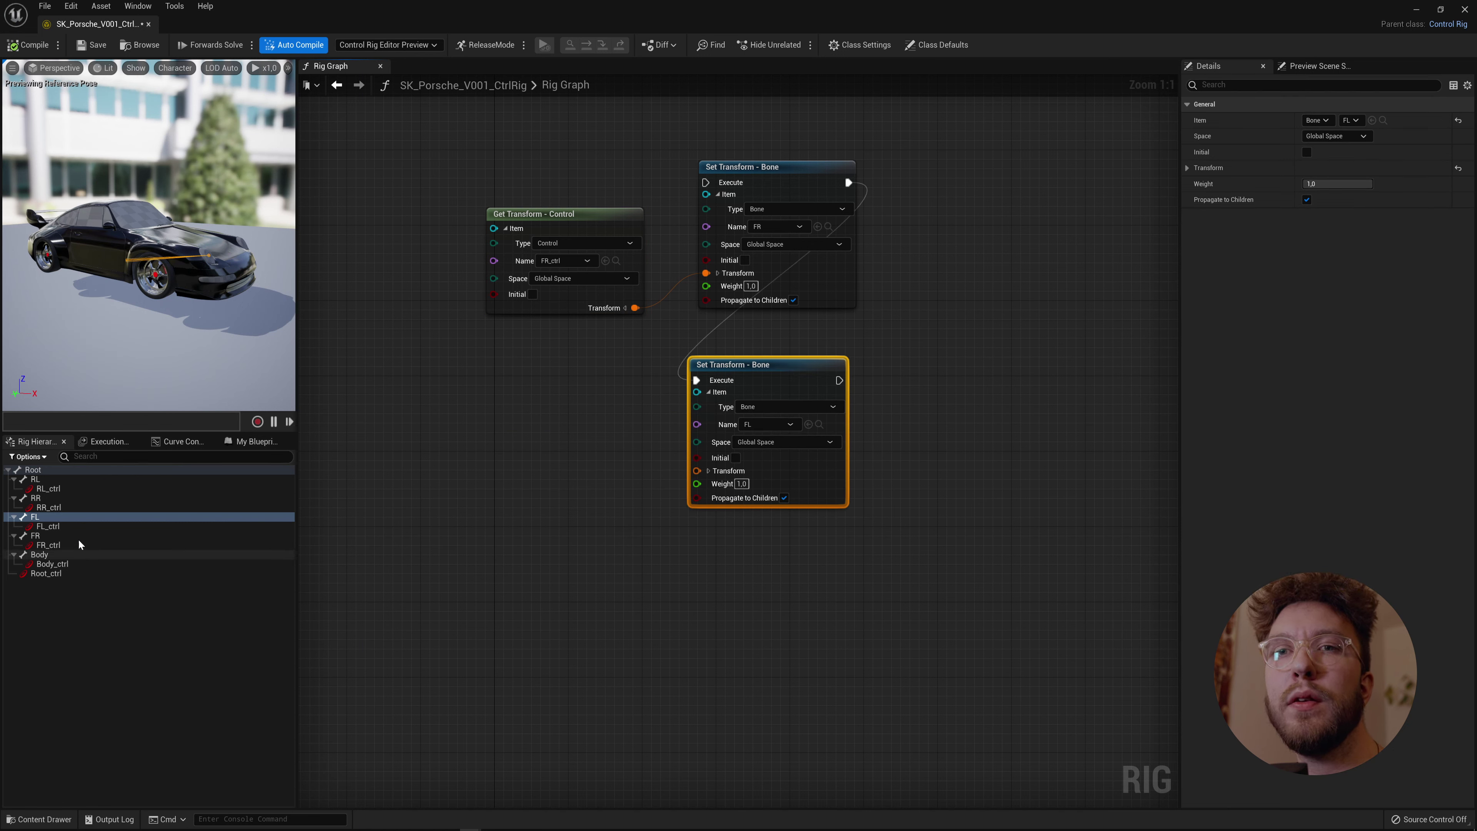
Add a Get Control node for FL_ctrl, connect its transform to the FL bone node, and align the FL nodes under the FR pair.
drag(49, 526, 468, 412)
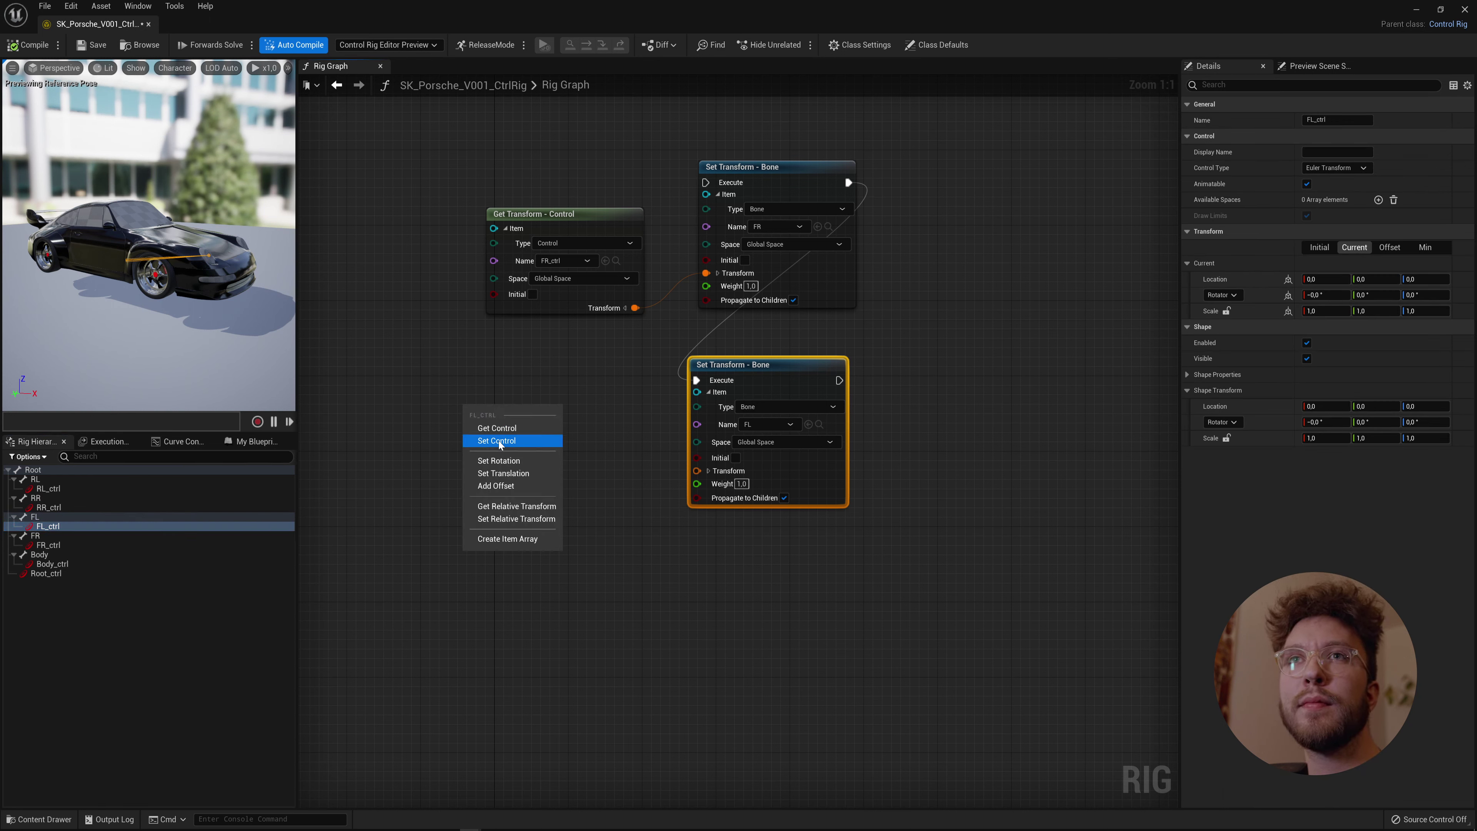
click(496, 428)
drag(613, 504, 697, 470)
drag(588, 405, 601, 406)
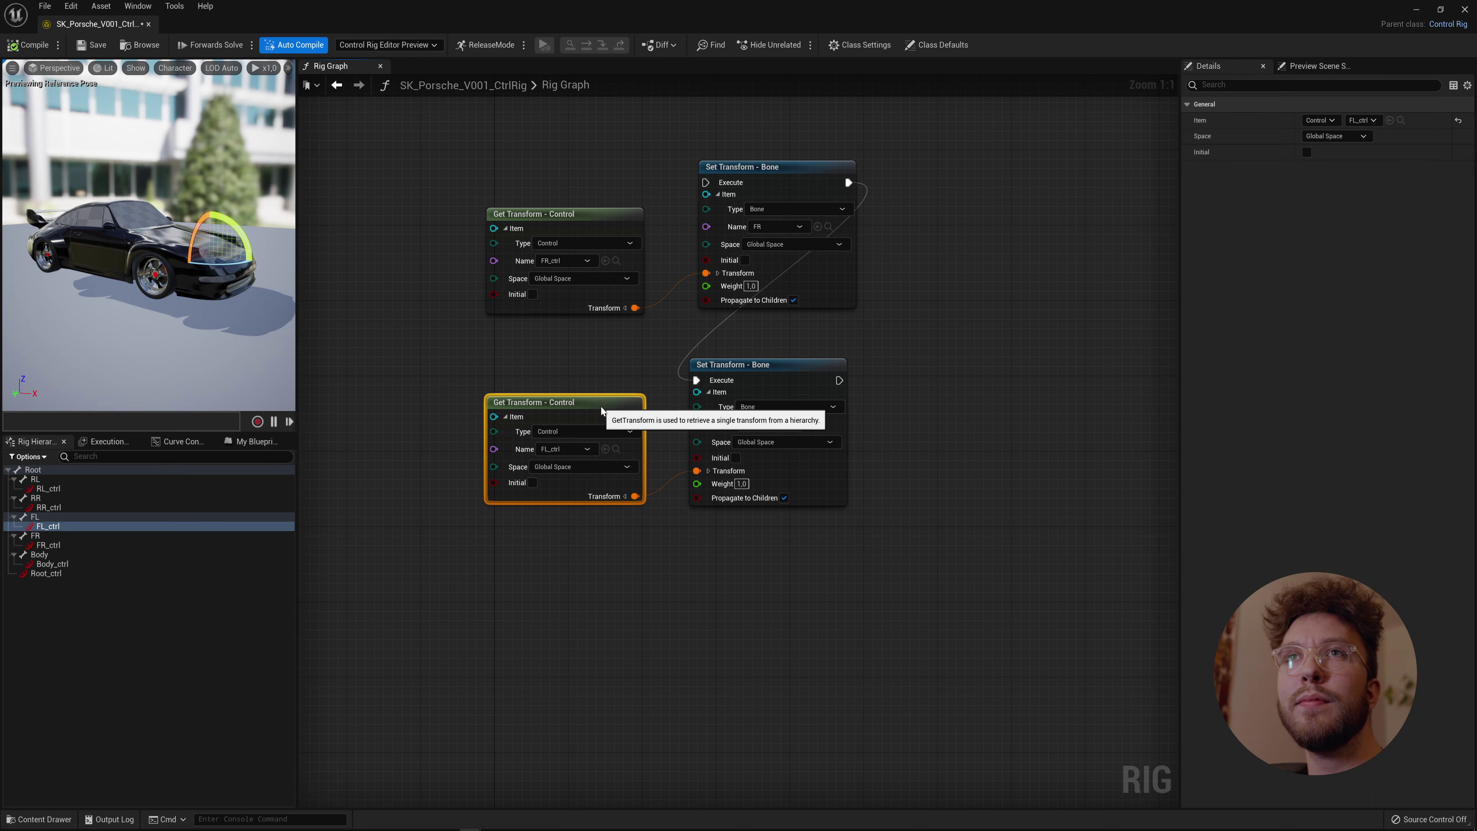
right_drag(715, 552, 752, 436)
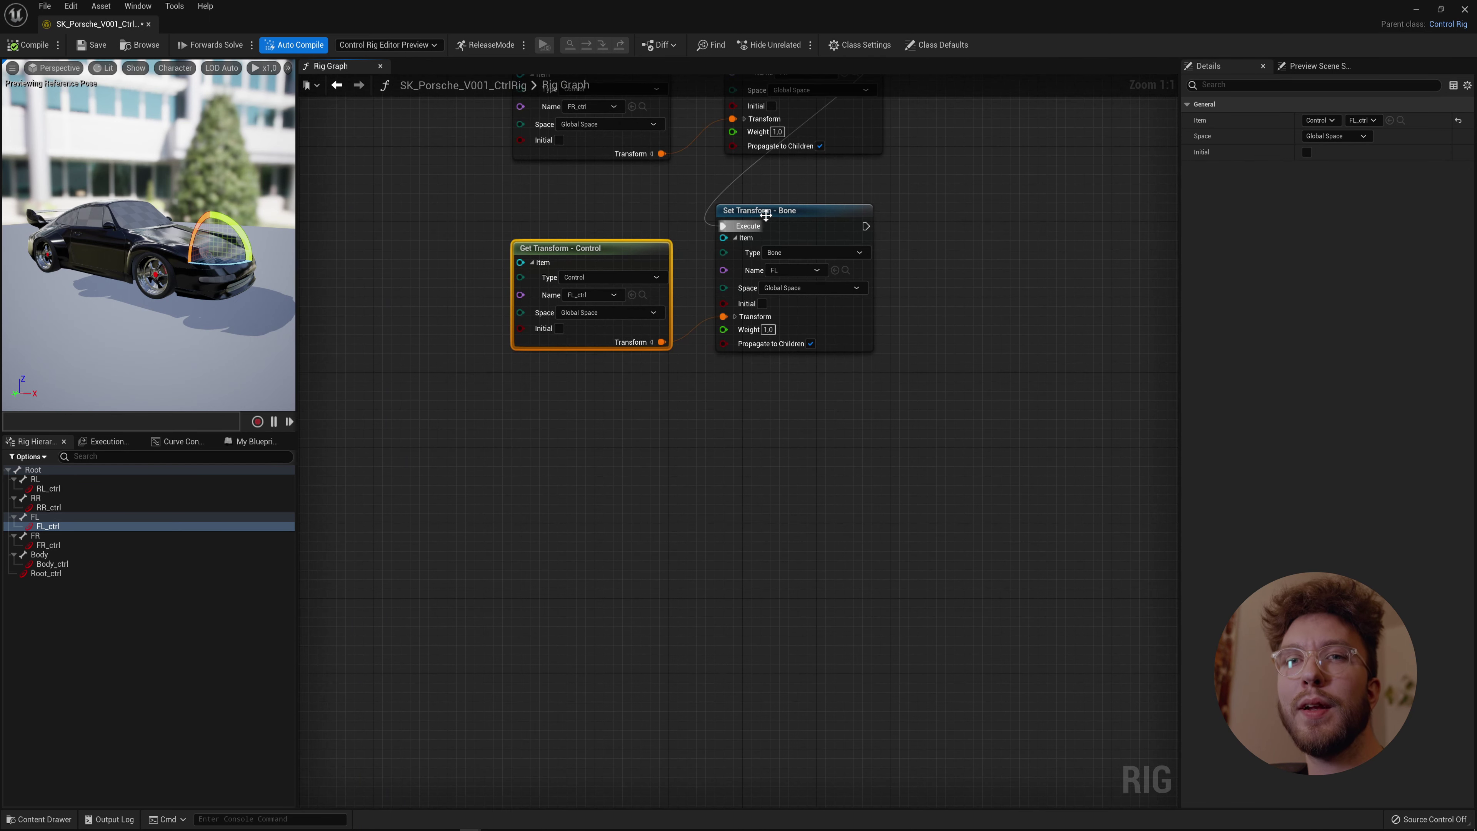
drag(766, 216, 775, 216)
click(748, 457)
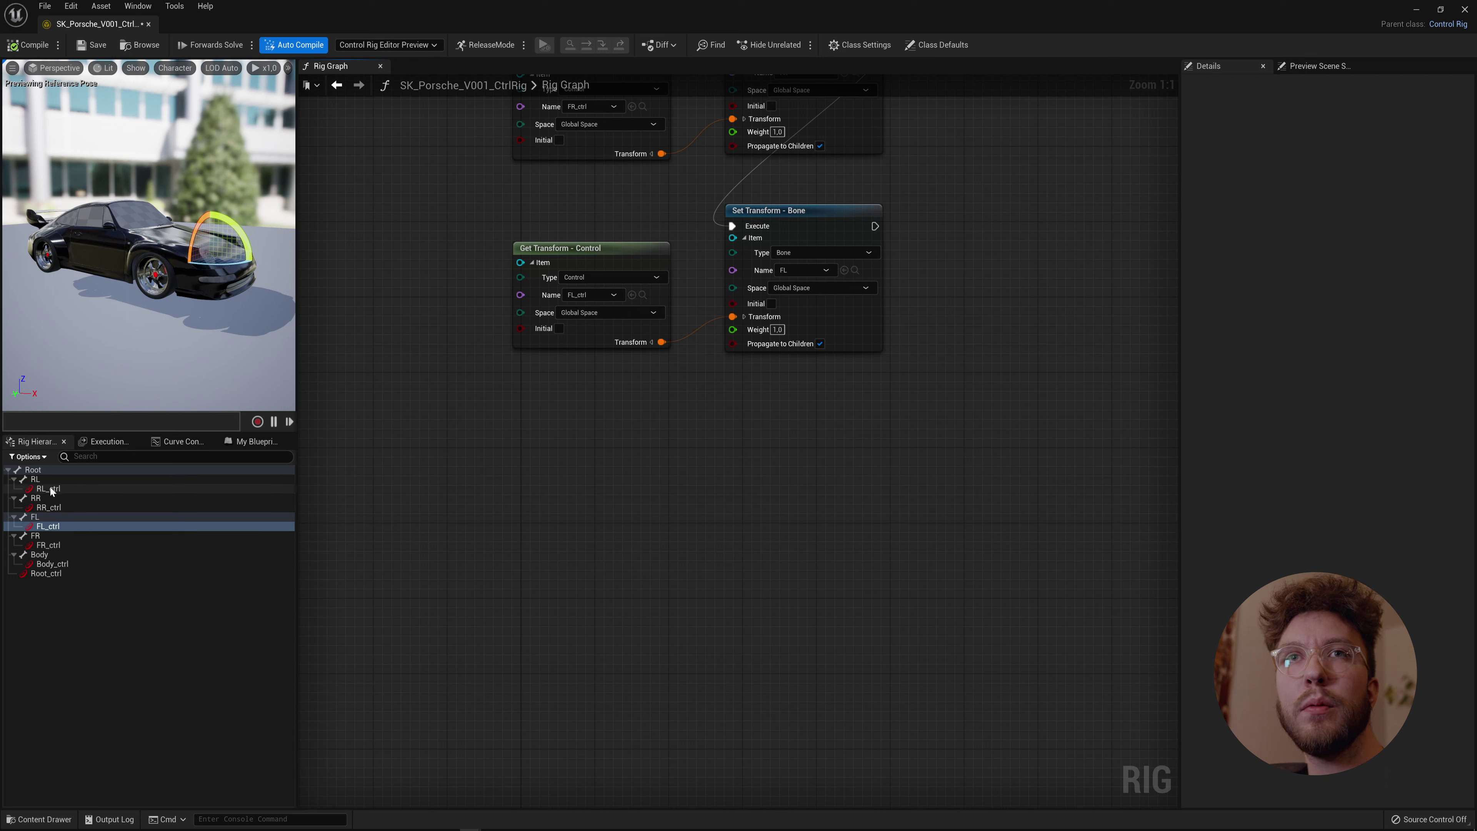
Add a Get Control node for RL_ctrl and a Set Bone node for the RL bone below the FL nodes.
drag(49, 486, 594, 433)
click(564, 495)
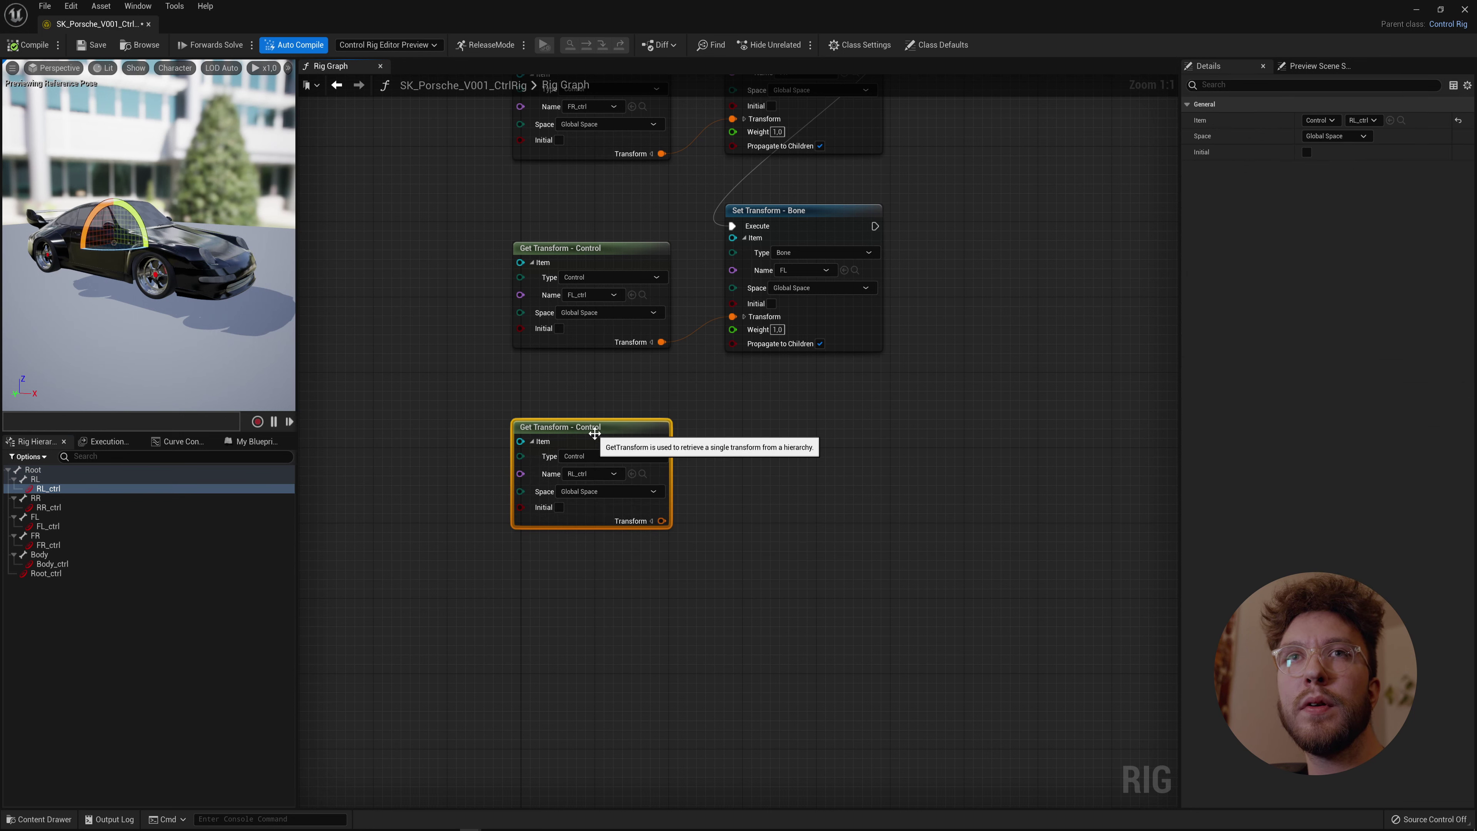
drag(54, 480, 806, 426)
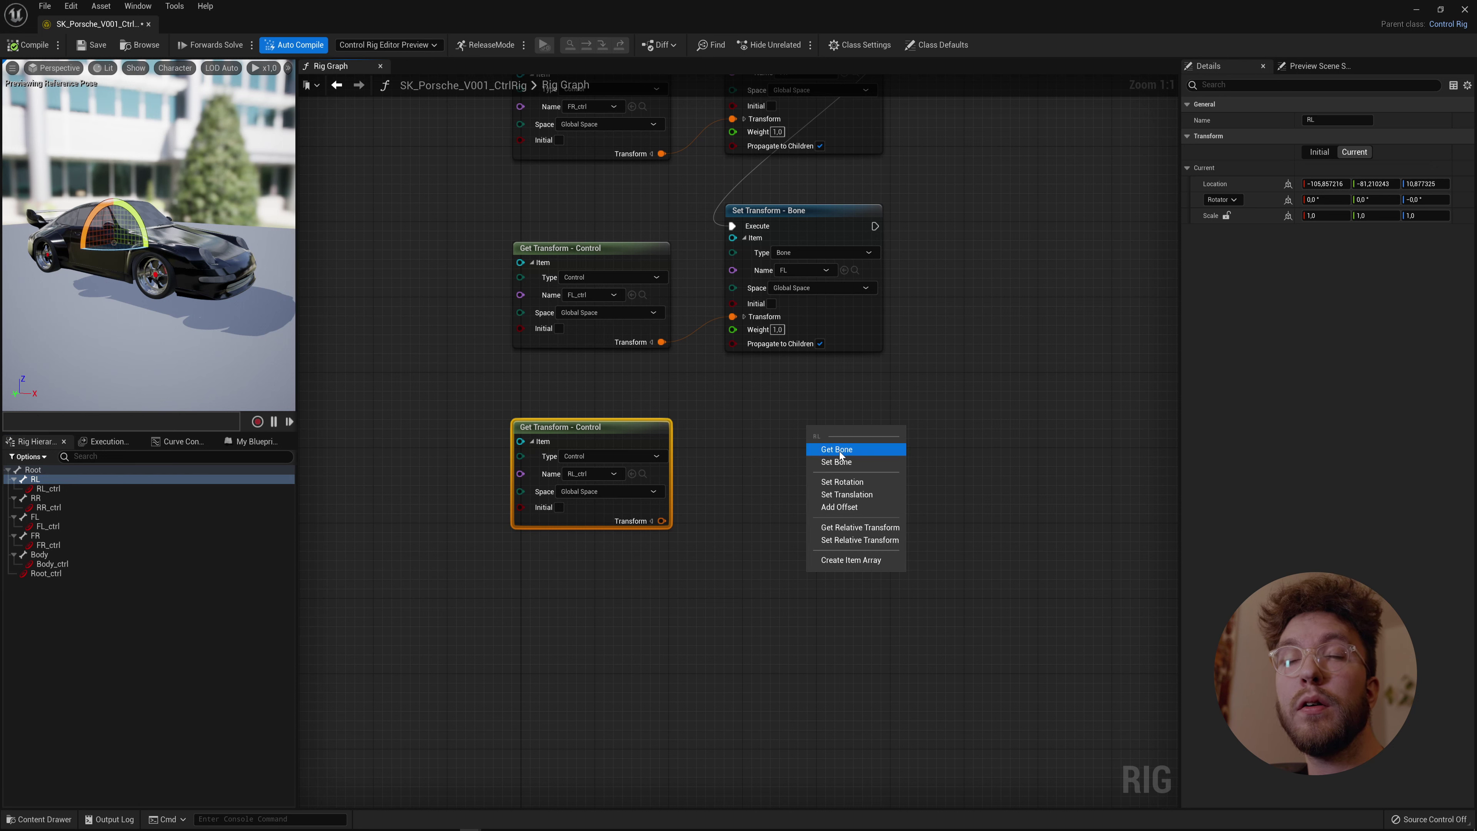
click(839, 466)
Connect RL_ctrl's transform to the RL bone node, align that node under the FL one, and chain its execution from the FL node.
drag(662, 521, 815, 538)
drag(866, 436, 796, 395)
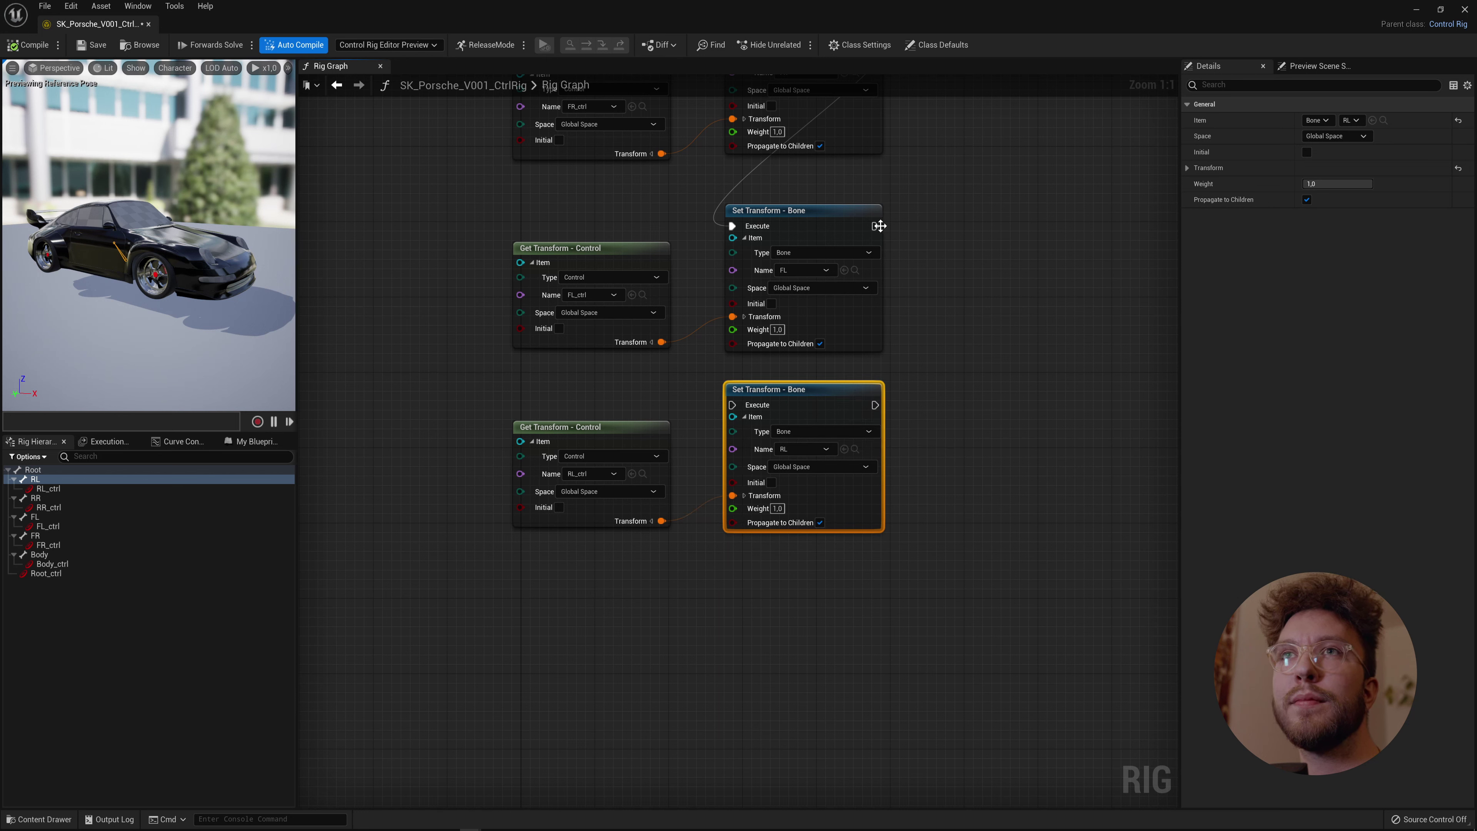
drag(904, 255, 741, 402)
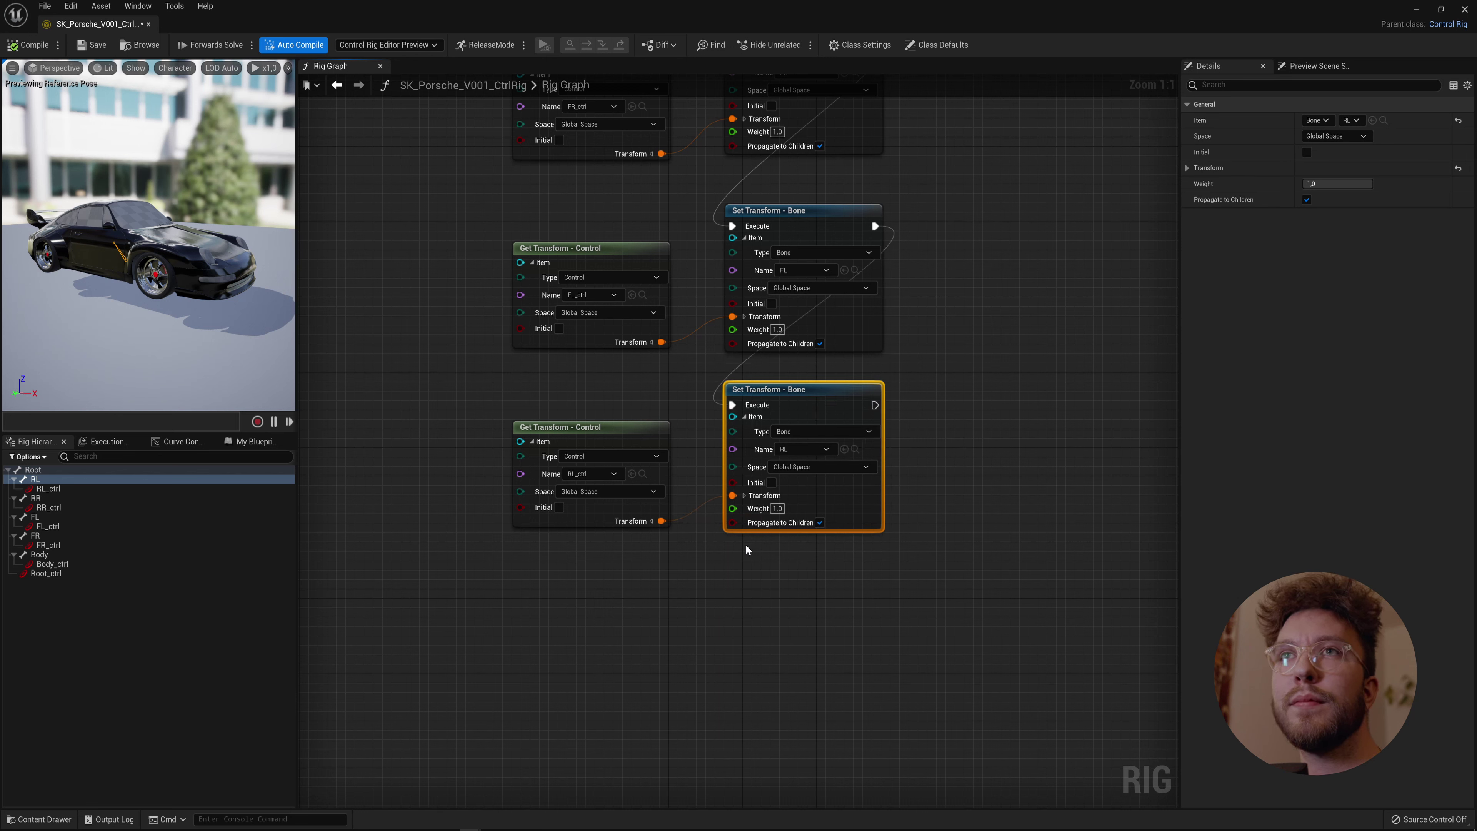
Add a Get Control node for RR_ctrl and a Set Bone node for the RR bone below the RL nodes.
drag(48, 507, 546, 594)
click(551, 656)
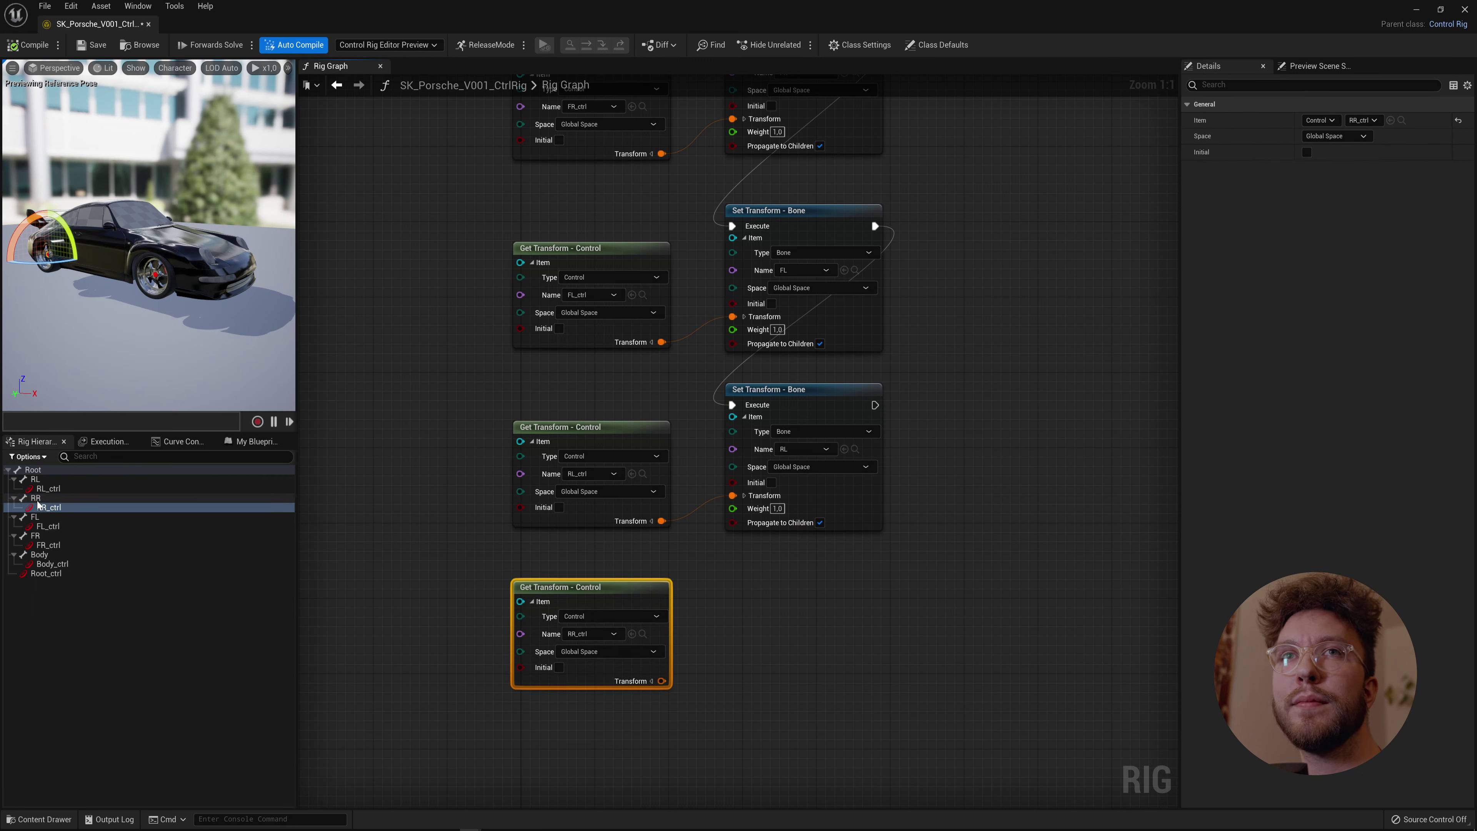
drag(52, 499, 773, 598)
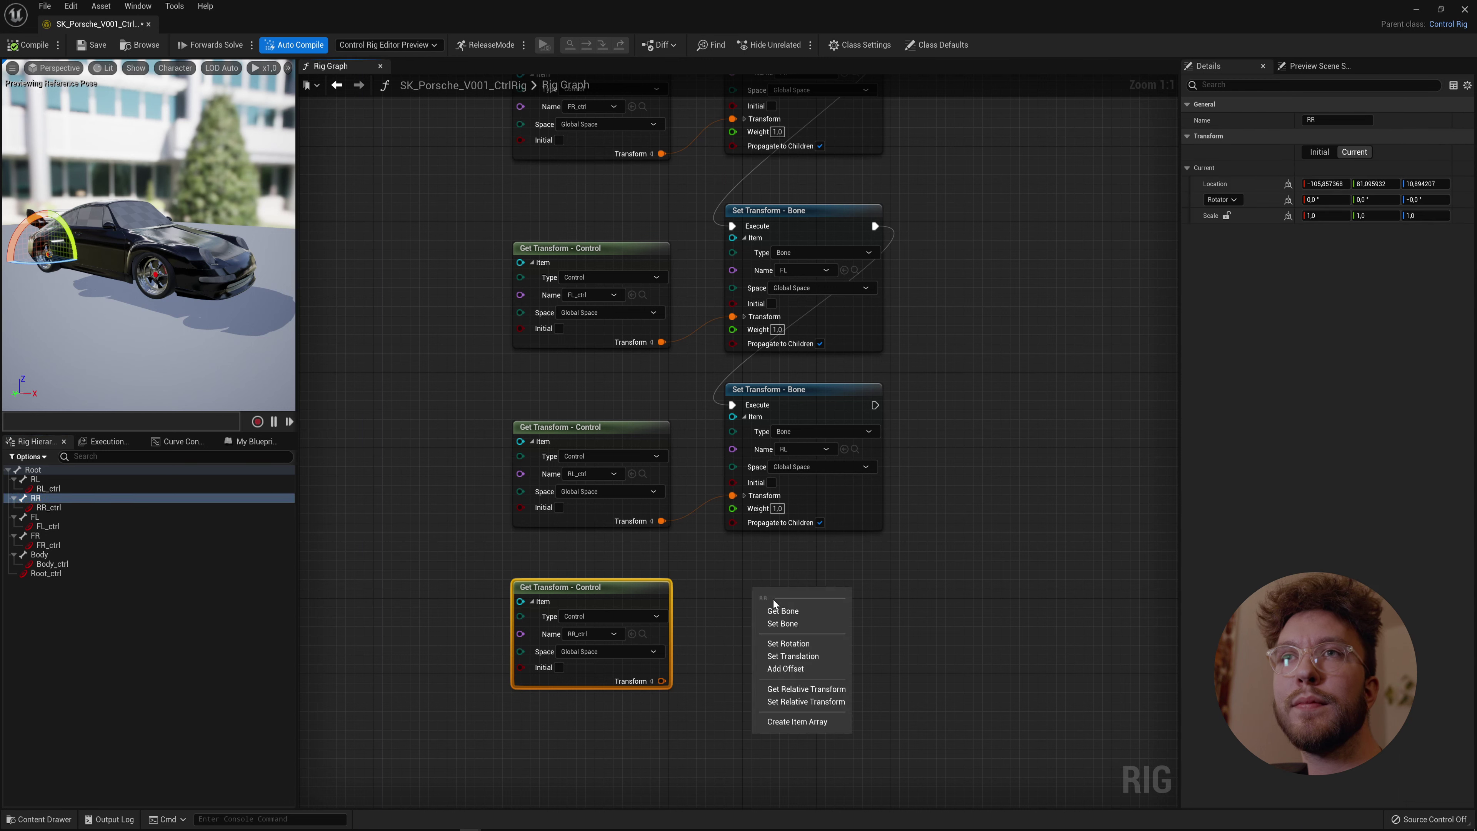
click(786, 623)
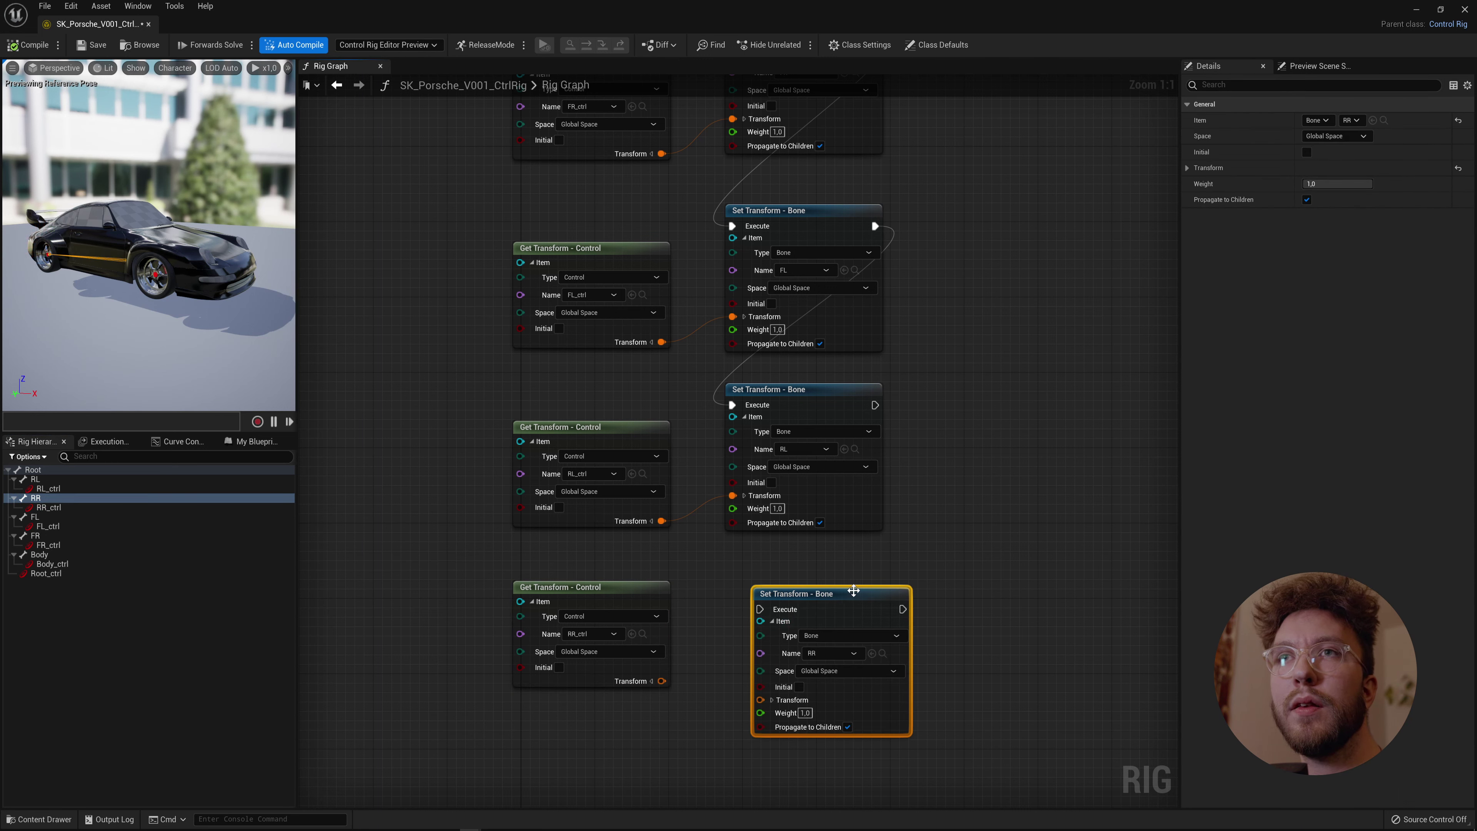
Align the RR bone node under the RL one, chain its execution from RL, and feed it RR_ctrl's transform.
mouse_move(805, 593)
mouse_down()
mouse_move(771, 576)
mouse_move(798, 575)
mouse_up()
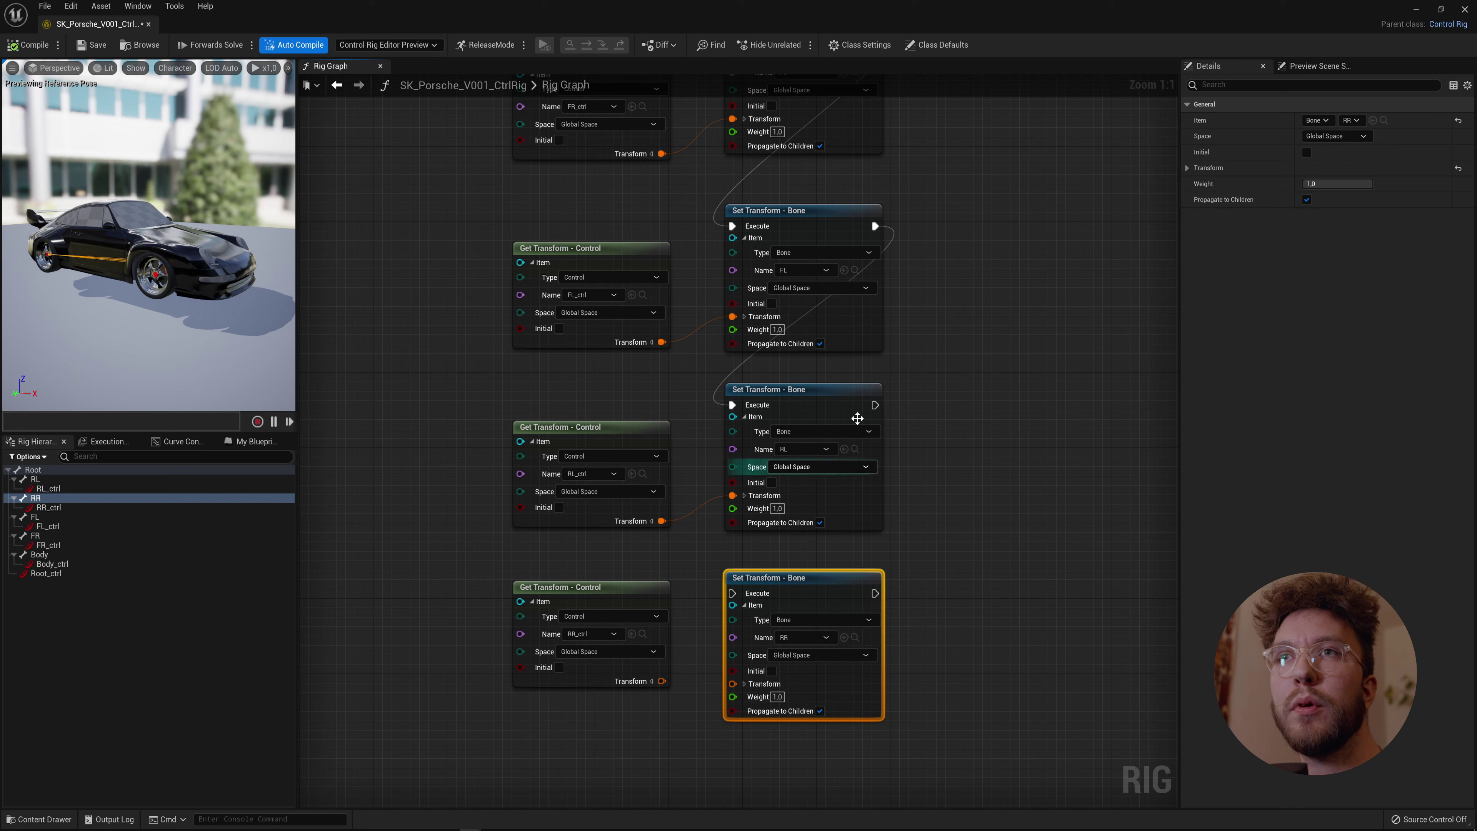
drag(873, 406, 732, 593)
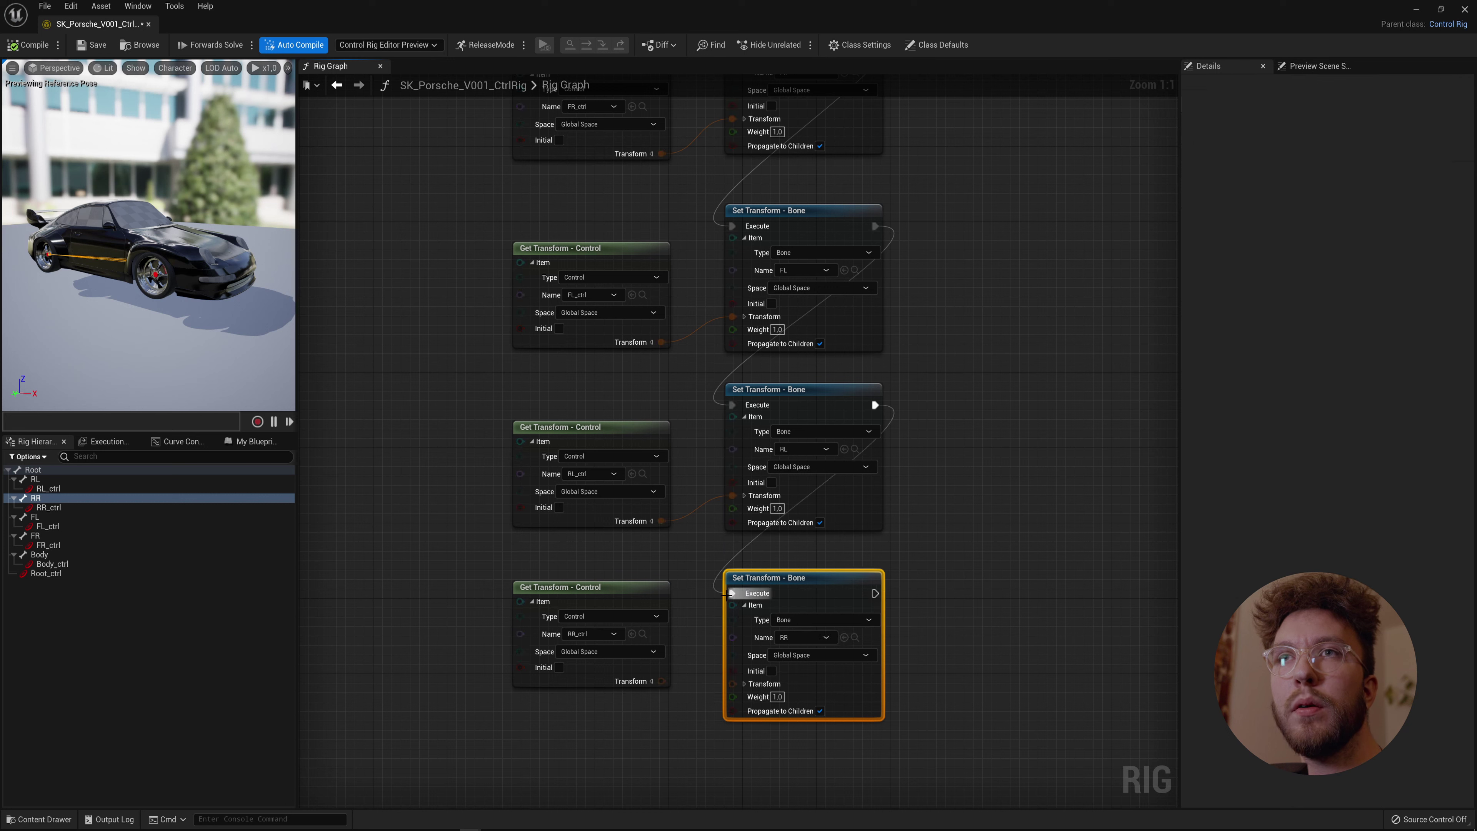
drag(661, 680, 734, 684)
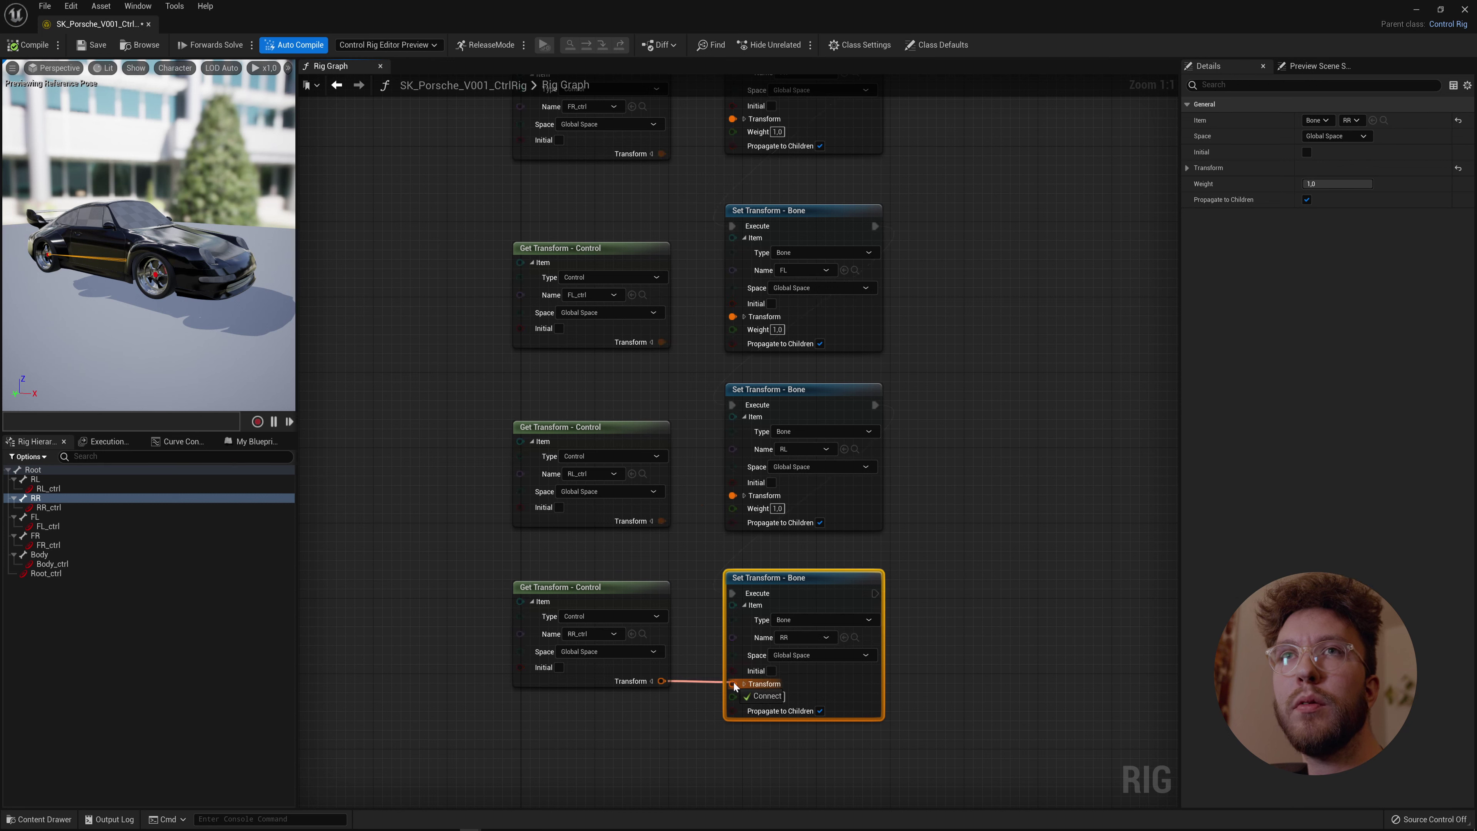
Connect the execution output of the Body bone node to the FR bone node.
click(48, 545)
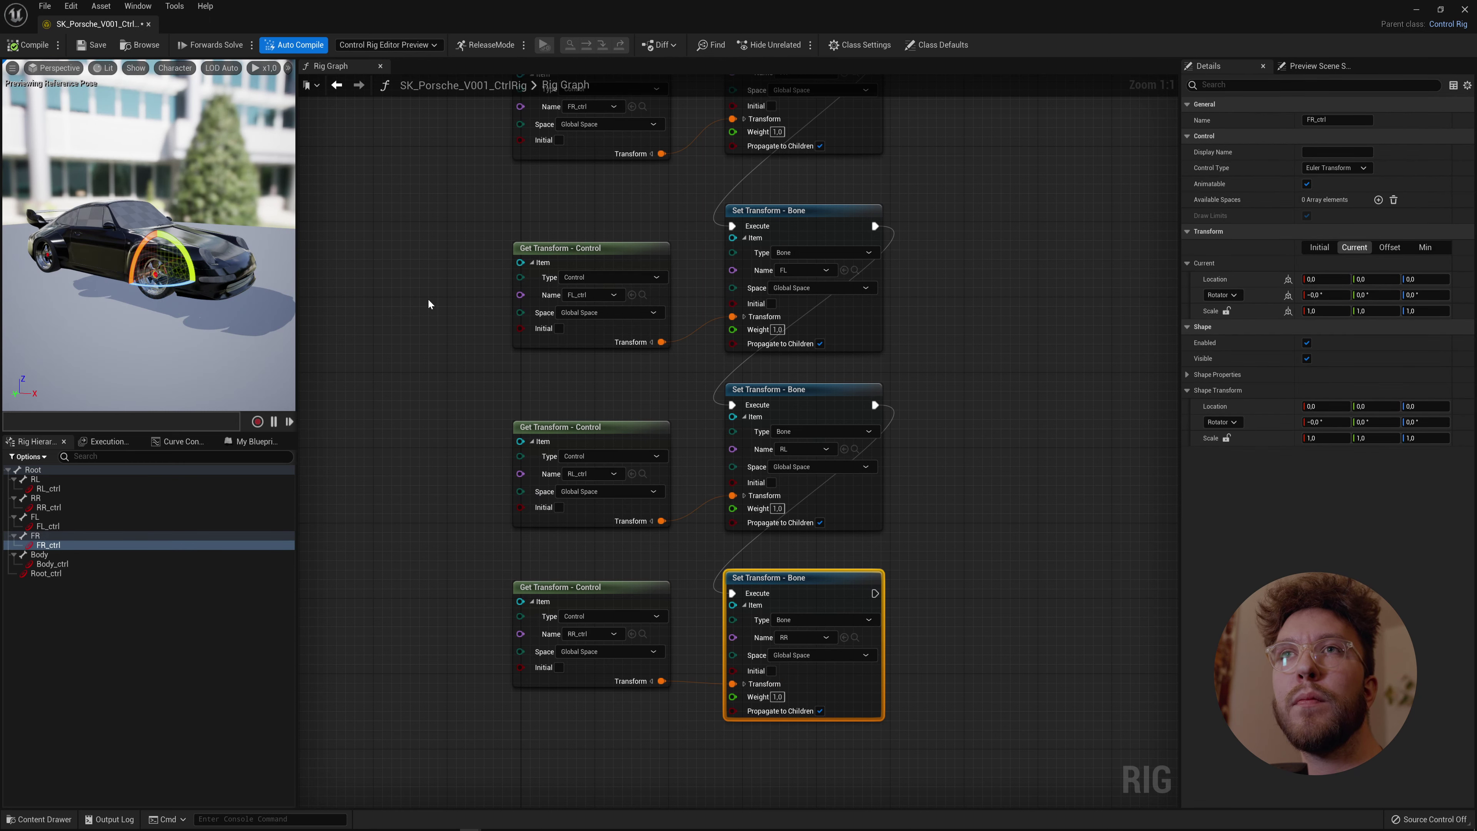
right_drag(430, 279, 461, 641)
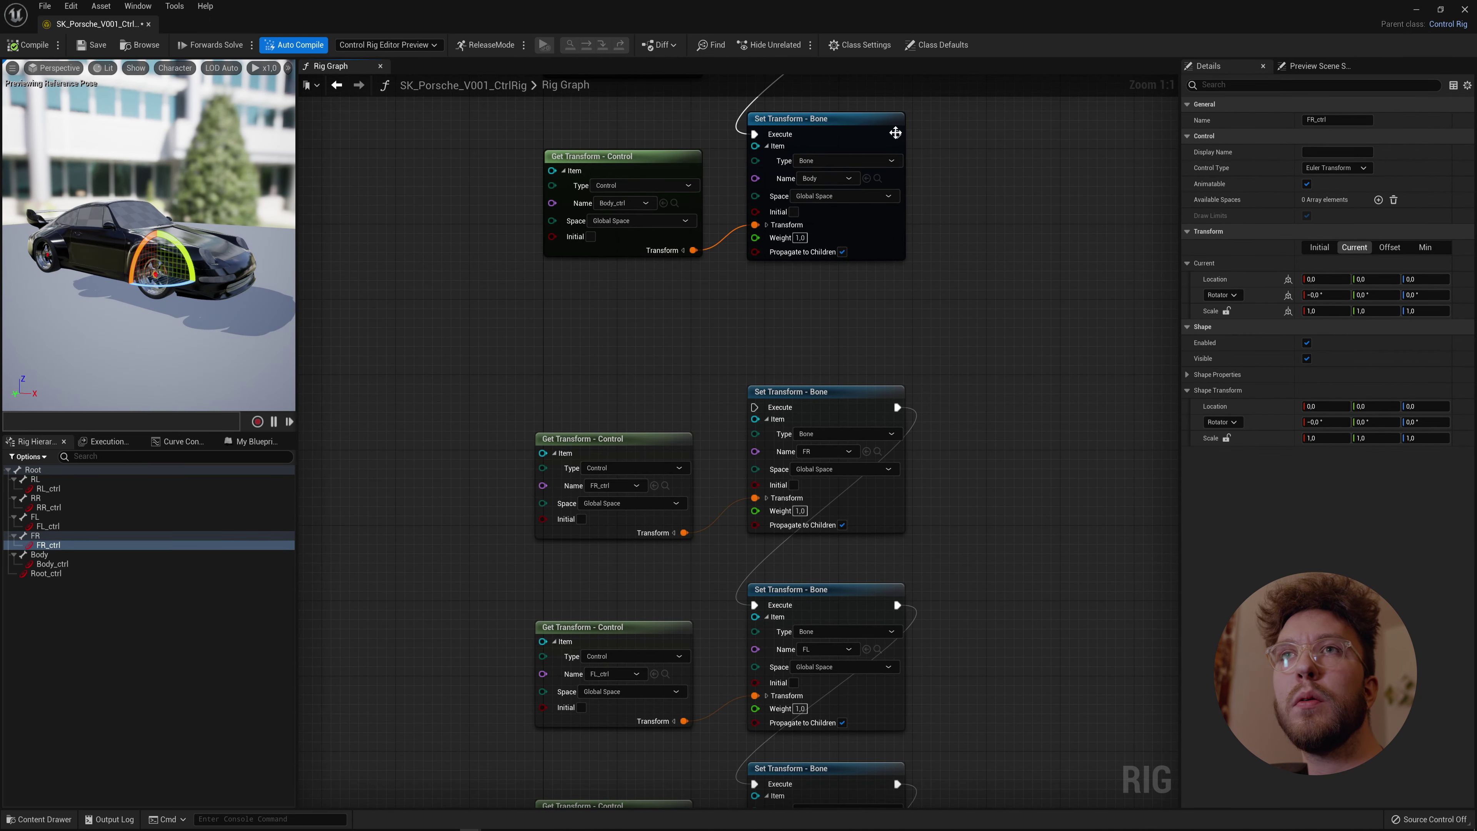
drag(897, 134, 757, 407)
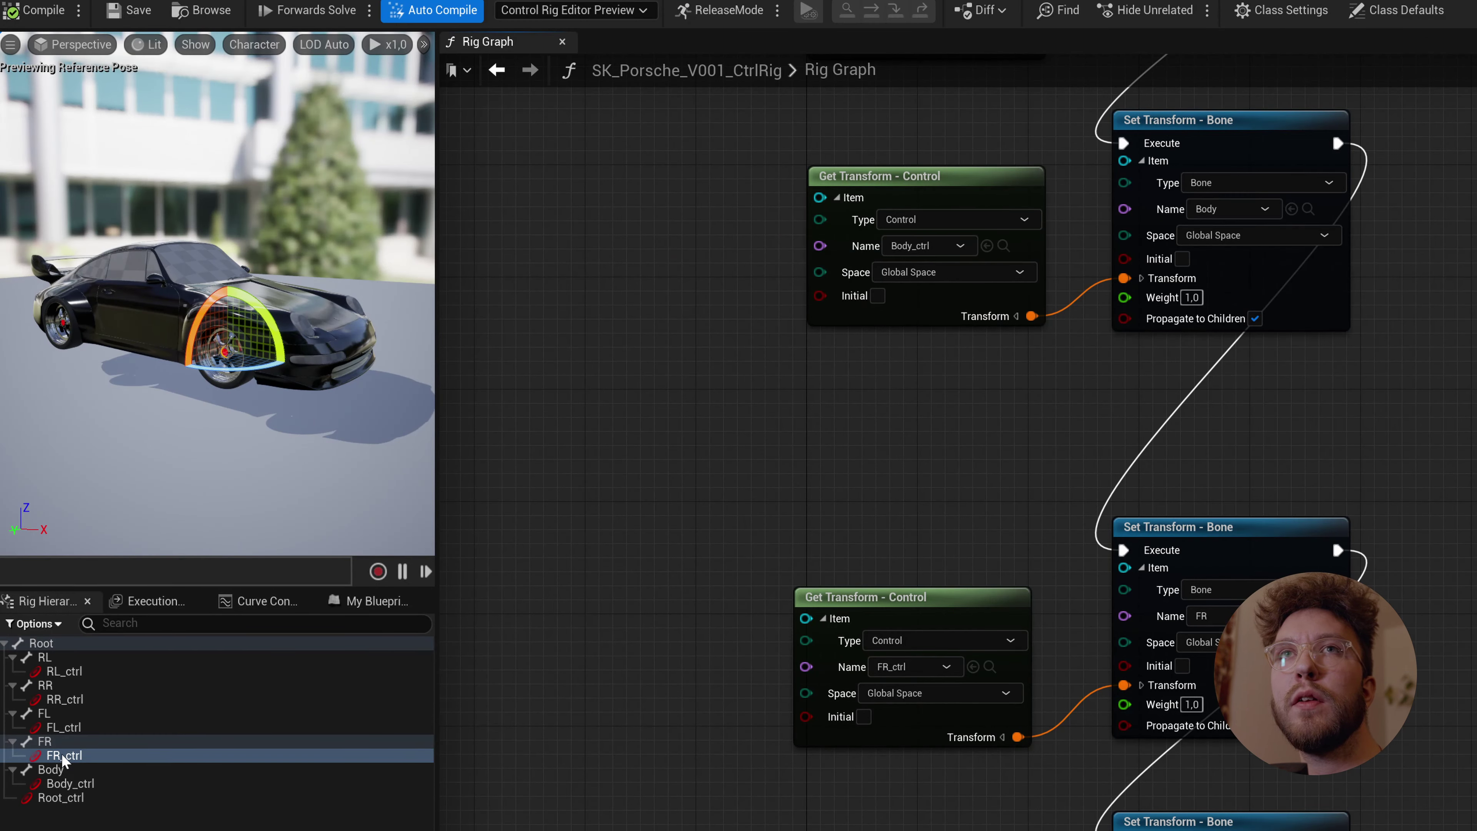
Test FR_ctrl by rotating the front right wheel in the preview, and undo the rotations.
drag(253, 298, 265, 437)
scroll(225, 384, up, 6)
mouse_move(225, 384)
right_down()
mouse_move(230, 355)
mouse_move(235, 454)
mouse_move(239, 389)
mouse_move(232, 403)
right_up()
right_drag(197, 328, 196, 326)
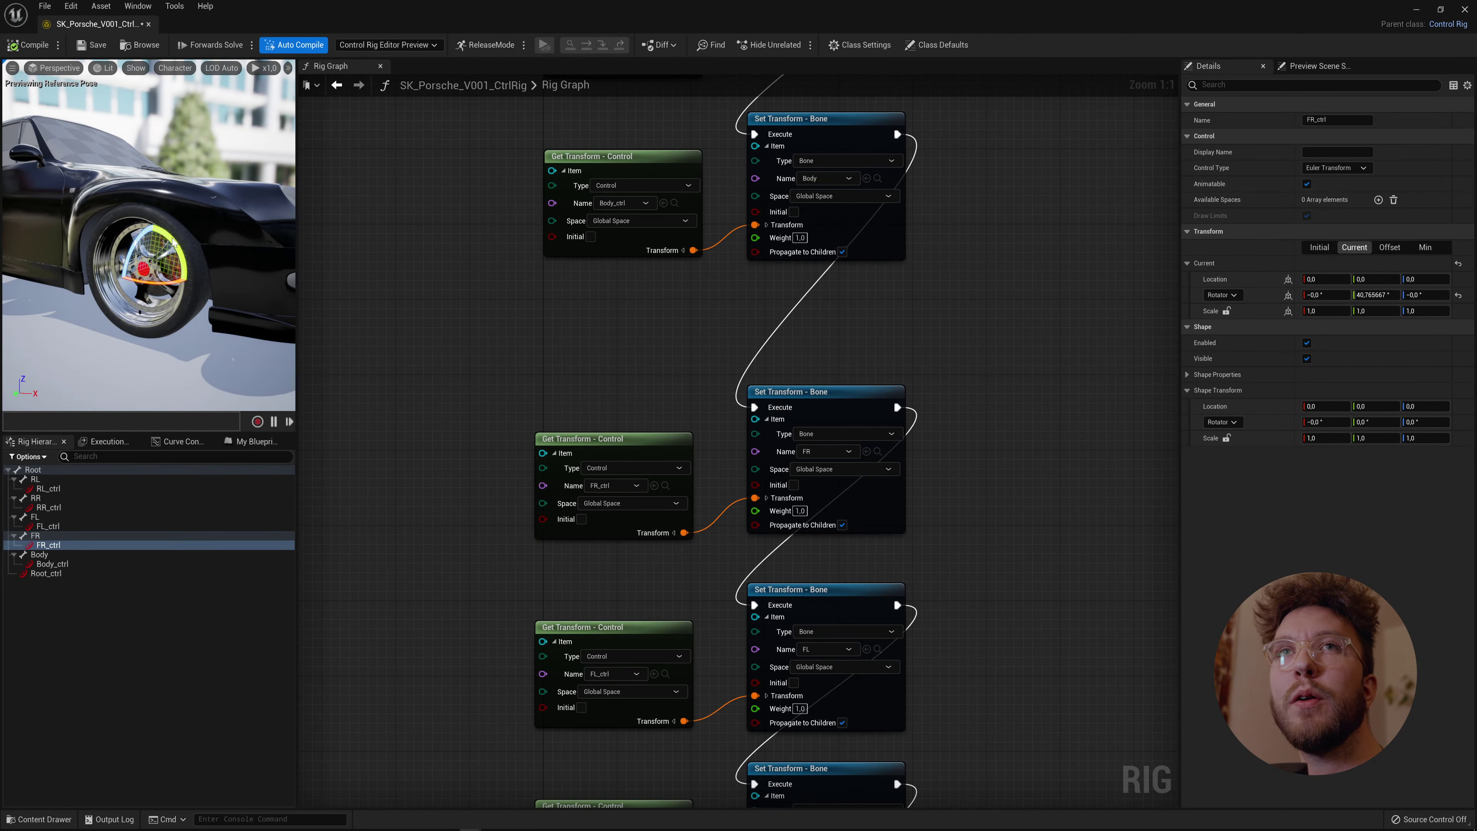
mouse_move(178, 243)
mouse_down()
mouse_move(160, 224)
mouse_move(190, 323)
mouse_move(161, 294)
mouse_move(182, 305)
mouse_move(117, 315)
mouse_move(163, 303)
mouse_move(193, 266)
mouse_up()
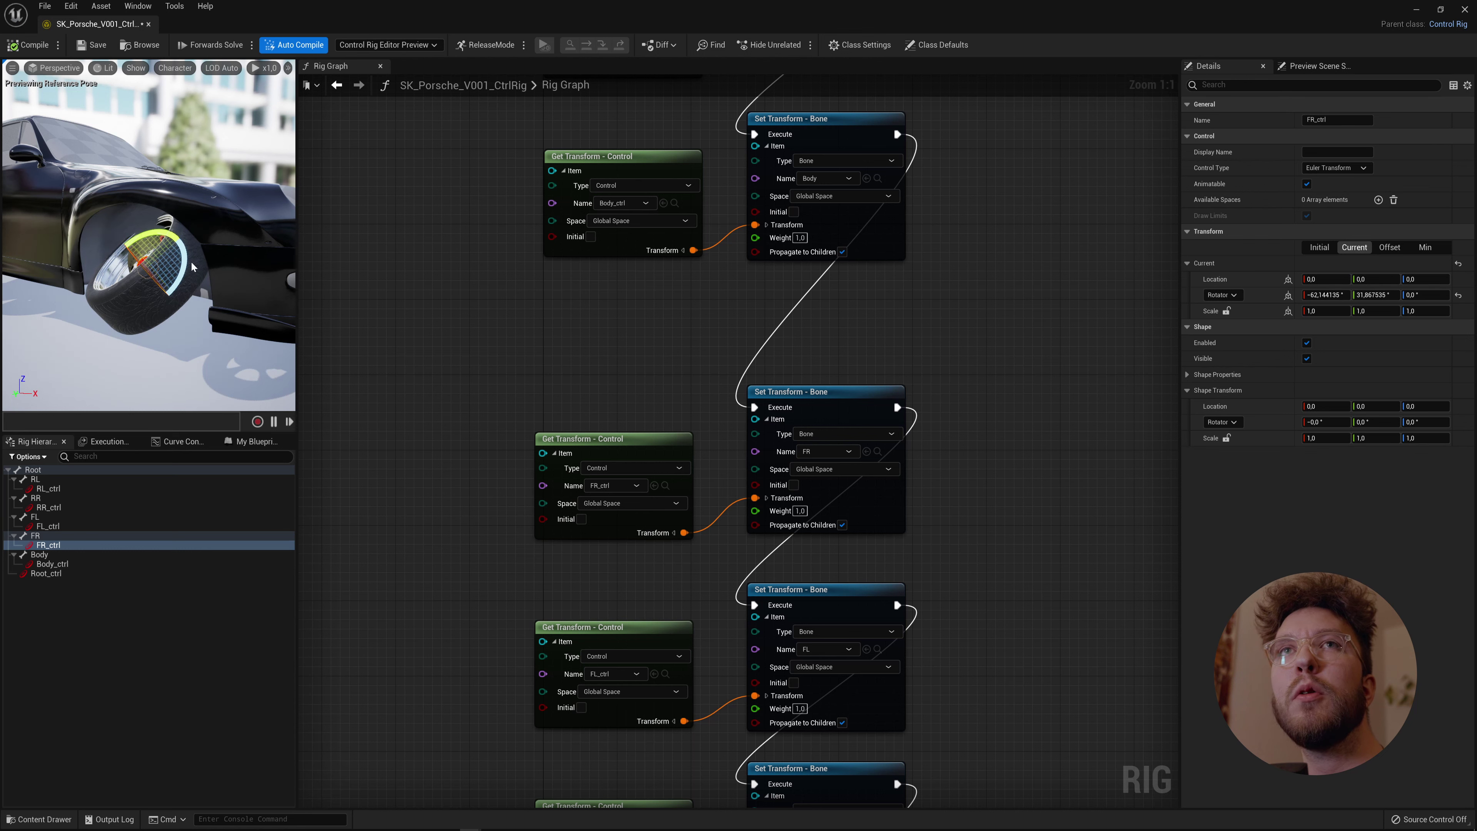
key(ctrl+z)
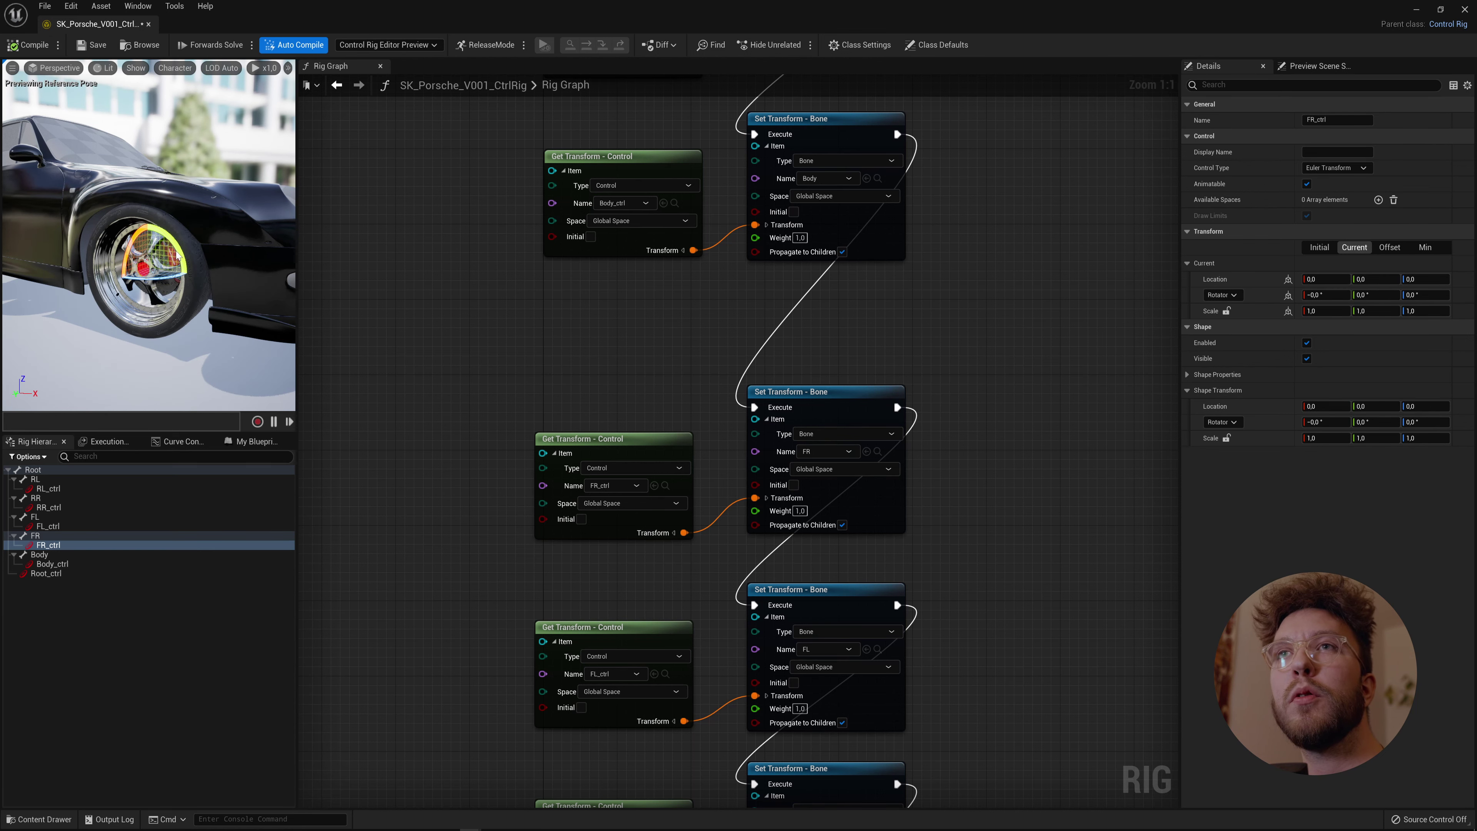
Add two new controls as children of Root_ctrl in the rig hierarchy.
click(625, 314)
right_drag(693, 363, 632, 461)
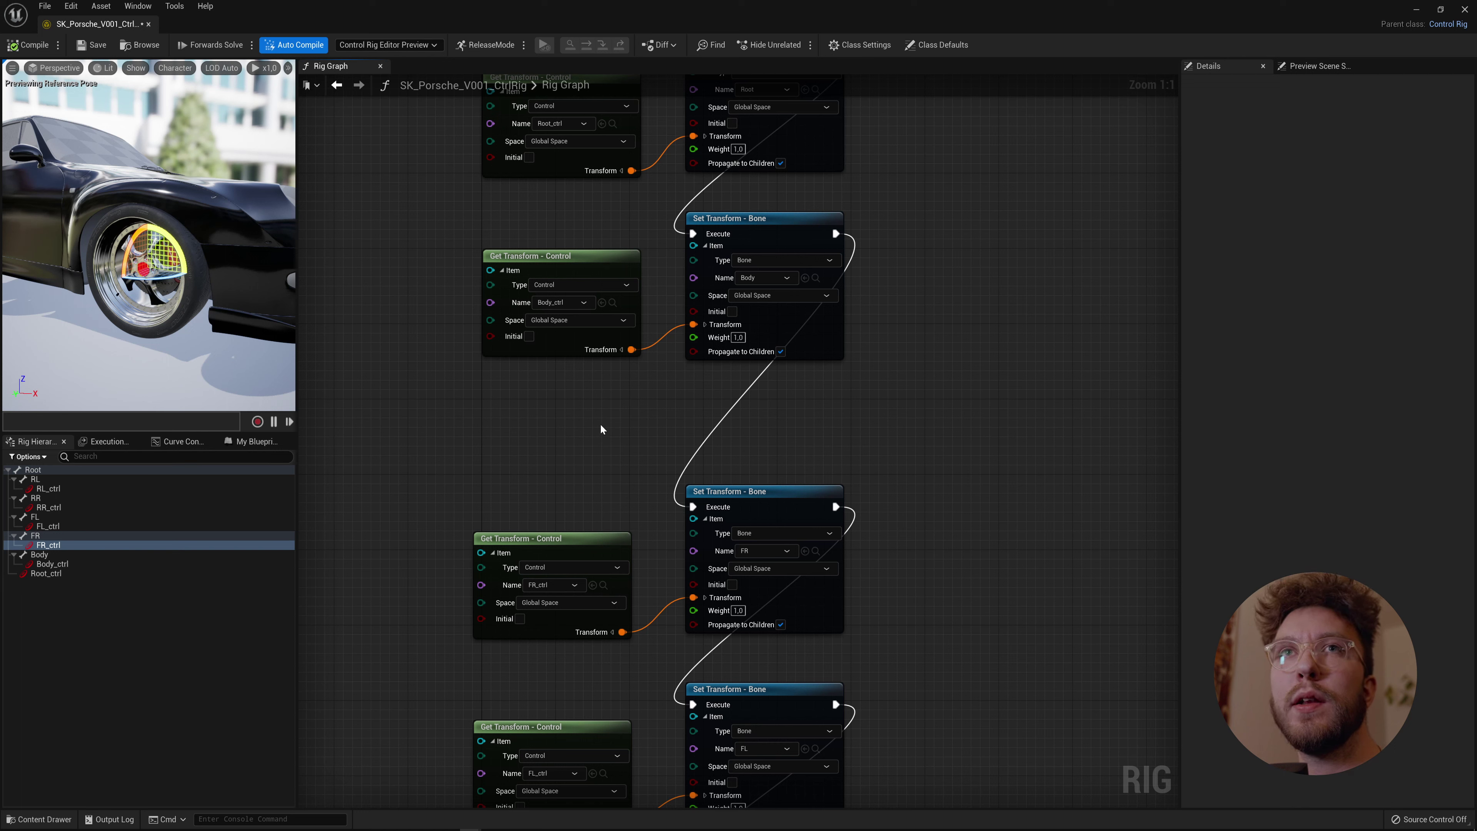
click(55, 573)
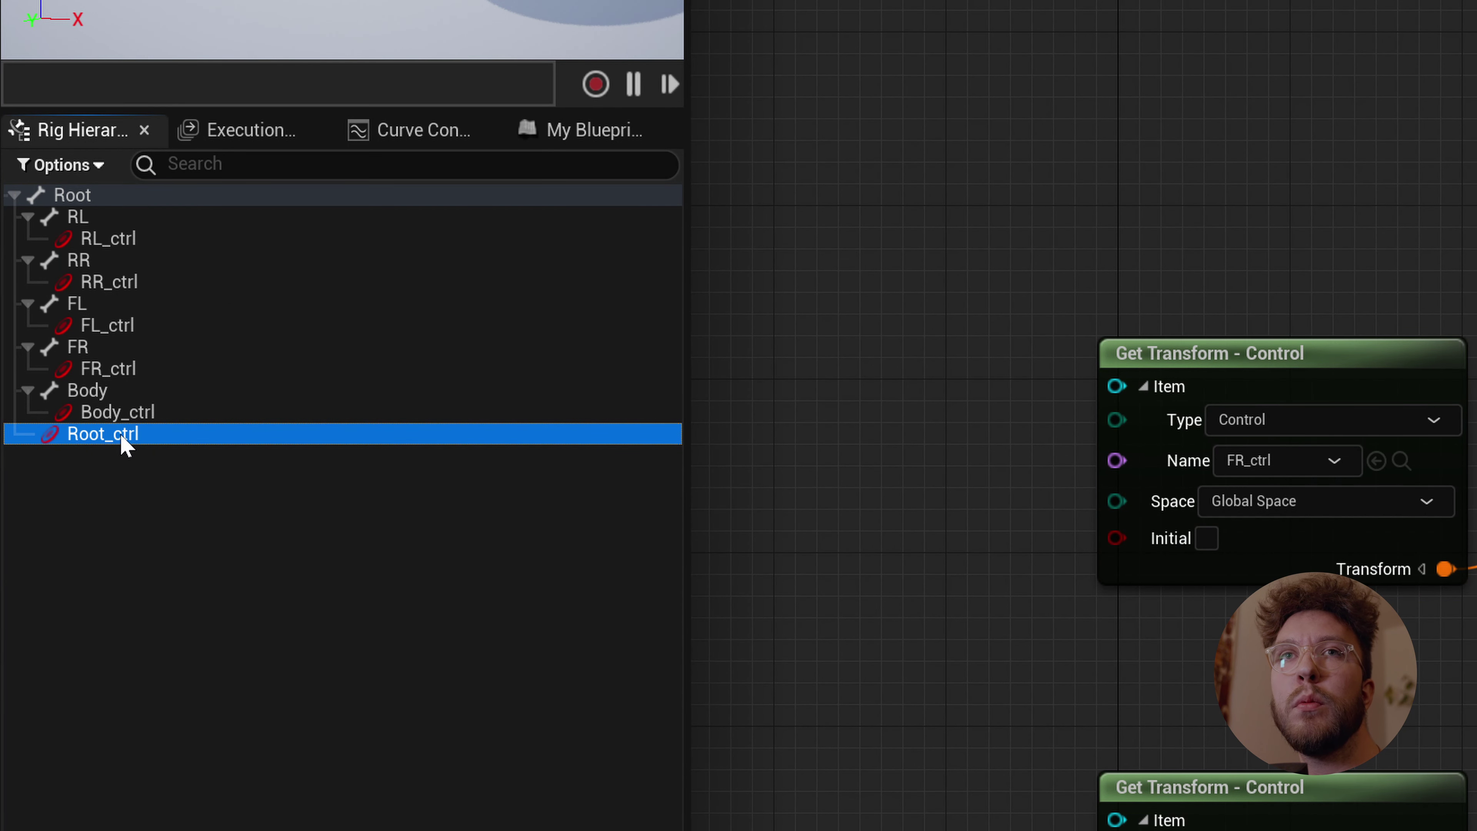
key(ctrl+n)
click(119, 436)
key(ctrl+n)
click(122, 460)
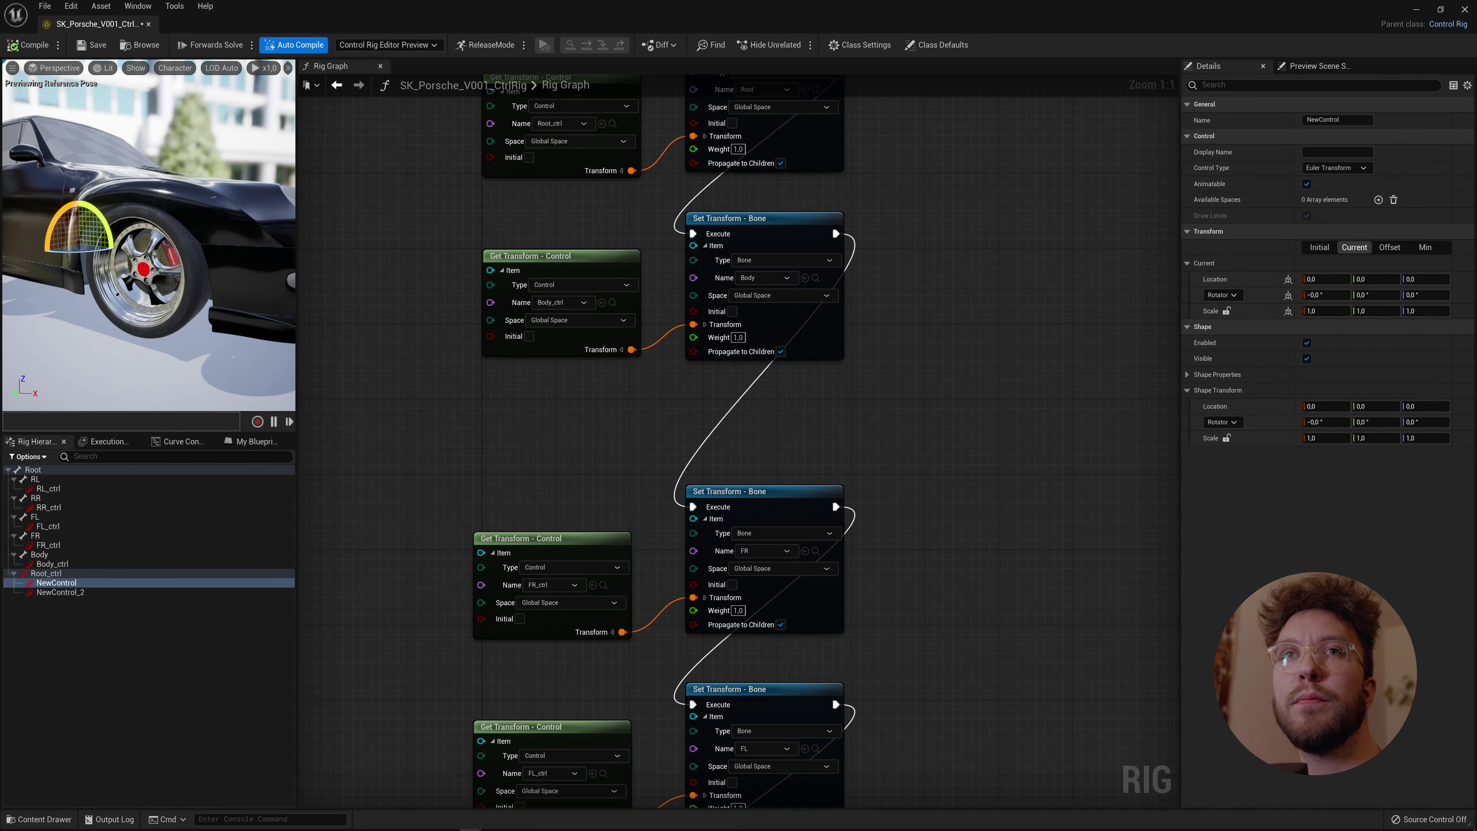
Rename the first new control under Root_ctrl as FrontWheels_ctrl.
key(s)
mouse_move(149, 244)
right_down()
mouse_move(132, 238)
mouse_move(146, 238)
right_up()
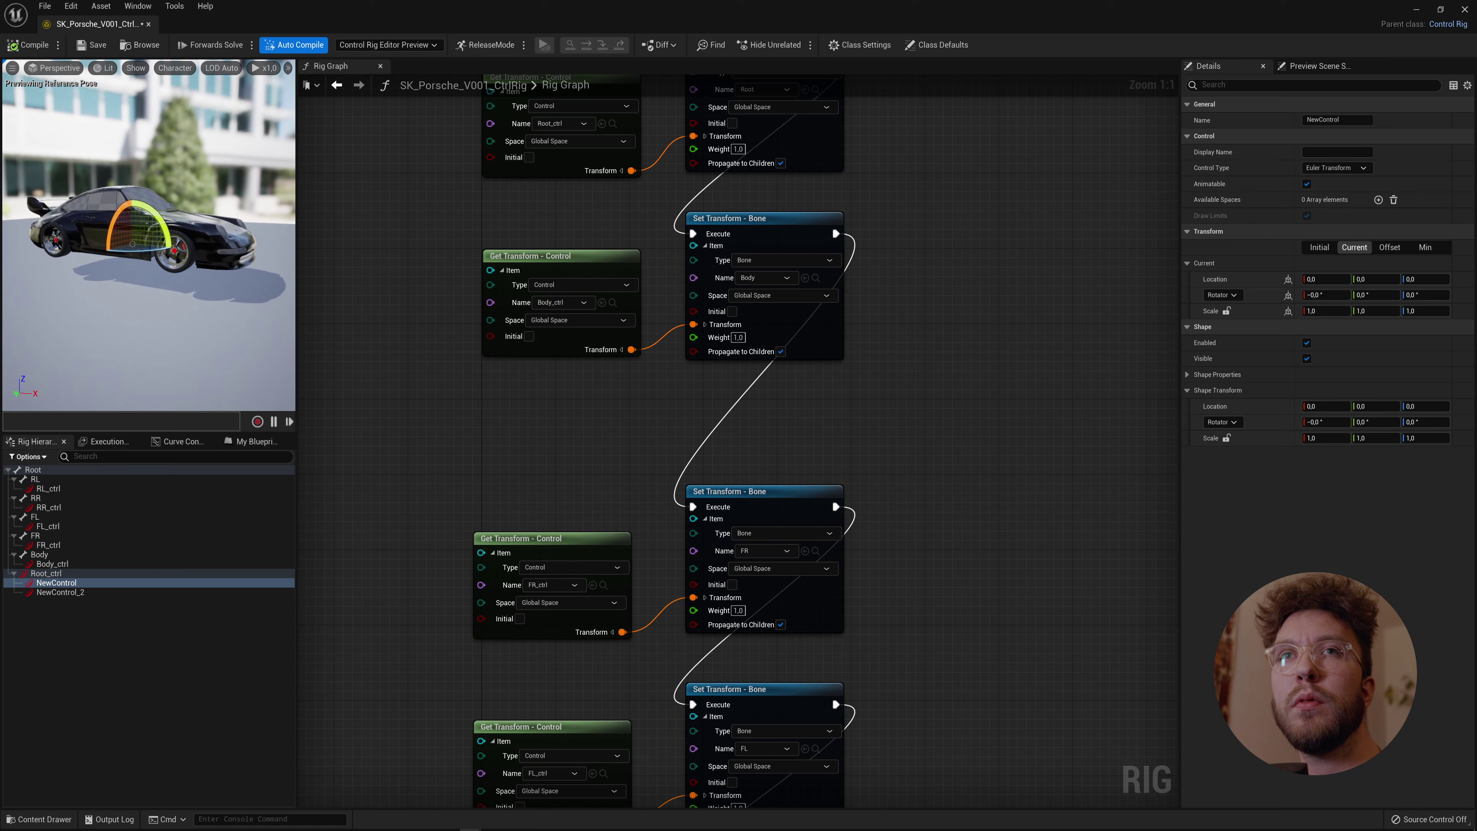
click(61, 584)
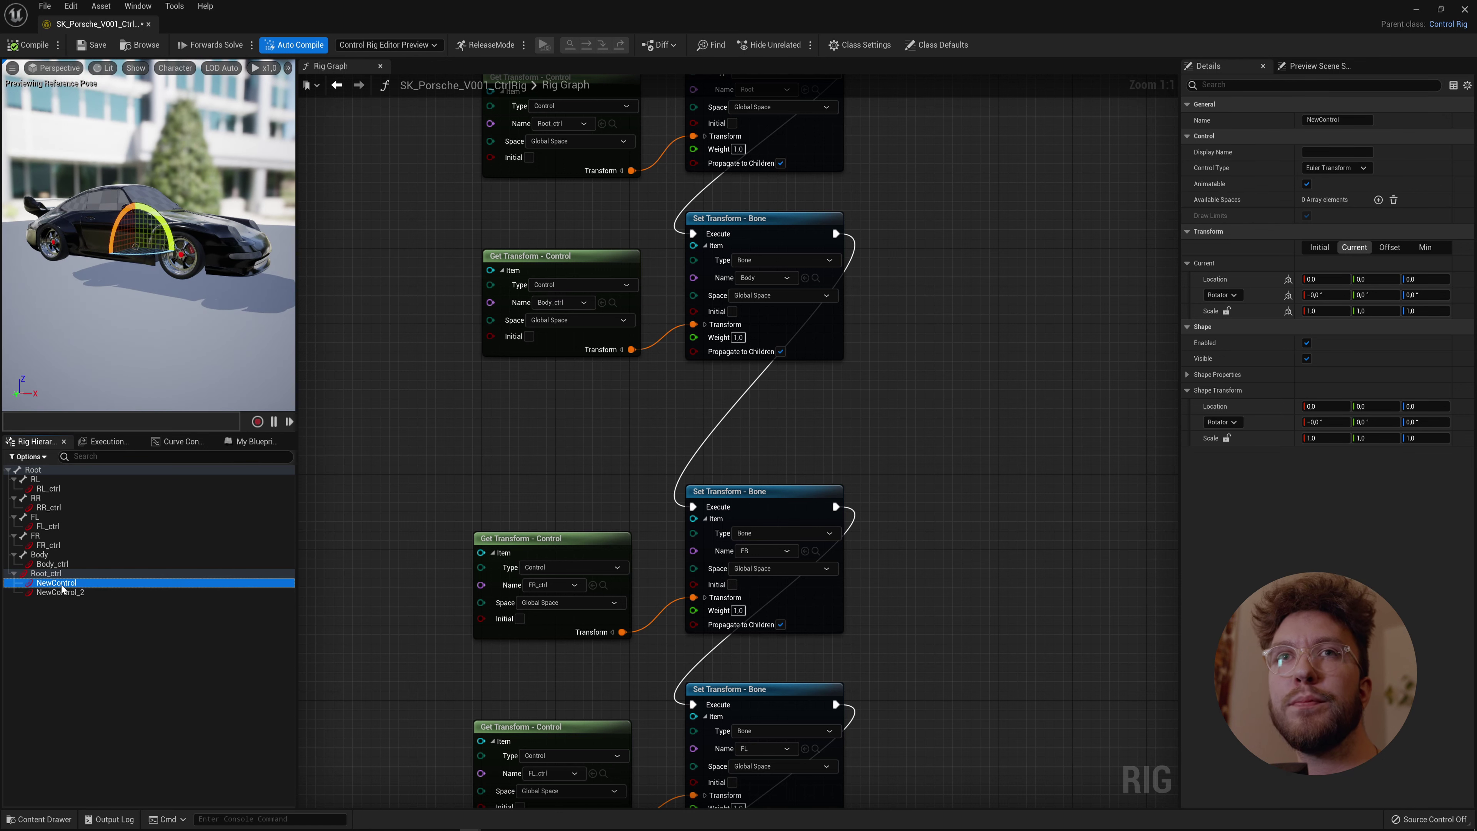
click(61, 584)
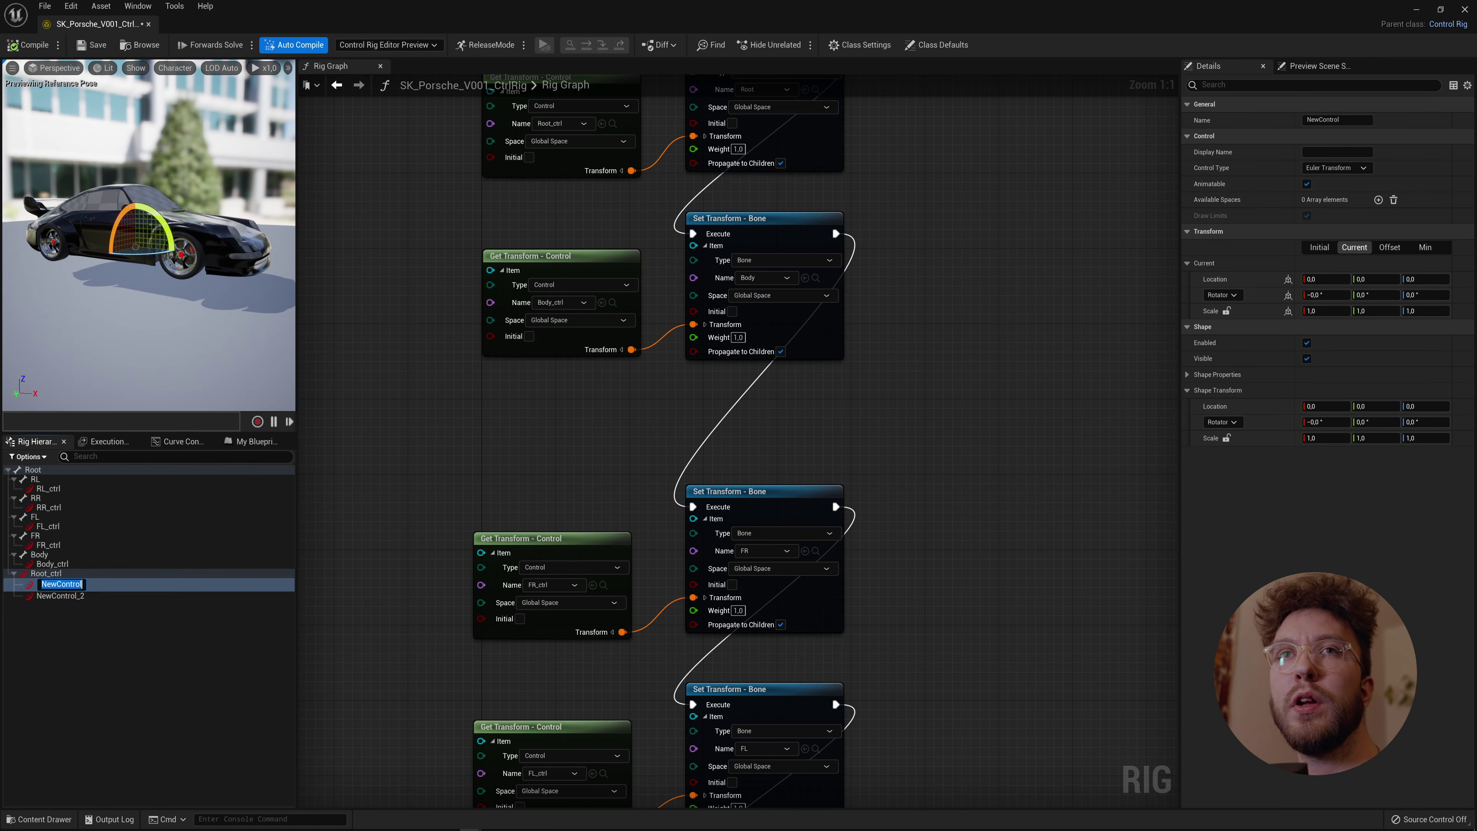
text(Fr)
text(ontWheels_ct)
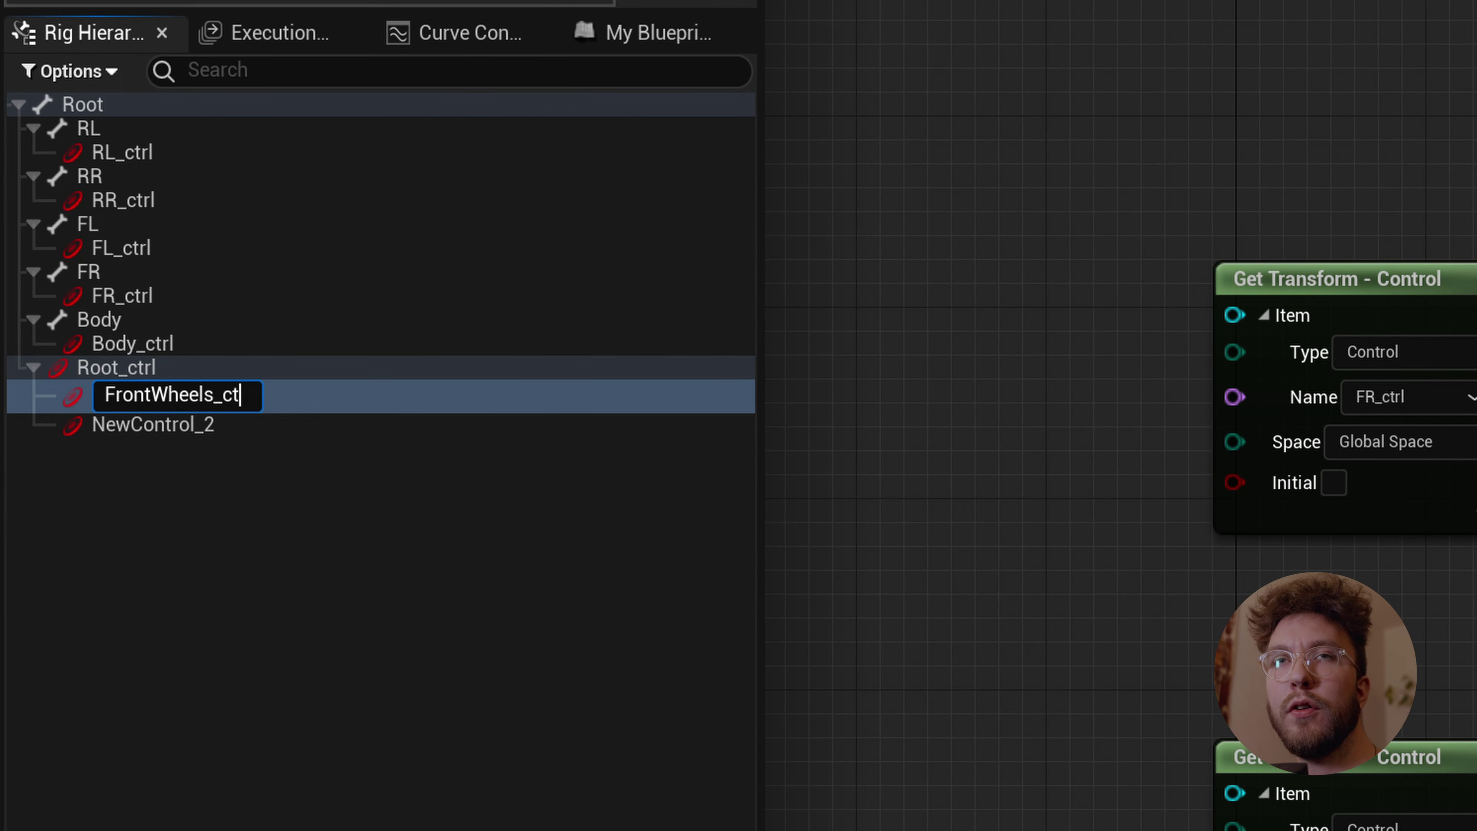
key(Return)
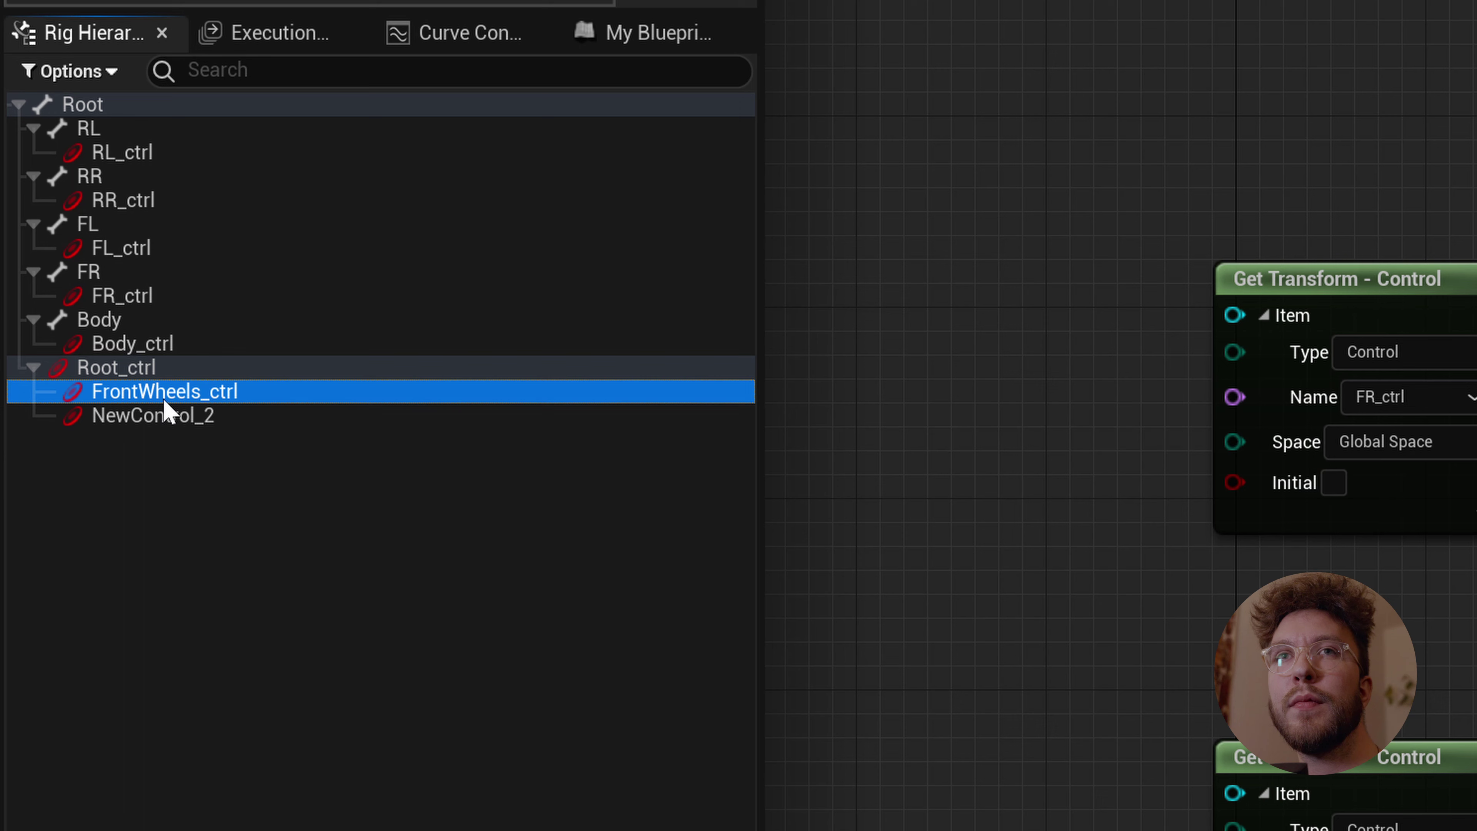
Rename the second new control under Root_ctrl as RearWheels_ctrl.
click(169, 415)
click(168, 417)
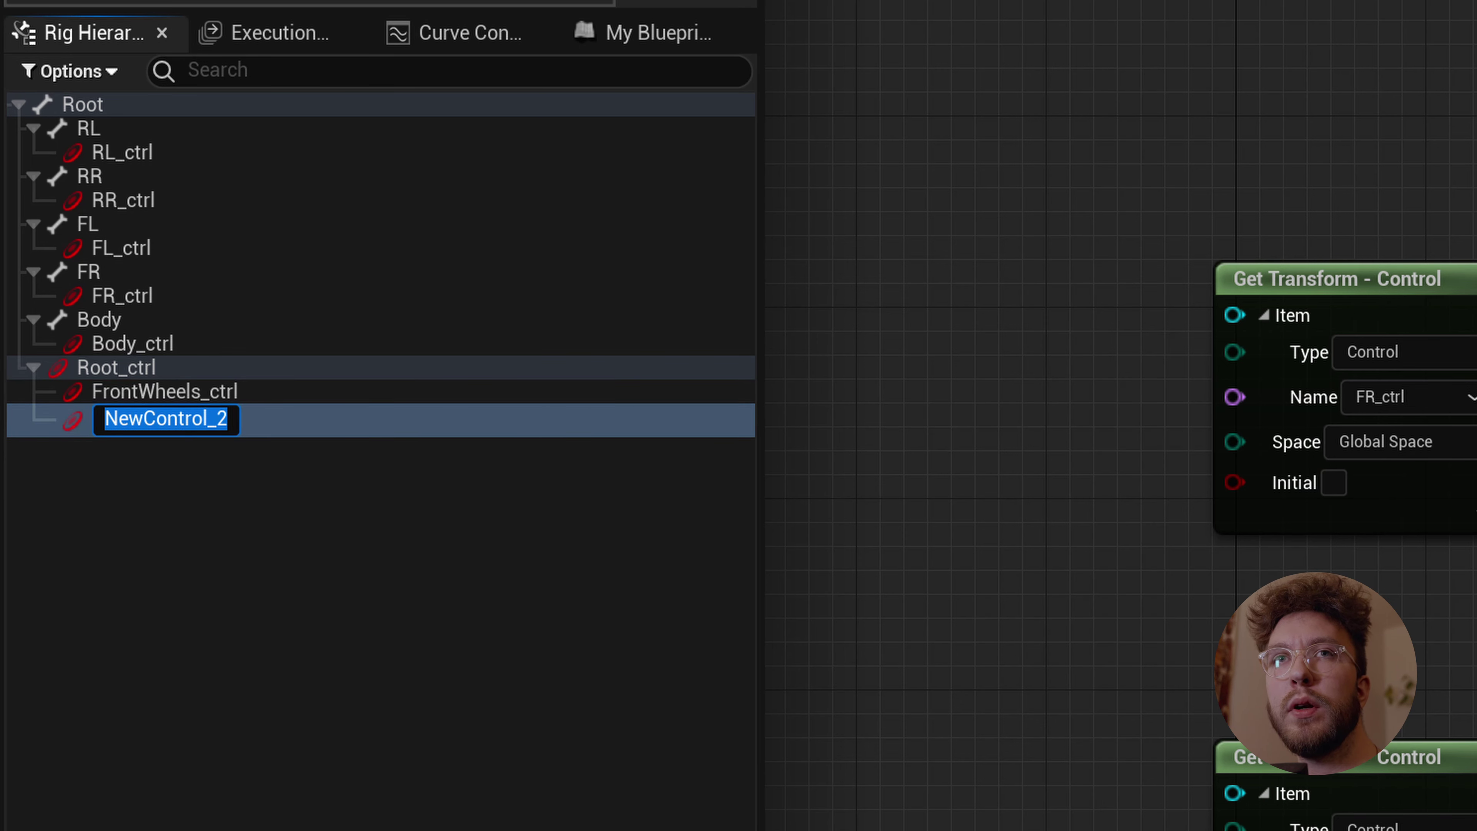
text(RearWheels_ctrl)
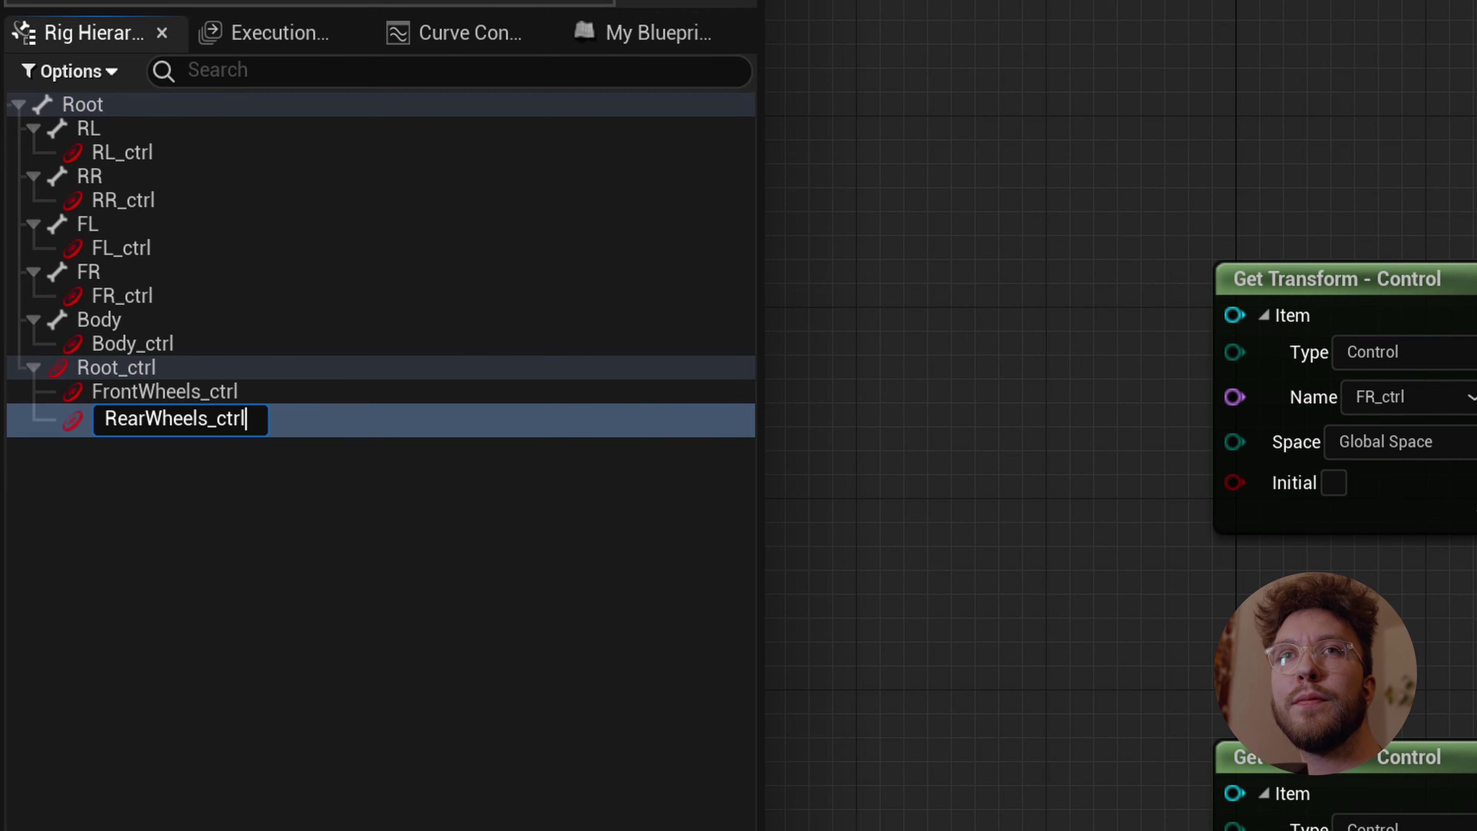
key(Return)
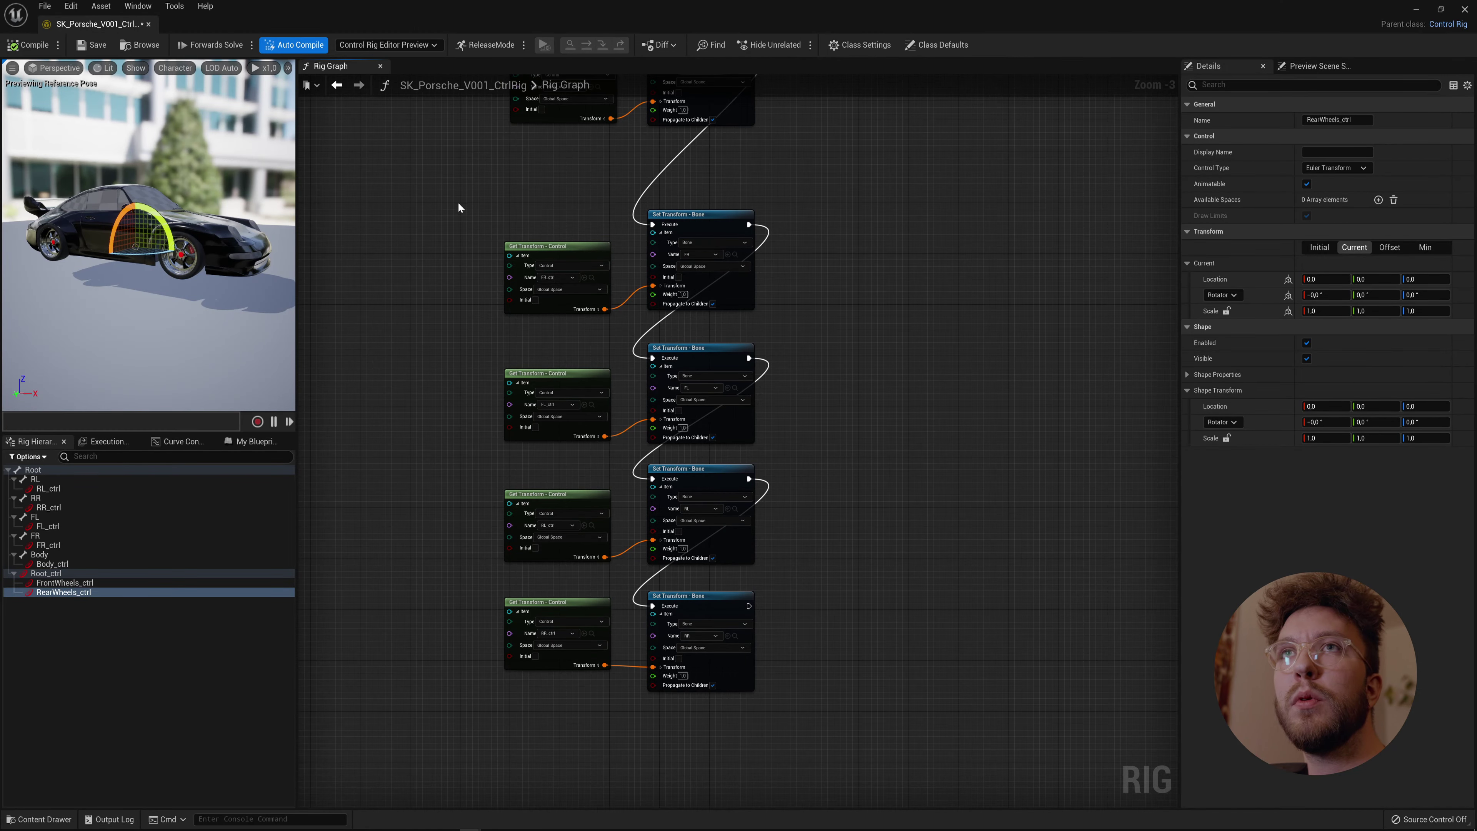
Move all the wheel nodes further down the graph and disconnect the Body node's execution from the FR bone node.
drag(458, 203, 861, 671)
drag(702, 595, 721, 742)
drag(697, 355, 605, 381)
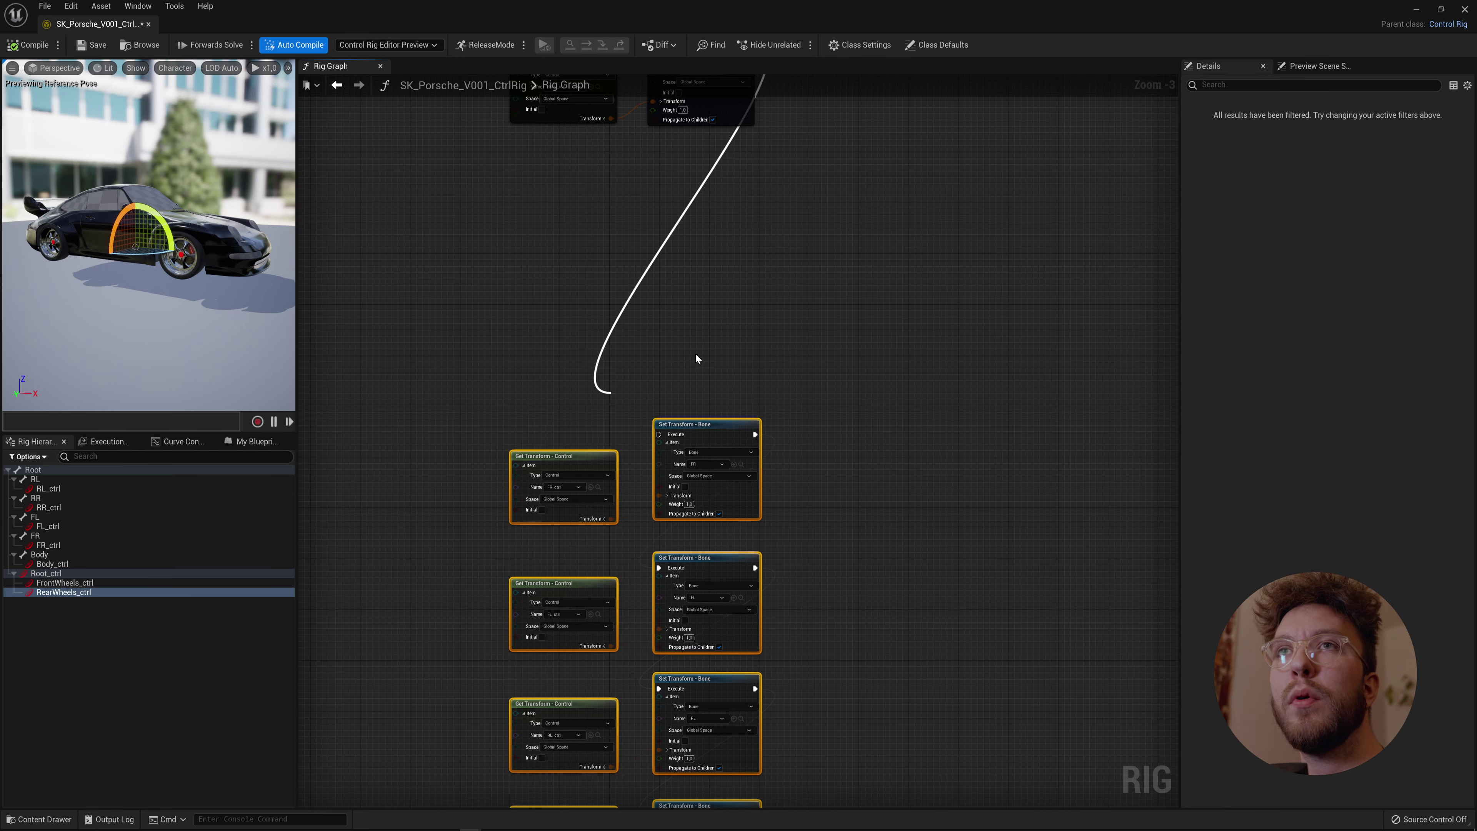
click(695, 352)
Add a Set Transform Array node and place it directly below the Body bone node.
right_drag(719, 259, 754, 451)
right_click(756, 447)
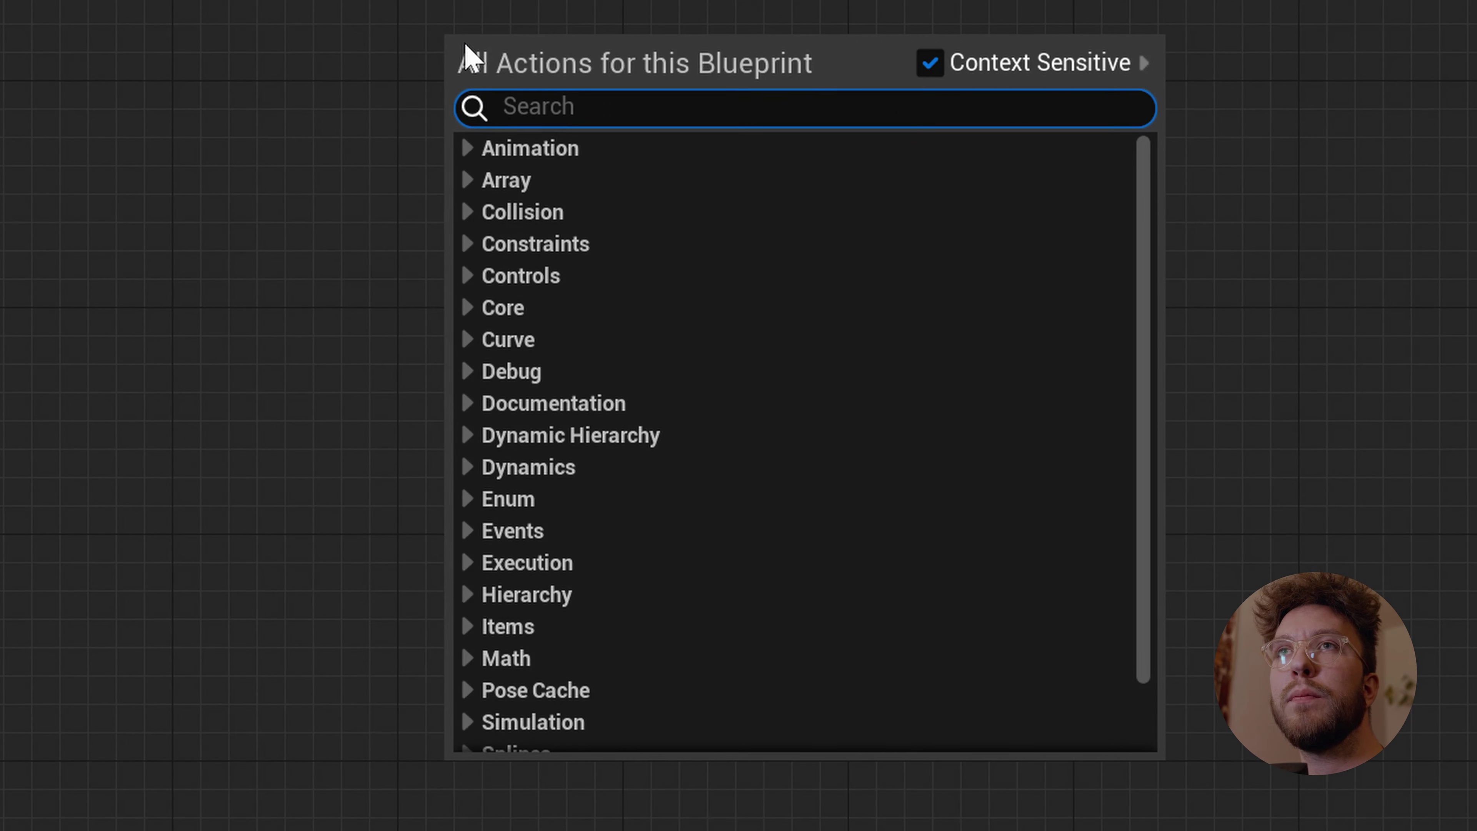
text(set t)
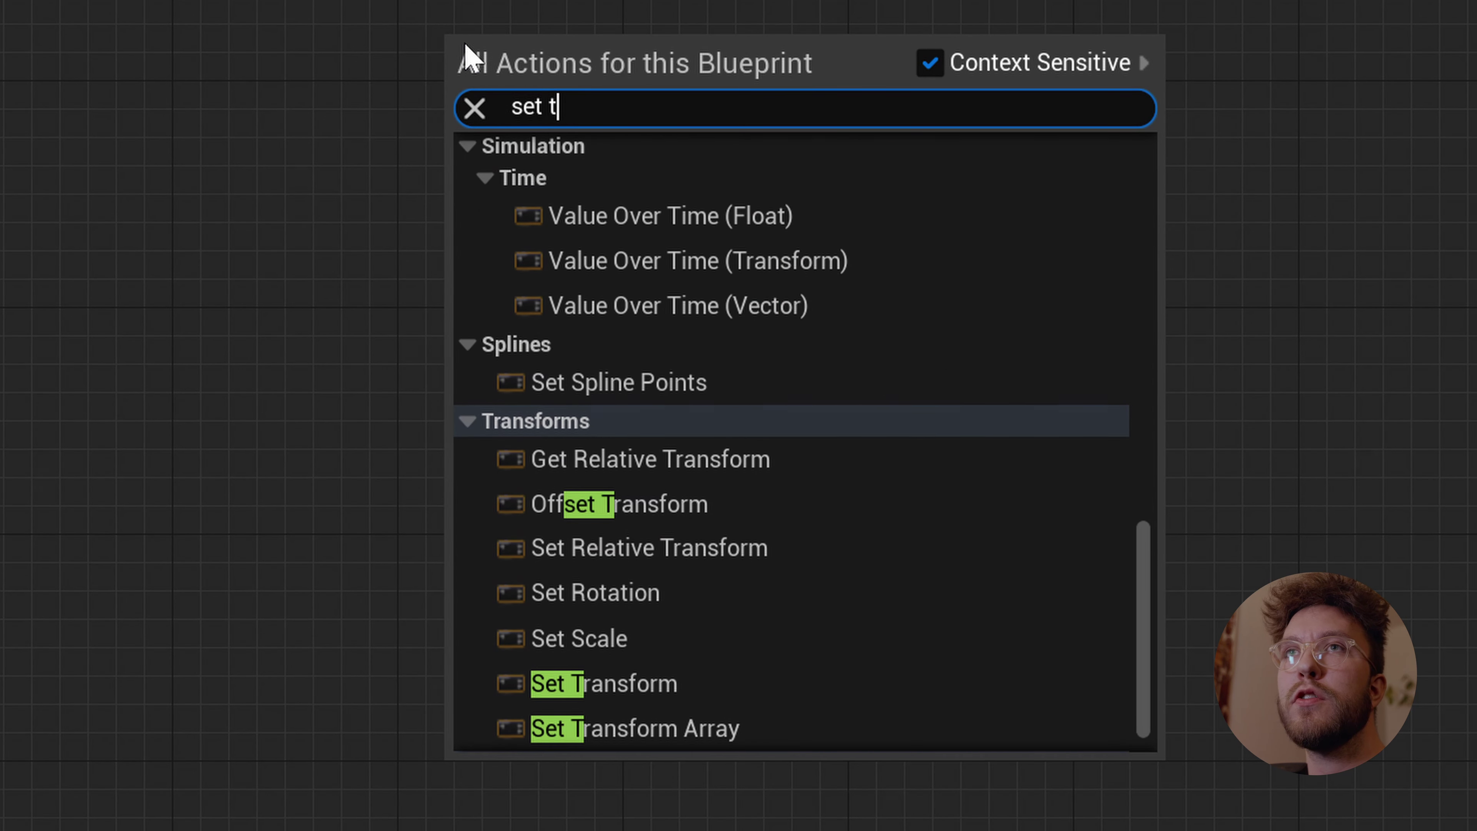
text(ransform)
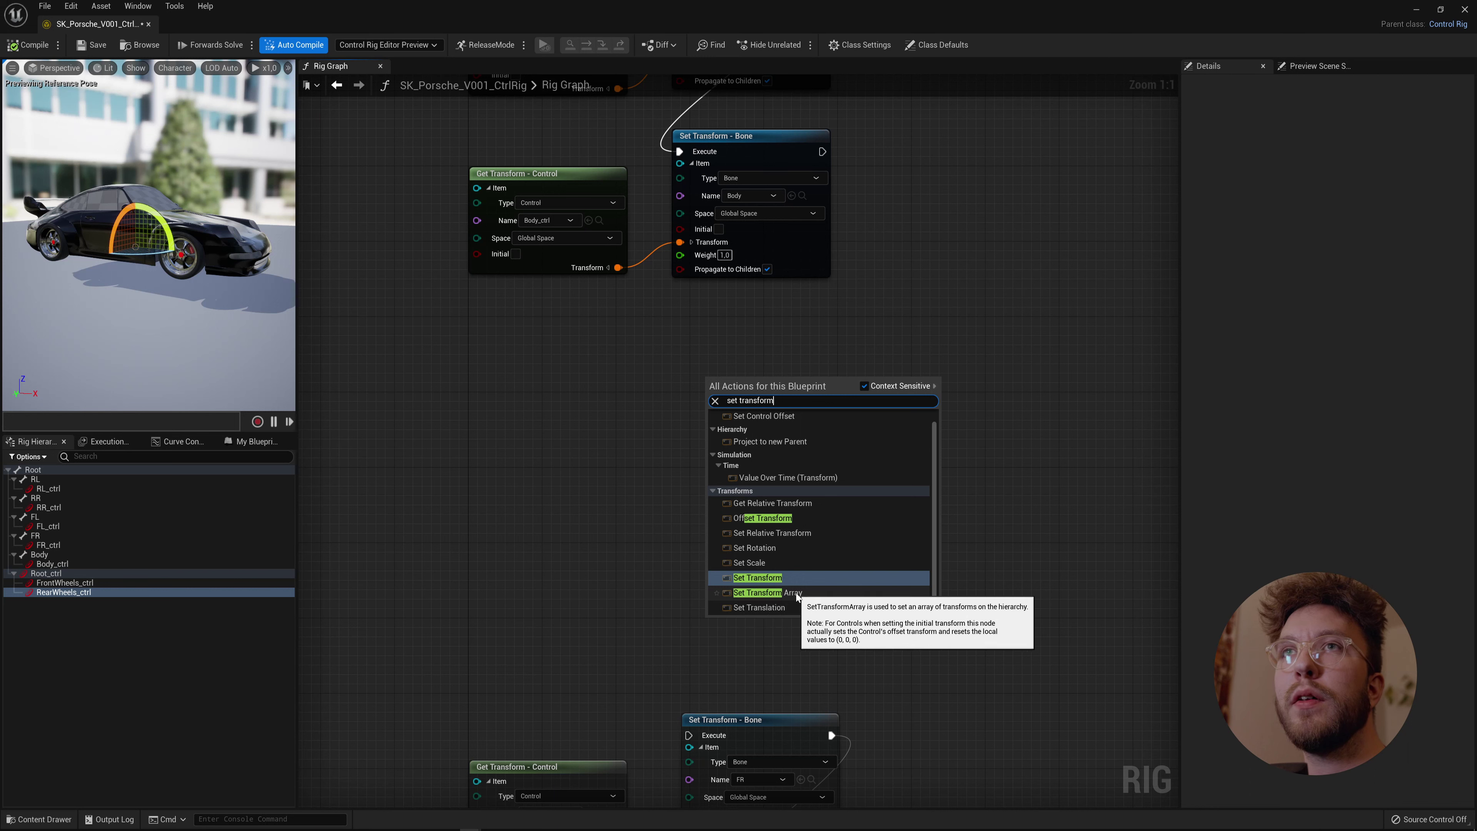
click(669, 689)
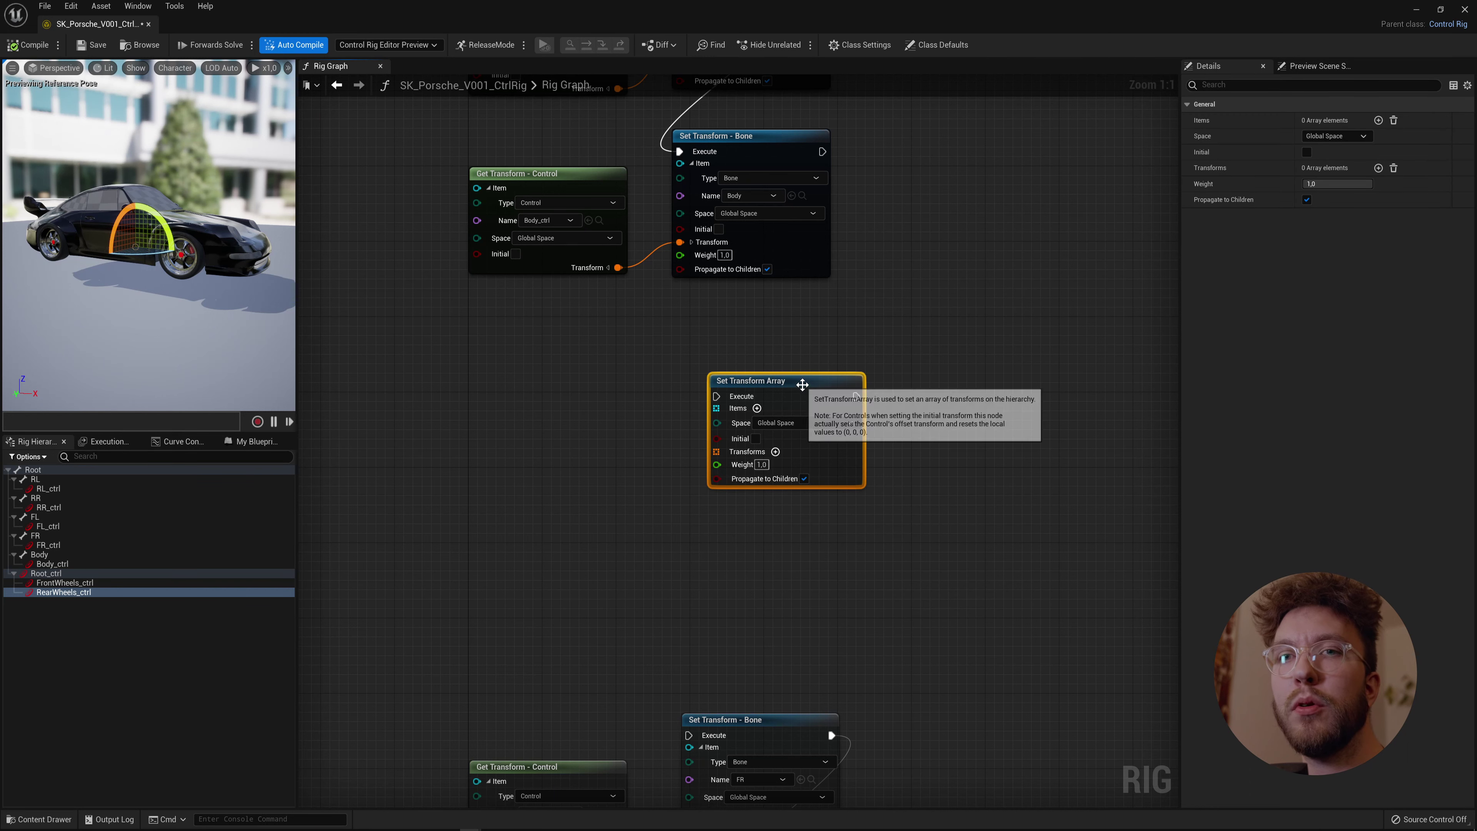
drag(797, 381, 772, 331)
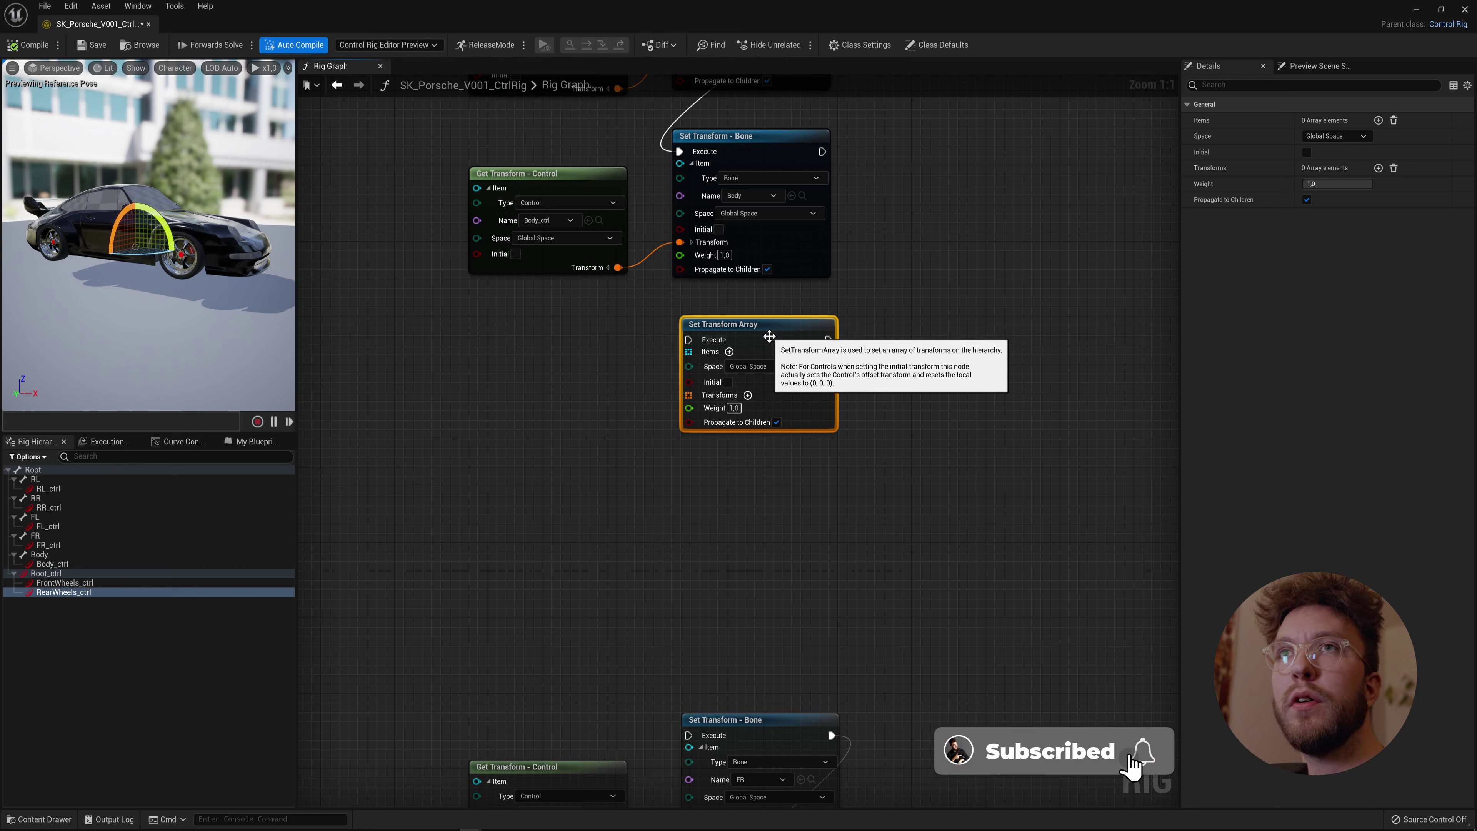
Add two Items elements and two Transforms elements to the Set Transform Array node.
click(730, 352)
click(730, 351)
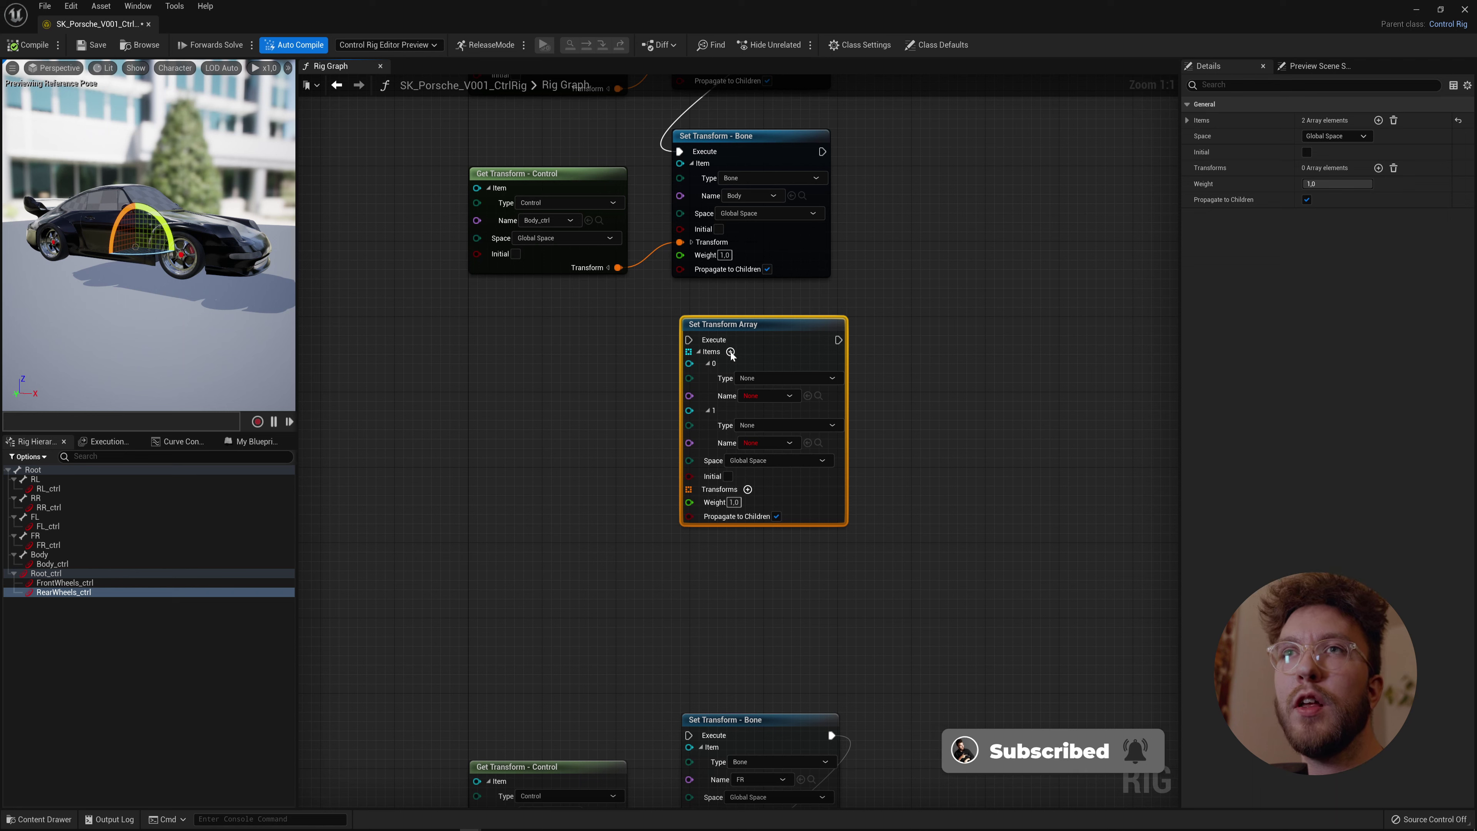
click(748, 489)
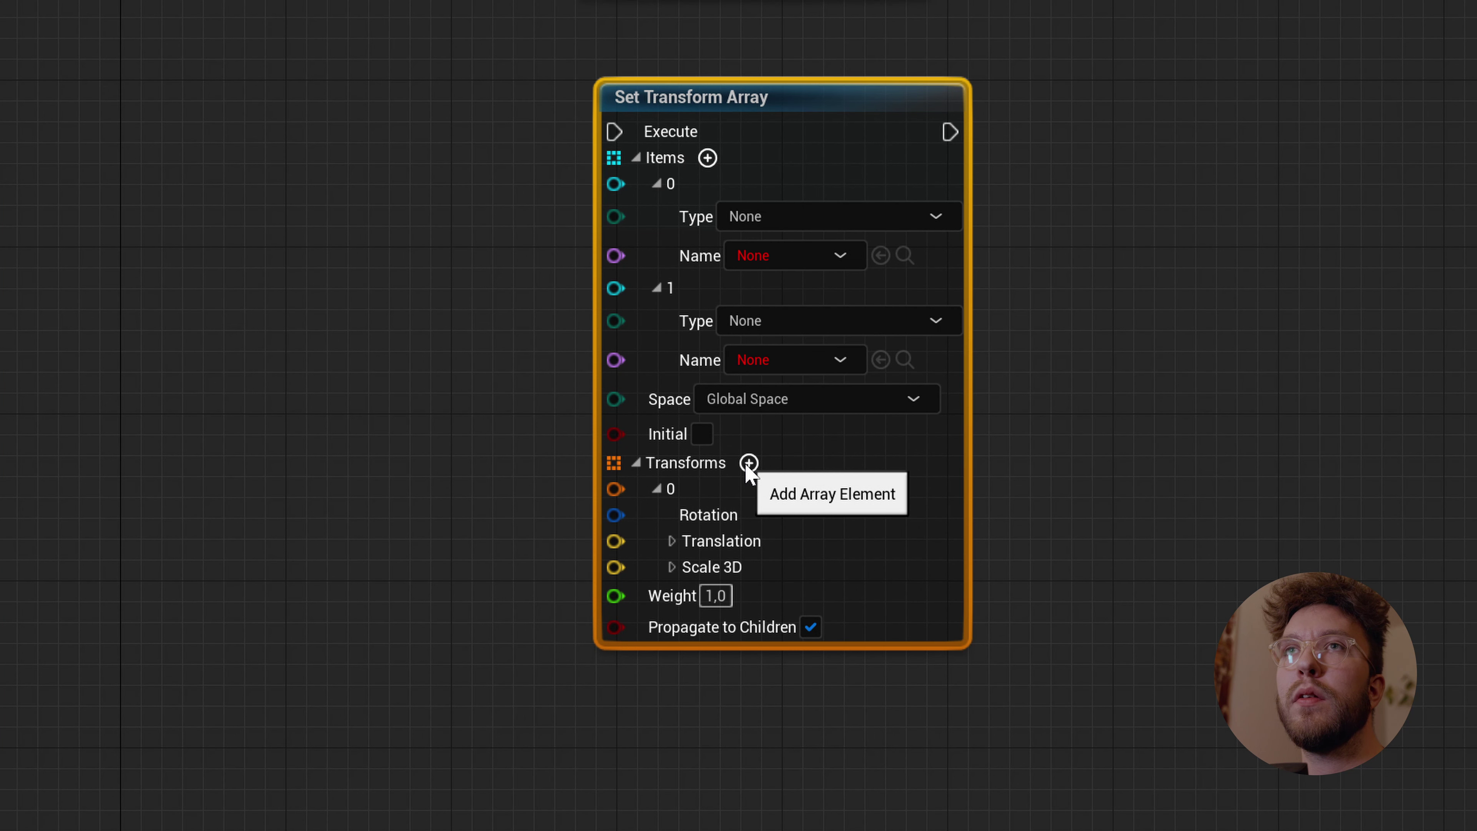
click(748, 464)
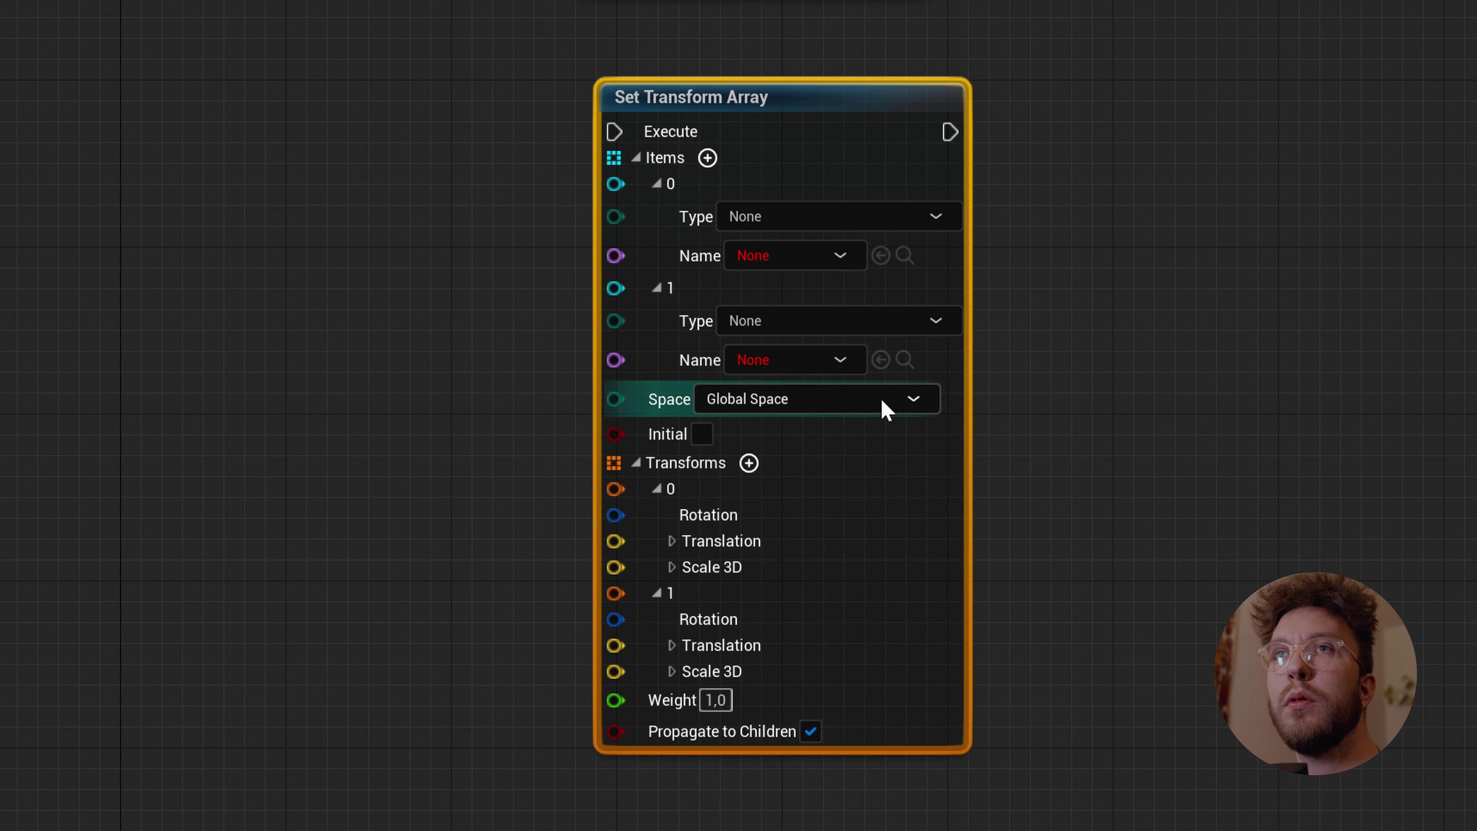
Set the type of both Items elements in the Set Transform Array node to Control.
click(812, 221)
click(755, 291)
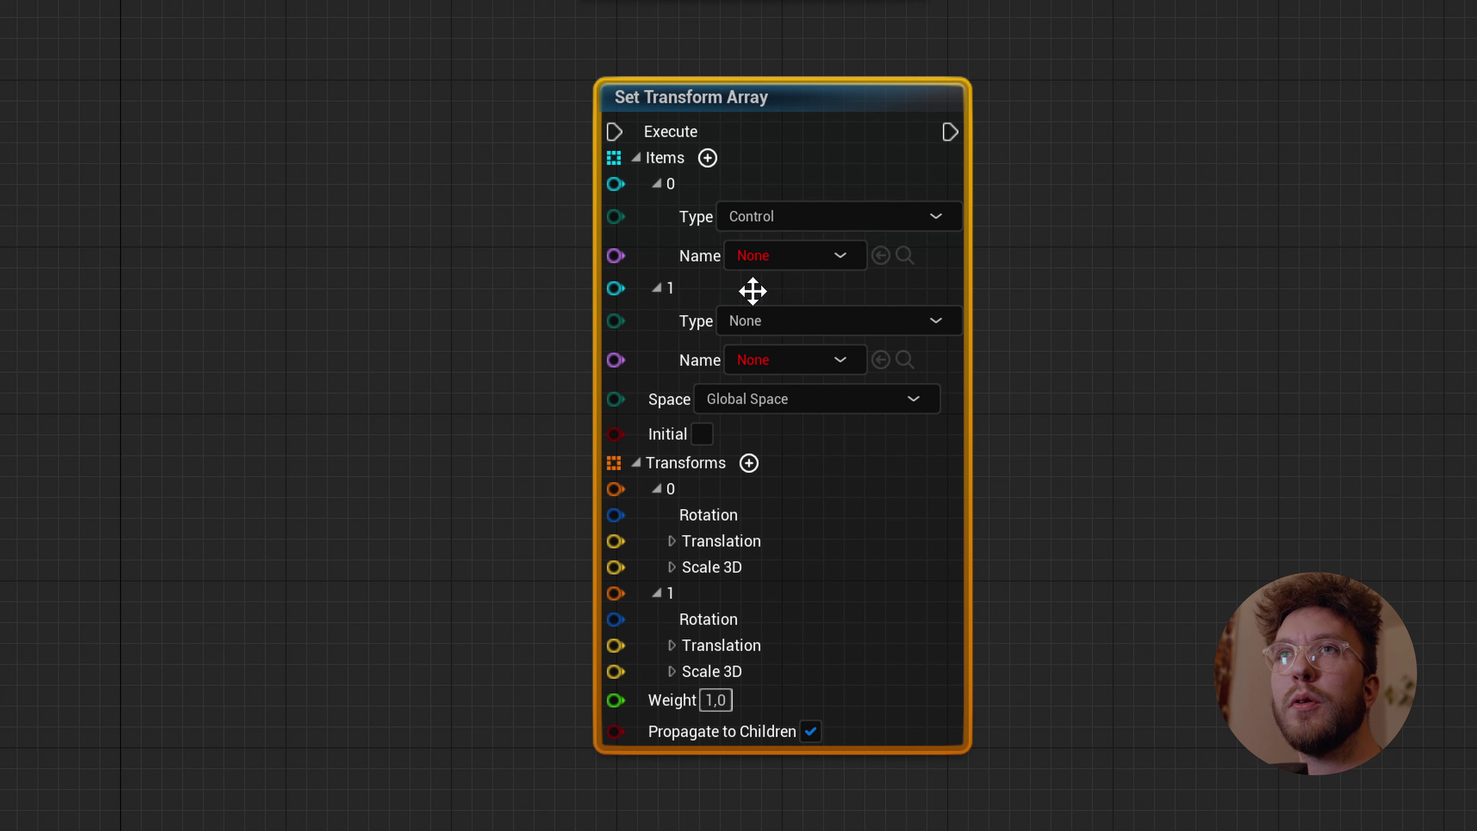
click(773, 325)
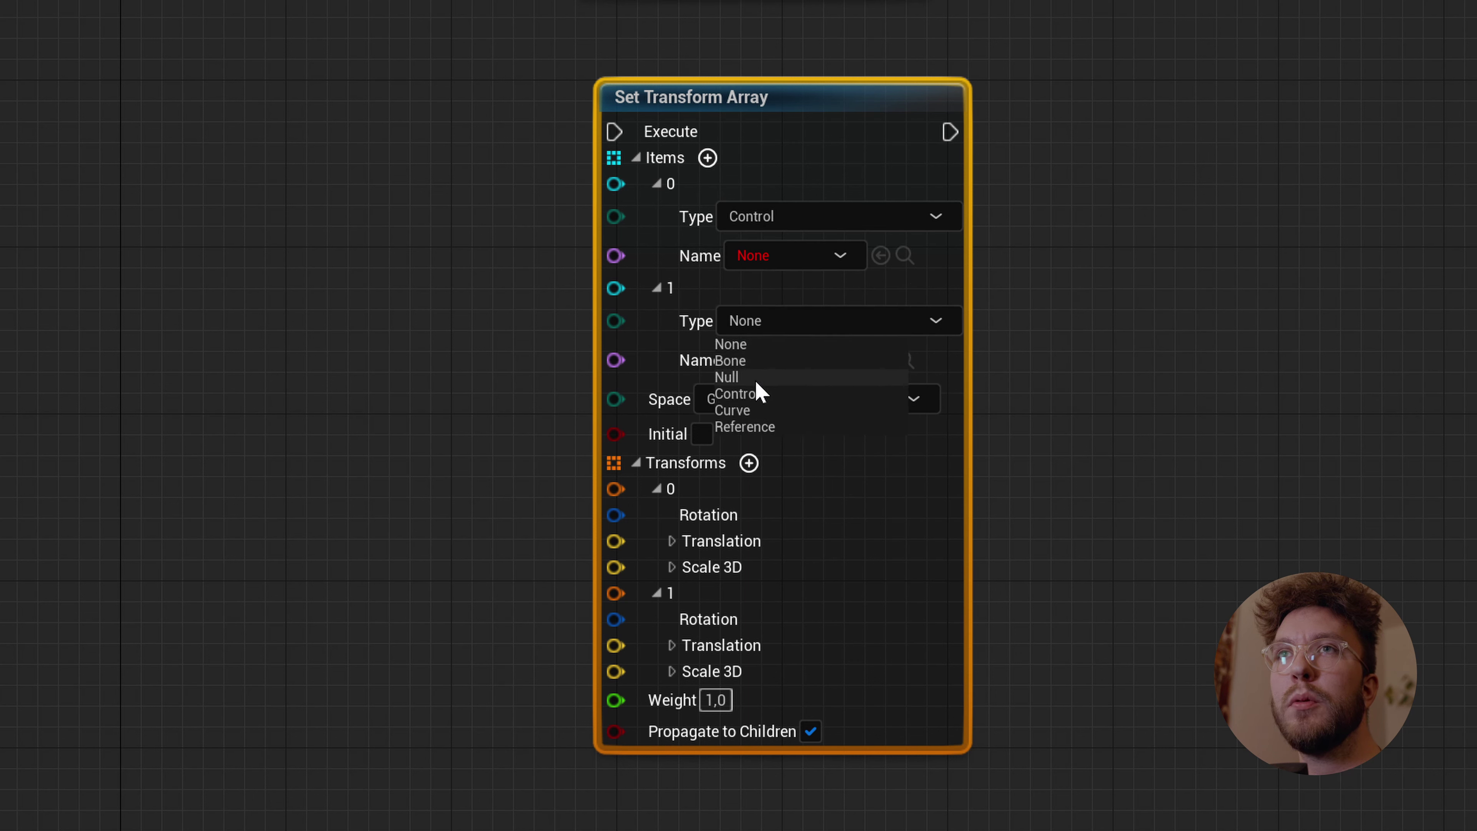
click(742, 394)
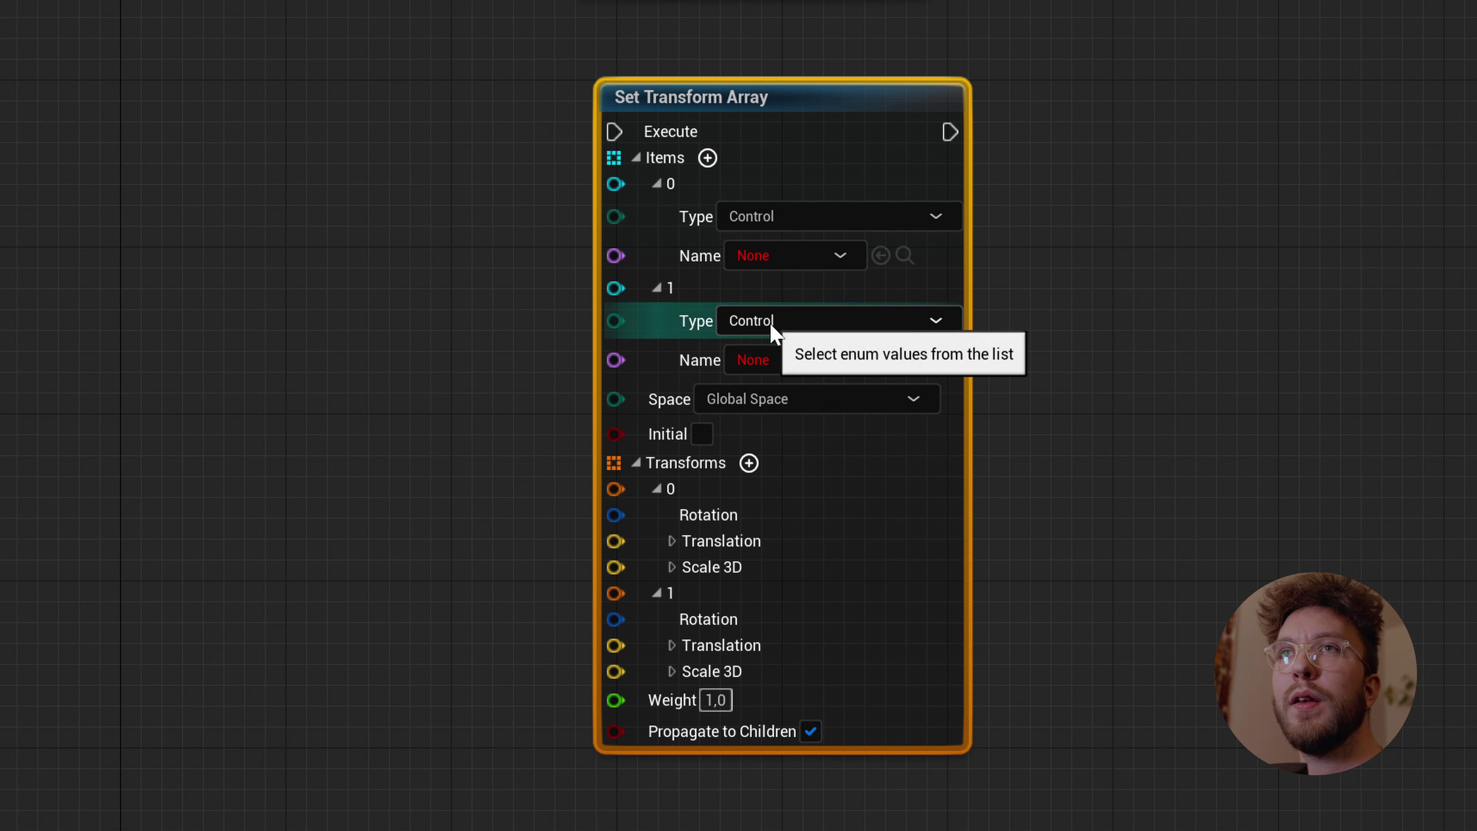
Assign FL_ctrl to item 0 and FR_ctrl to item 1, and set the array node's space to Local Space.
click(755, 255)
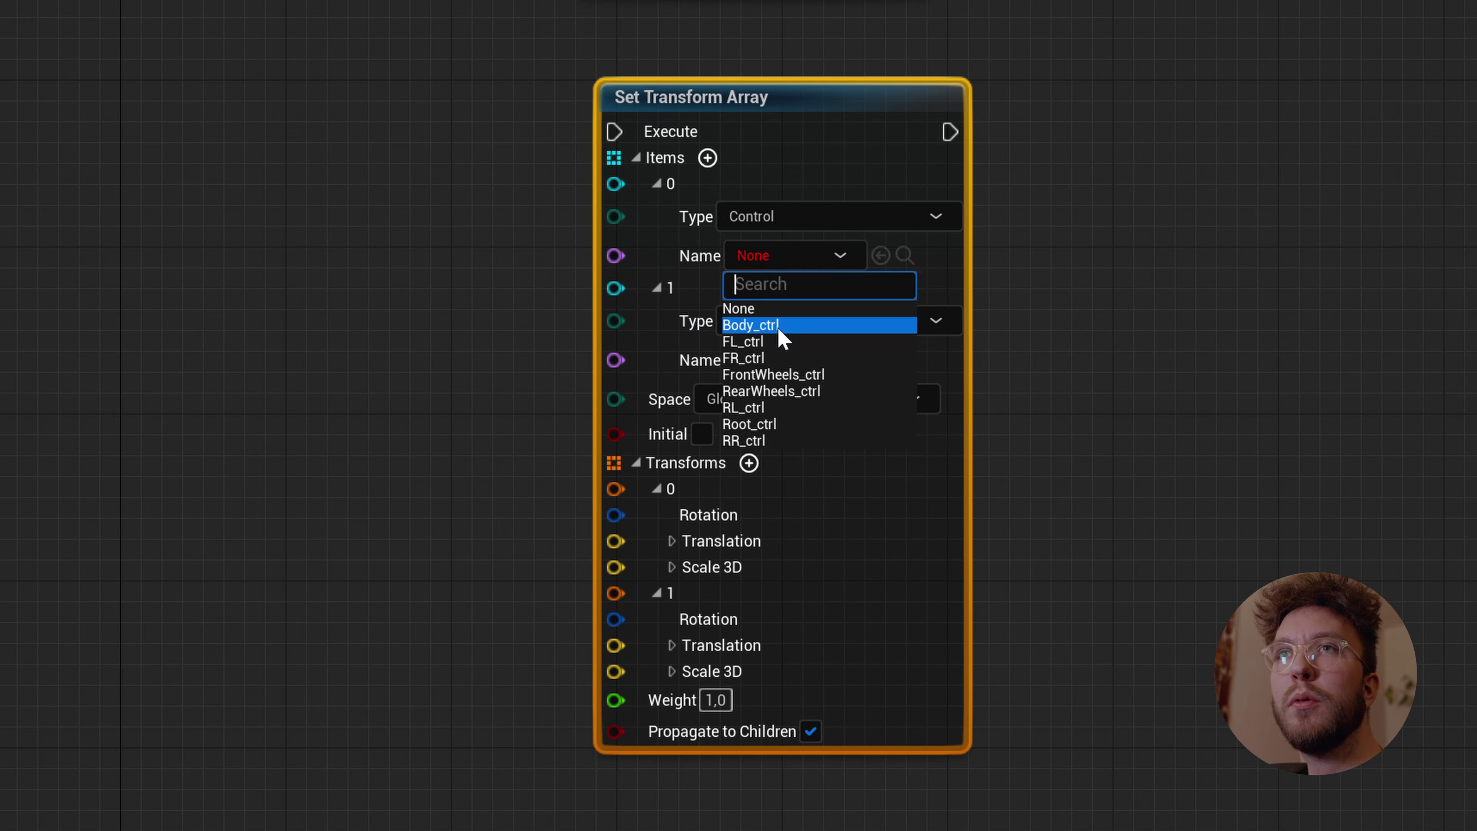
click(756, 342)
click(779, 367)
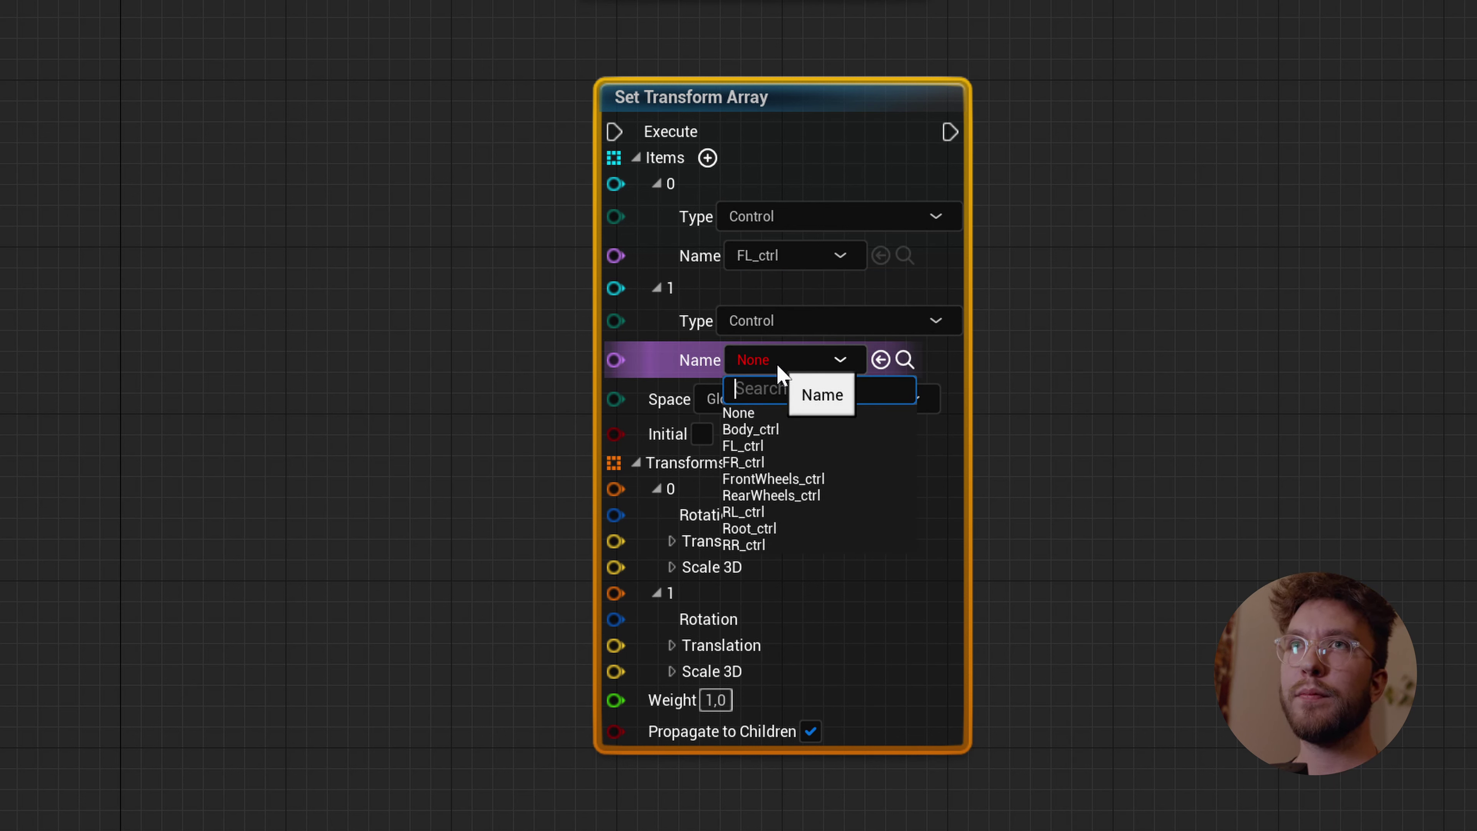
click(748, 462)
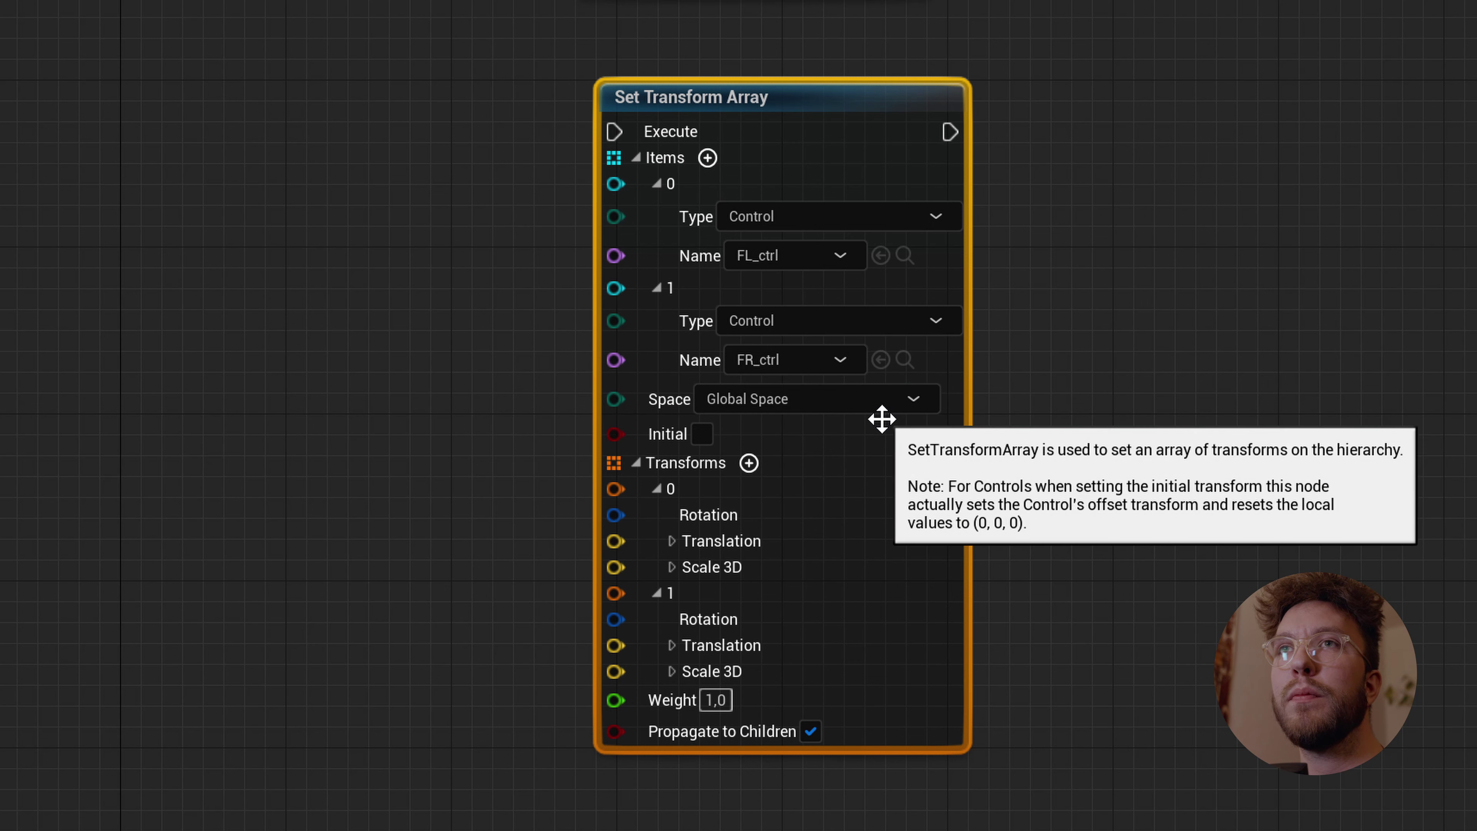
click(829, 405)
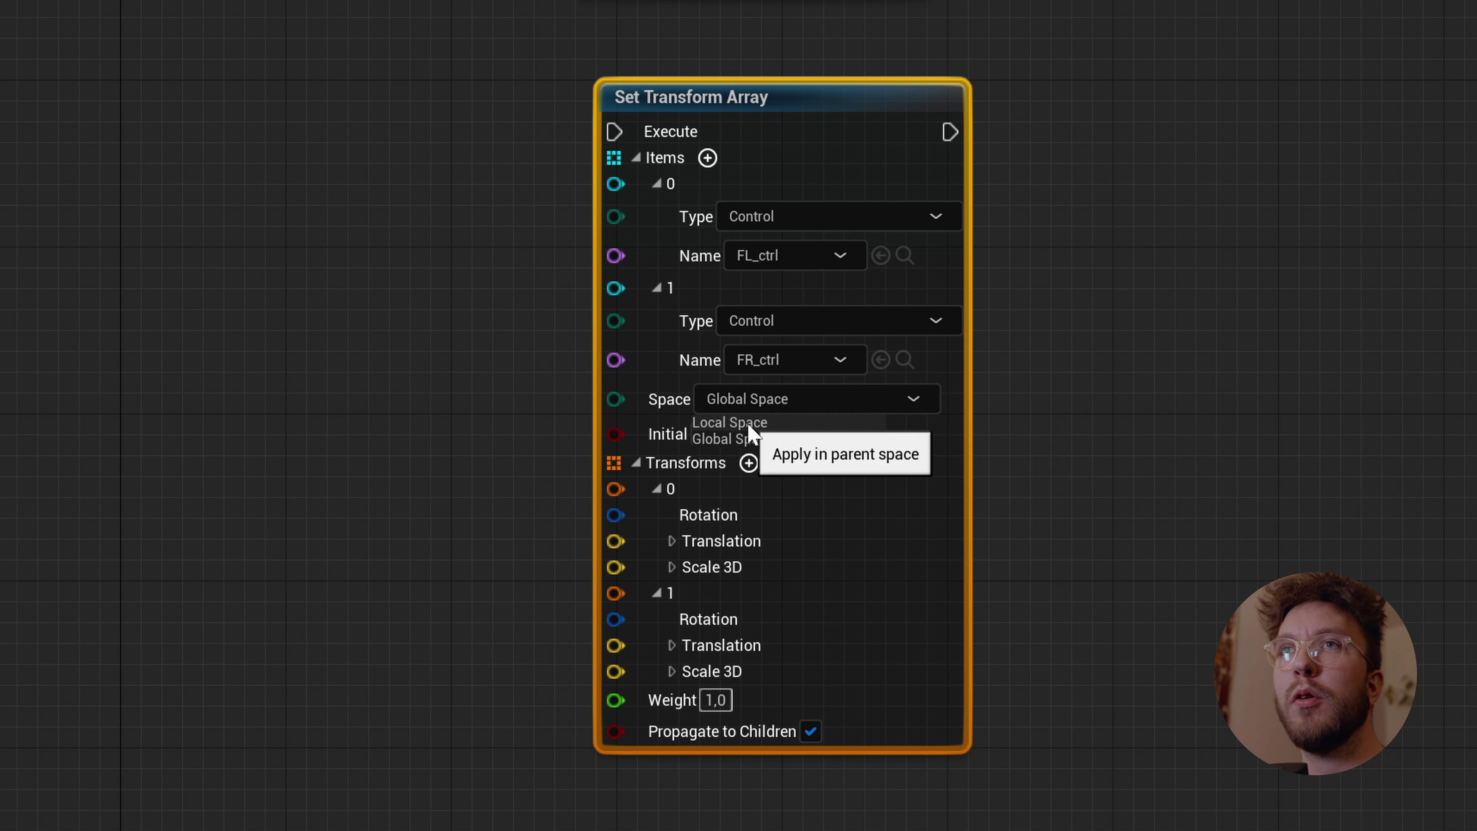
click(727, 424)
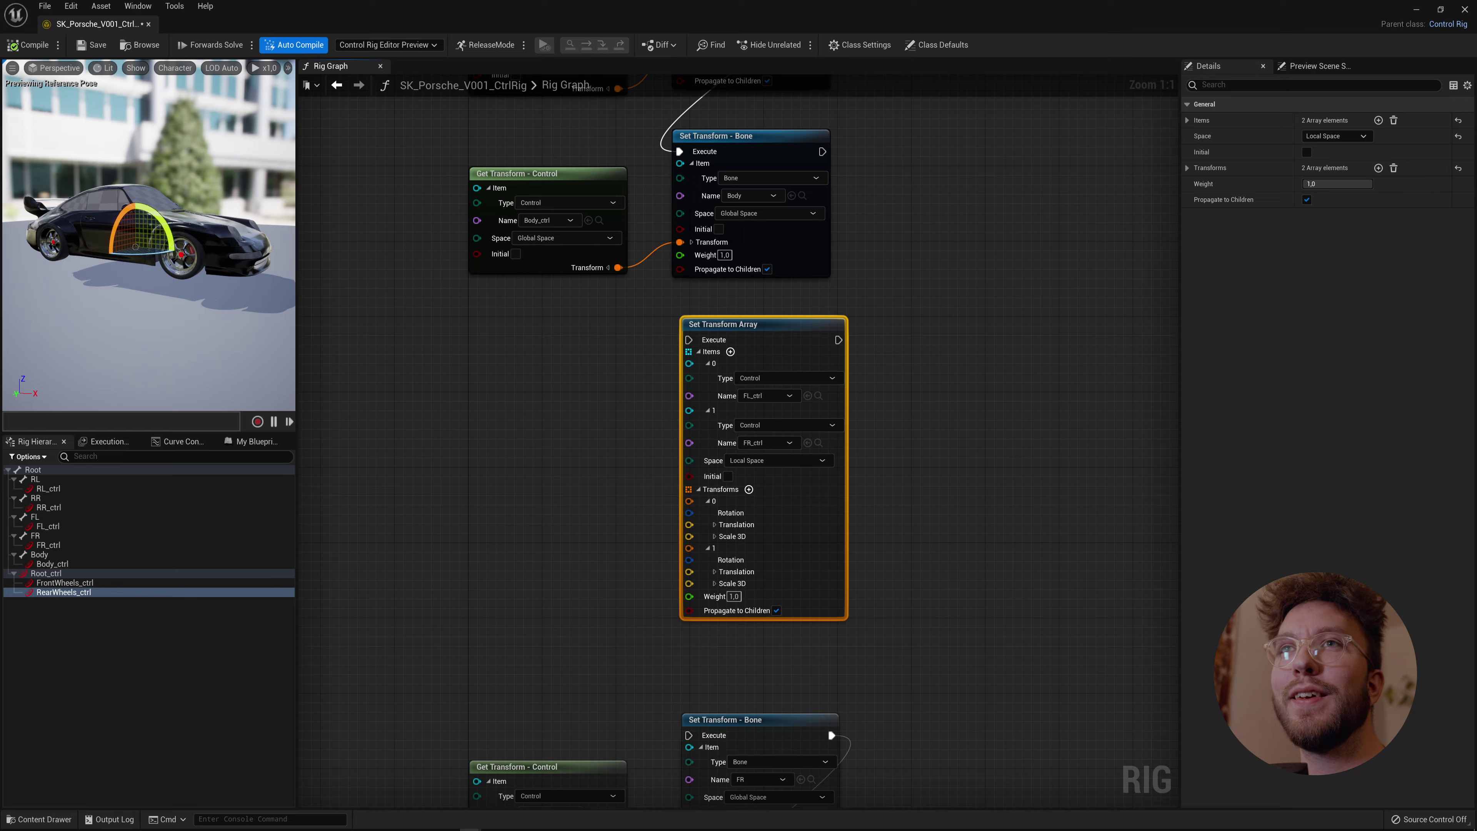
Add a Get Control node for FrontWheels_ctrl in Local Space and wire its transform into both Transforms elements of the array node.
right_drag(874, 497, 918, 431)
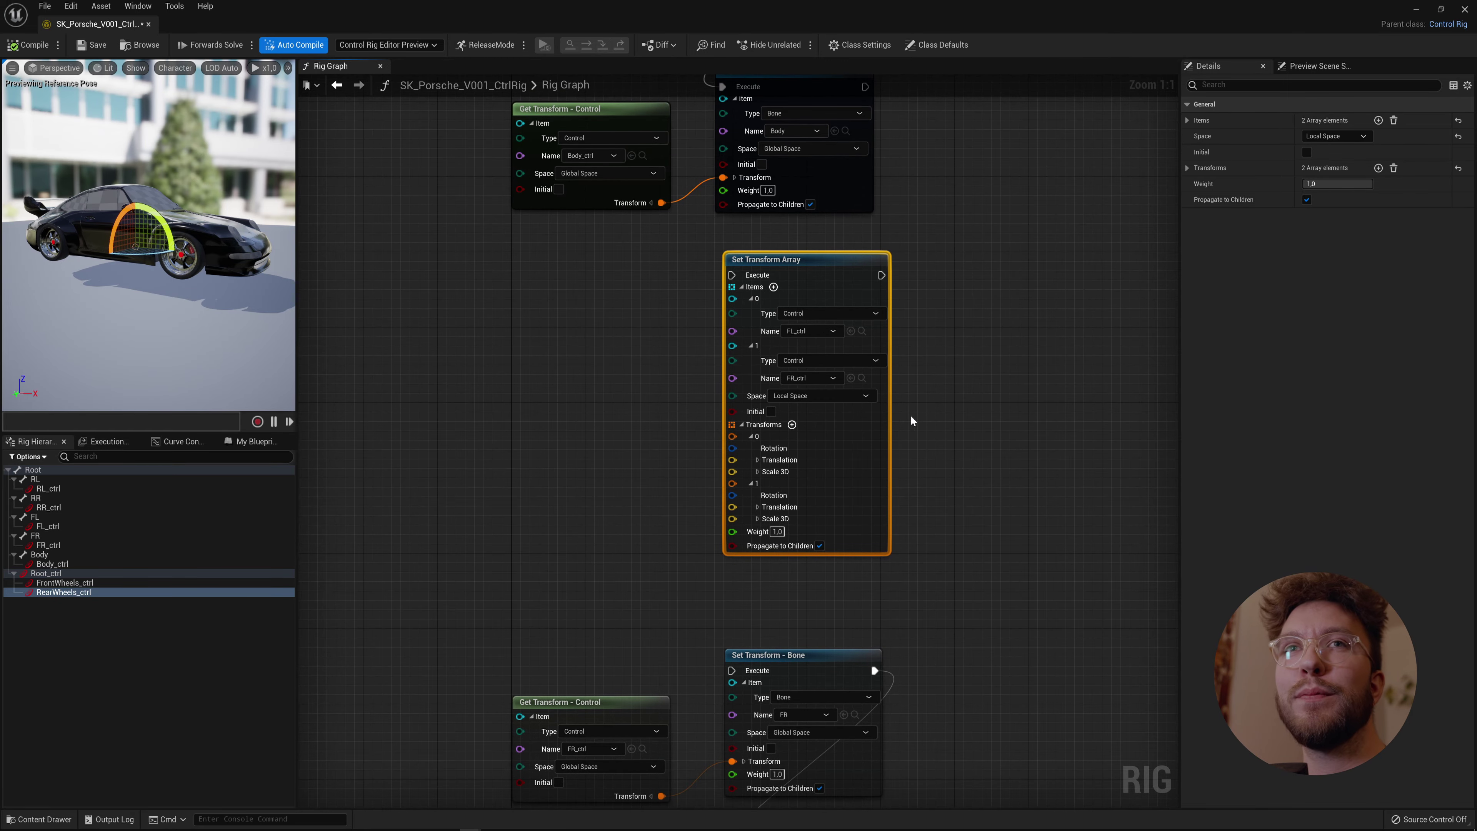
click(69, 583)
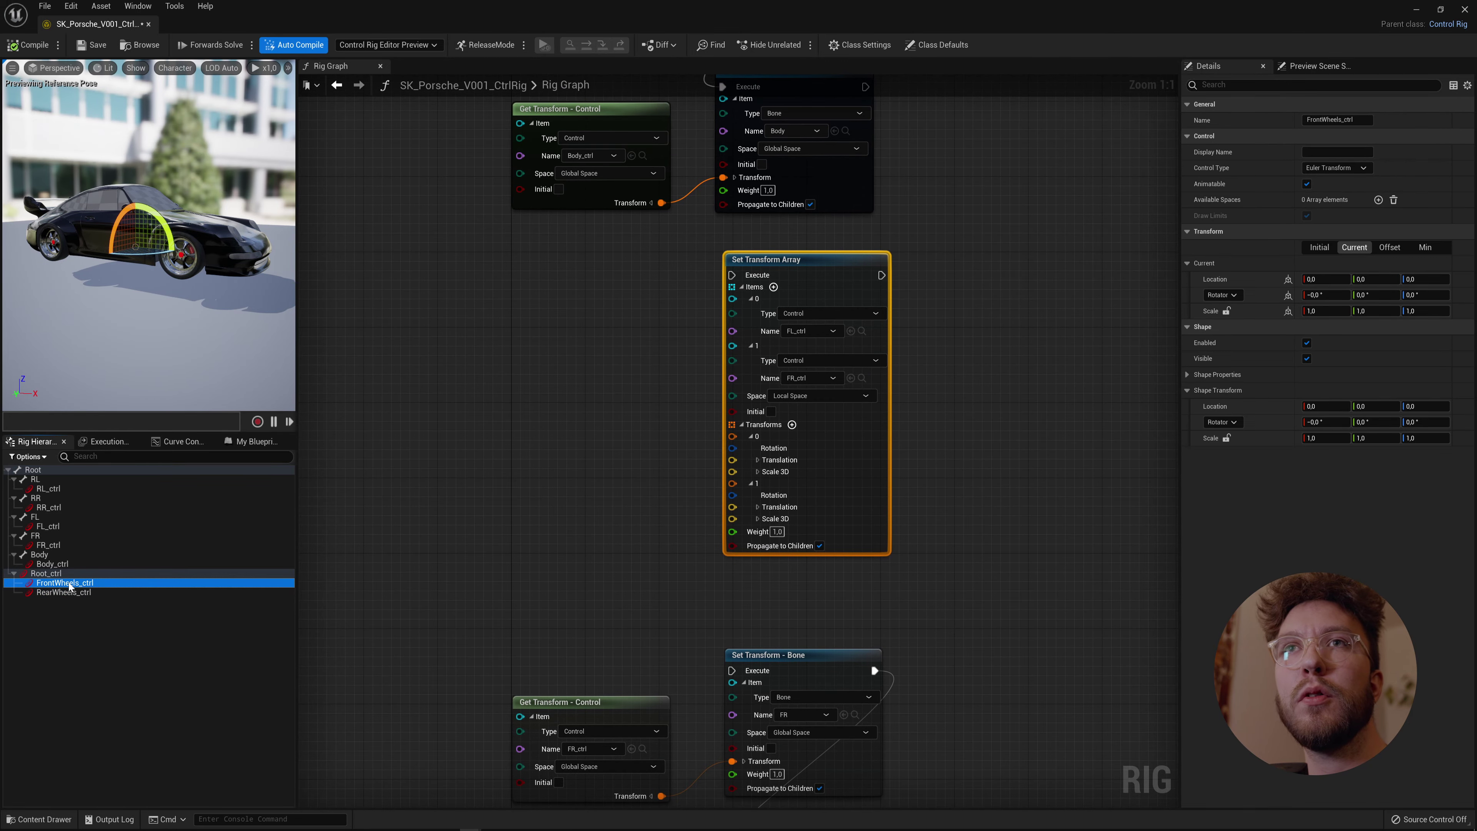
drag(69, 584, 356, 404)
drag(503, 337, 503, 337)
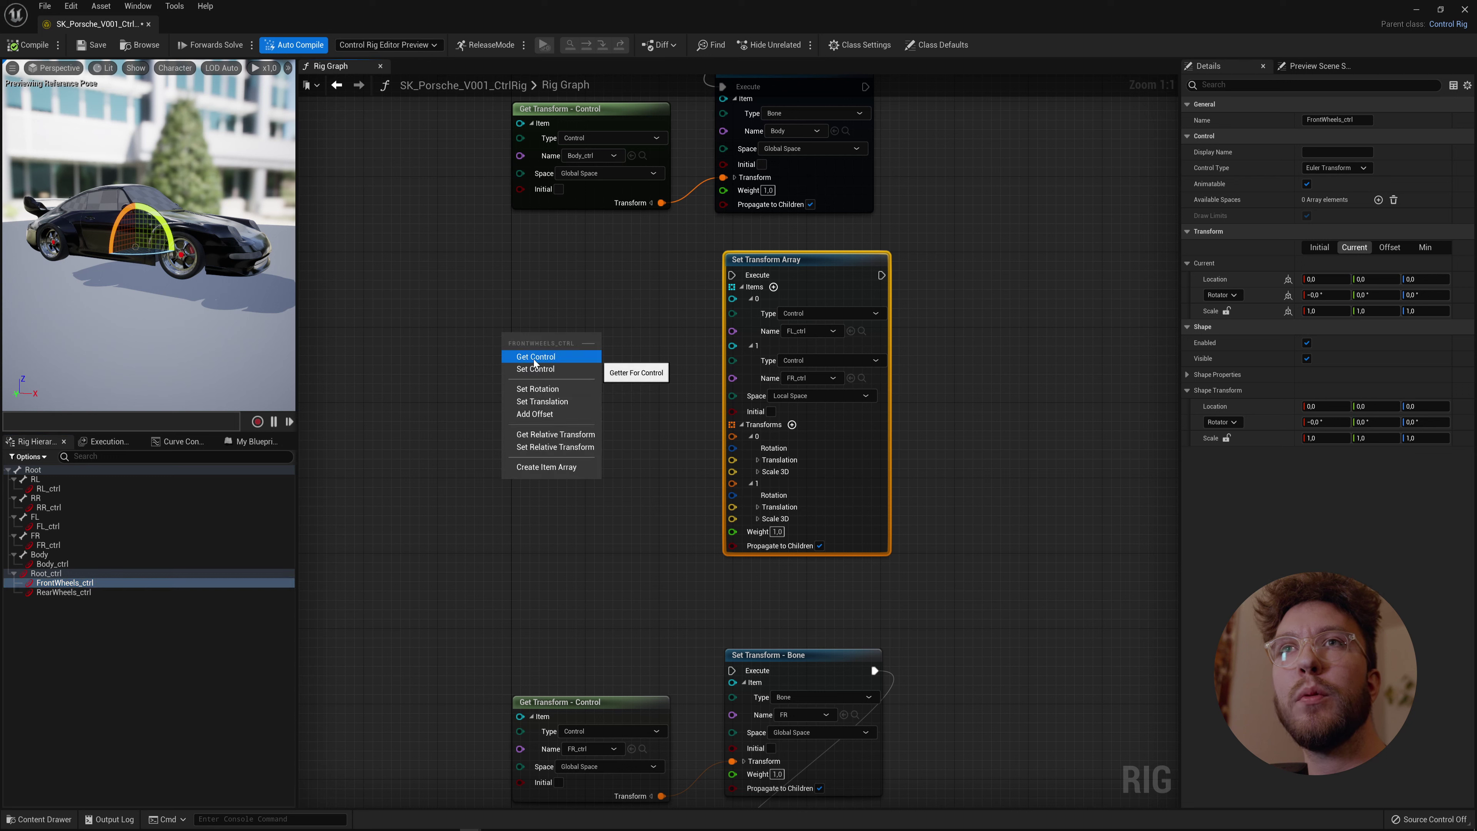
click(536, 358)
drag(662, 432, 734, 437)
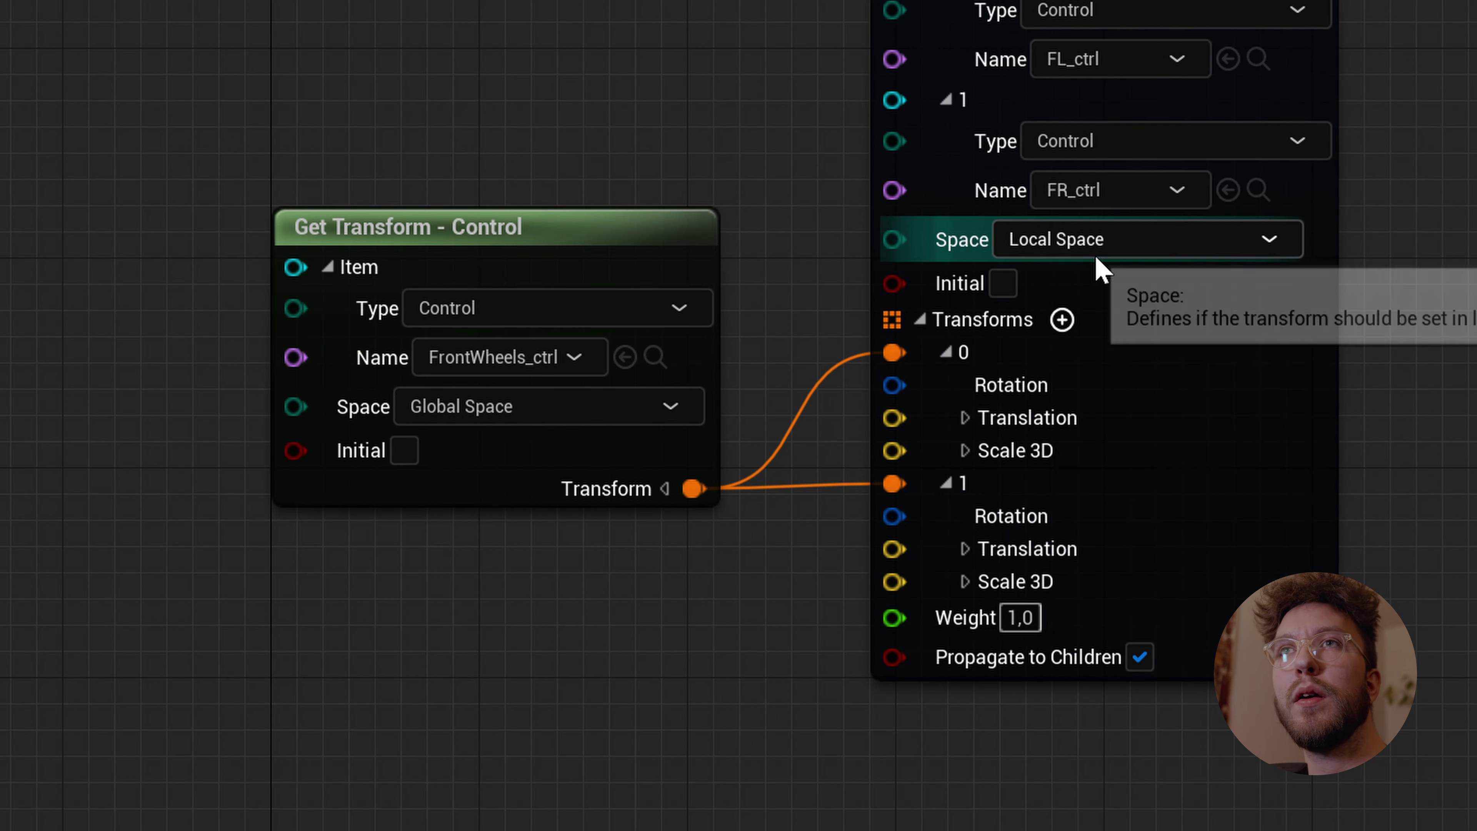
click(454, 408)
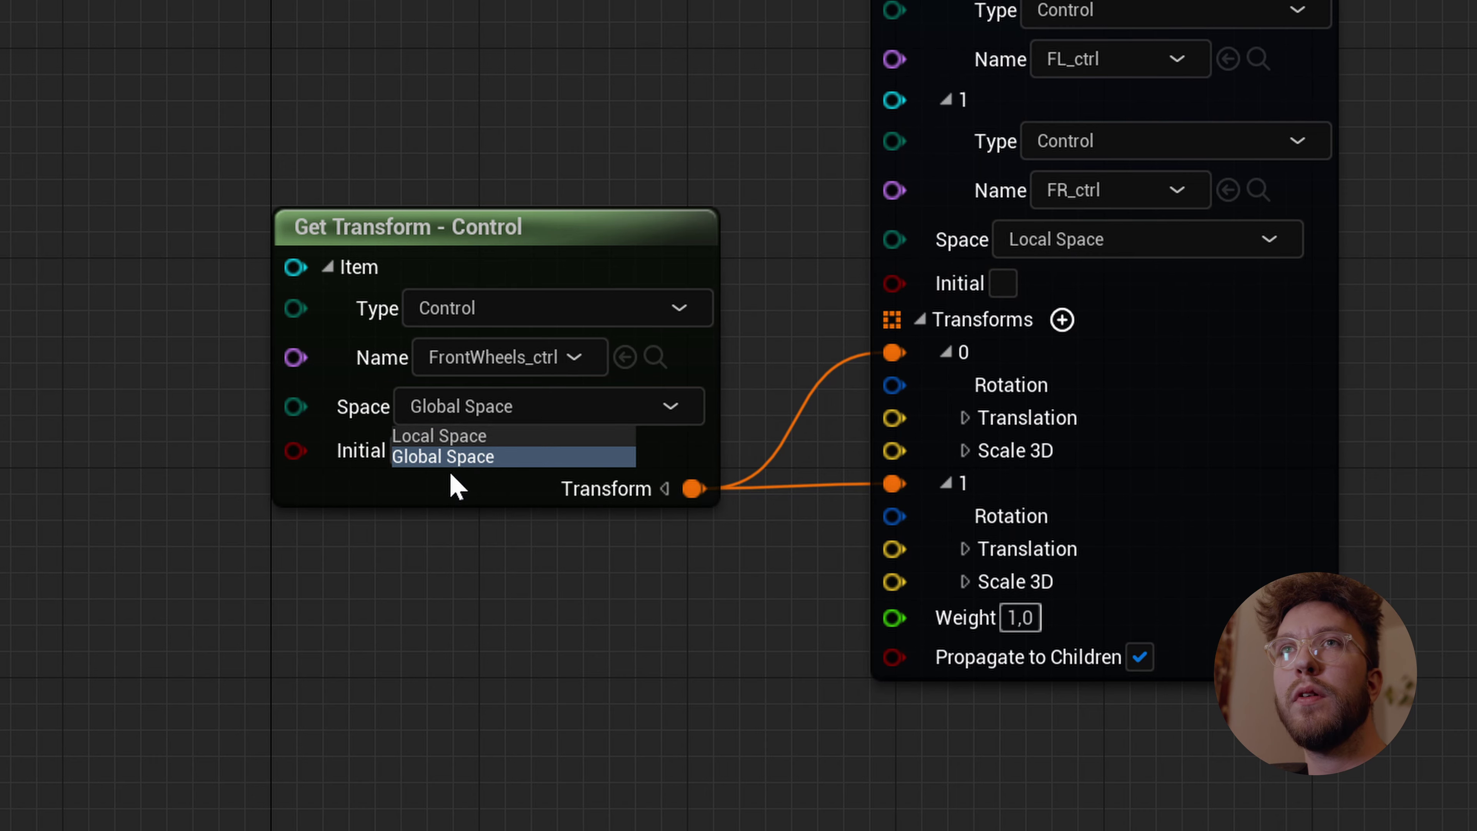
click(428, 435)
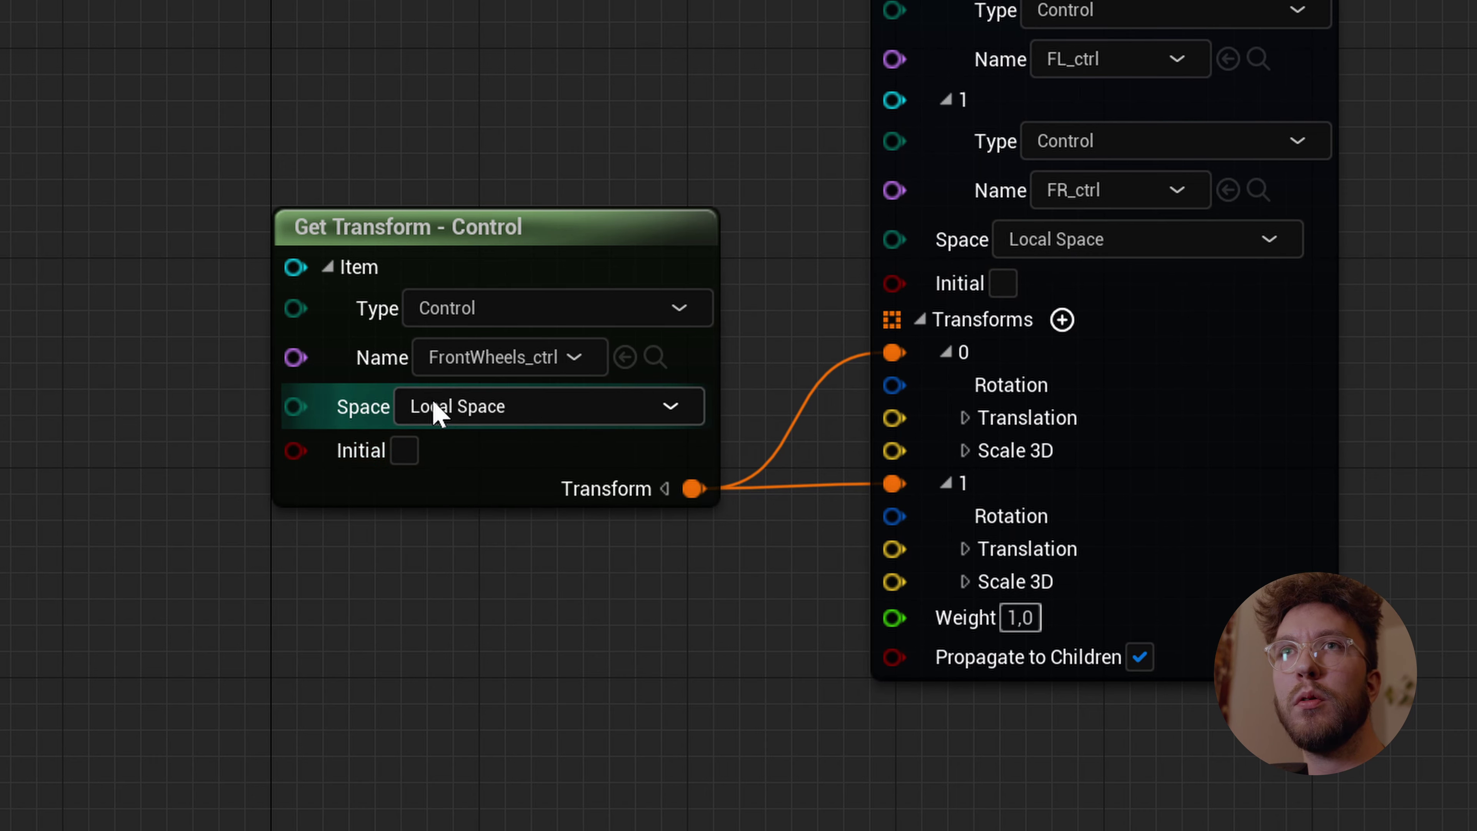
Connect the Body bone node's execution to the Set Transform Array node and move the four wheel node pairs slightly further down.
right_drag(671, 732, 600, 240)
scroll(590, 268, down, 3)
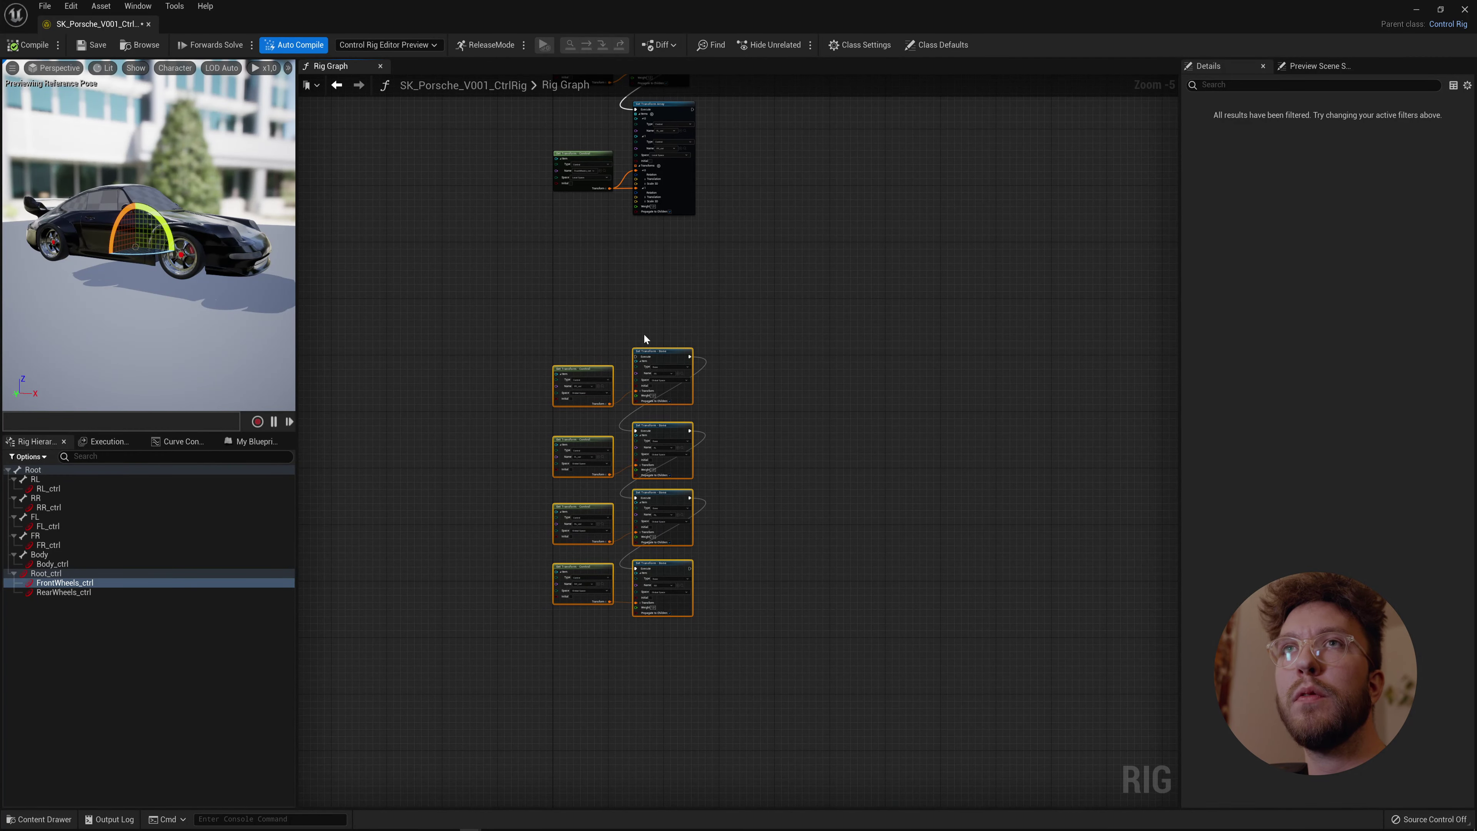
click(659, 351)
drag(568, 330, 767, 604)
drag(649, 457, 652, 473)
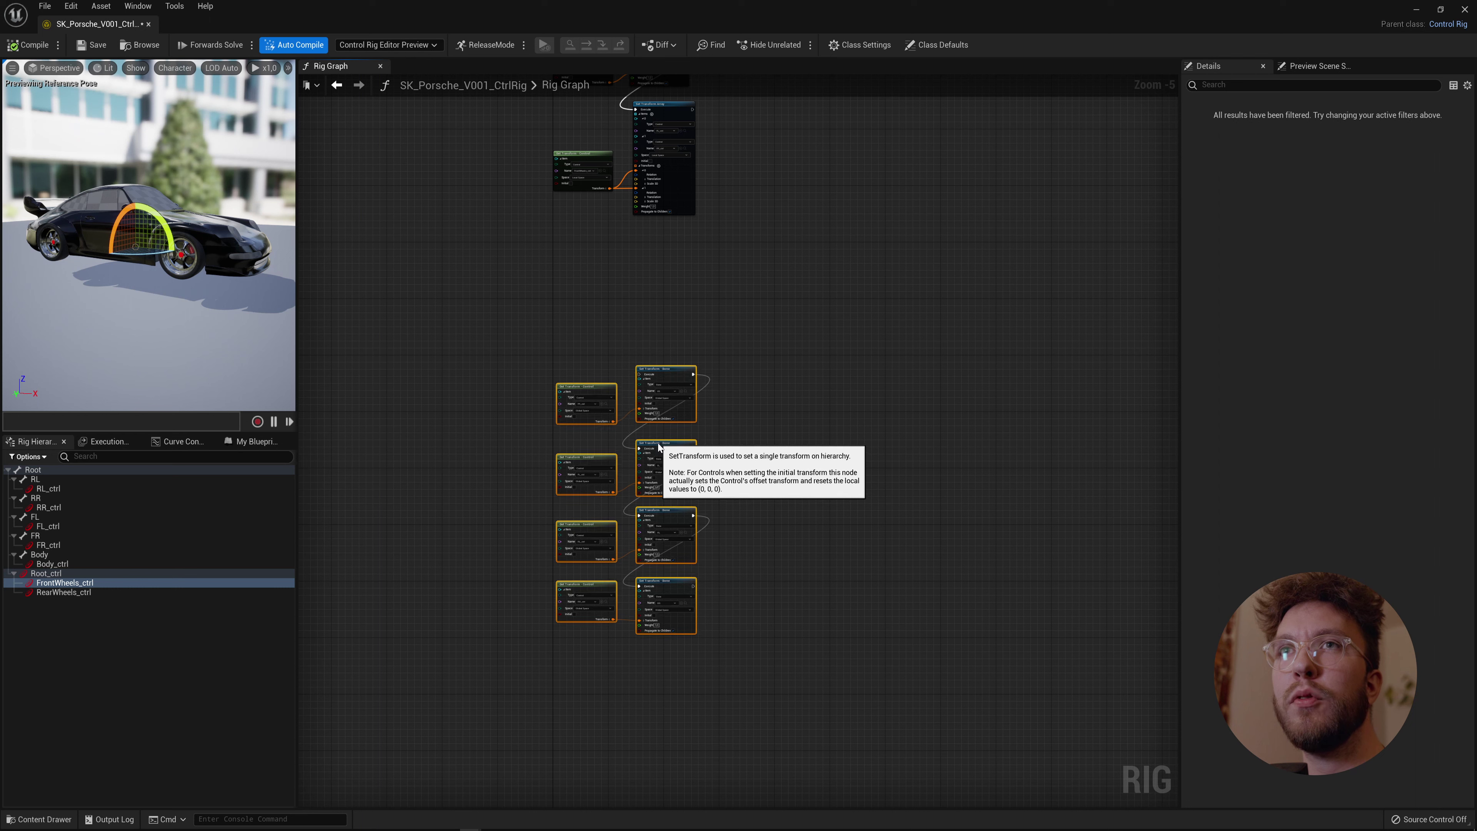
click(789, 323)
Duplicate the FrontWheels_ctrl getter and its Set Transform Array node, placing the copies directly below the originals.
scroll(727, 242, up, 2)
right_drag(727, 241, 809, 501)
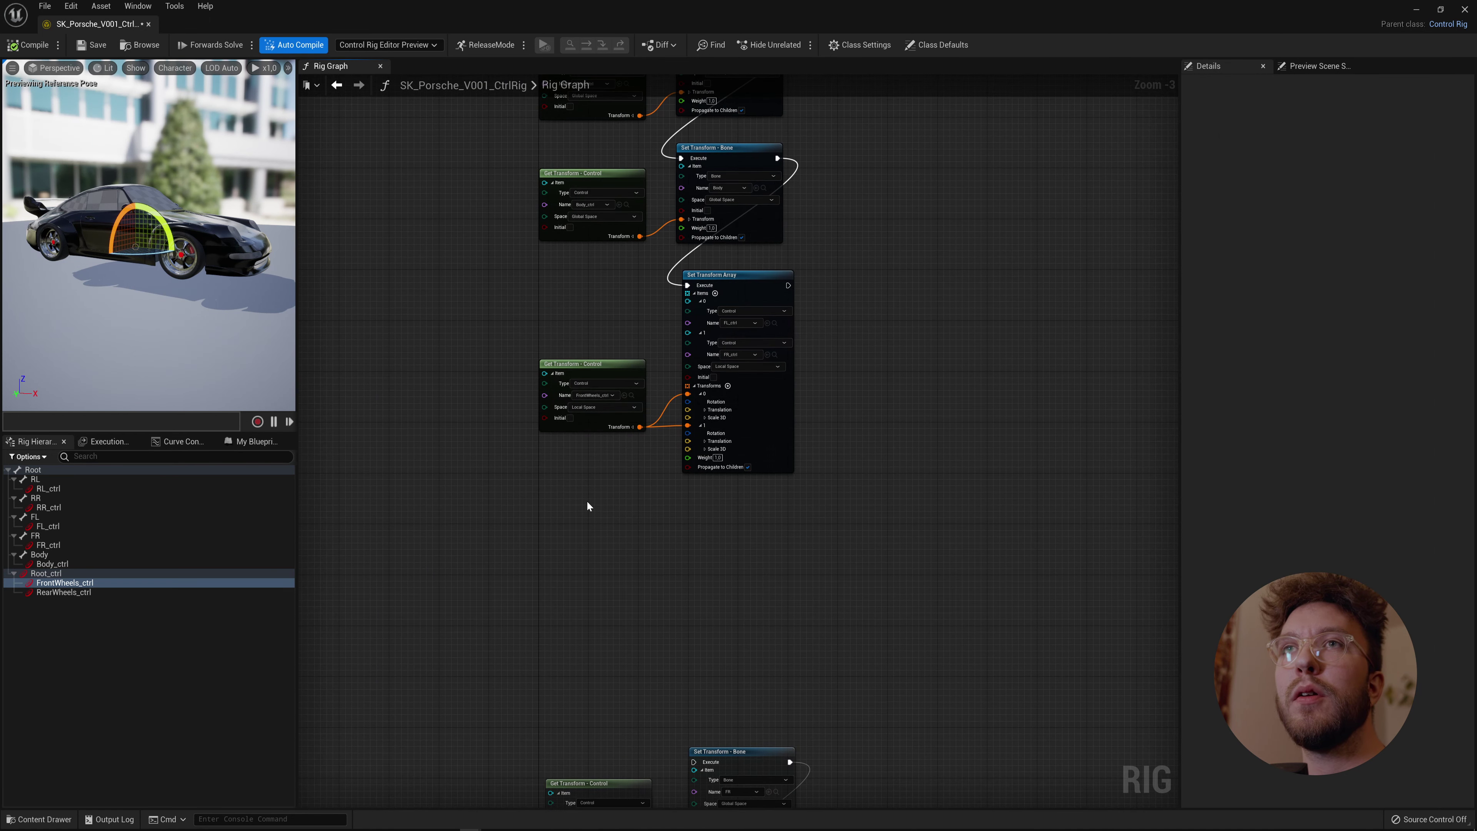
drag(587, 507, 735, 286)
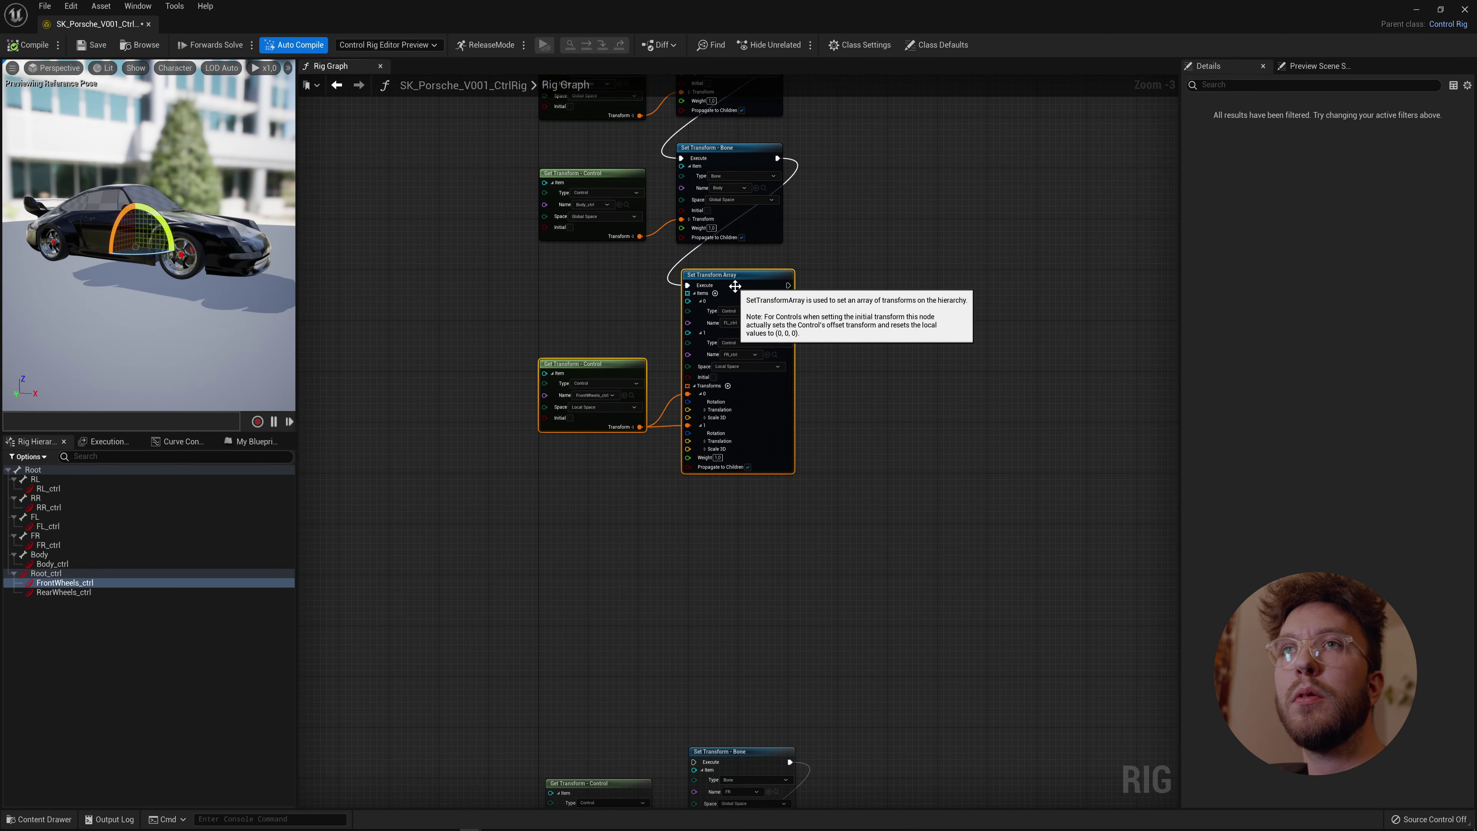
key(ctrl+c)
key(ctrl+v)
drag(983, 329, 708, 505)
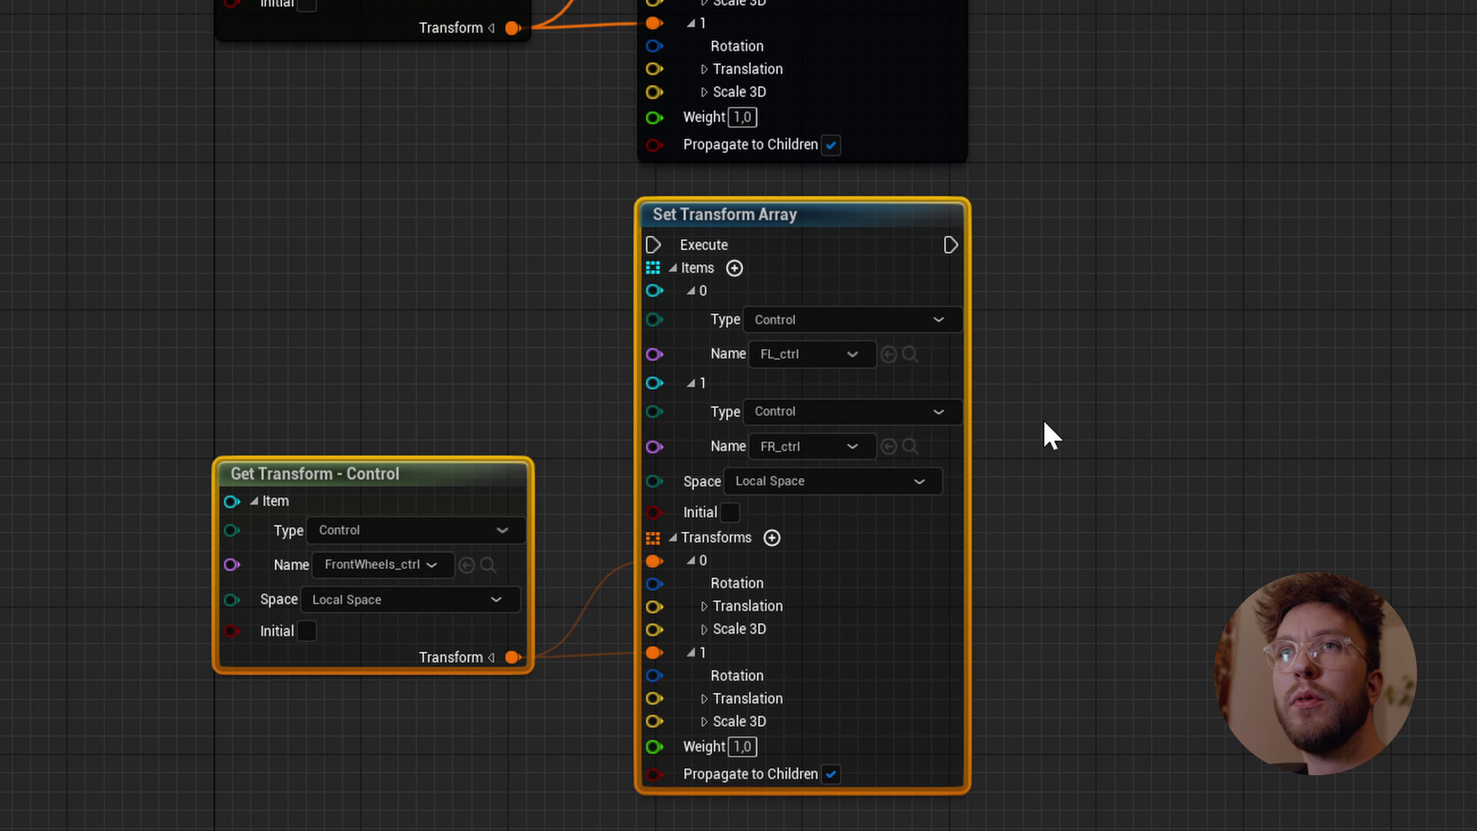
Assign RL_ctrl and RR_ctrl to the duplicated array node's items and RearWheels_ctrl to the duplicated getter.
click(800, 355)
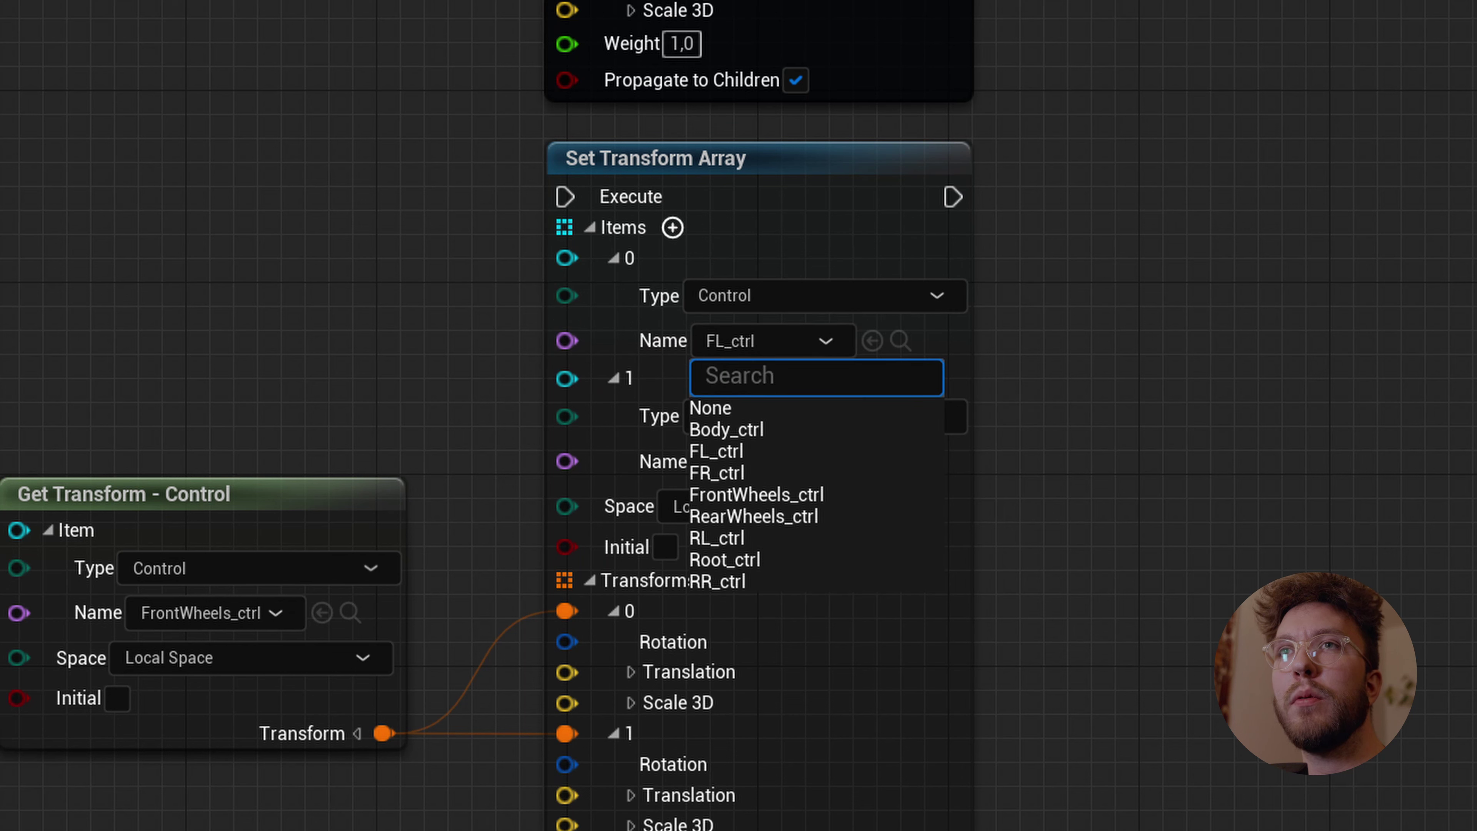
click(738, 538)
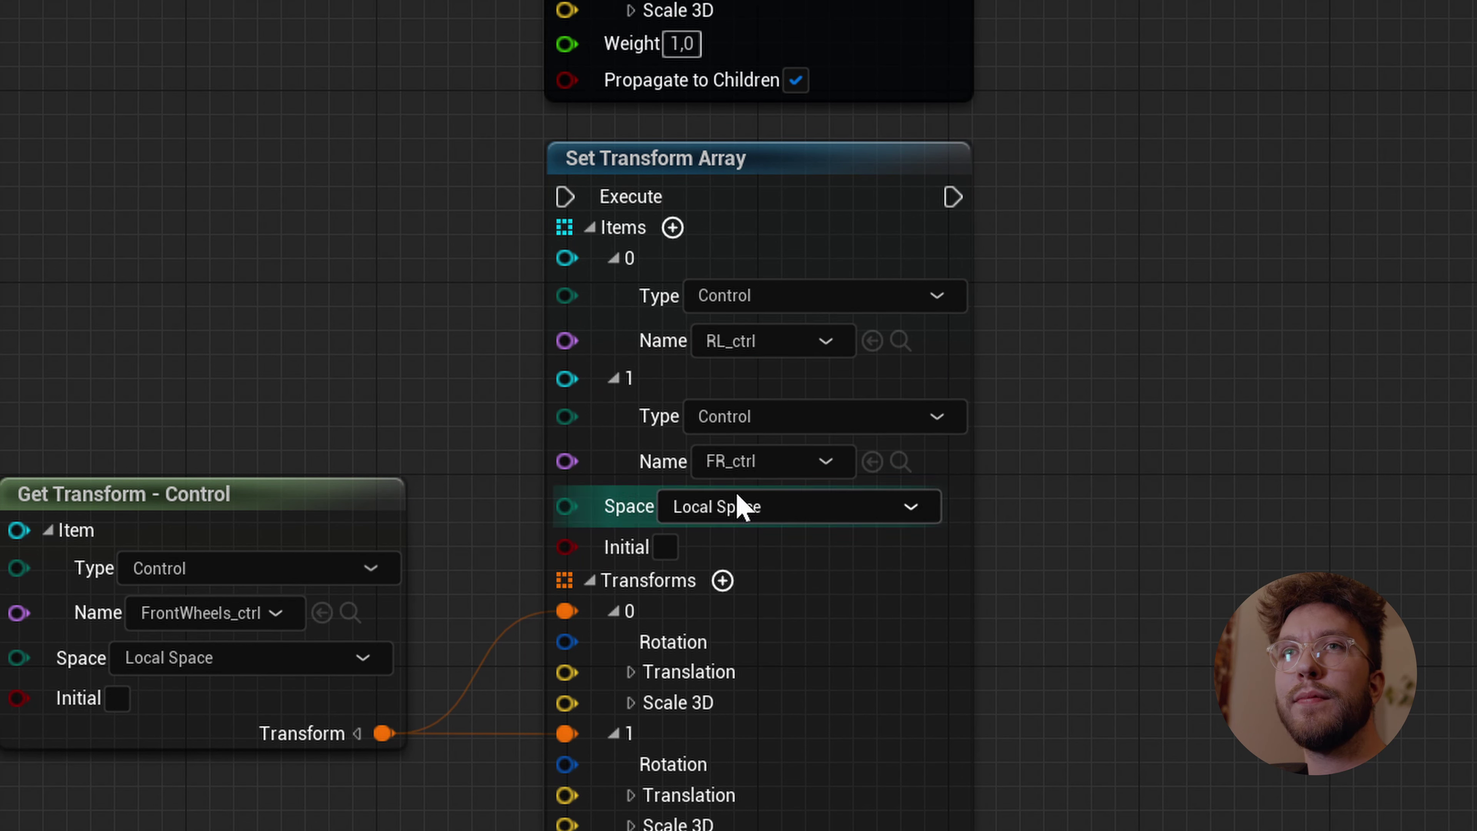
click(729, 463)
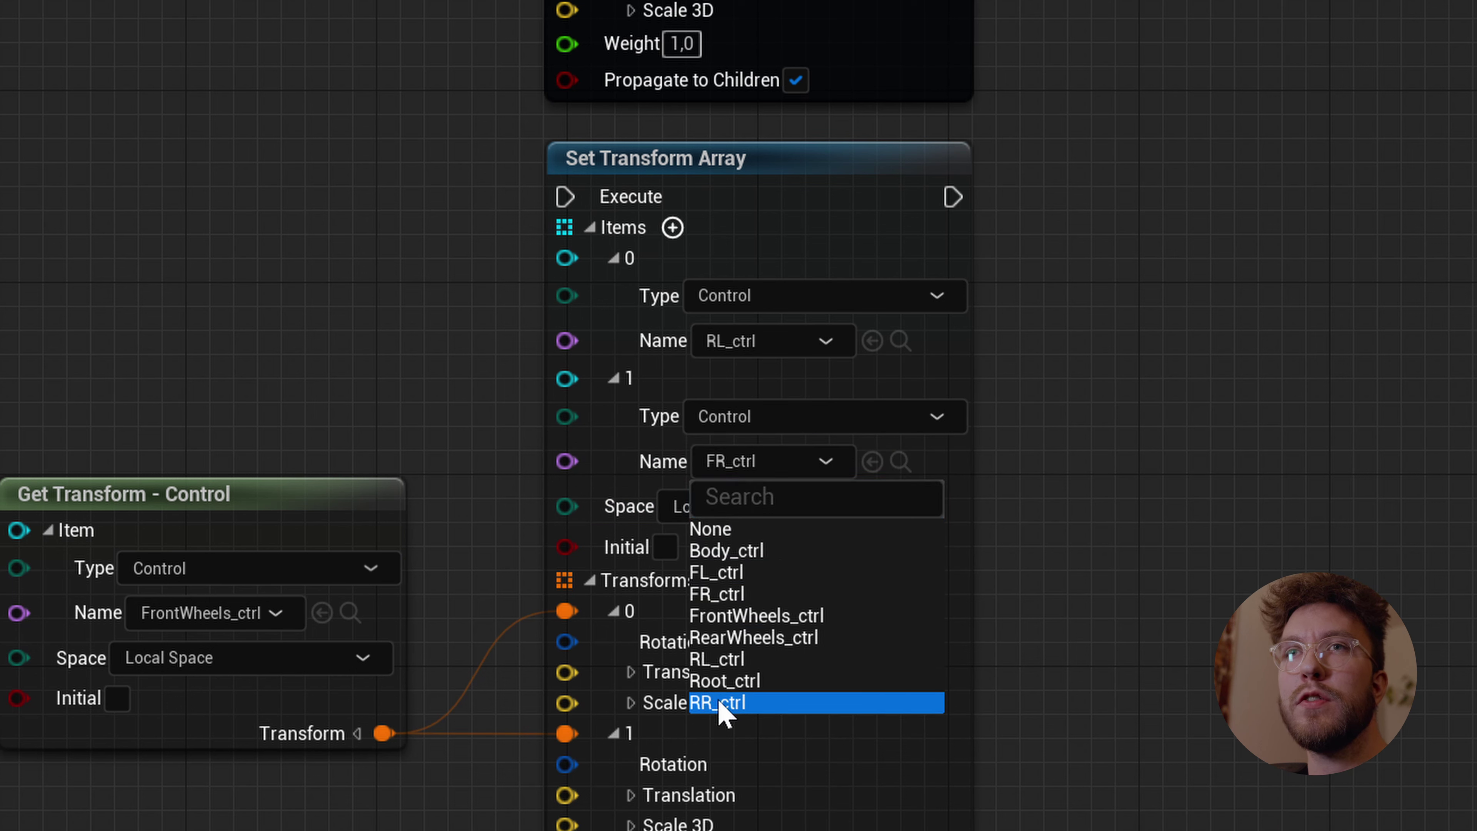
click(765, 704)
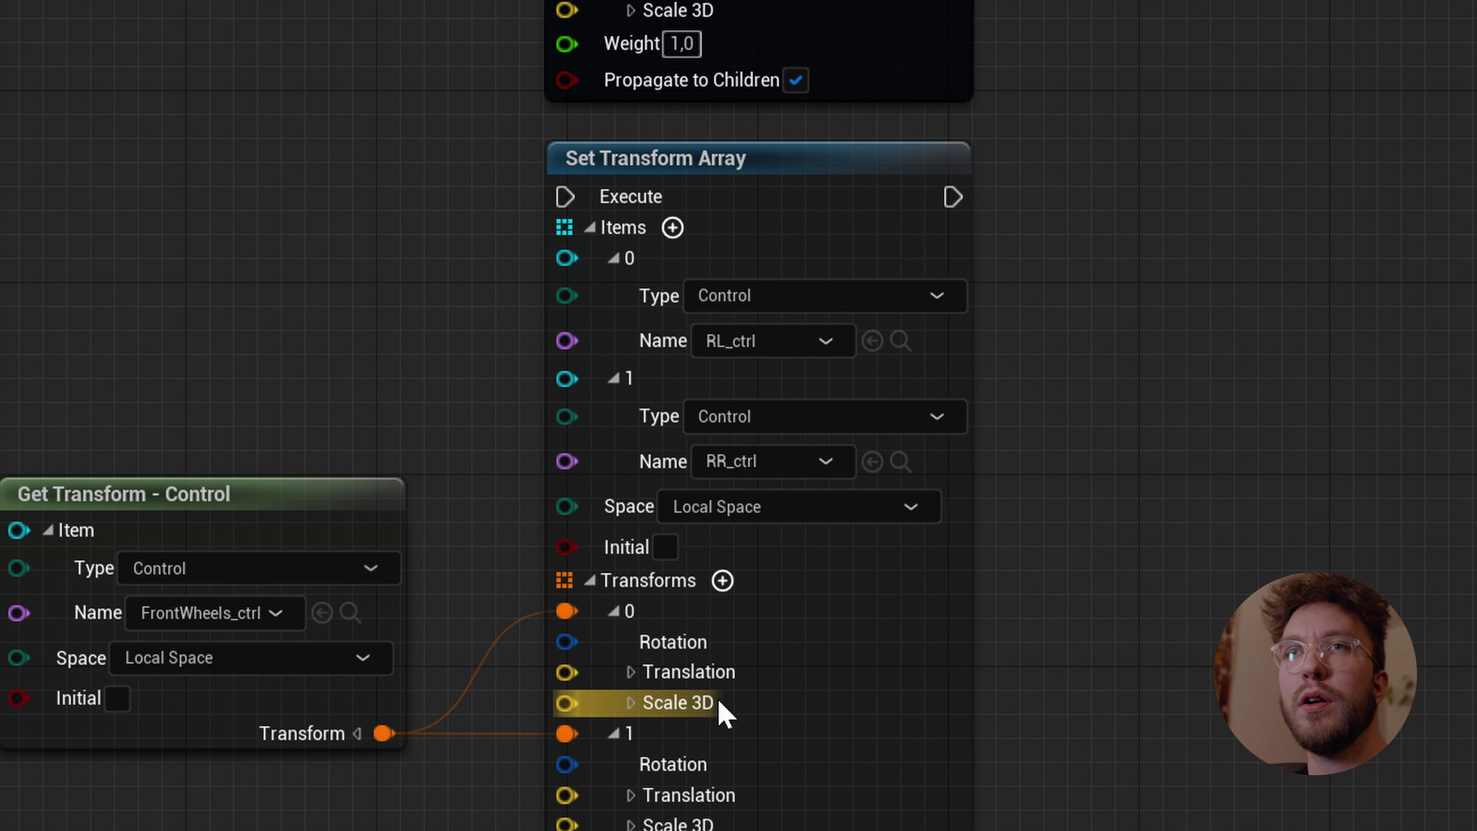
click(208, 619)
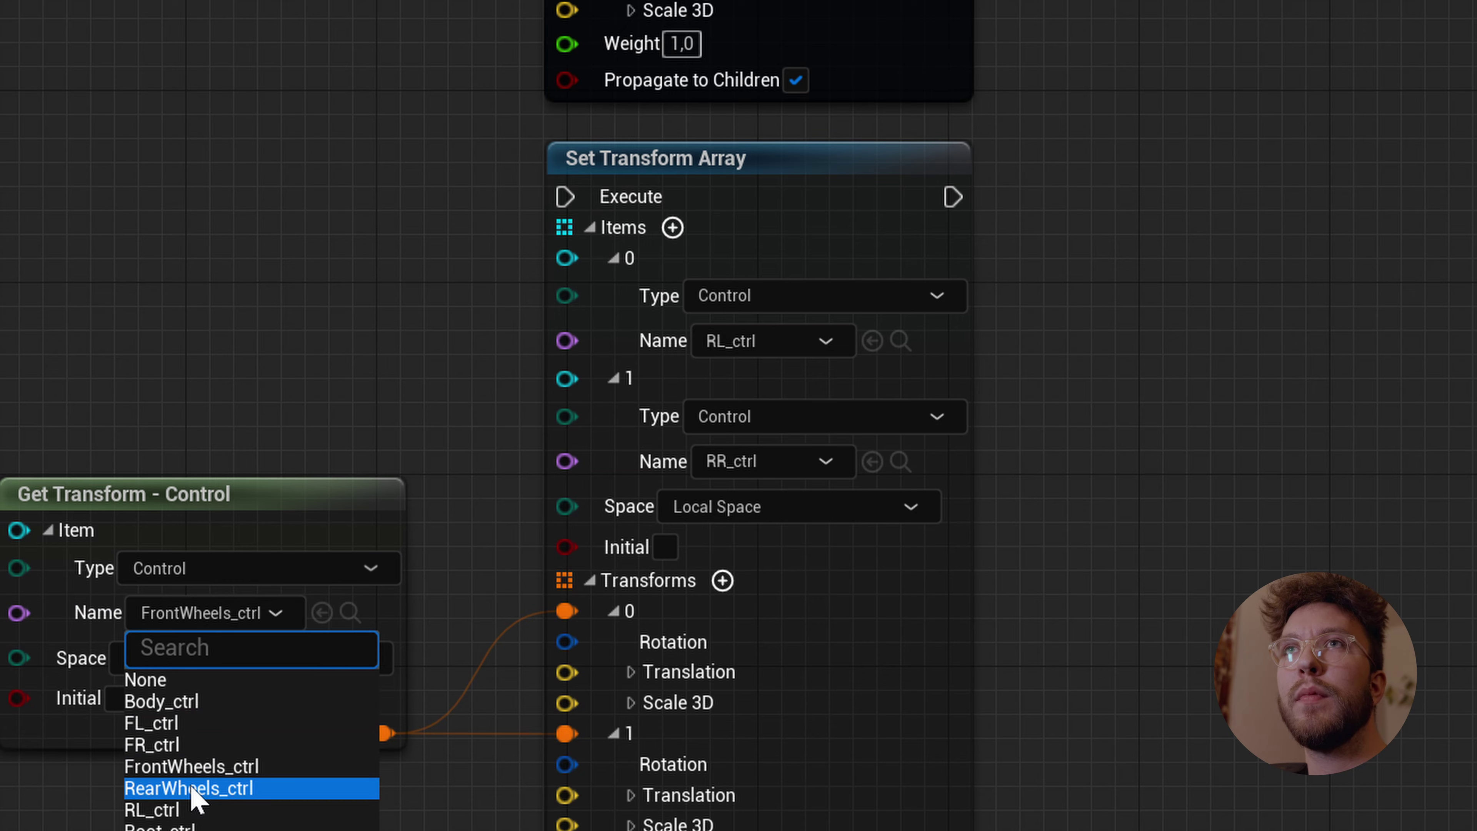
click(161, 790)
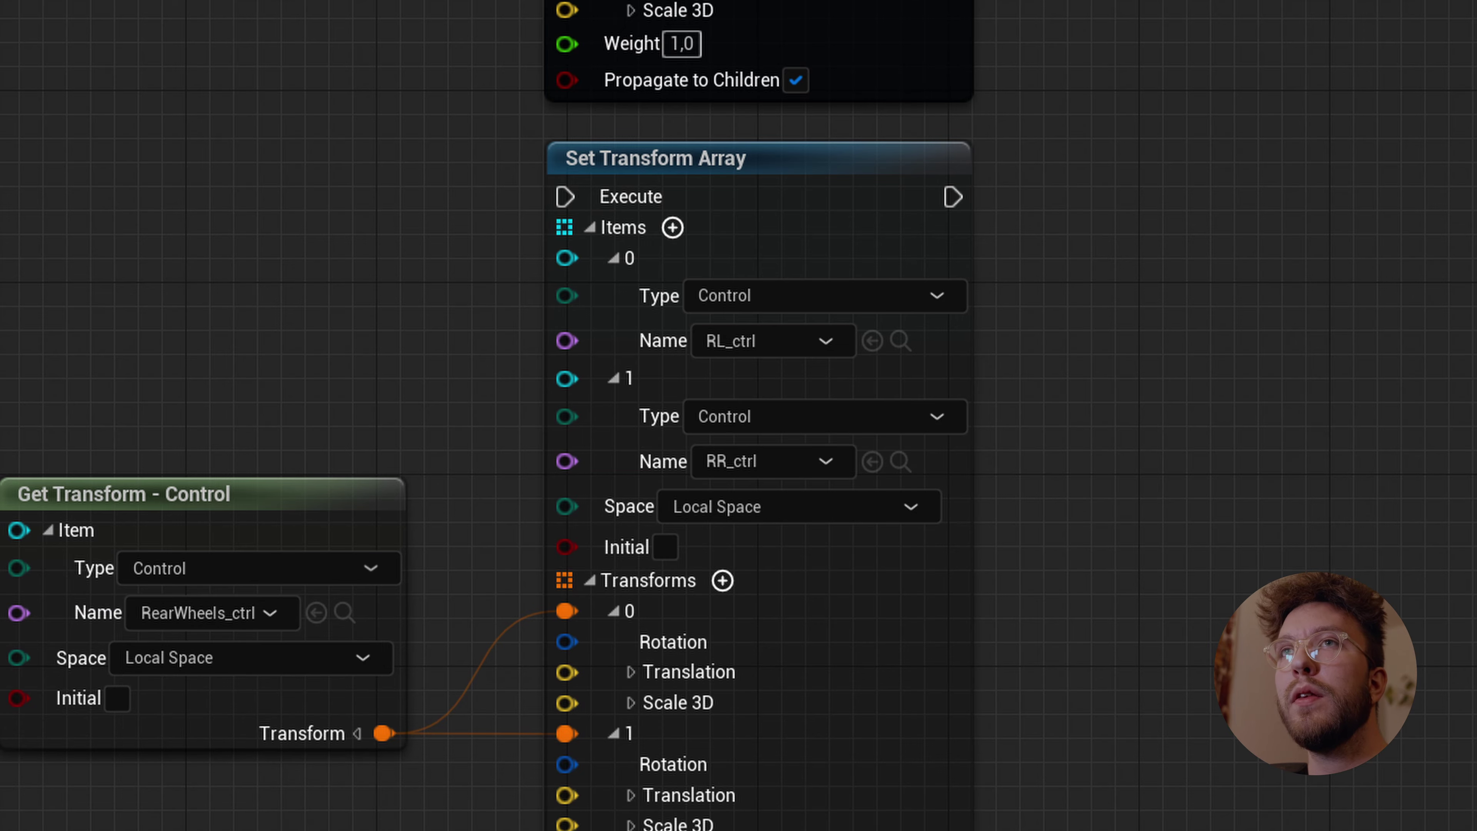
Chain execution from the front wheels' array node to the rear wheels' array node and on to the FR bone node.
right_drag(556, 463, 581, 607)
right_drag(916, 205, 903, 302)
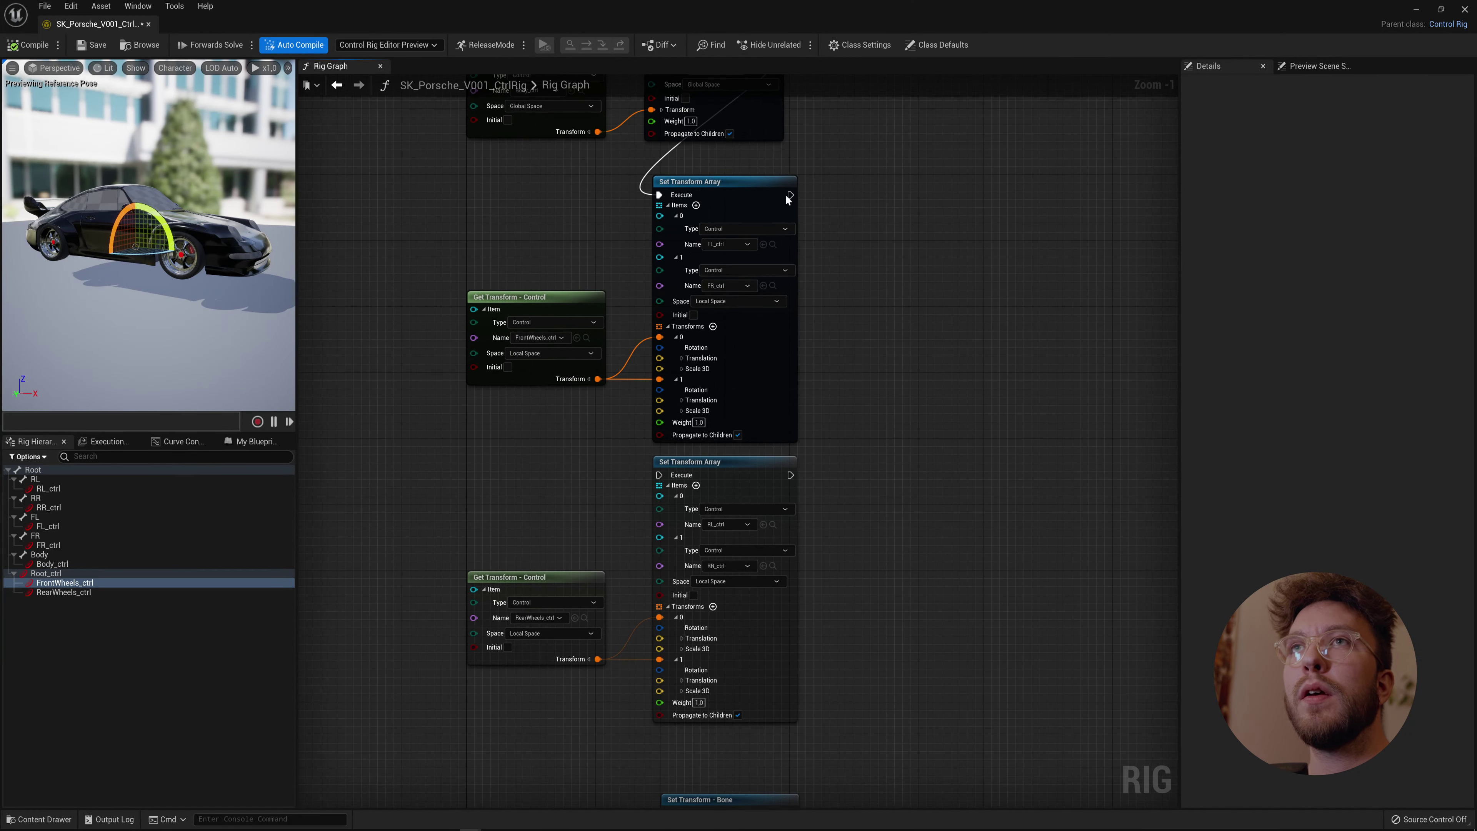
drag(789, 195, 659, 475)
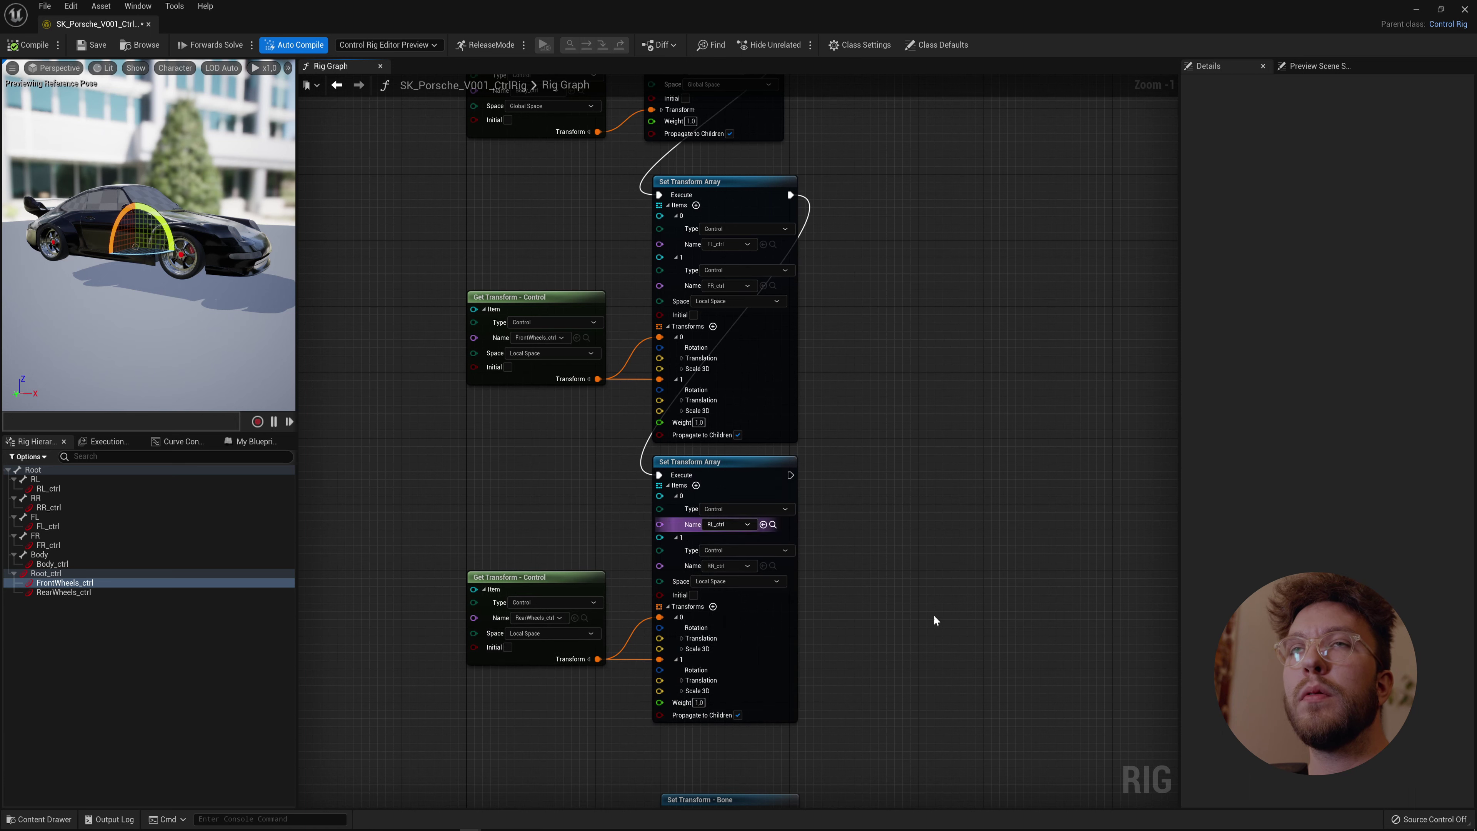
right_drag(934, 620, 925, 436)
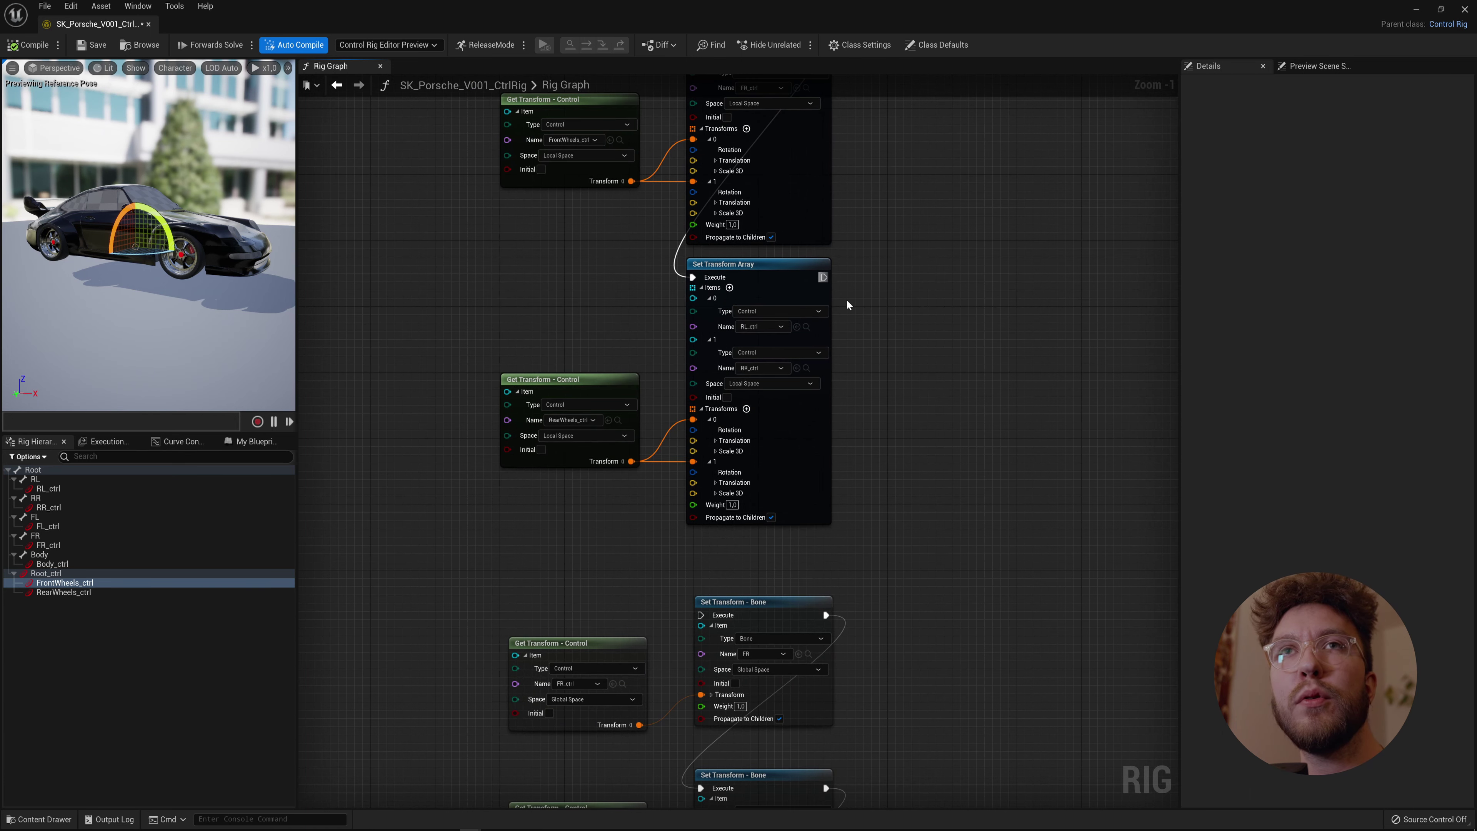
drag(824, 278, 701, 615)
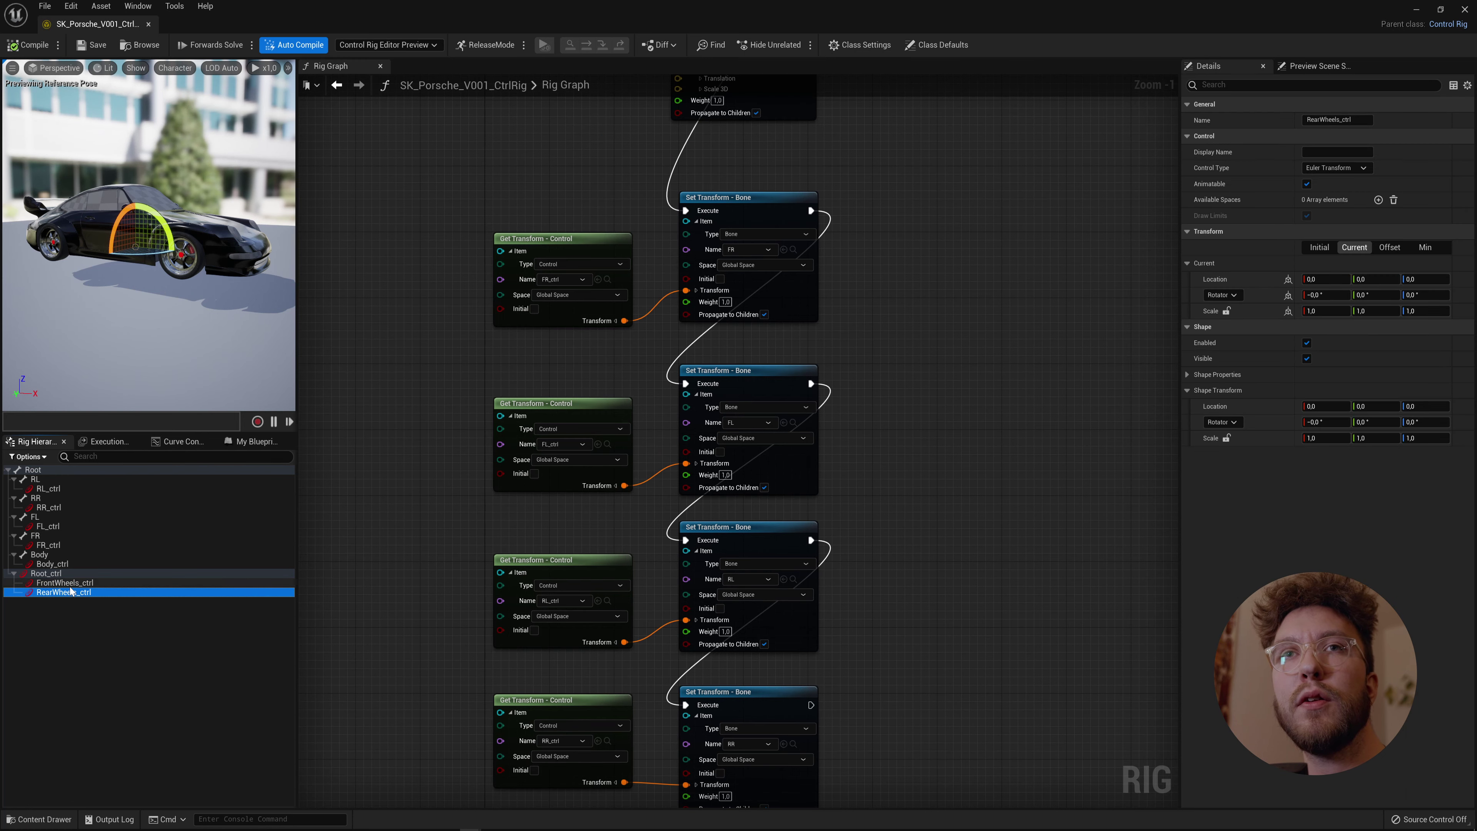
Test the front wheels by rotating FrontWheels_ctrl in the preview, and compile the Control Rig.
click(64, 583)
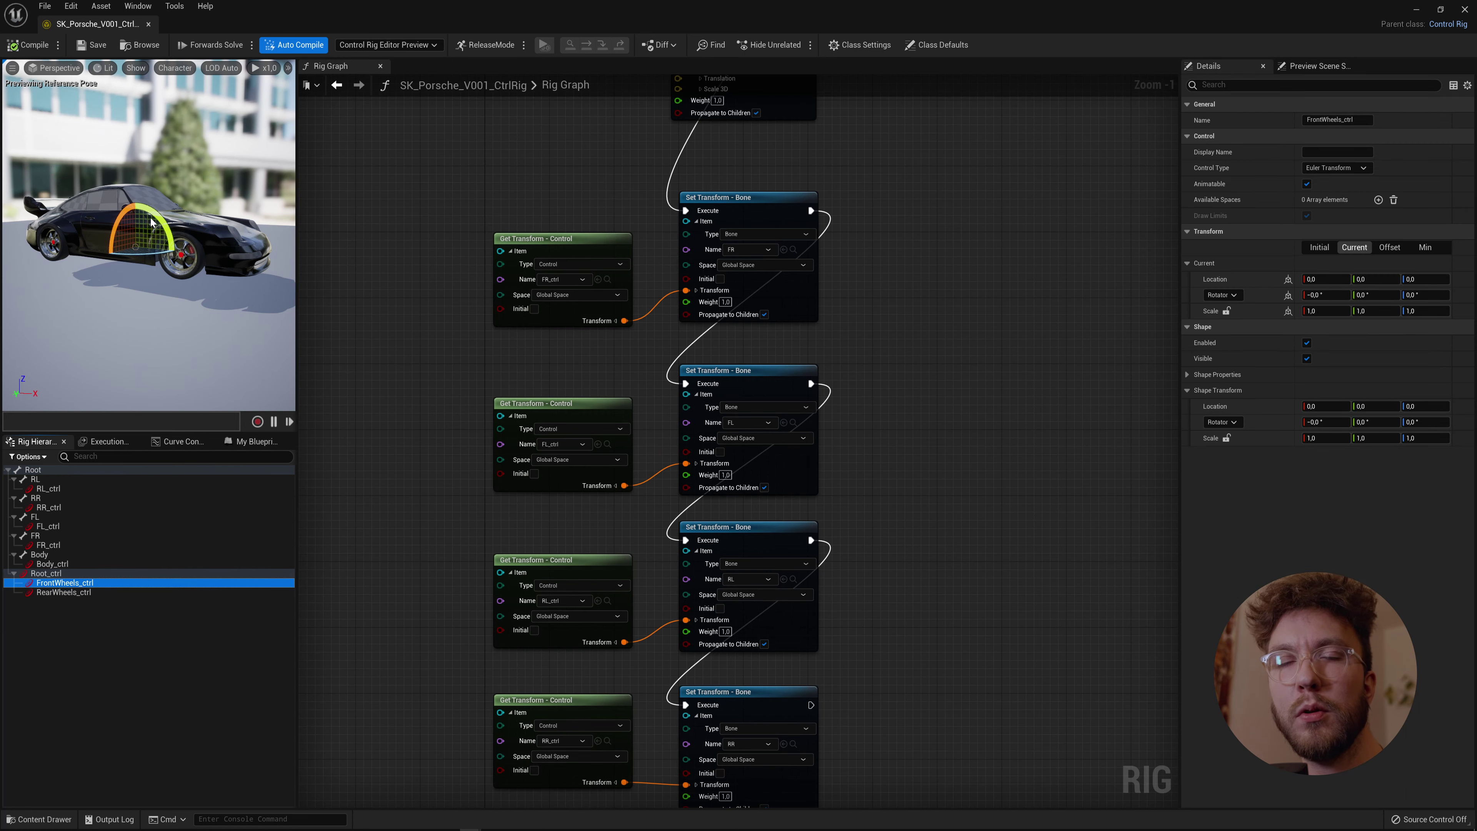
drag(152, 222, 109, 234)
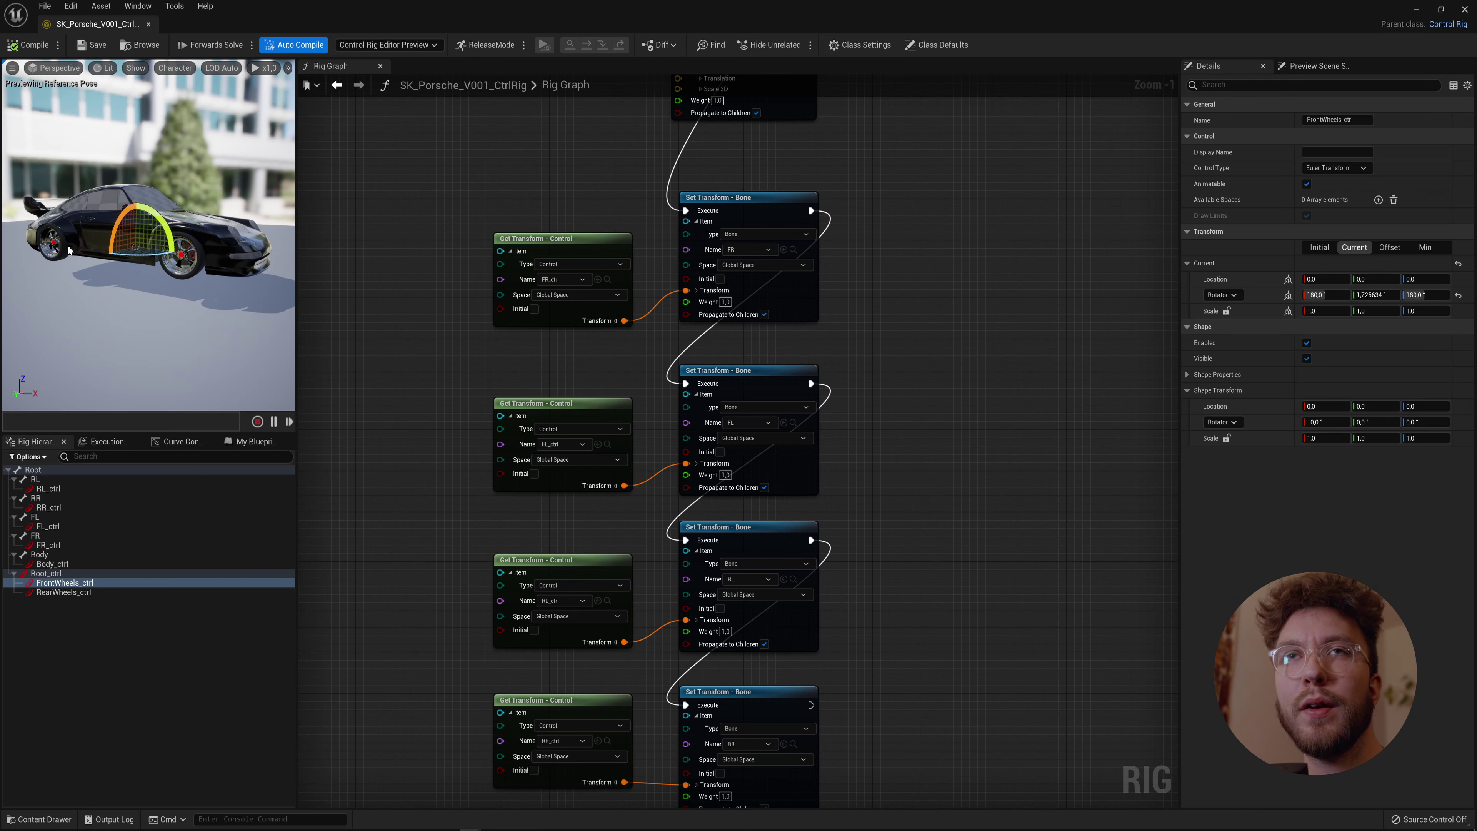
click(26, 49)
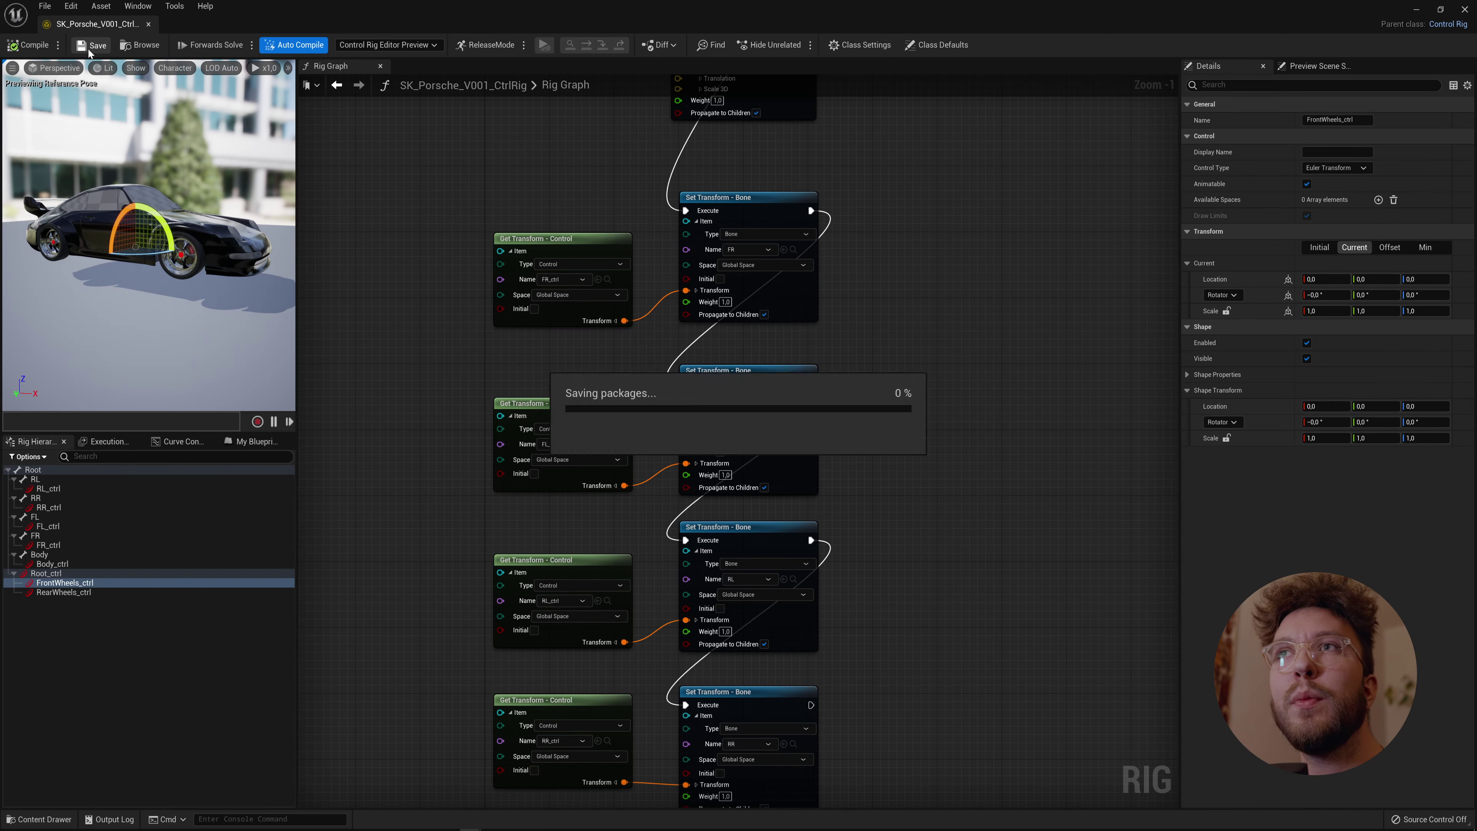
Disable Animatable for the four wheel controls RL_ctrl, RR_ctrl, FL_ctrl and FR_ctrl.
scroll(954, 387, down, 3)
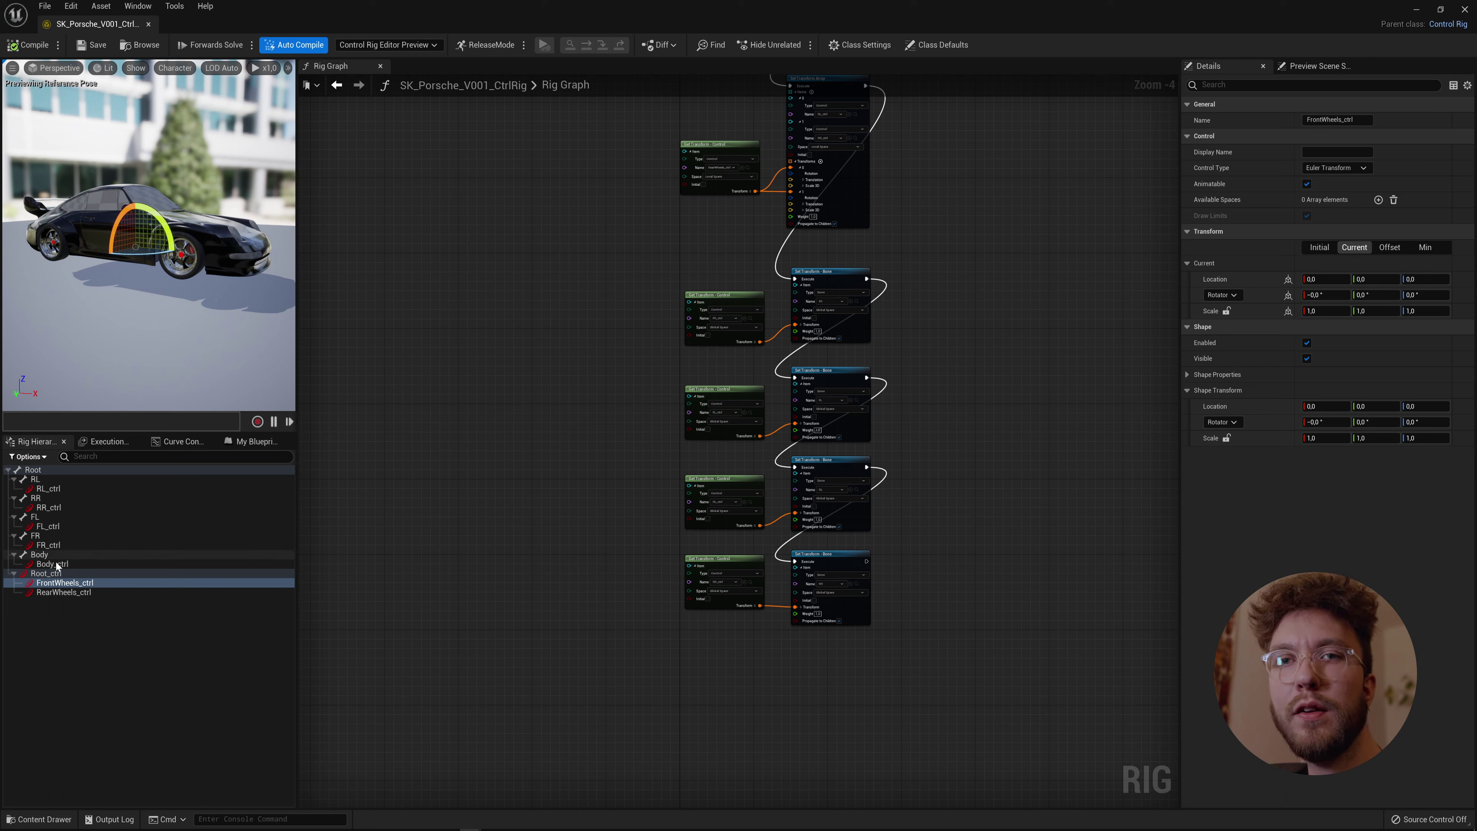
click(51, 489)
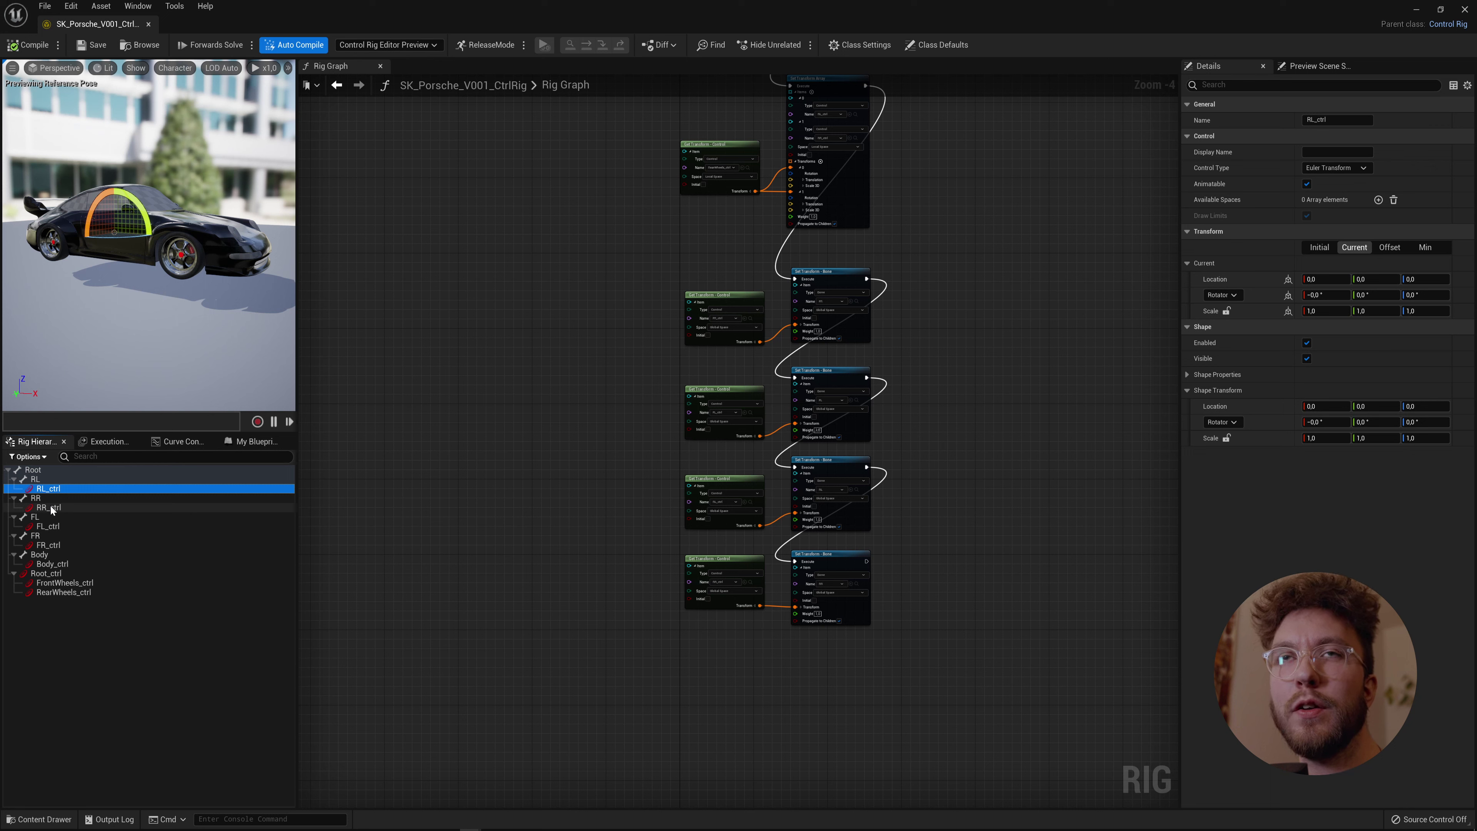
ctrl+click(50, 506)
ctrl+click(50, 526)
ctrl+click(52, 544)
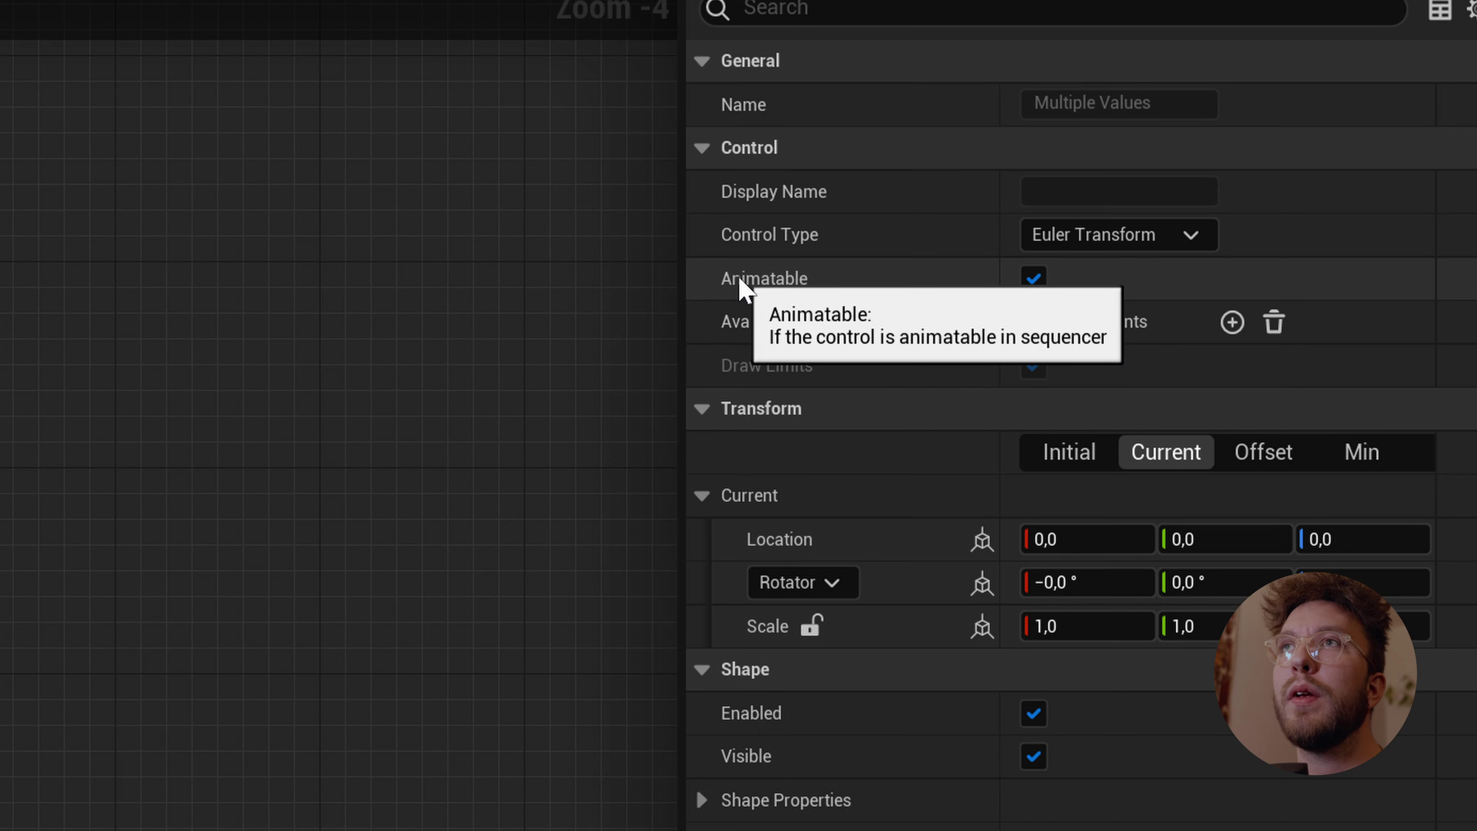
click(1034, 280)
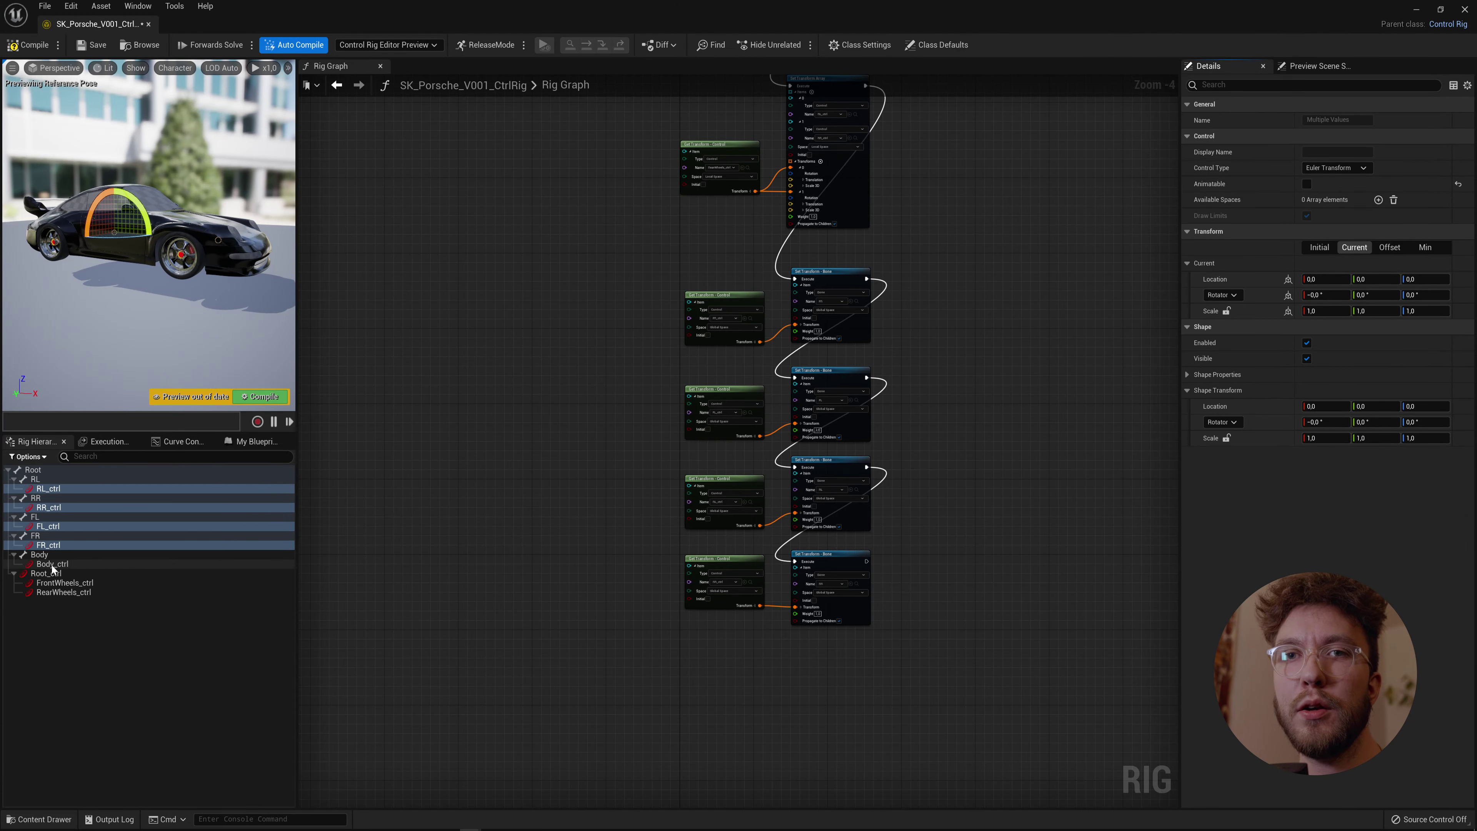
Disable Animatable for Root_ctrl, and compile and save the Control Rig.
click(47, 573)
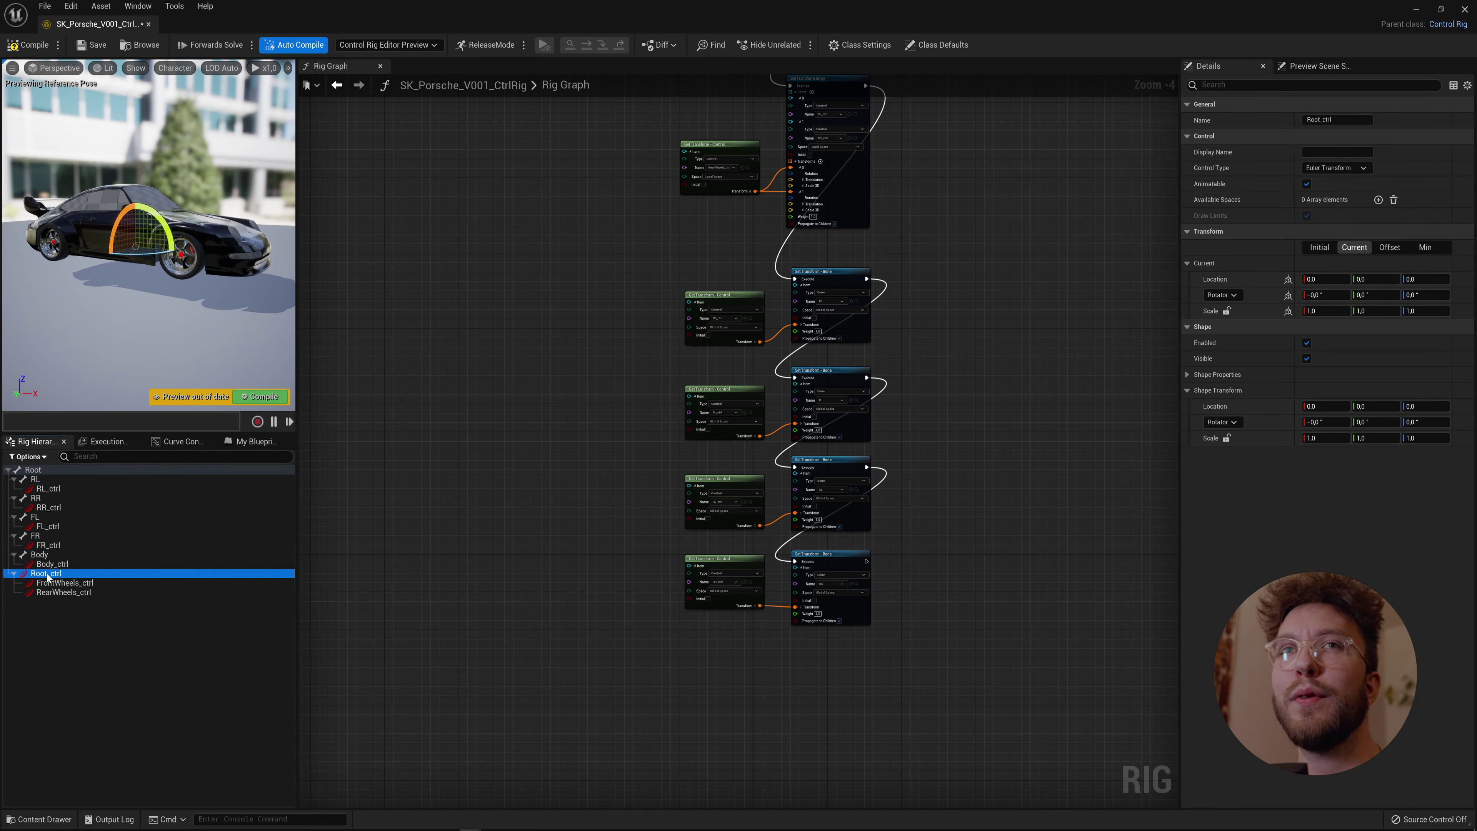
click(1307, 185)
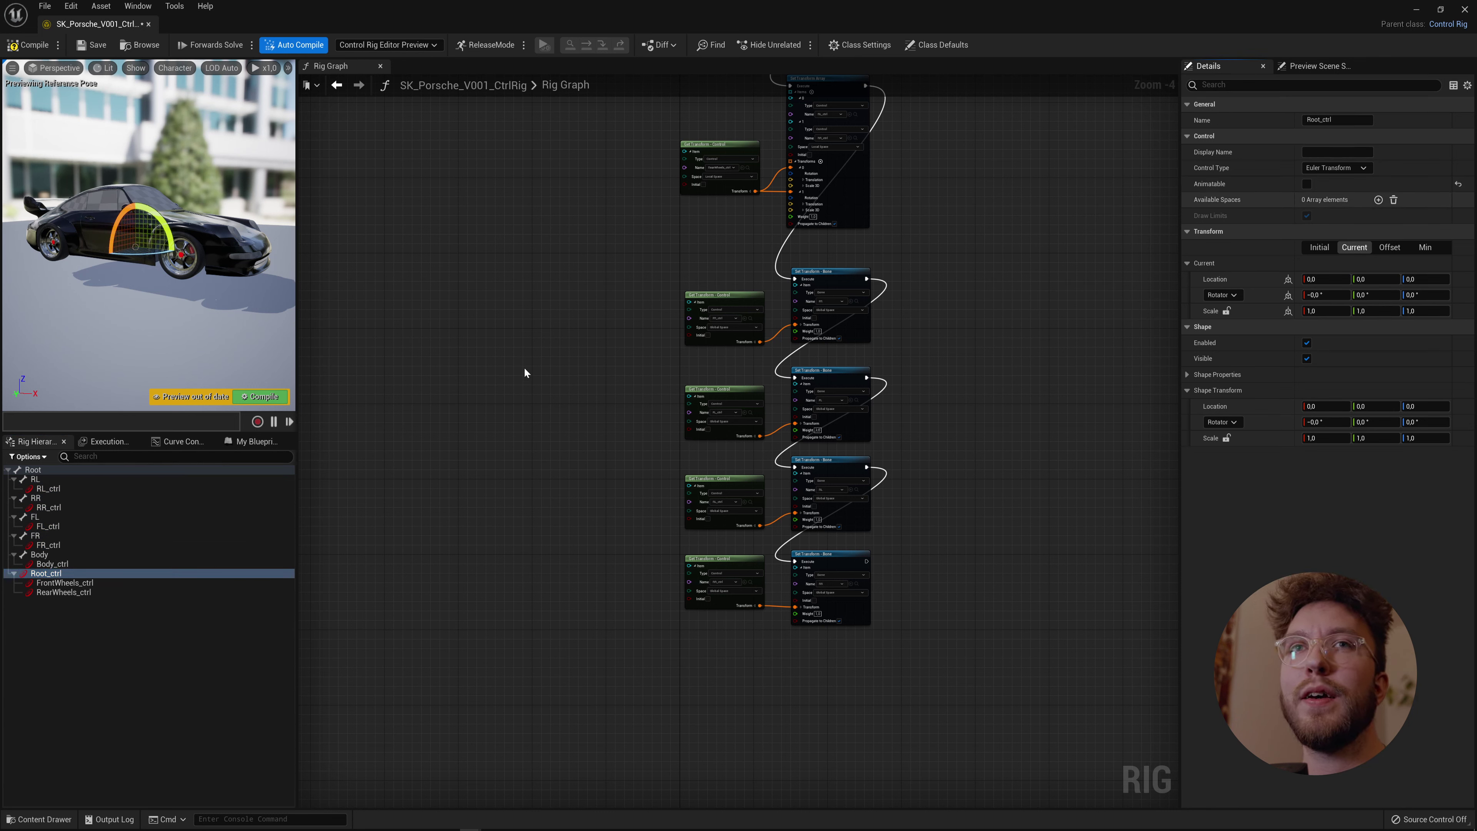
click(32, 45)
click(93, 45)
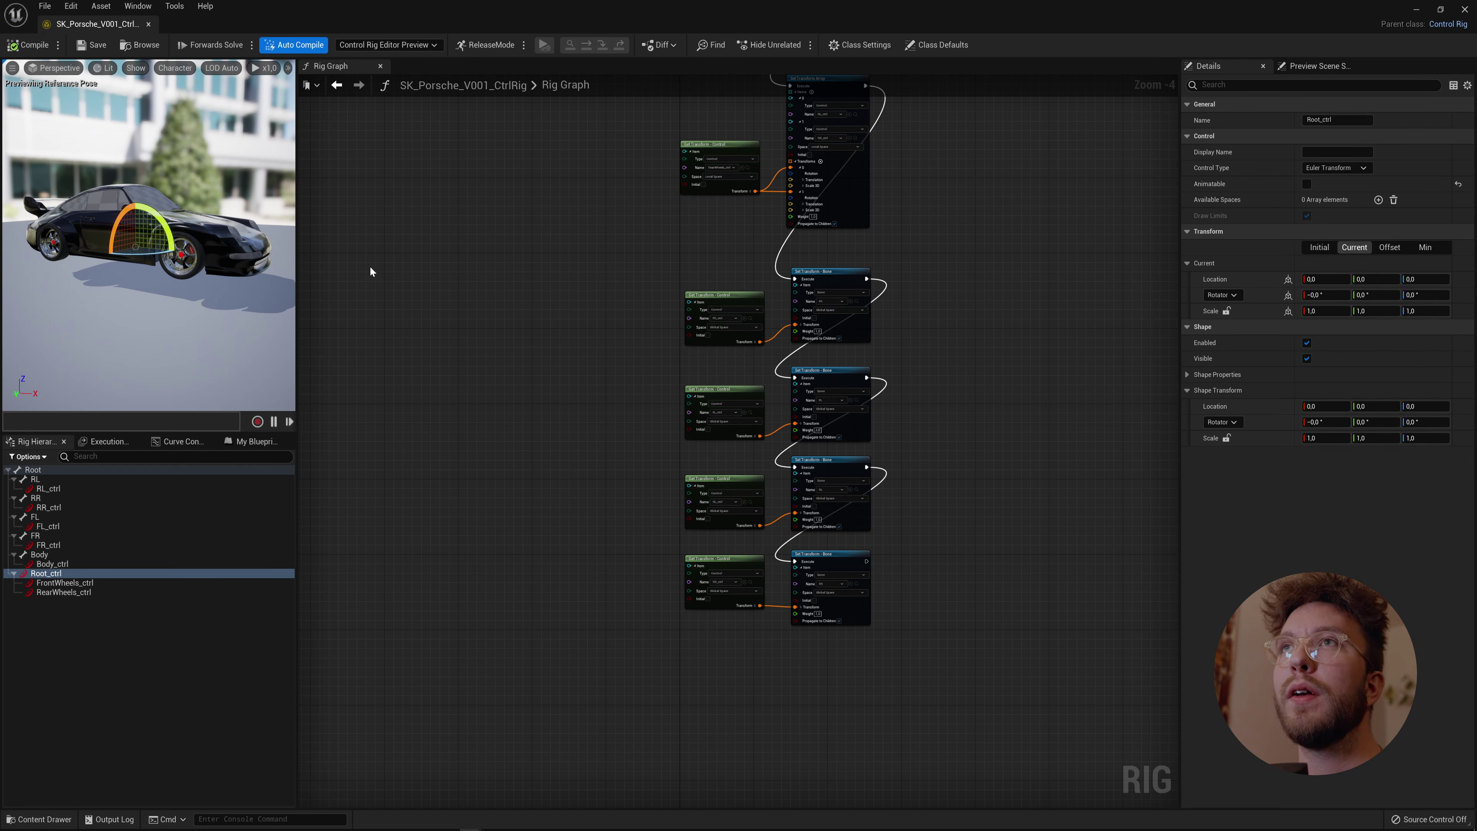
Set the control type of FrontWheels_ctrl and RearWheels_ctrl together to Rotator.
click(76, 584)
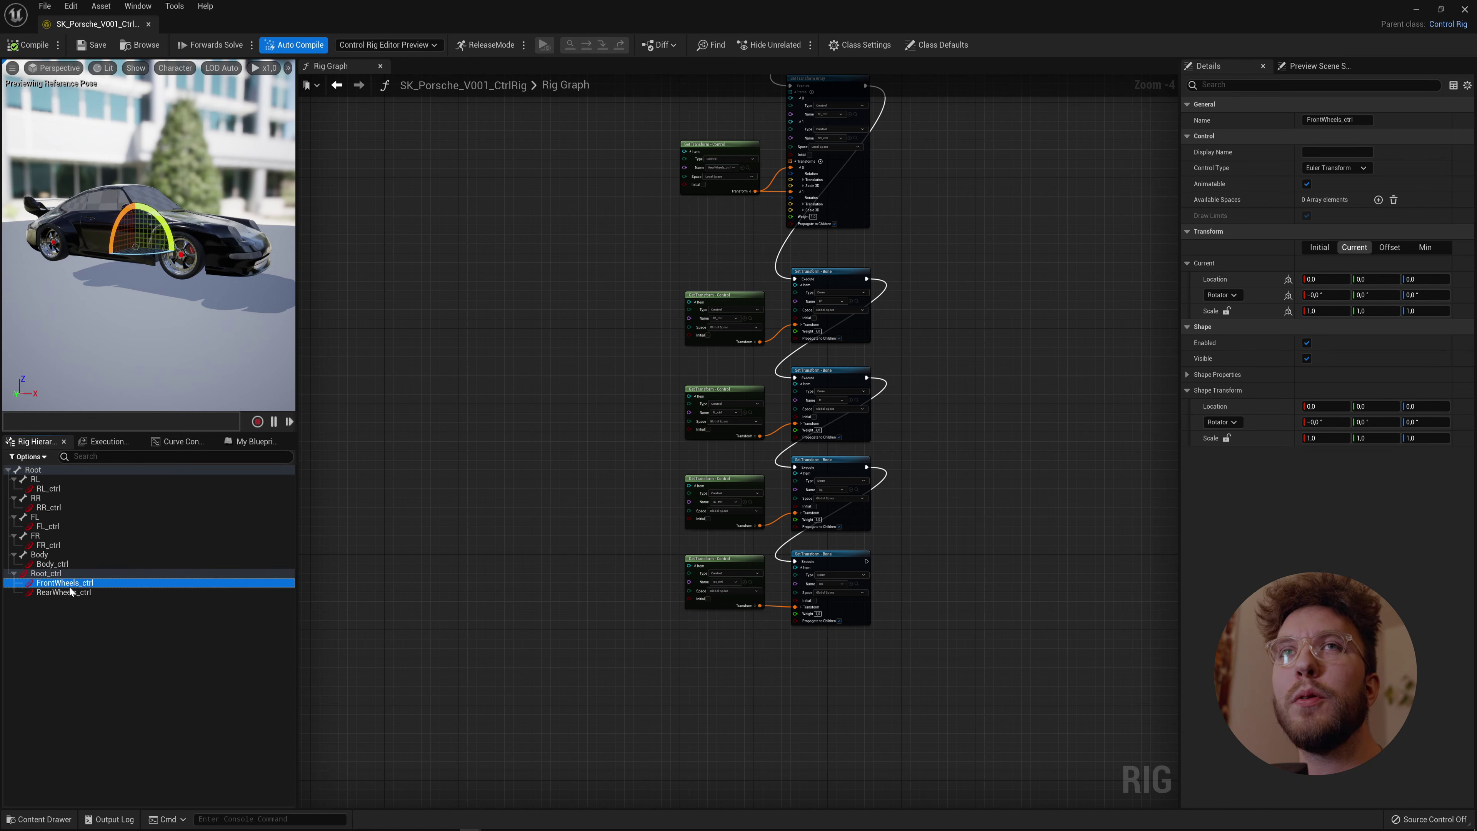
shift+click(68, 592)
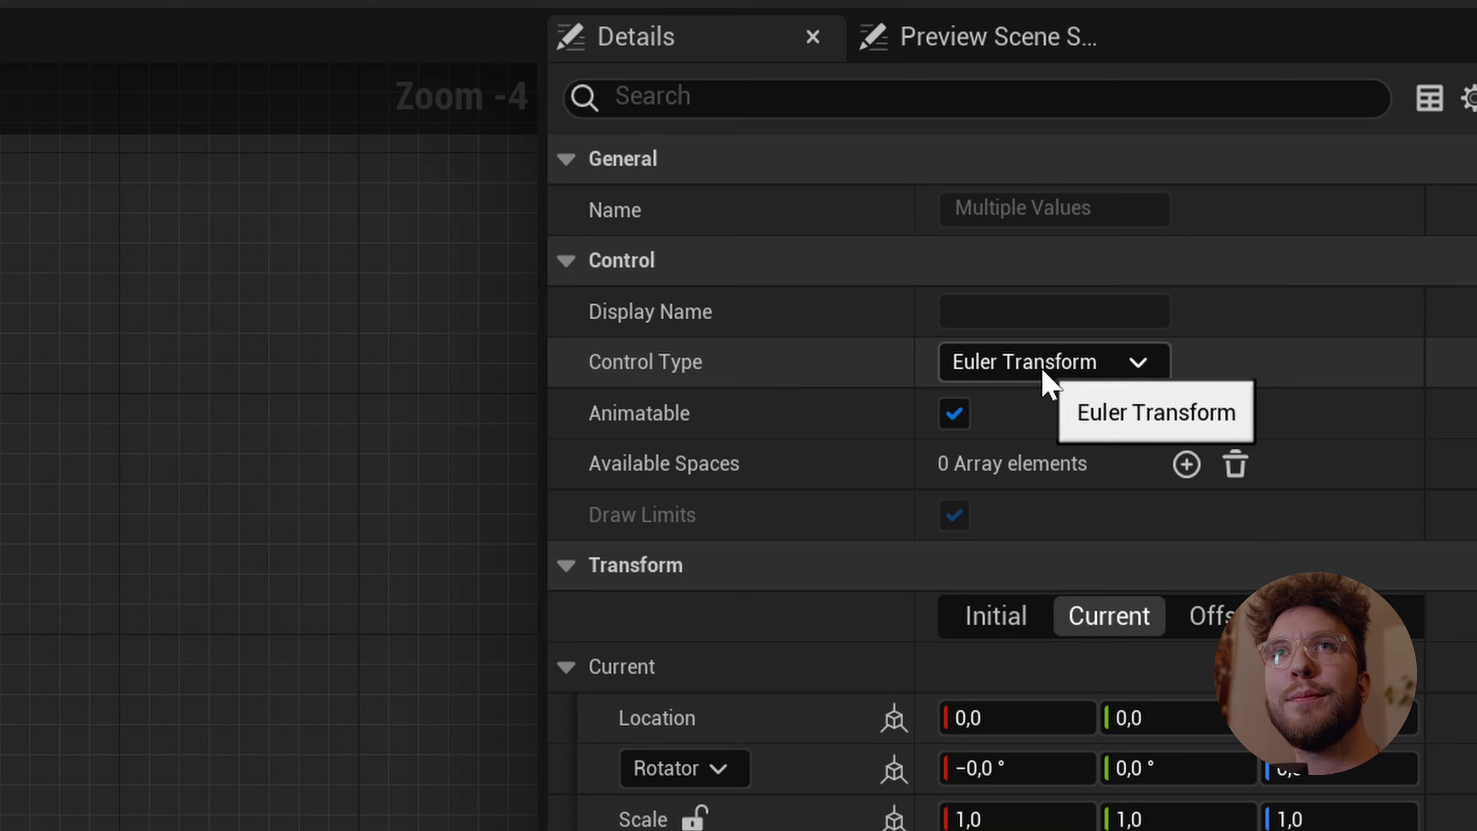
click(1334, 169)
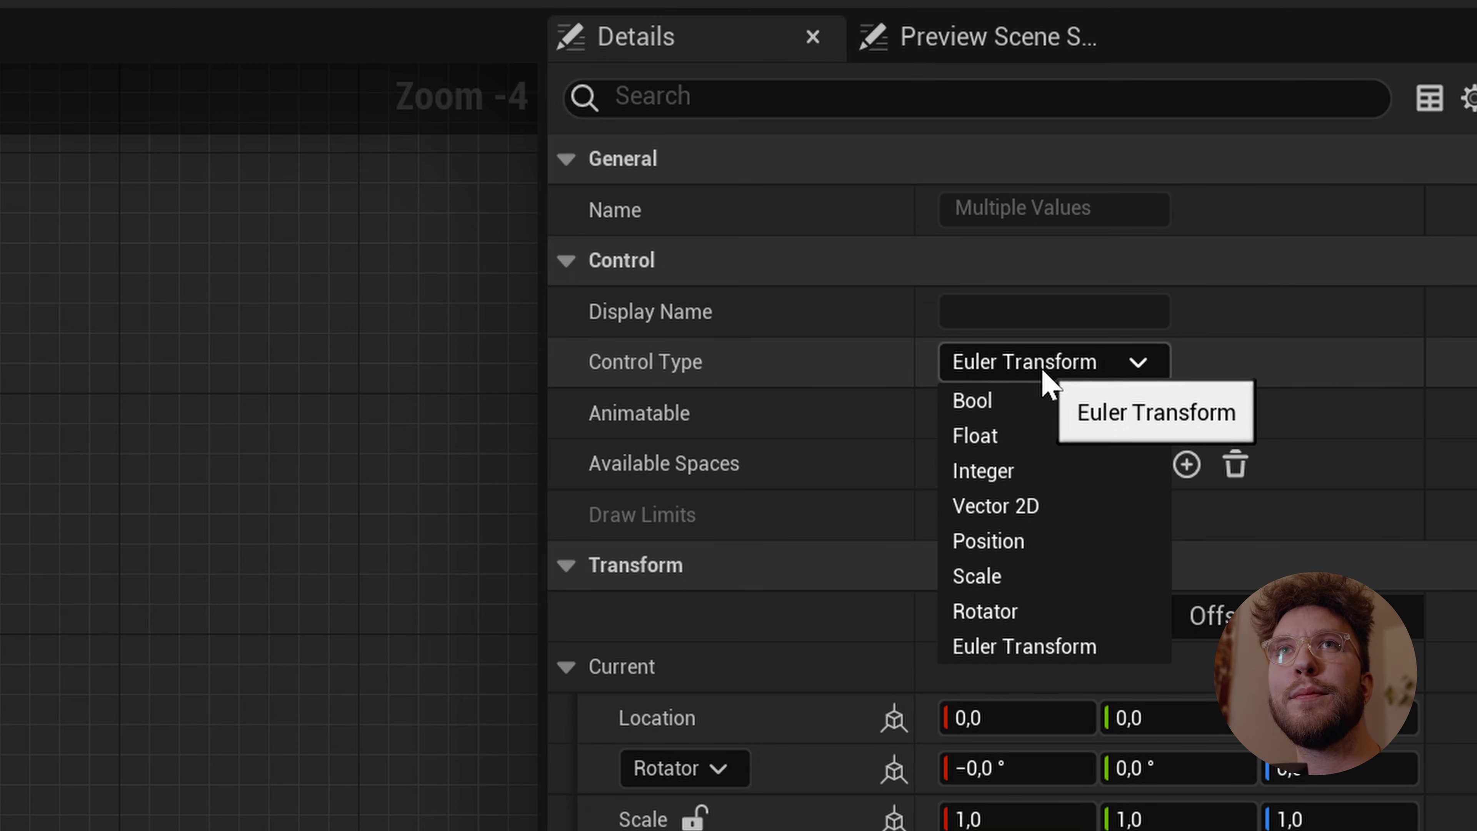
click(1010, 611)
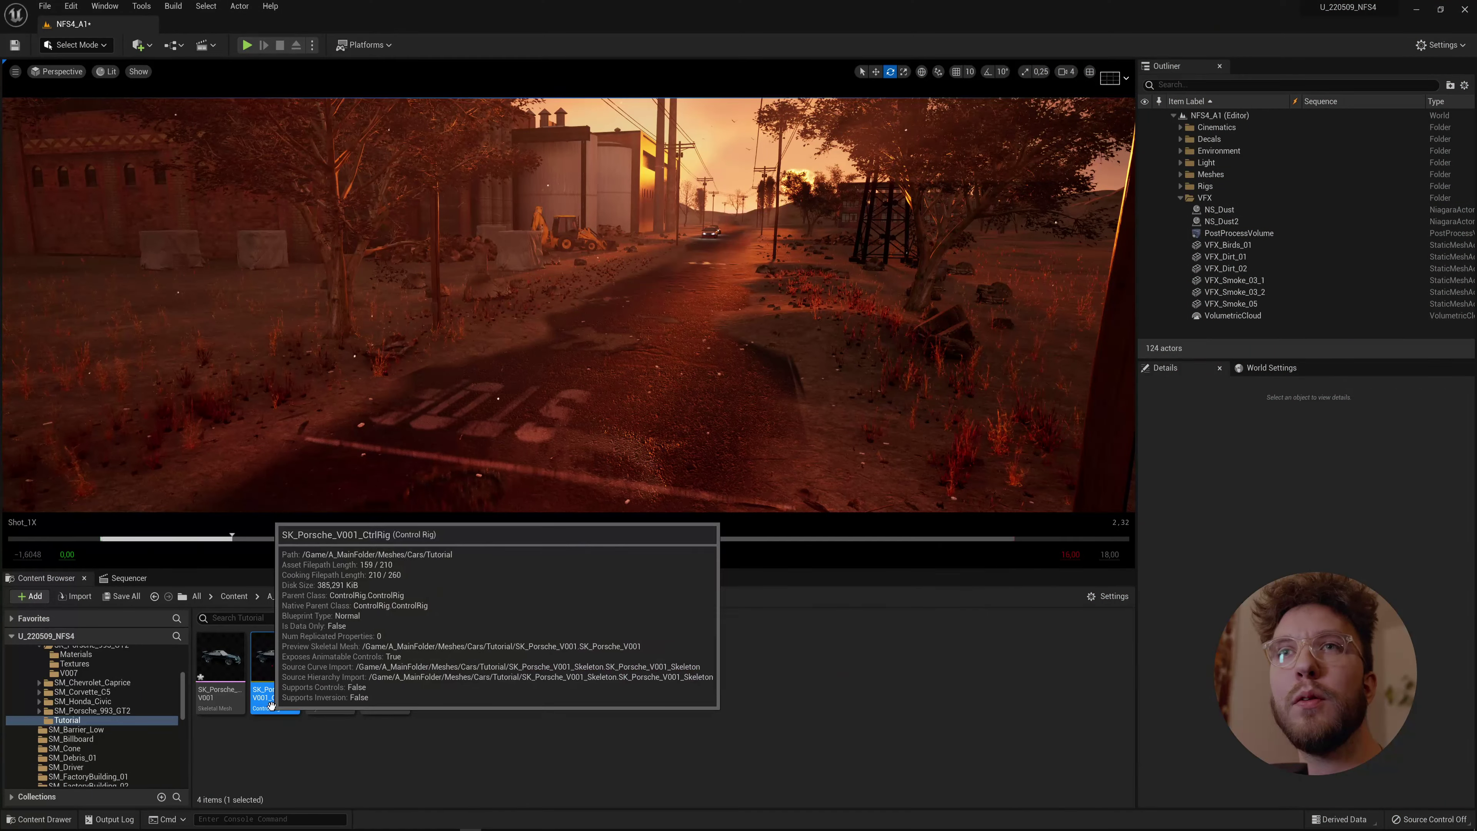
Place the SK_Porsche_V001_CtrlRig asset on the road in the NFS4_A1 level and clear the Sequencer's track filter.
drag(272, 706, 553, 389)
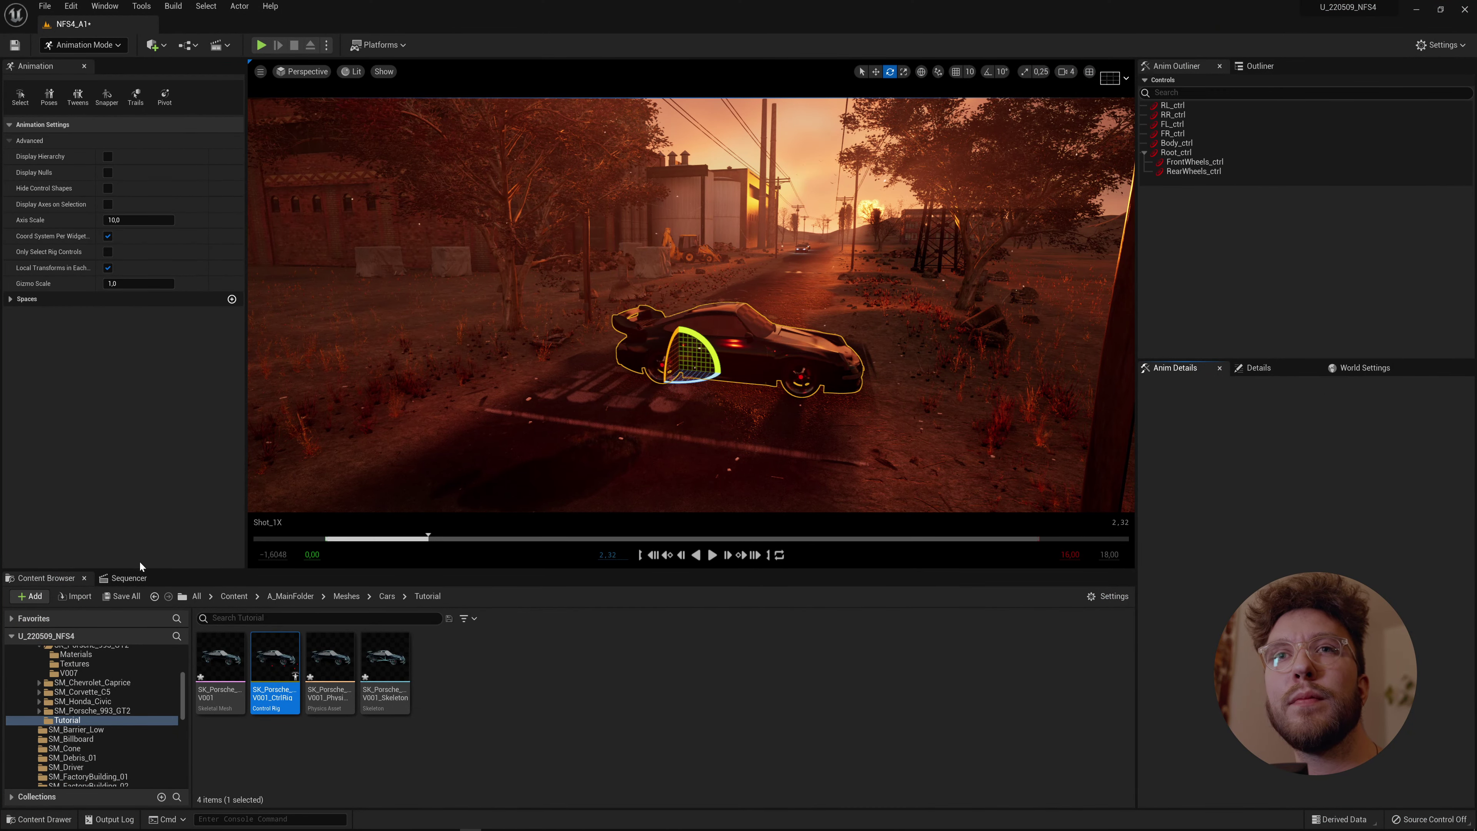
click(129, 579)
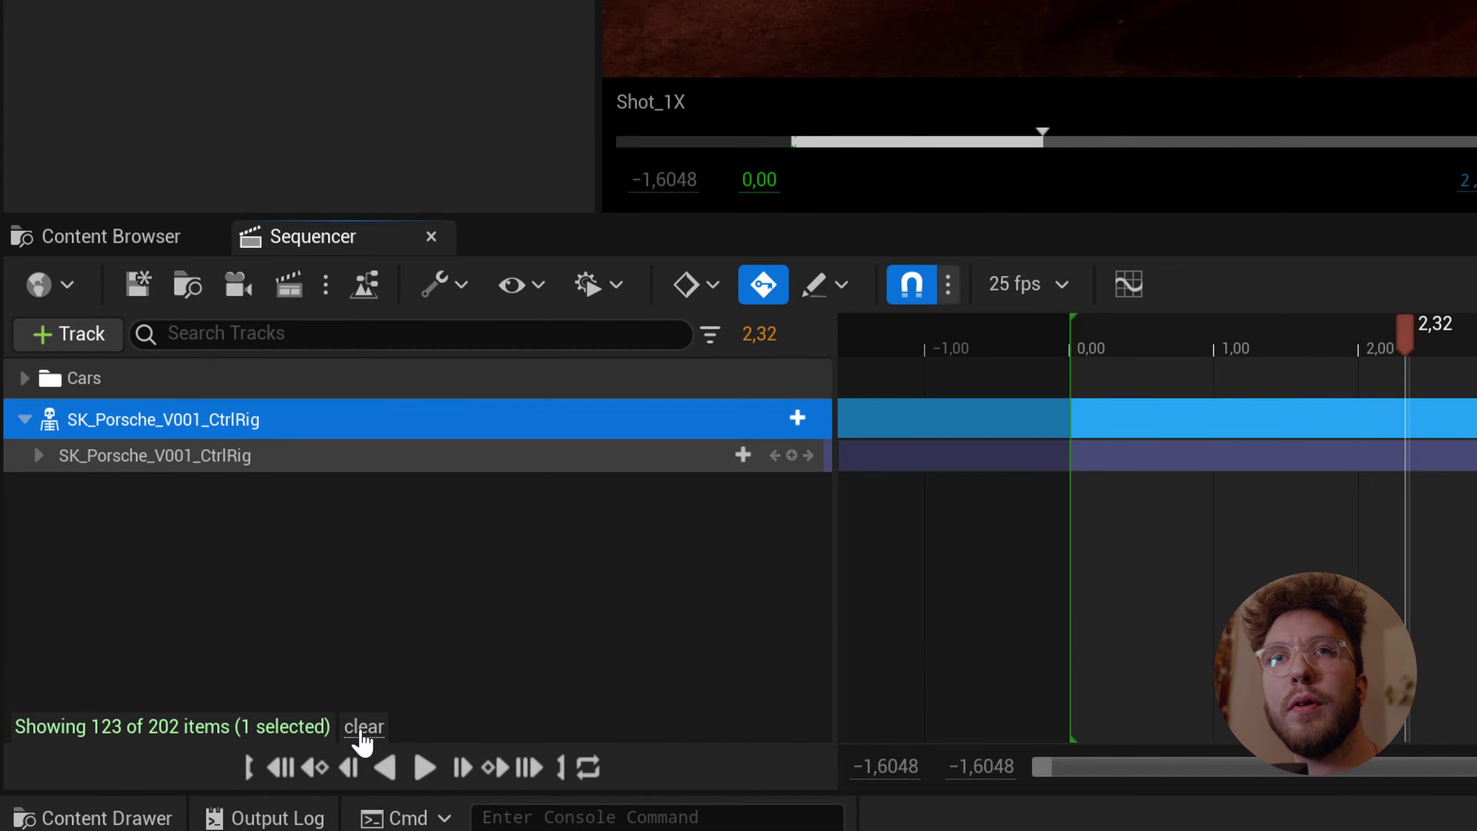
click(150, 781)
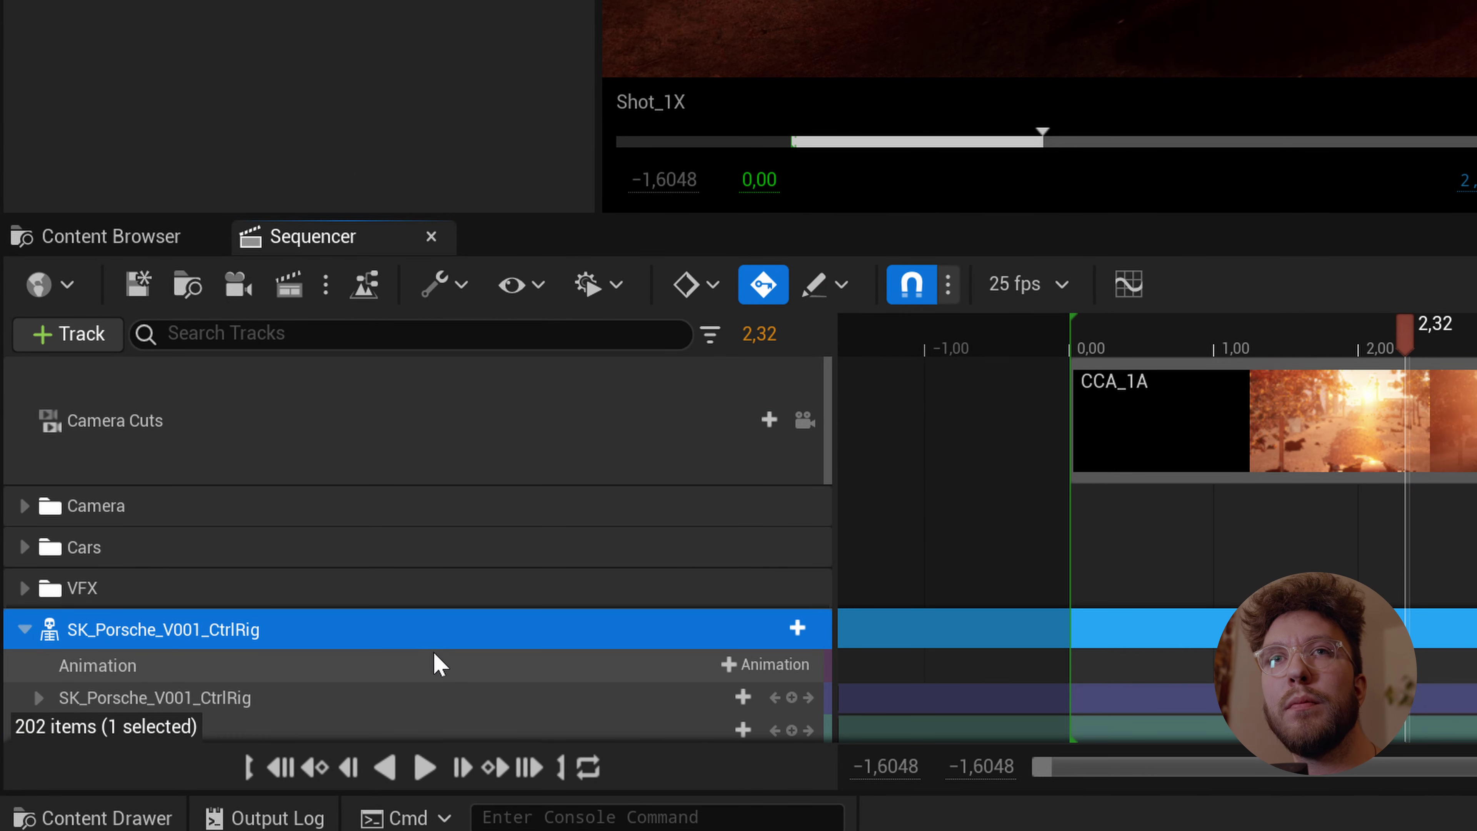
Expand the SK_Porsche_V001_CtrlRig control rig track, check its body and wheel controls, and reselect the car's main track.
scroll(181, 754, down, 1)
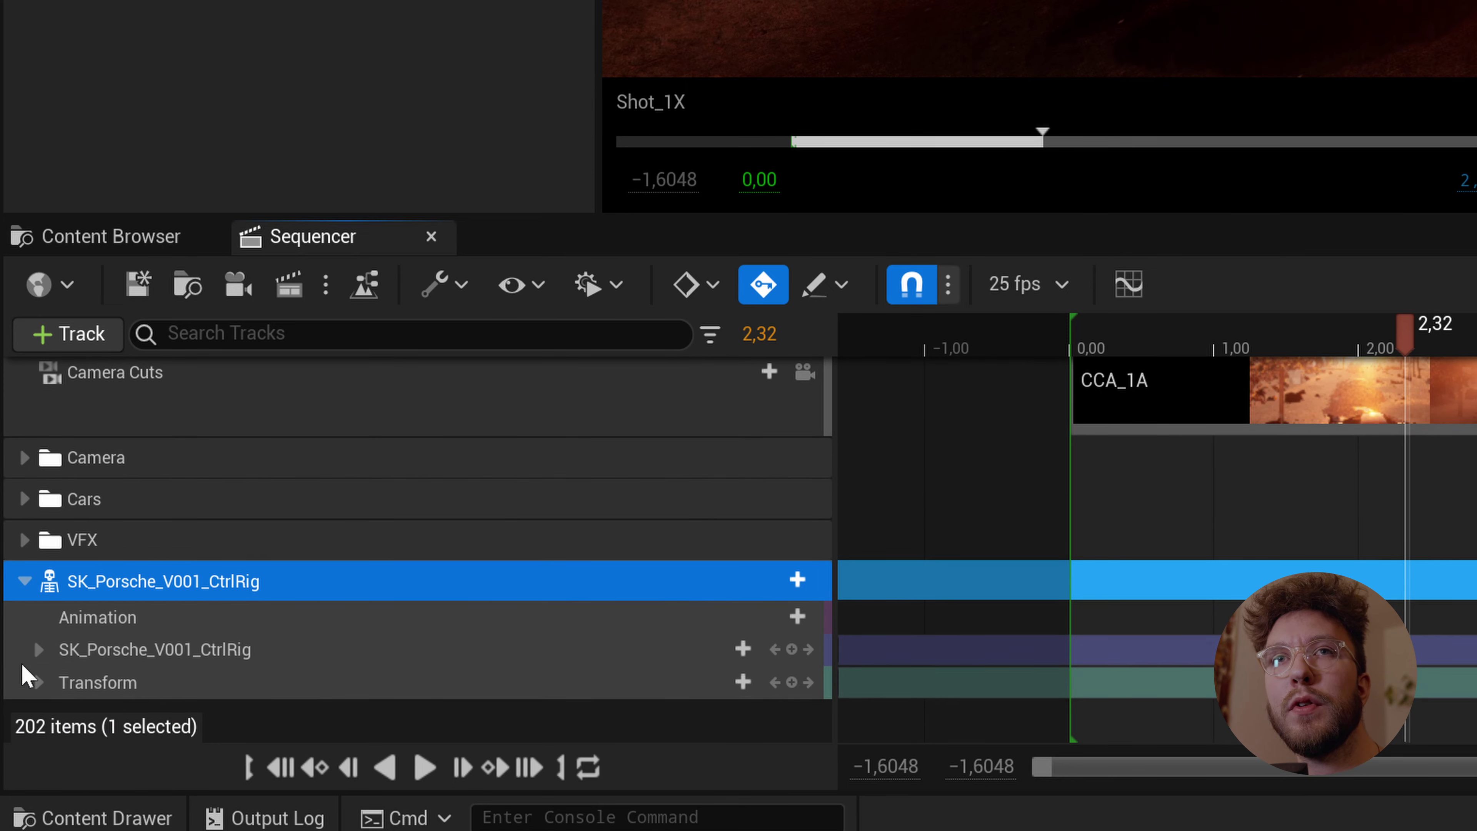
click(39, 649)
scroll(310, 637, down, 1)
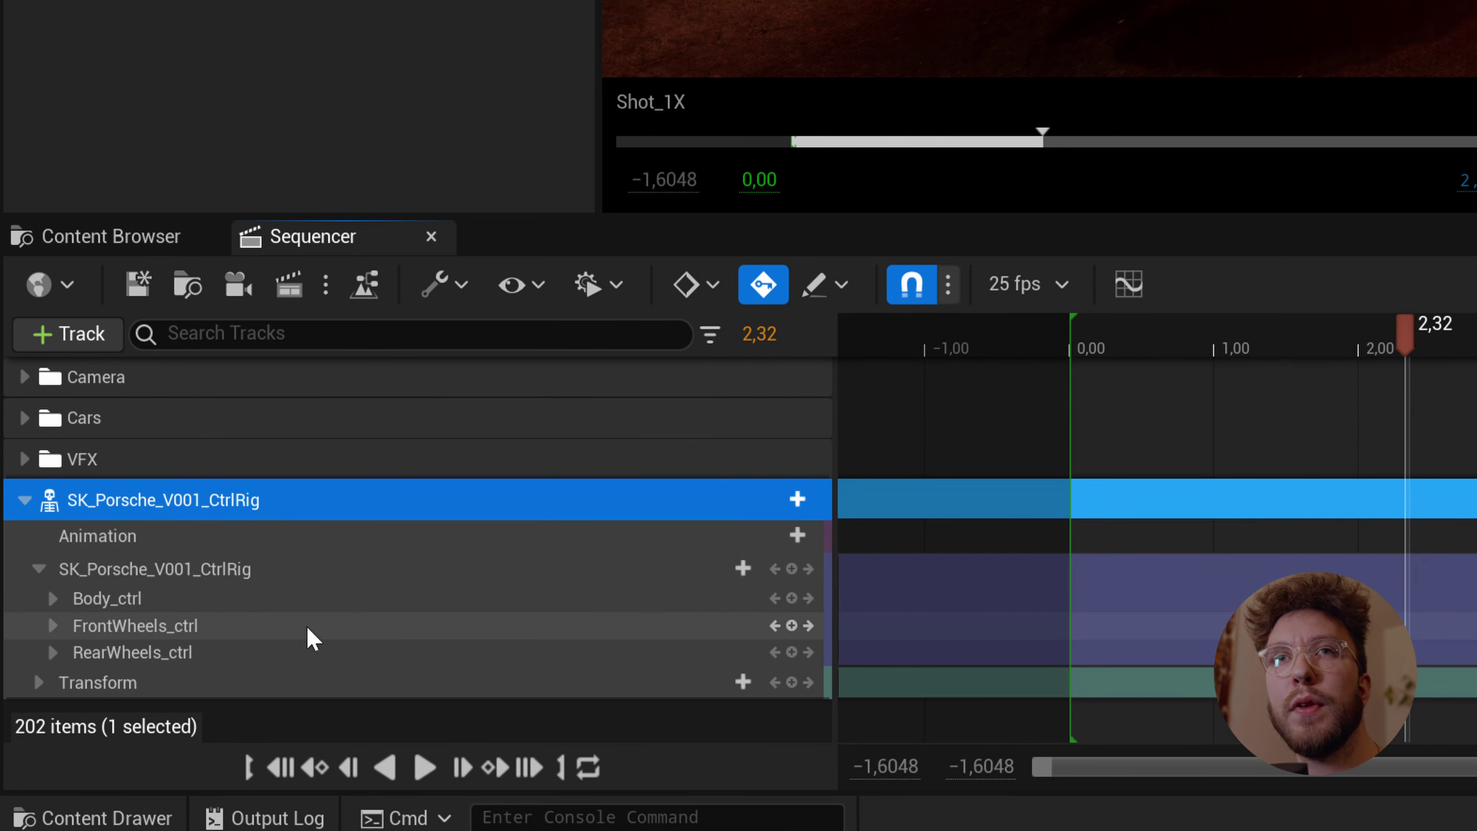
click(149, 602)
click(153, 627)
click(158, 654)
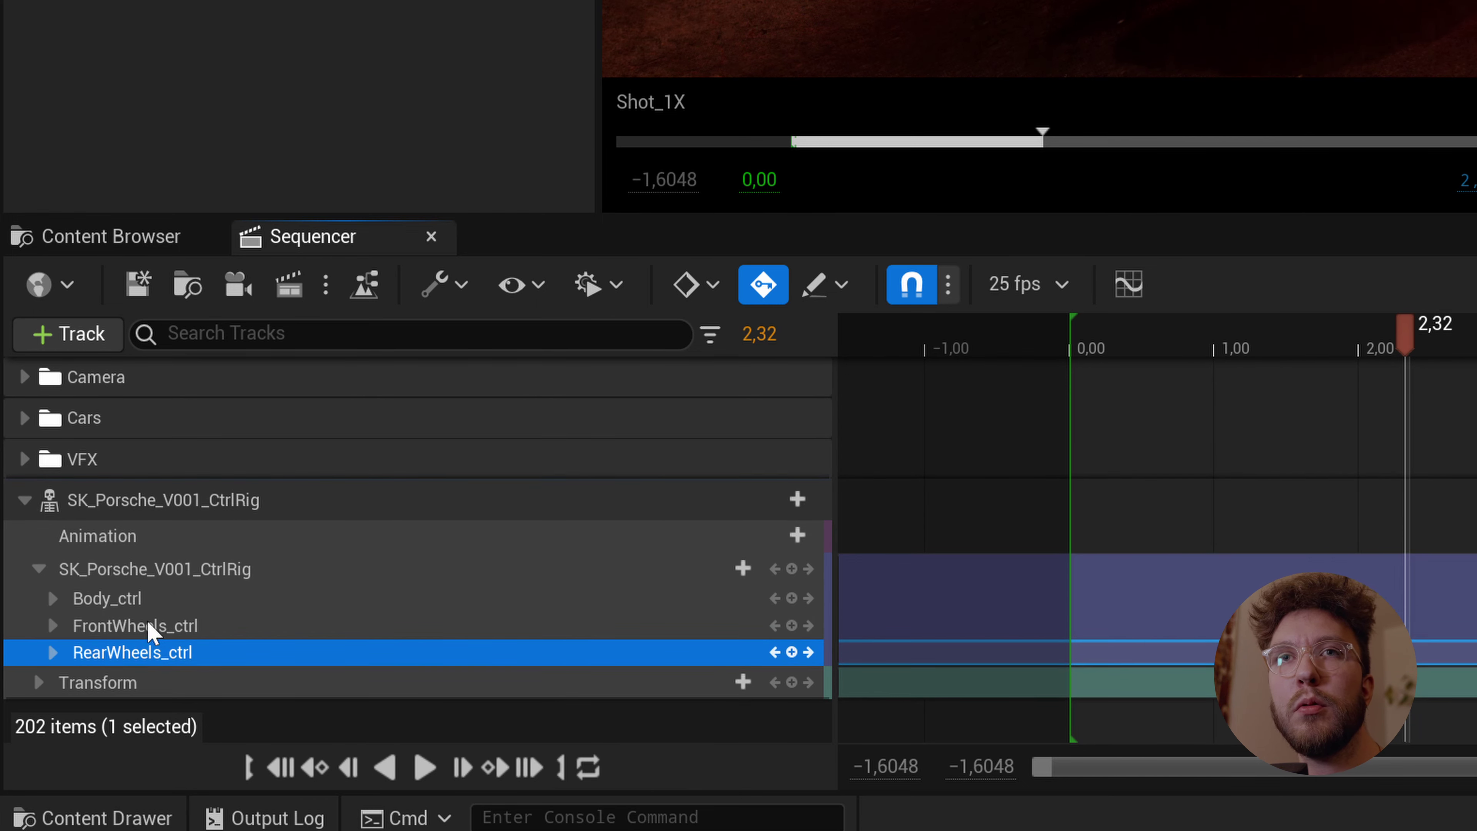
click(139, 511)
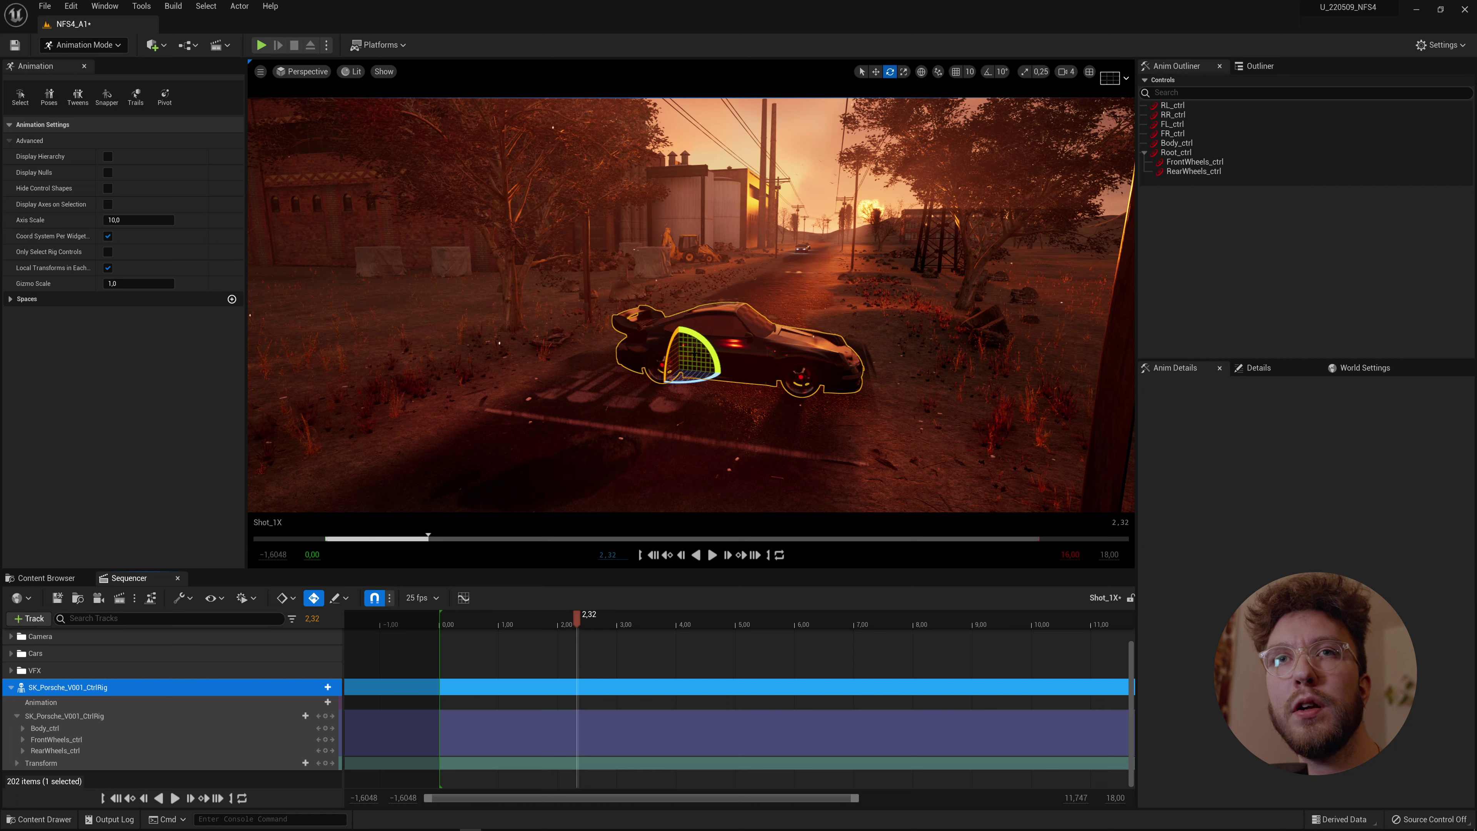
Position the car on the road facing the camera and animate its transform forward between keys at 0,00 and 3,00.
drag(695, 384, 739, 327)
key(w)
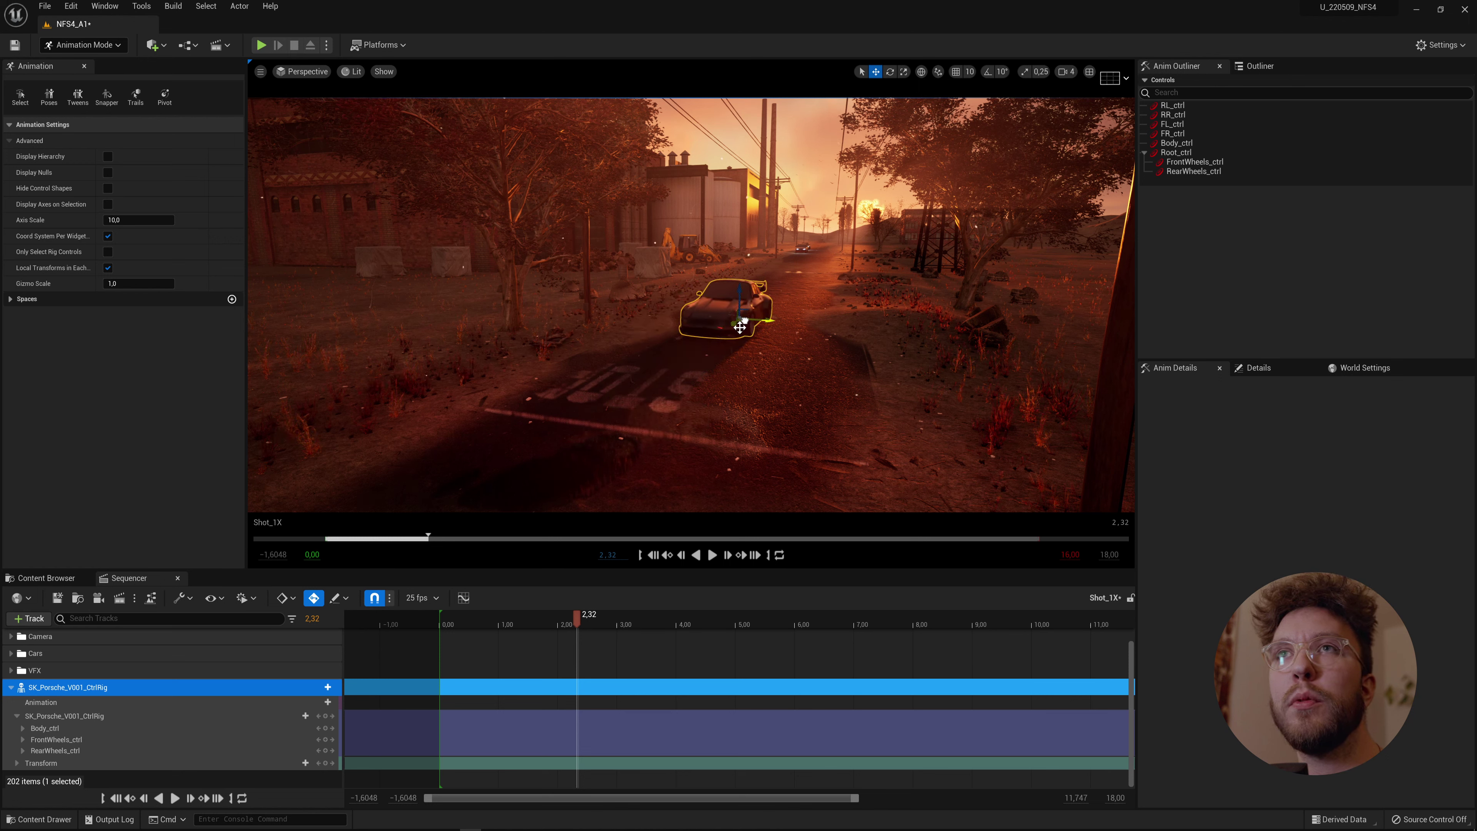
drag(505, 624, 441, 625)
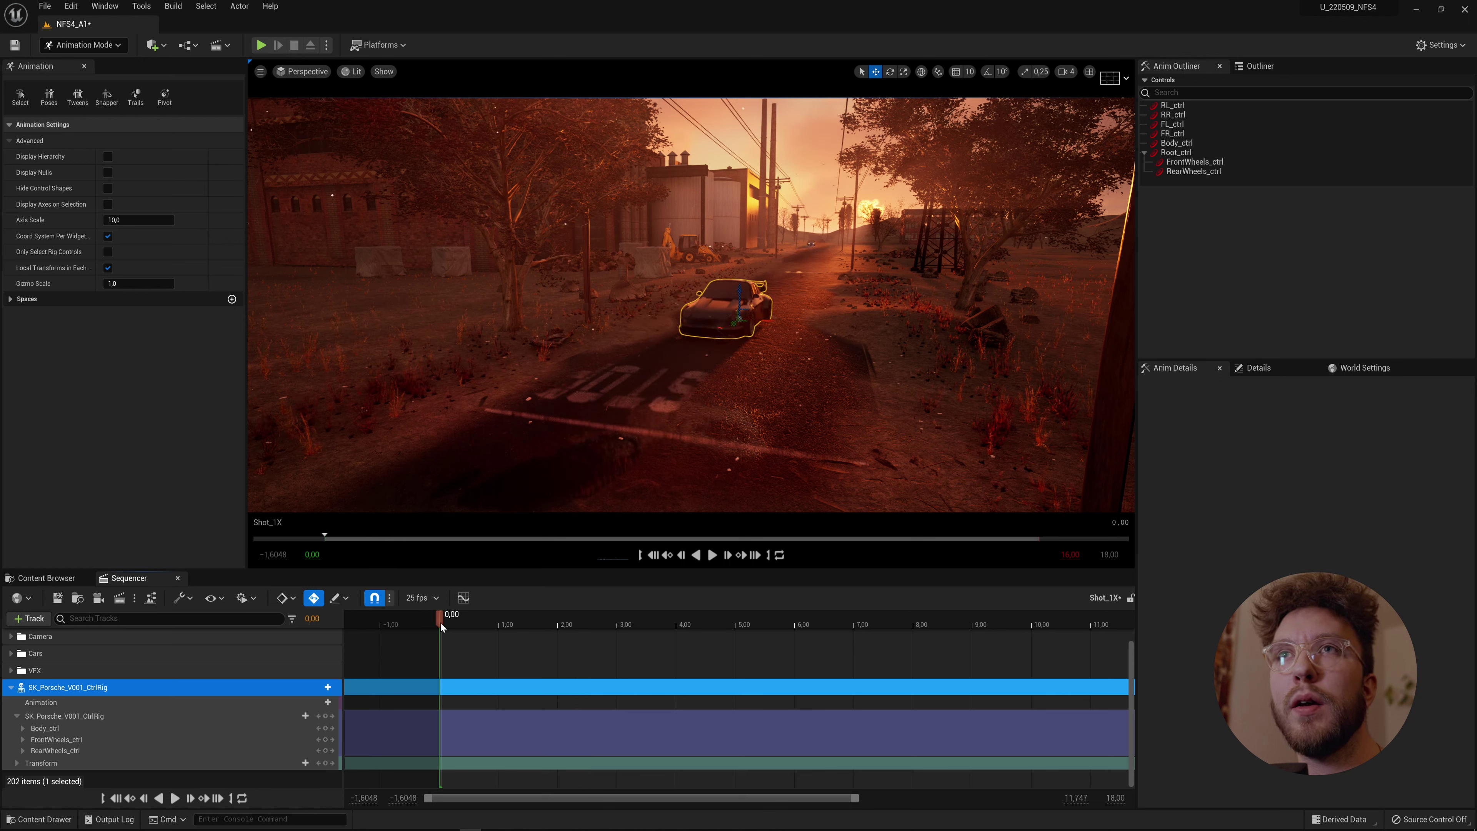
click(327, 763)
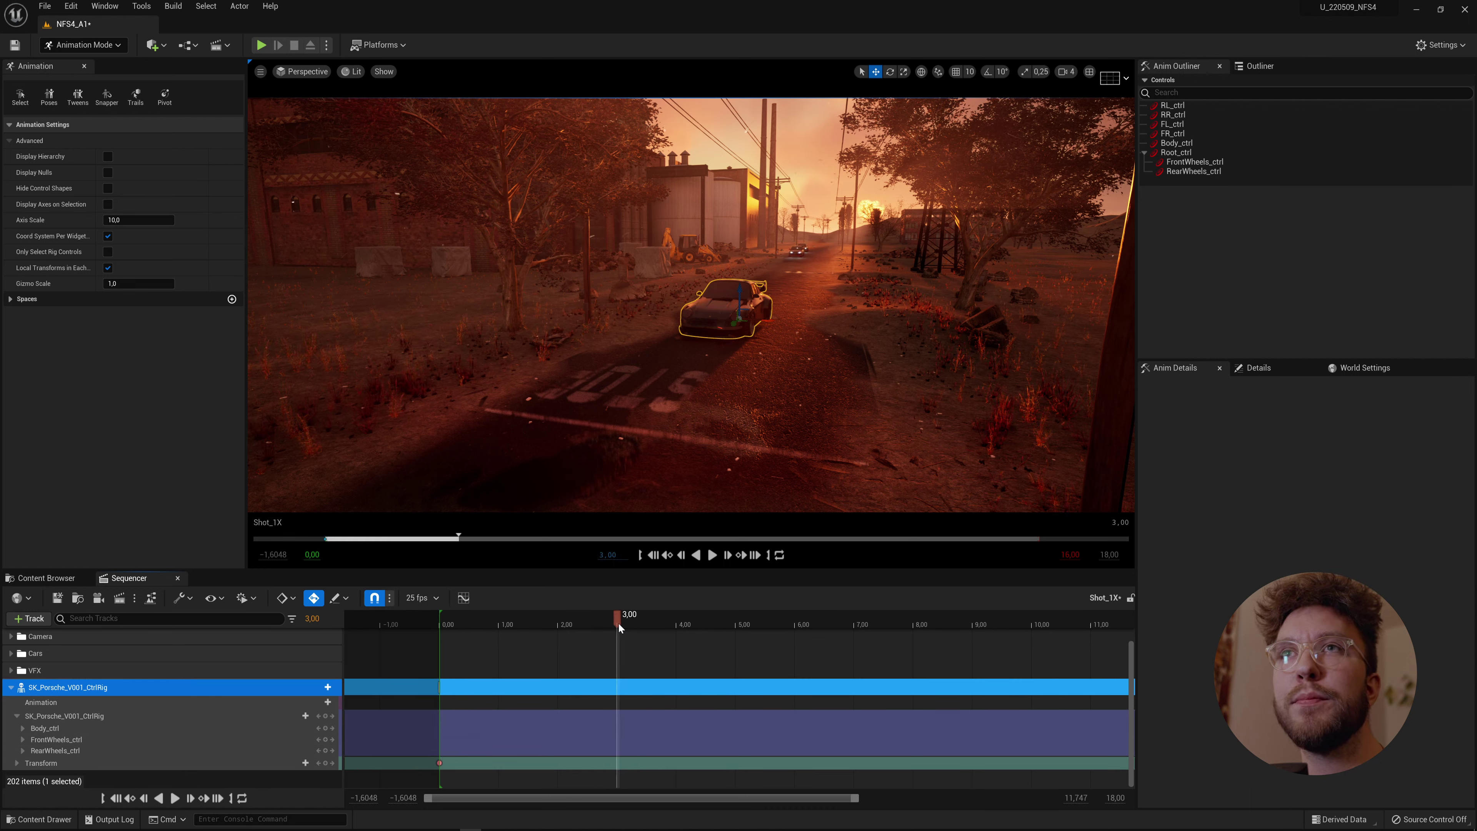
drag(732, 325, 671, 387)
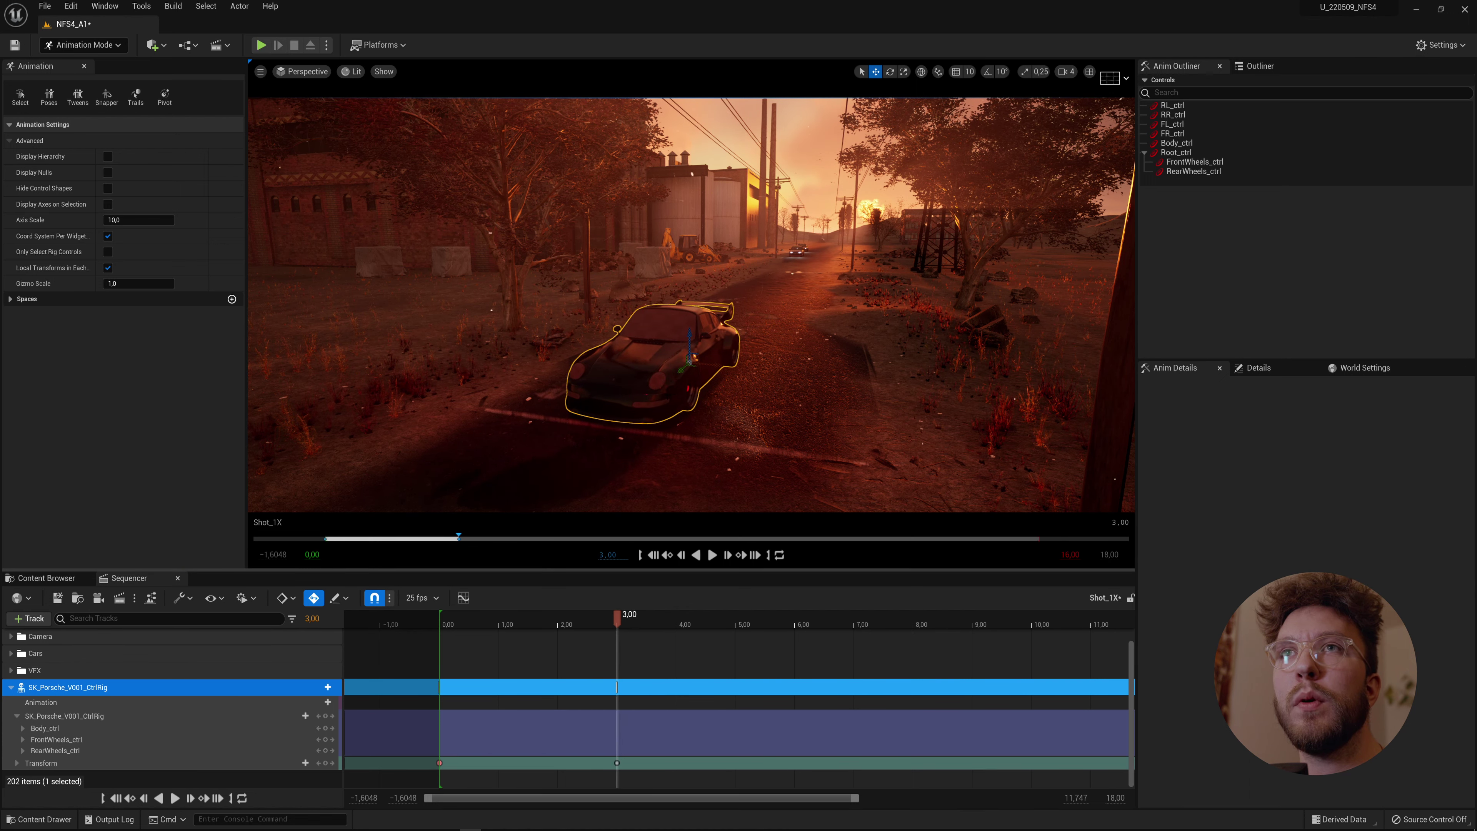
Play back and scrub the car's drive along the road from a closer view.
key(w)
right_drag(670, 417, 622, 474)
key(d)
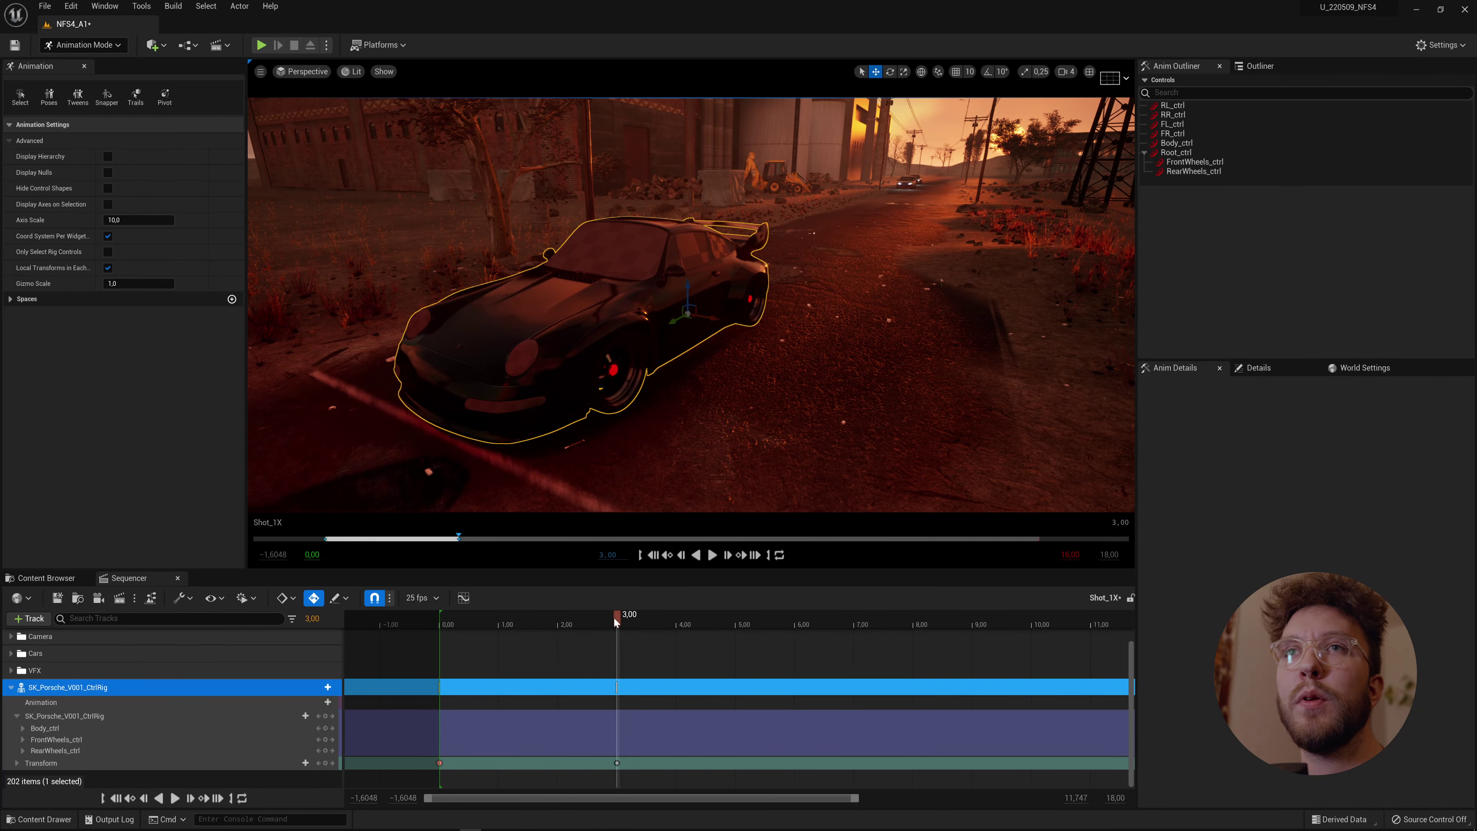
drag(617, 620, 454, 628)
key(space)
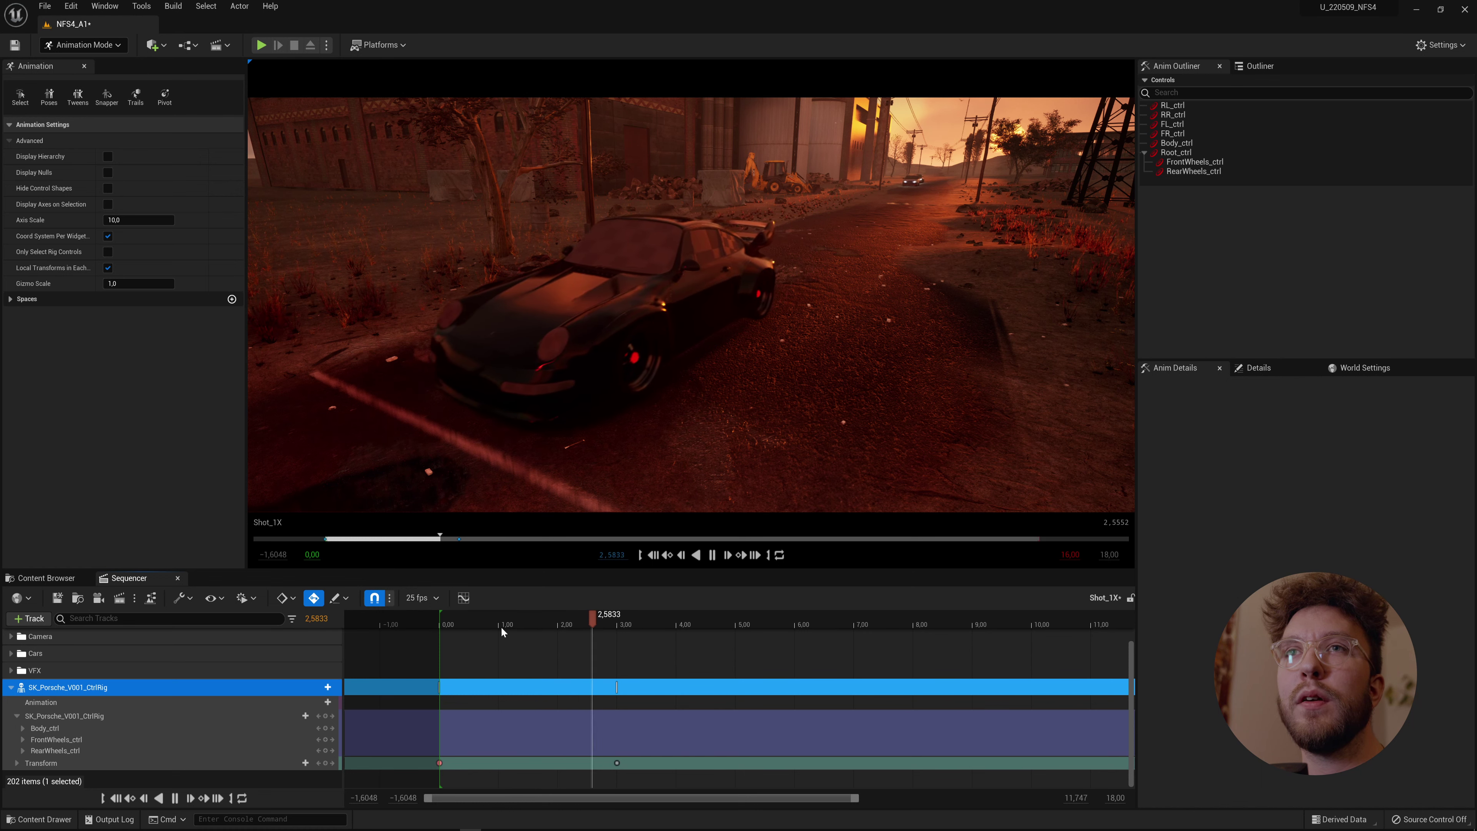
drag(502, 625, 565, 621)
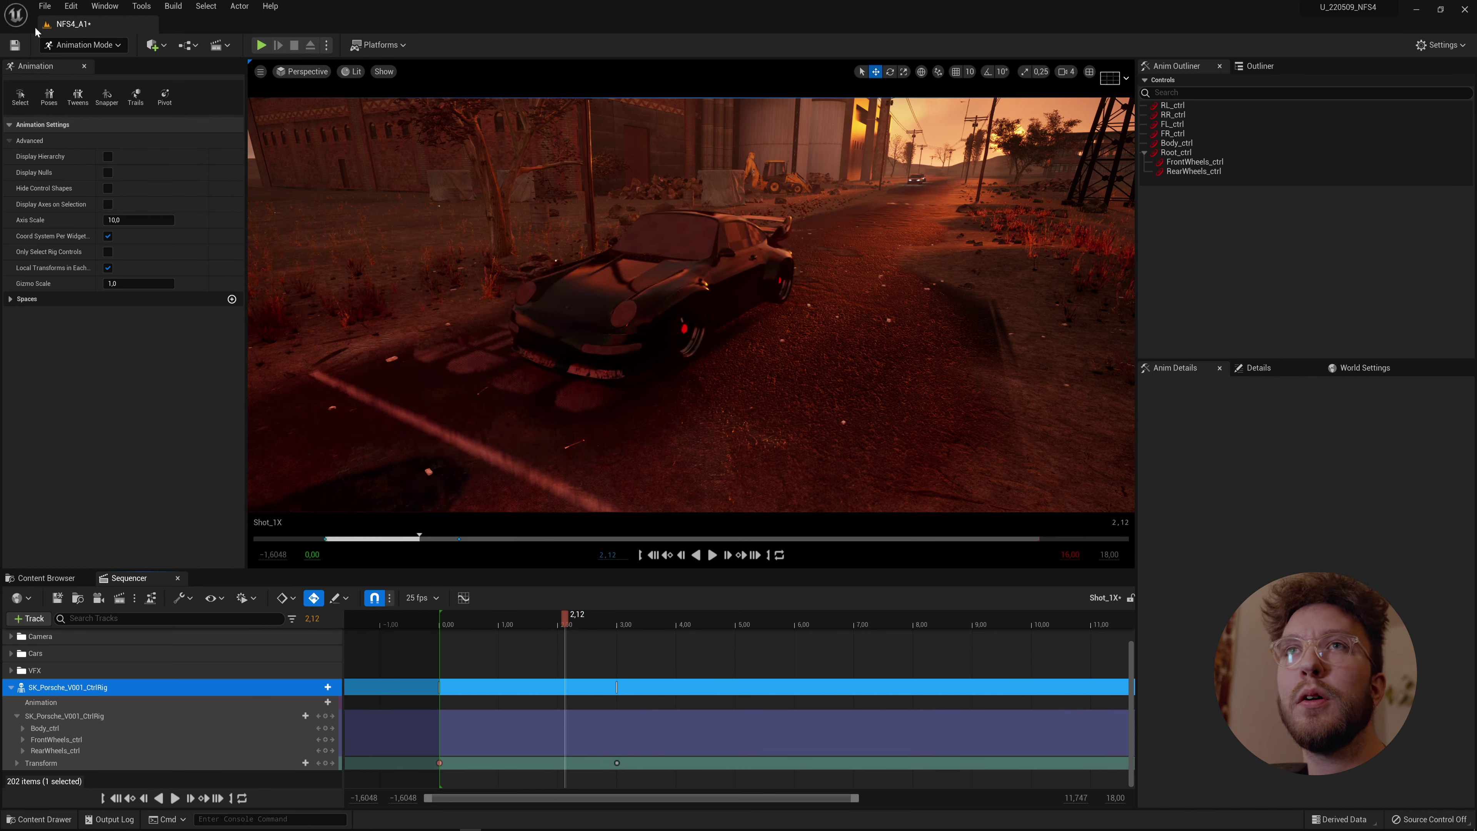
Switch to Select Mode and disable Receives Decals on the SK_Porsche_V001_CtrlRig actor.
click(83, 45)
click(82, 64)
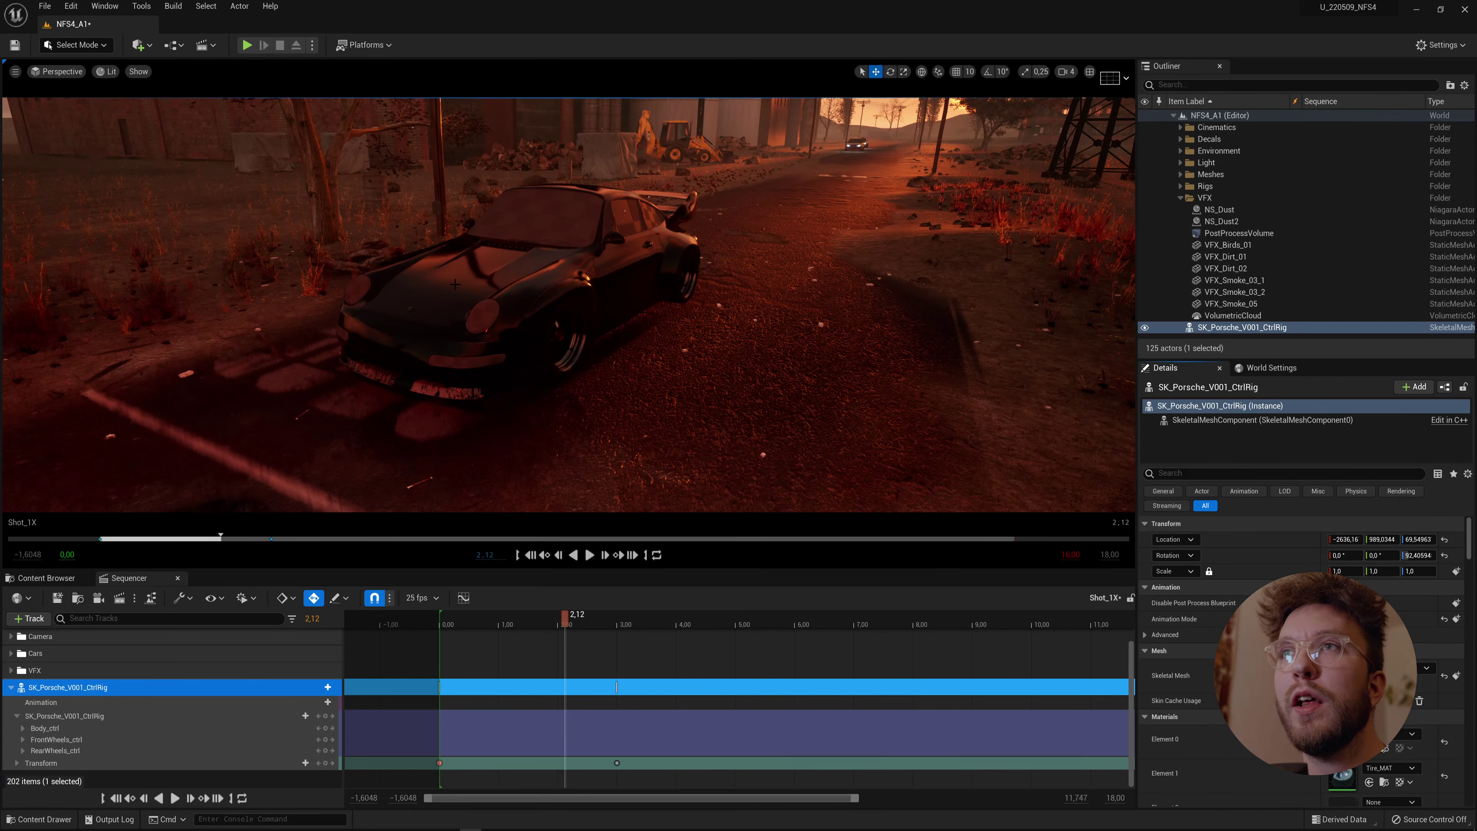
click(1239, 473)
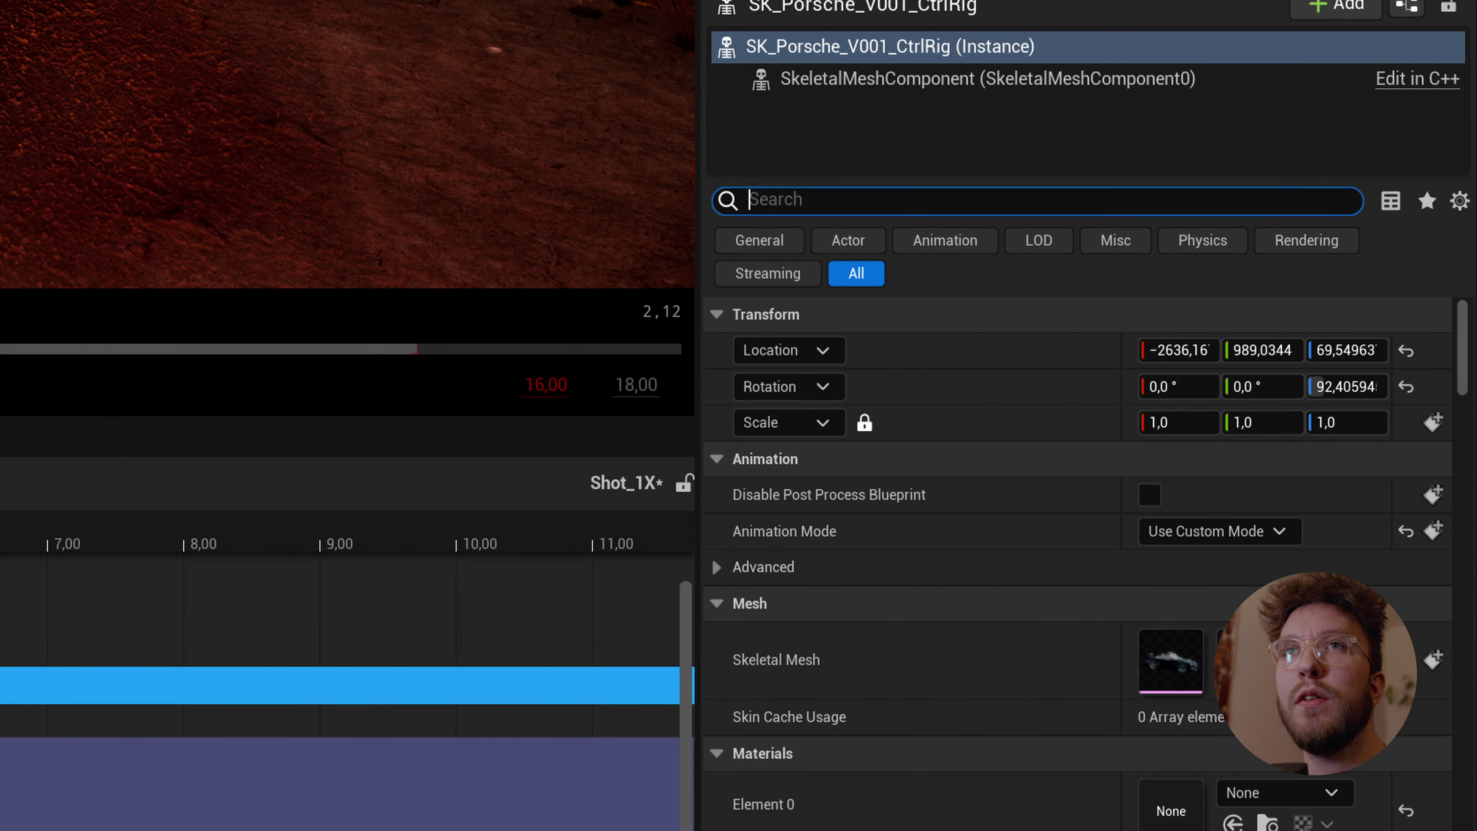
text(decals)
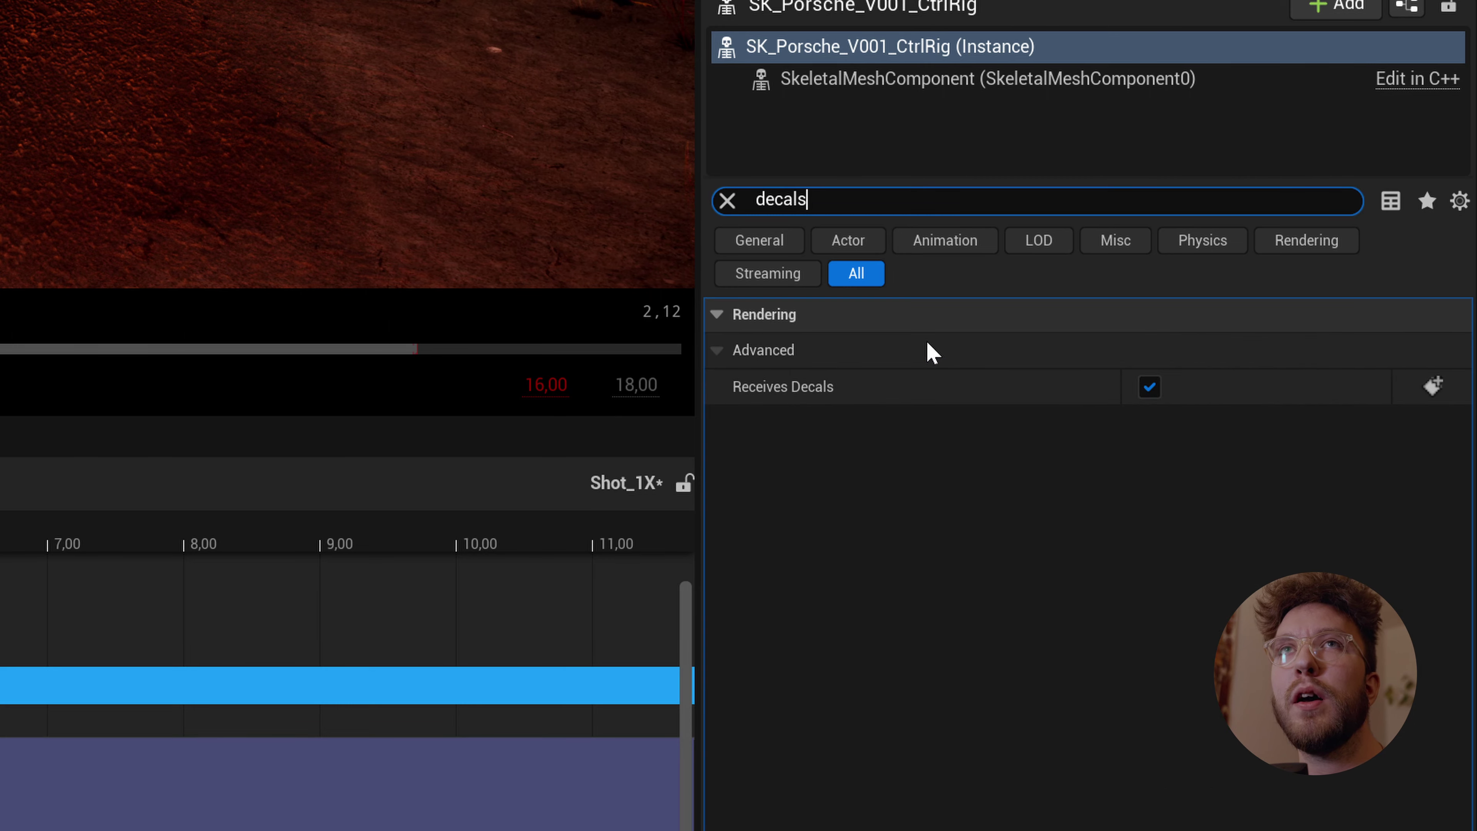
click(1149, 386)
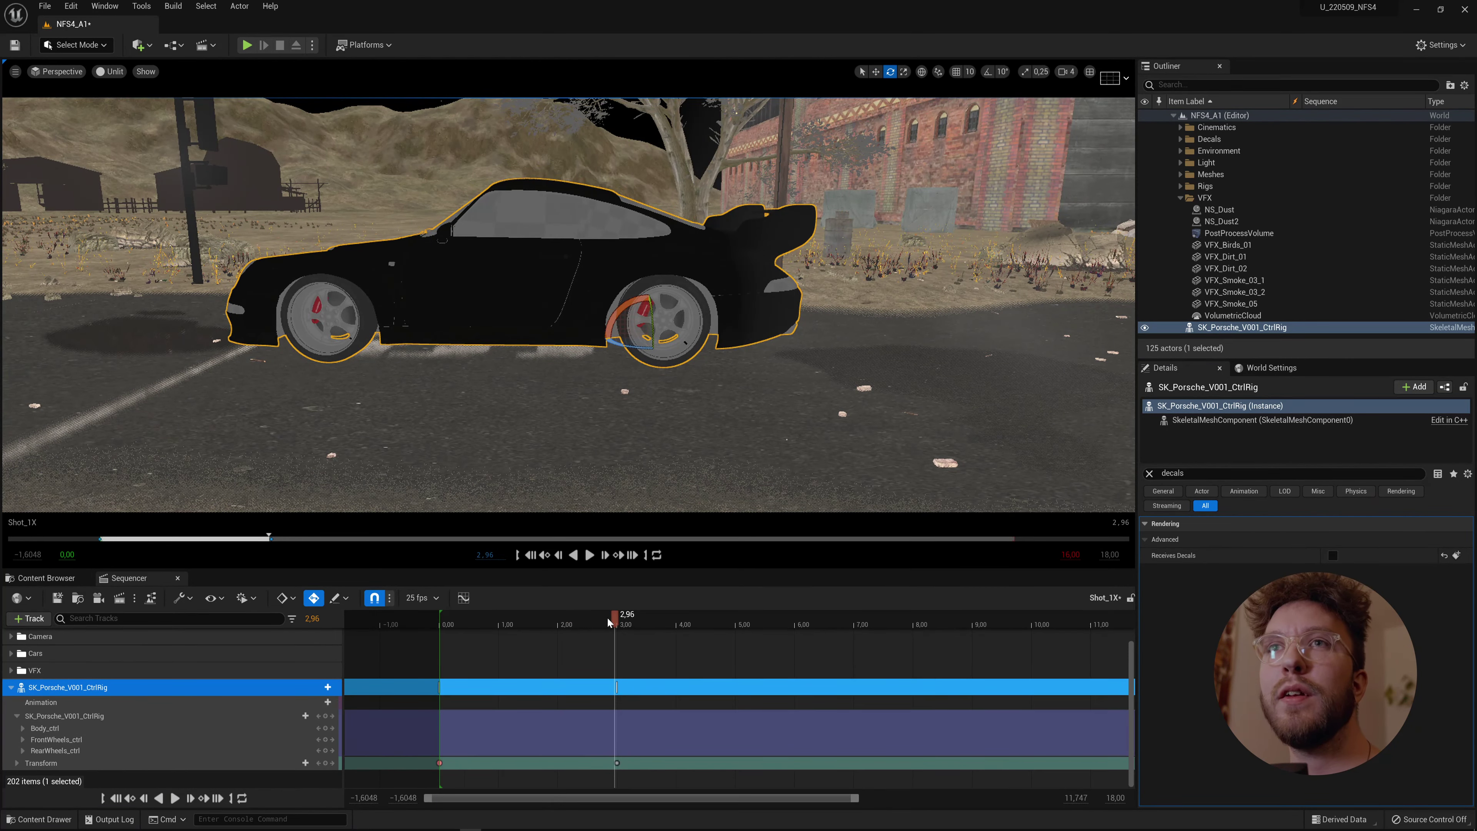
Key the Y rotation of FrontWheels_ctrl and RearWheels_ctrl at 3,00.
click(619, 618)
drag(619, 619, 618, 622)
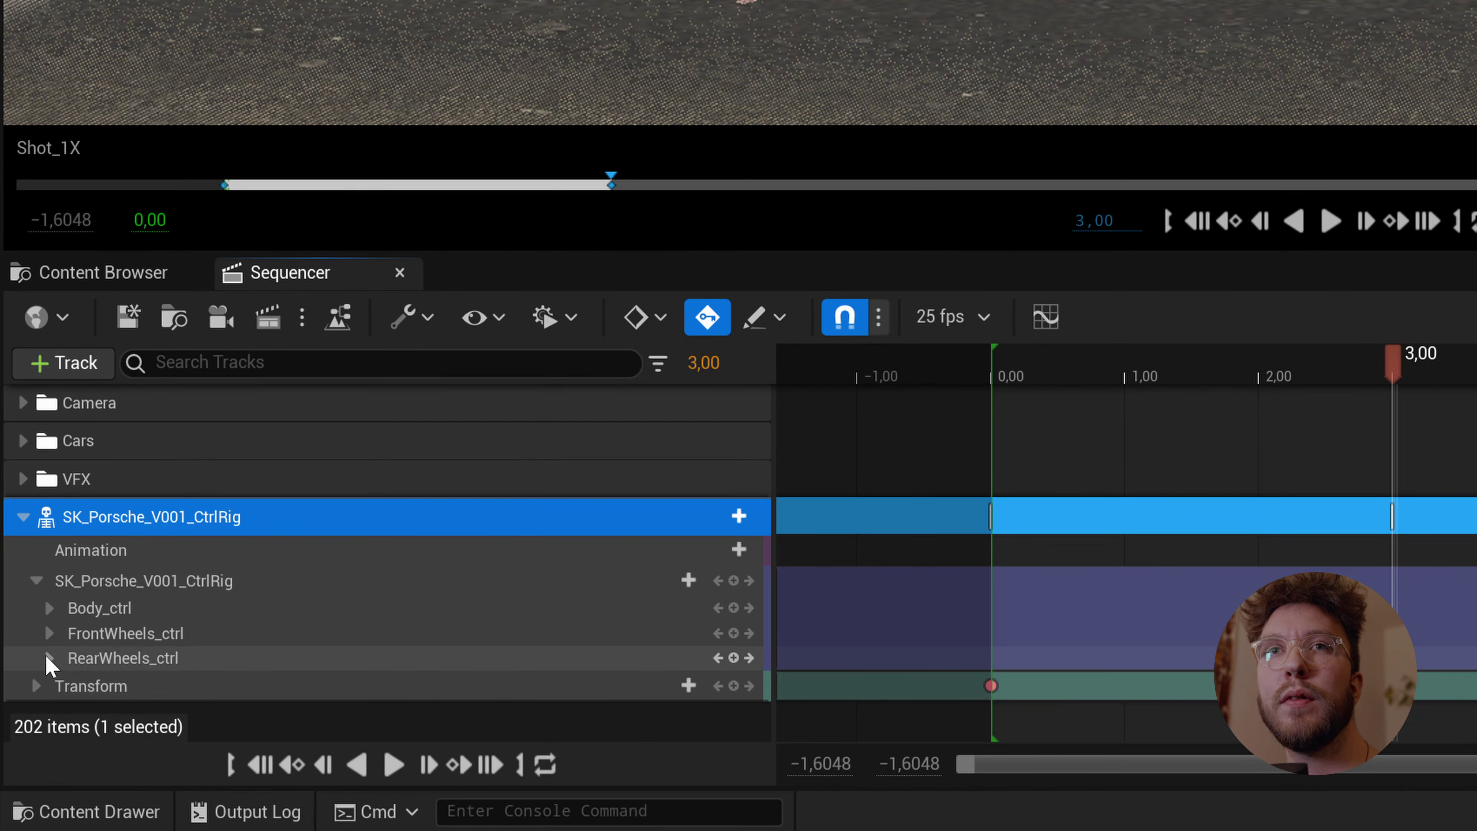
click(50, 658)
click(50, 633)
scroll(145, 651, down, 2)
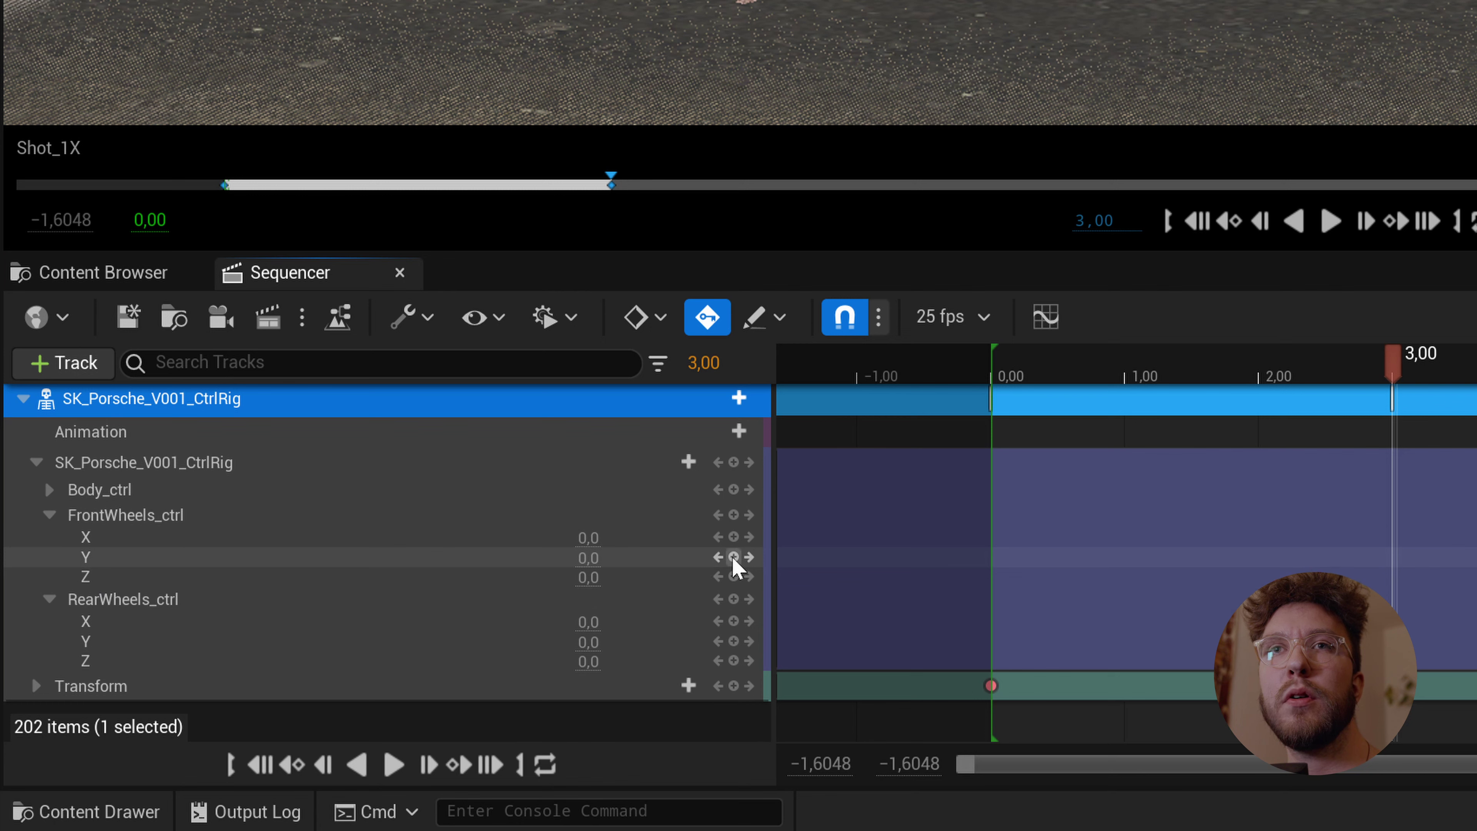
click(734, 558)
click(734, 642)
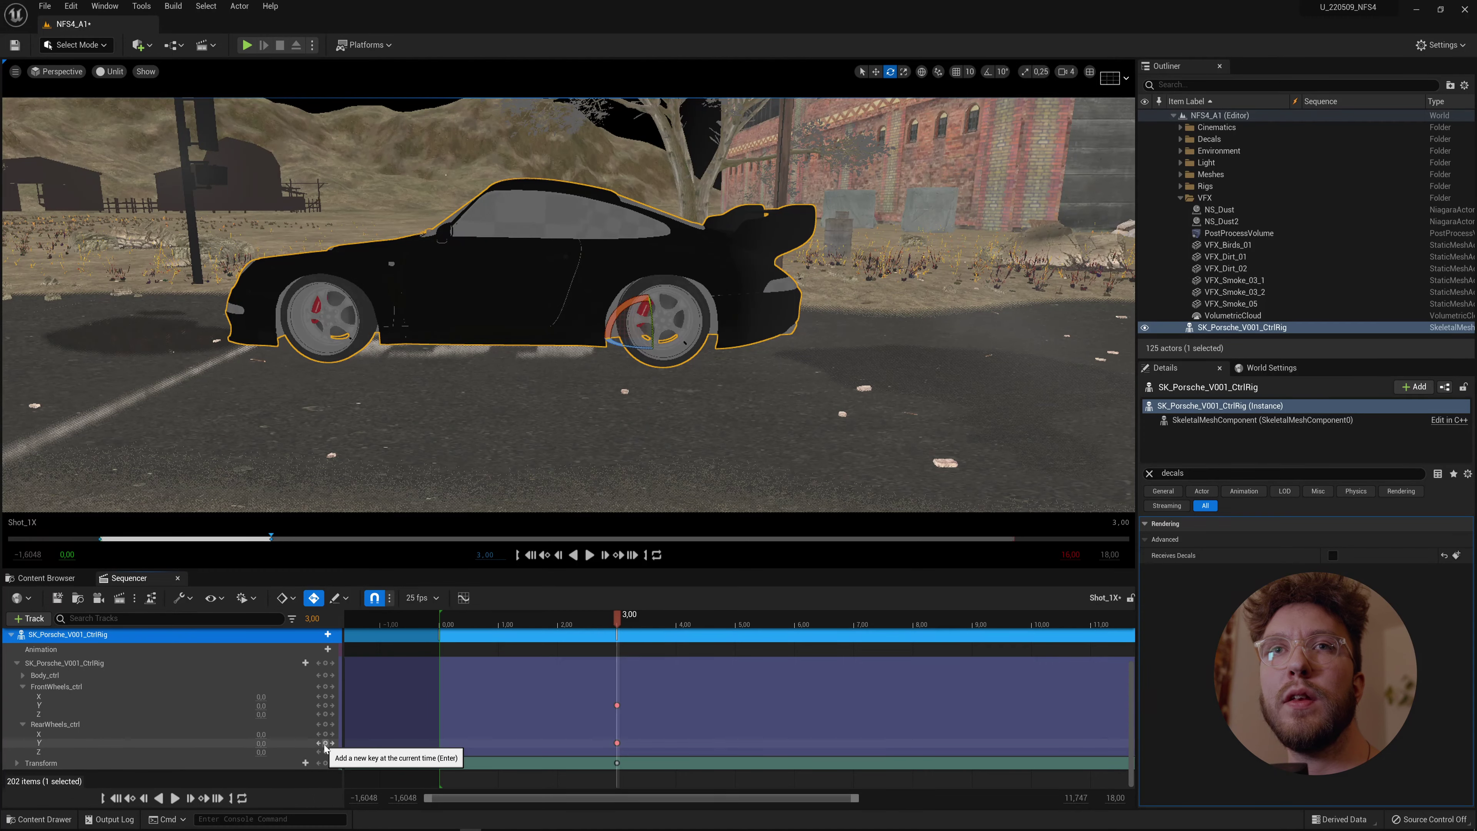
Set the Y rotation of FrontWheels_ctrl and RearWheels_ctrl to 1000 at 0,00 and play back the wheel spin.
drag(511, 620, 444, 626)
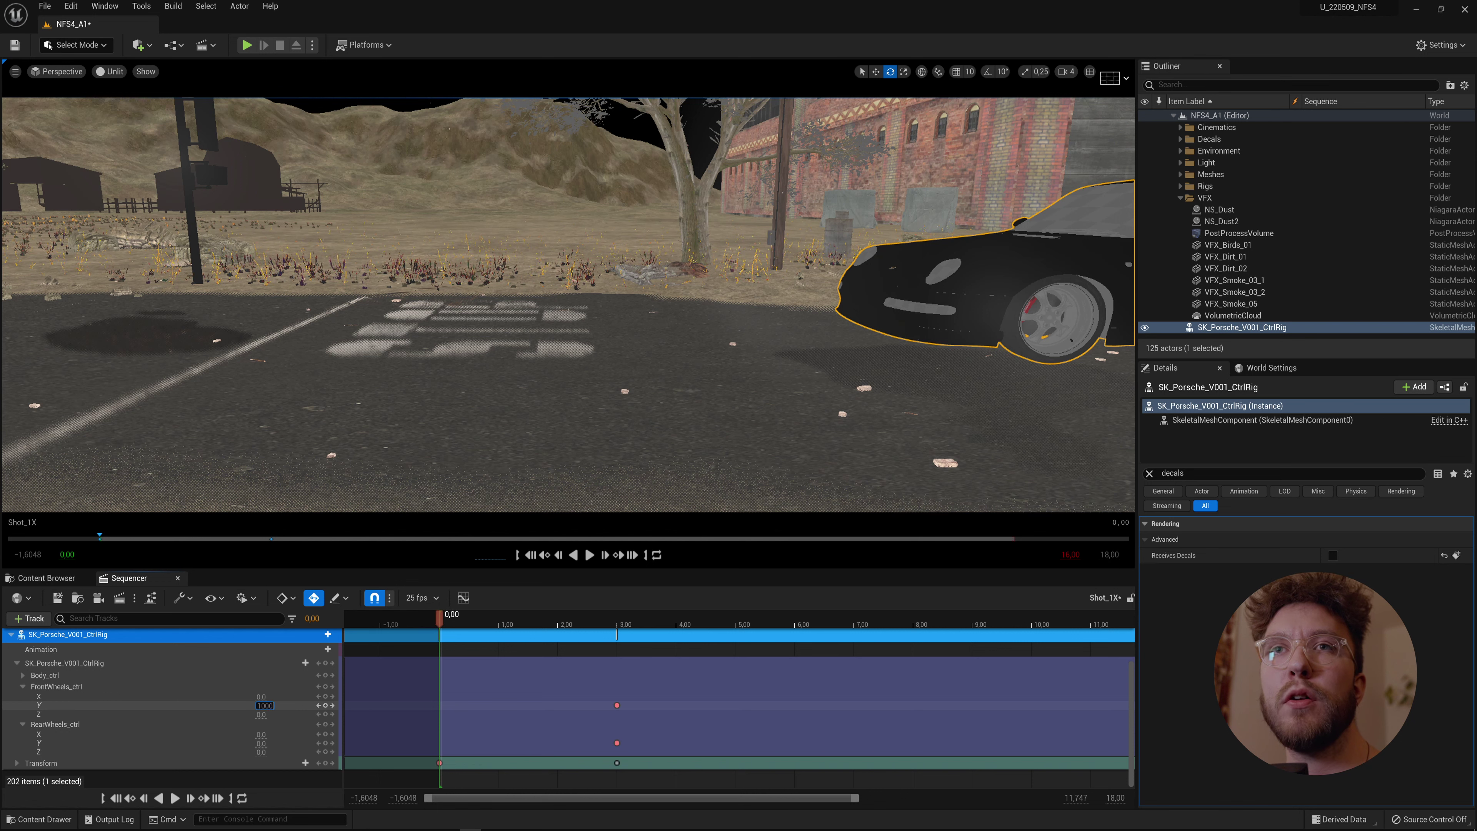
click(263, 741)
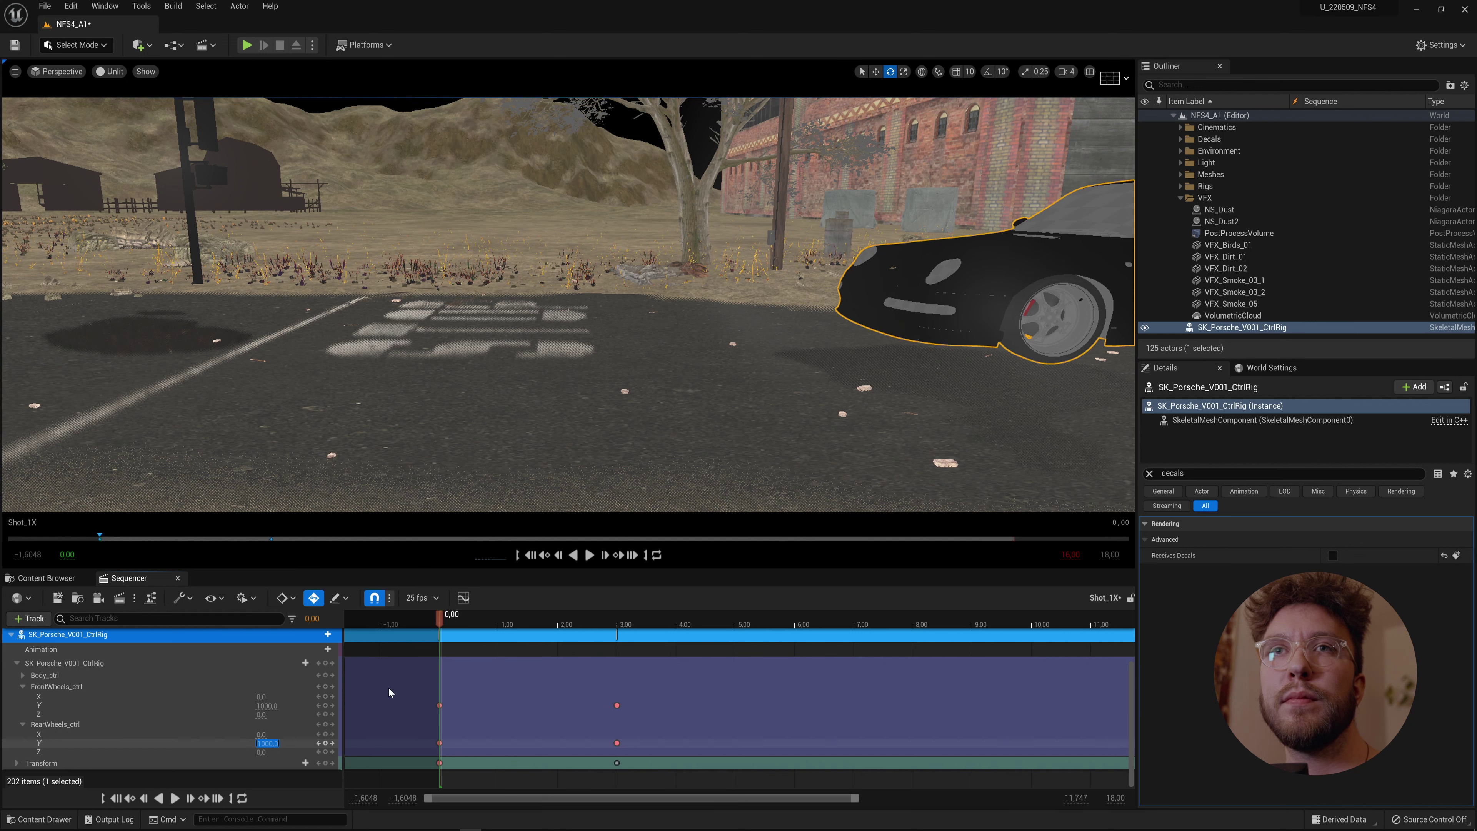
key(Return)
key(space)
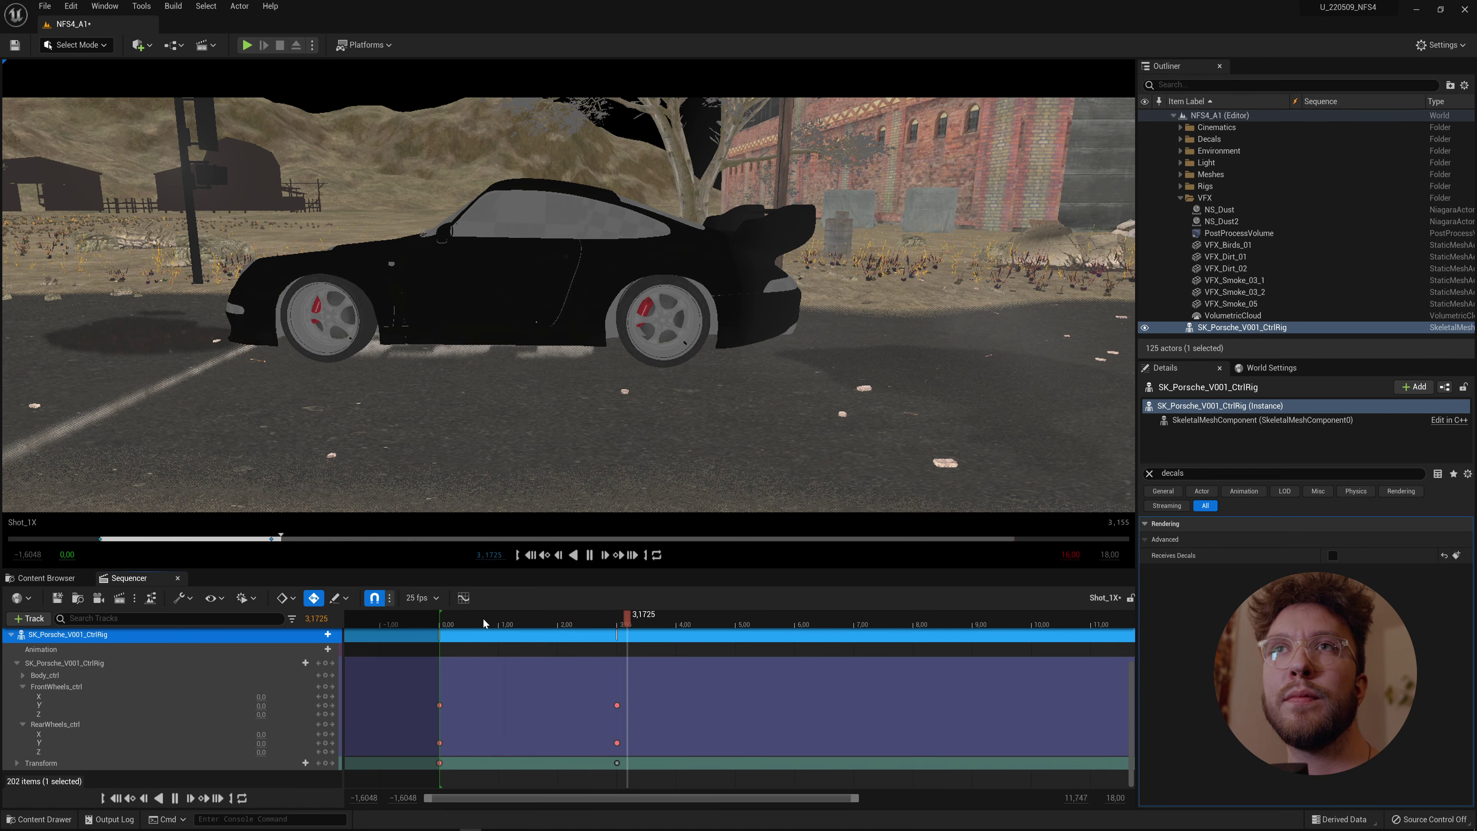
Stop playback, expand Body_ctrl, add a Rotation.Pitch key at 1,16 and move it to 0,00.
key(space)
click(587, 621)
click(23, 676)
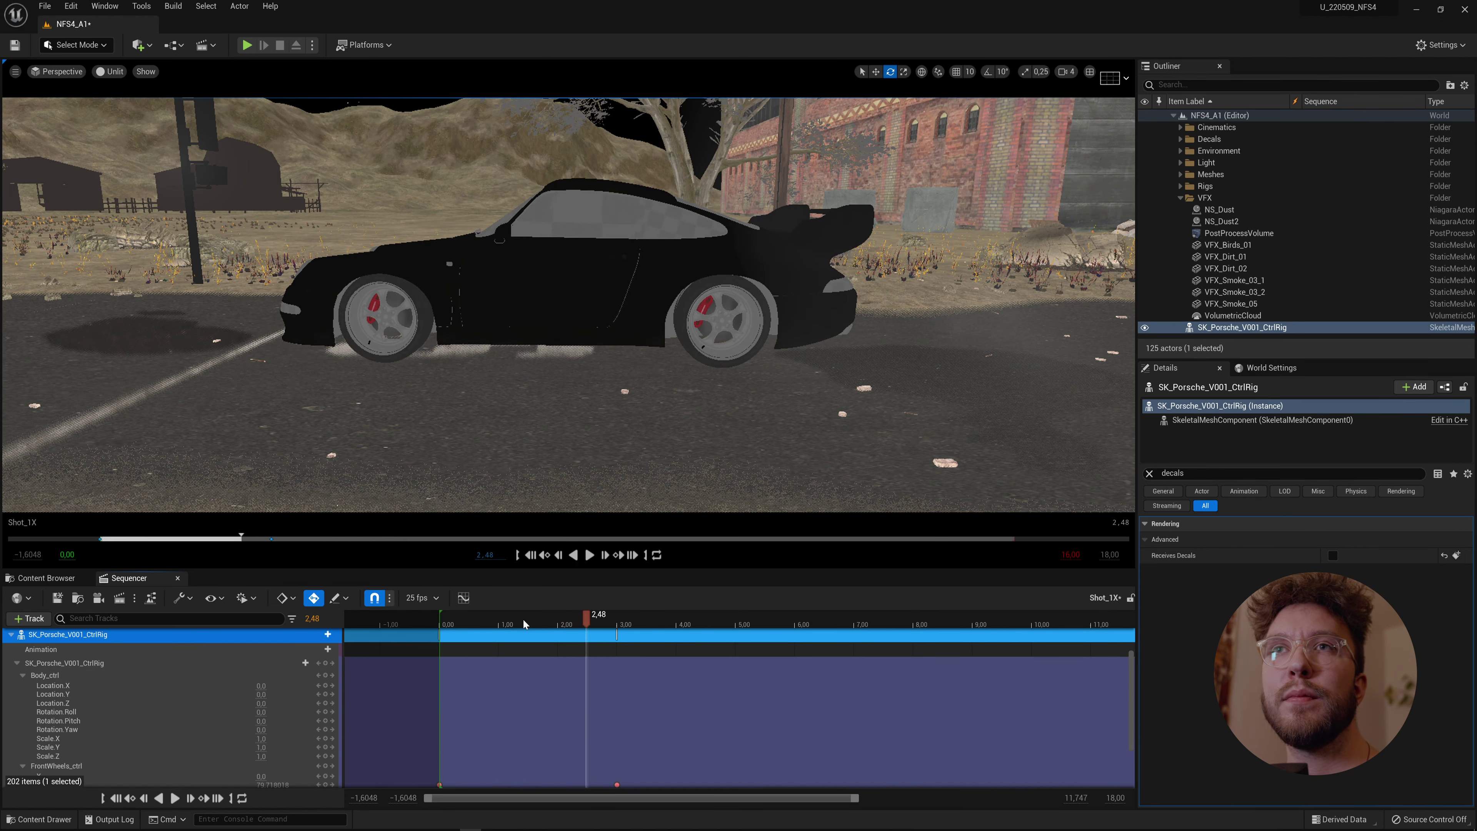
drag(594, 621, 508, 624)
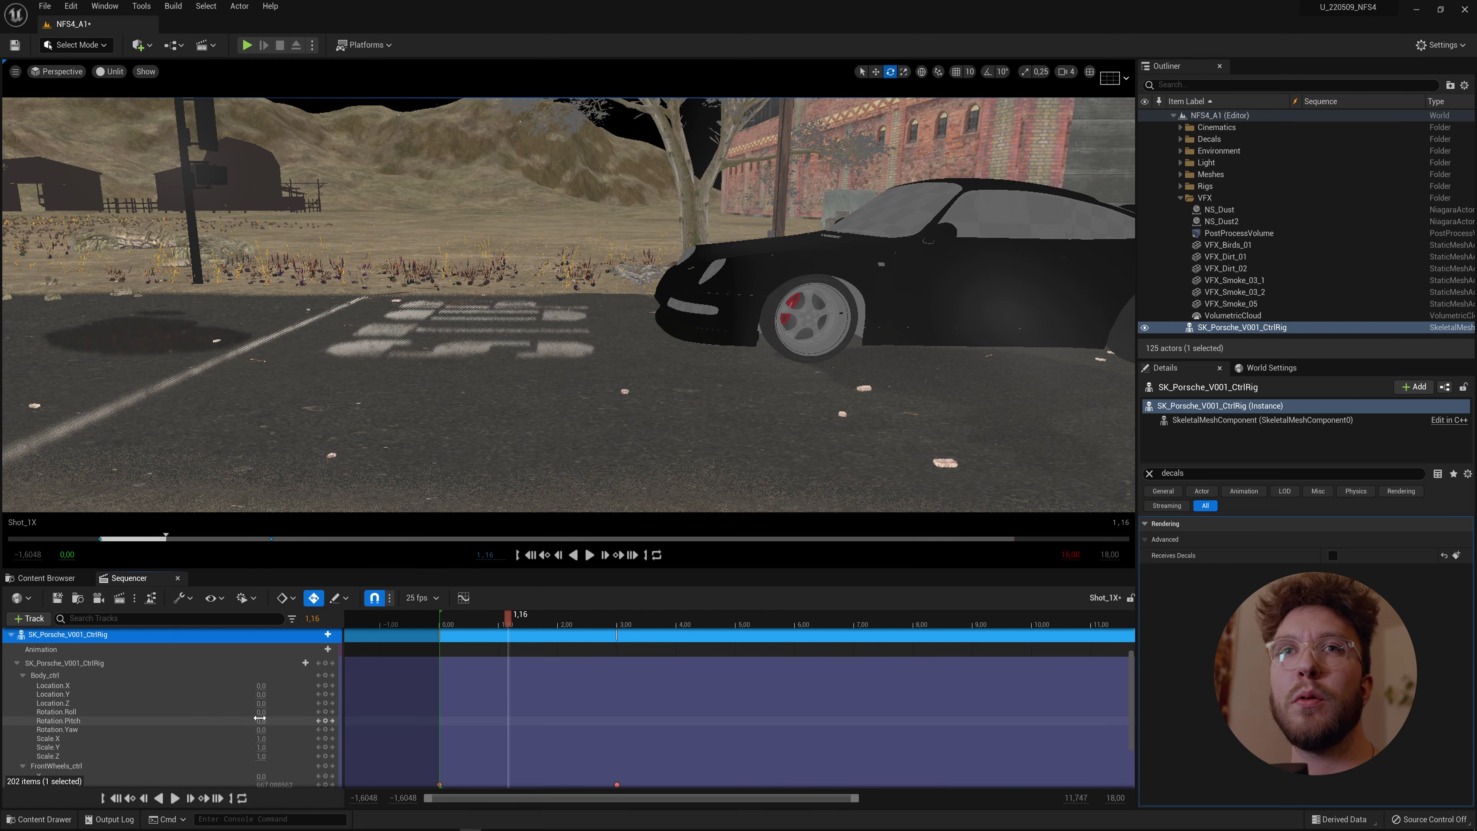
drag(264, 720, 254, 721)
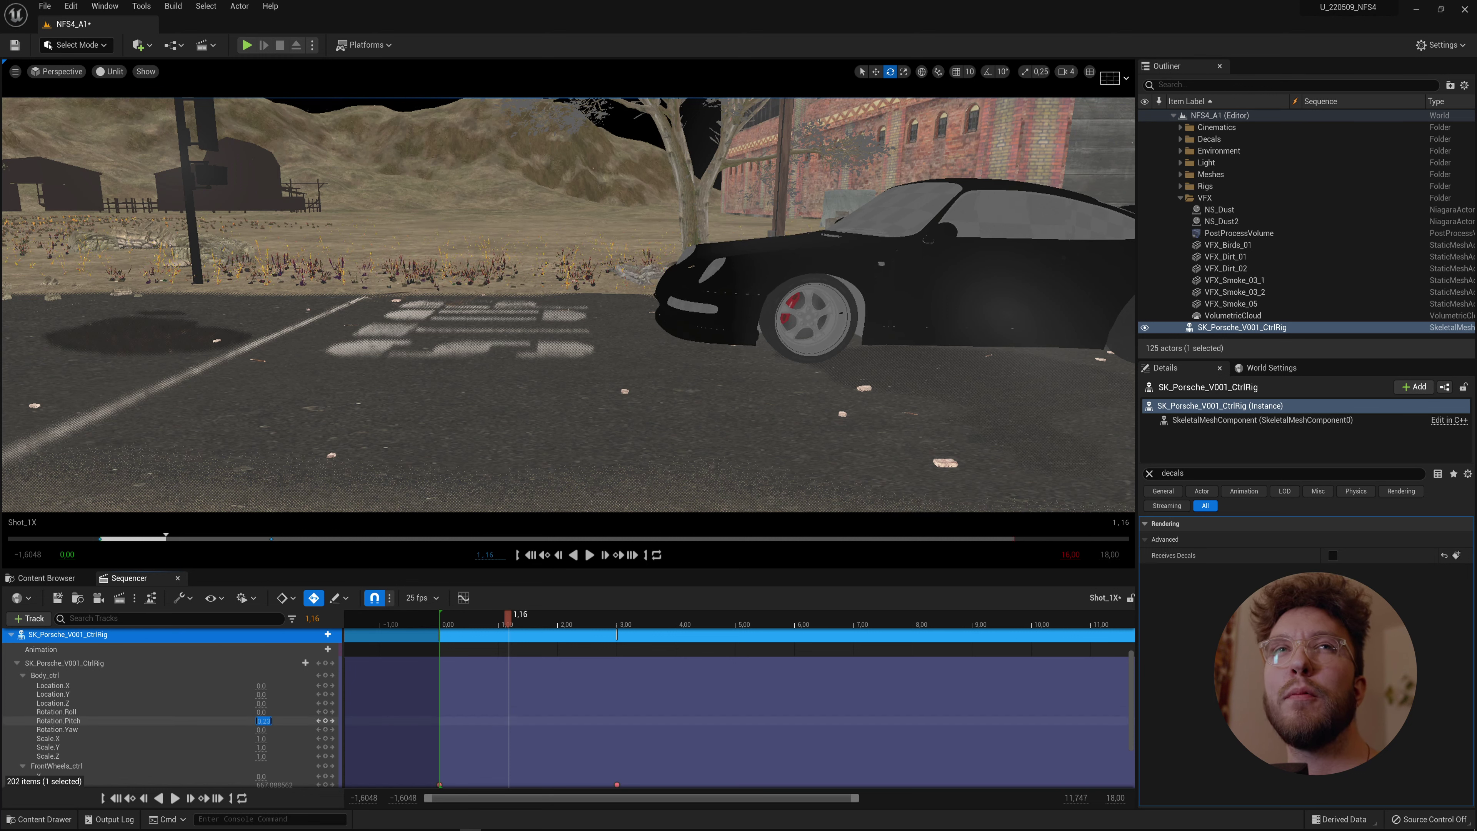
key(Return)
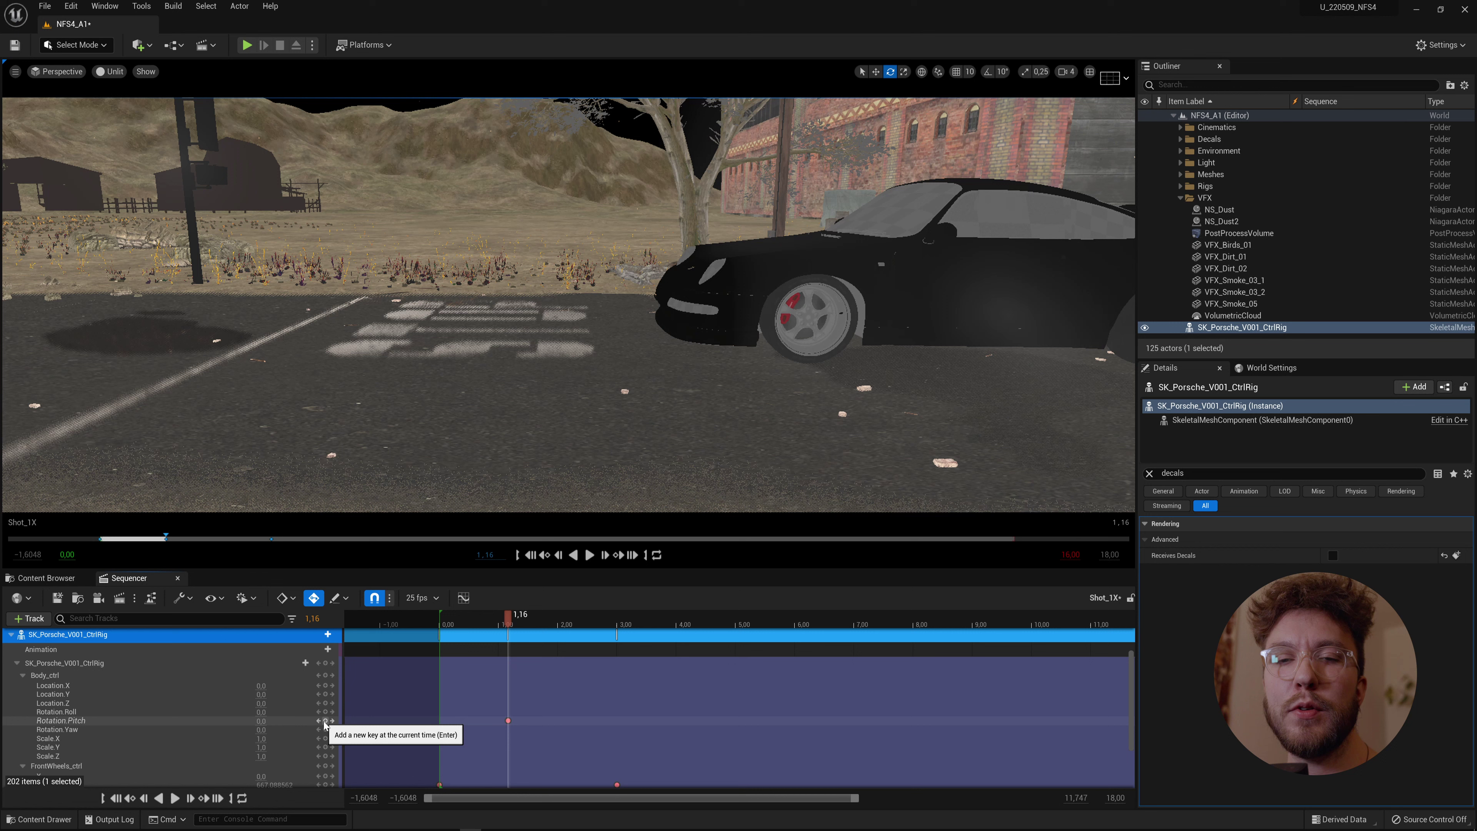
click(326, 721)
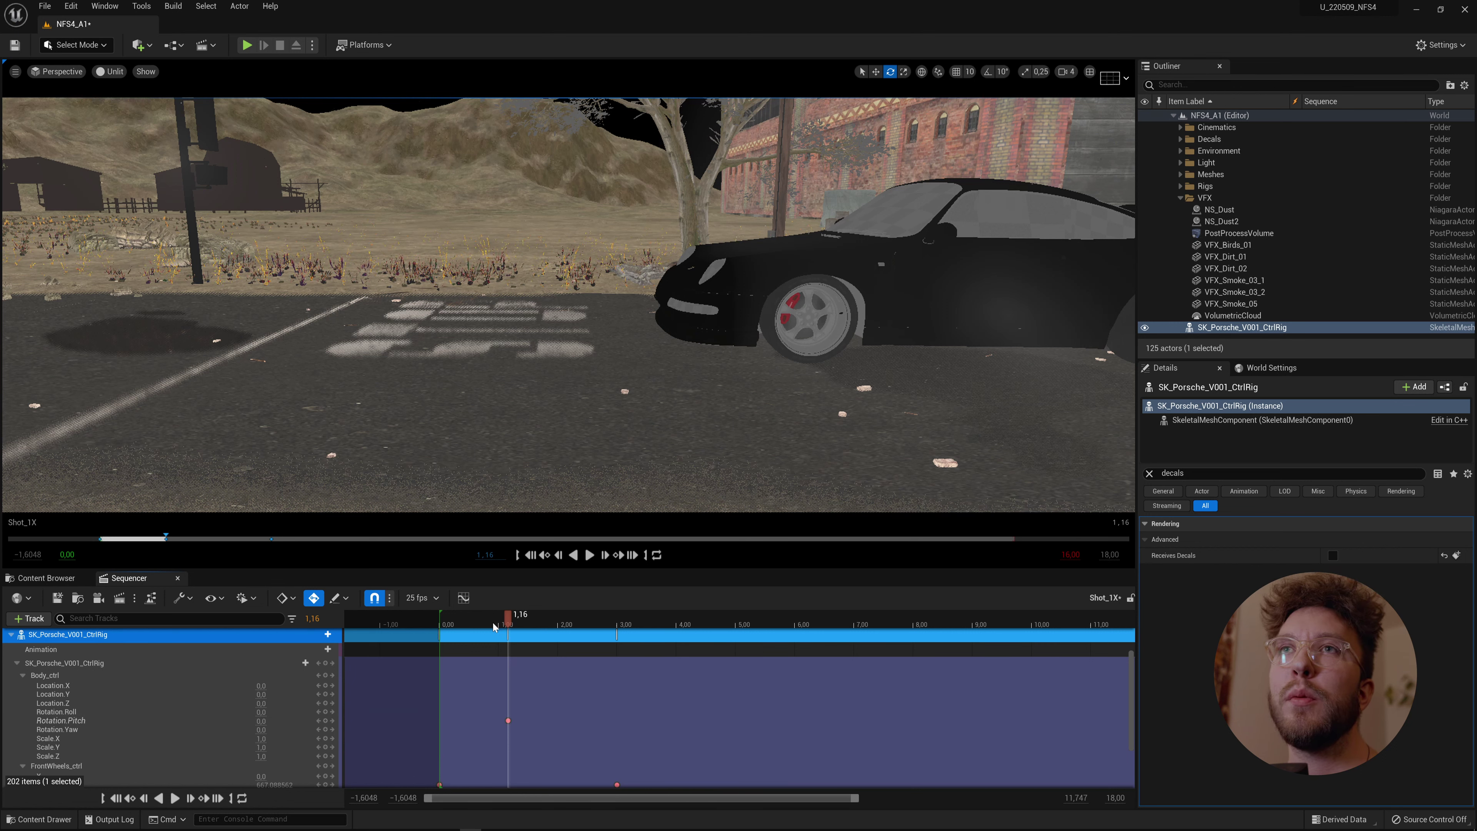
drag(508, 720, 440, 722)
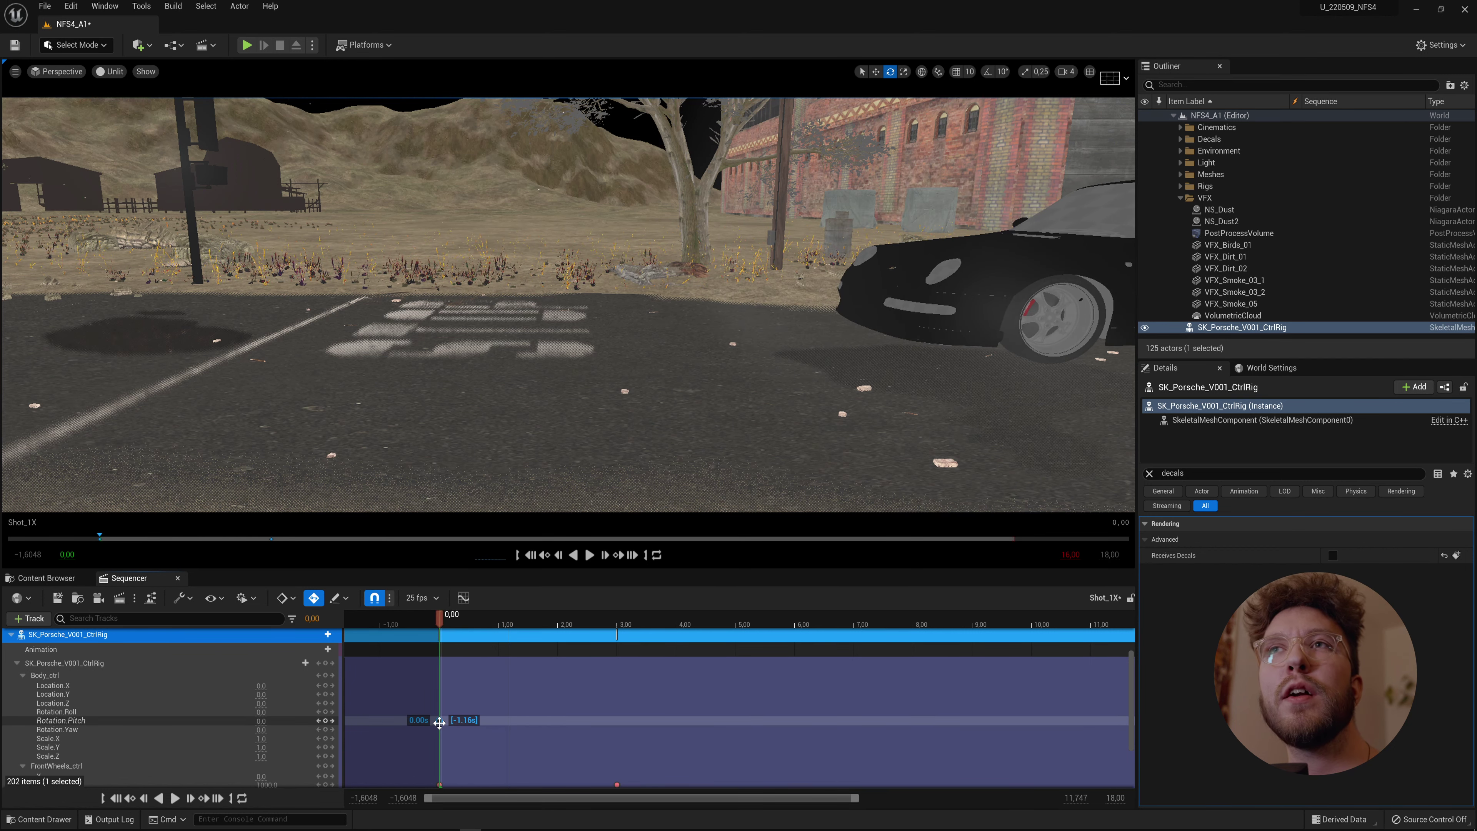
Animate Body_ctrl's Rotation.Pitch with keys at 1,16, 2,48 and 2,88, and set it to 0 at 3,00.
drag(448, 618, 512, 626)
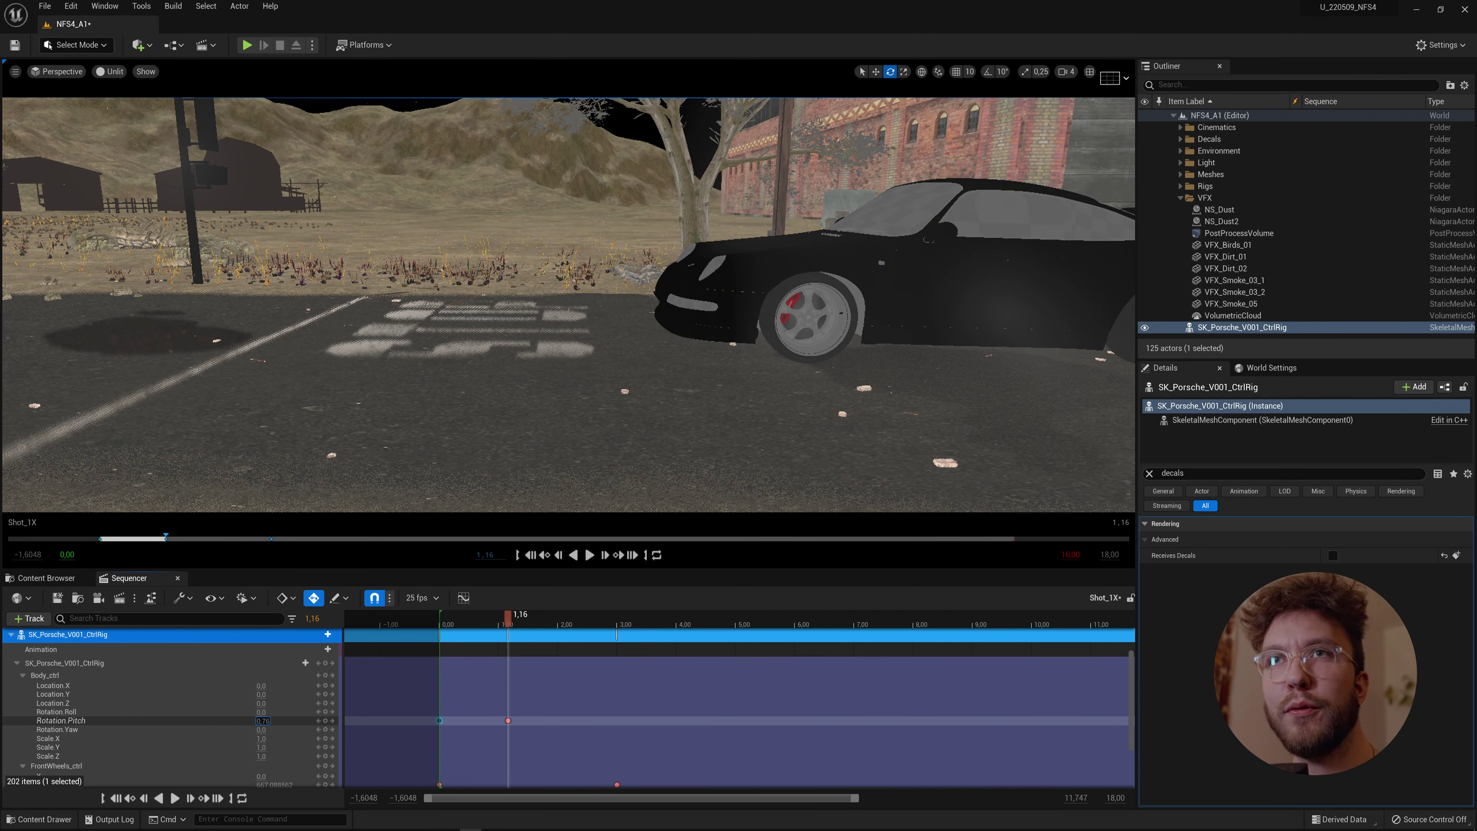
drag(262, 721, 274, 721)
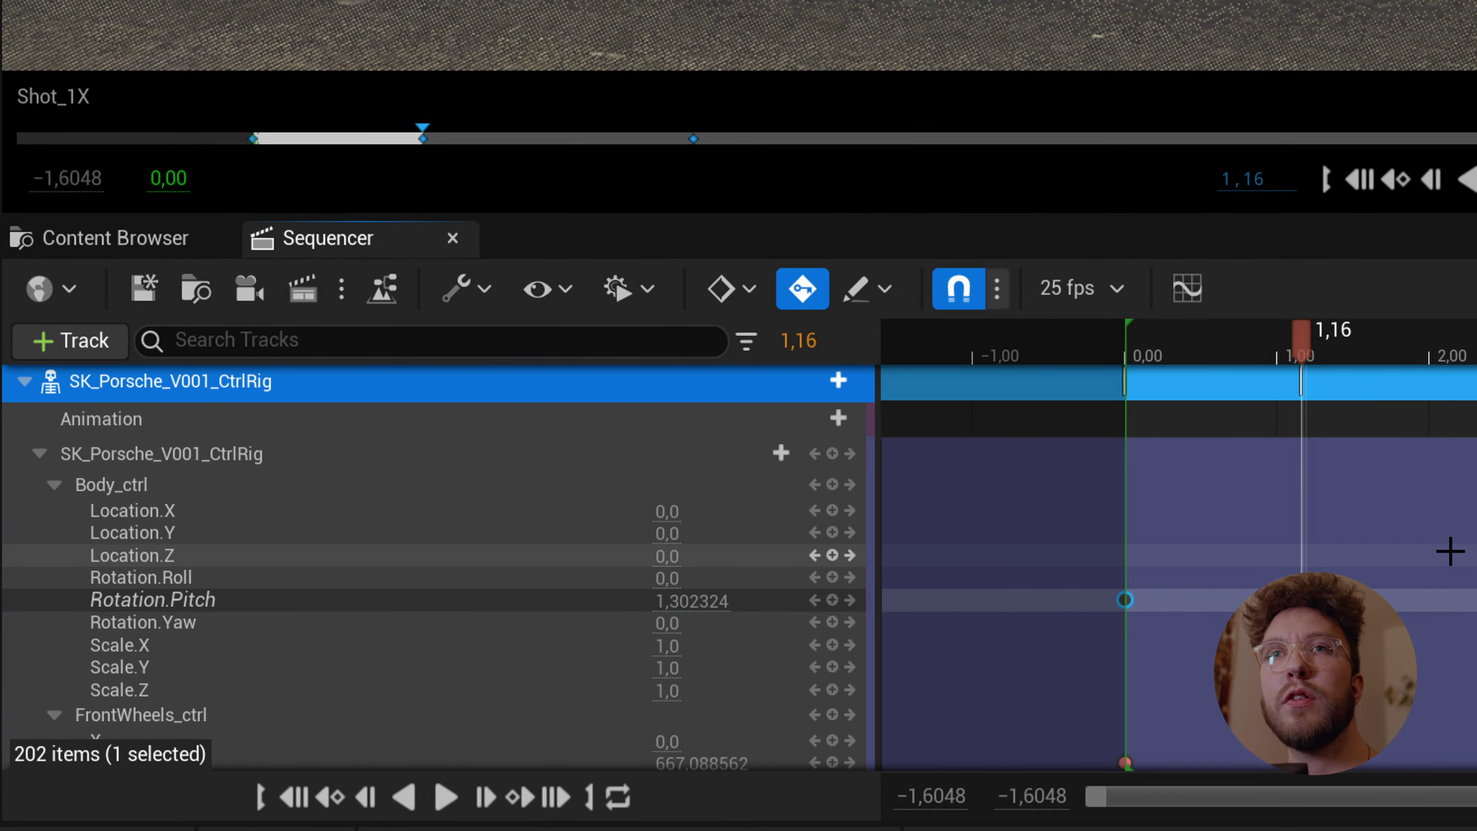
drag(1433, 349, 1476, 350)
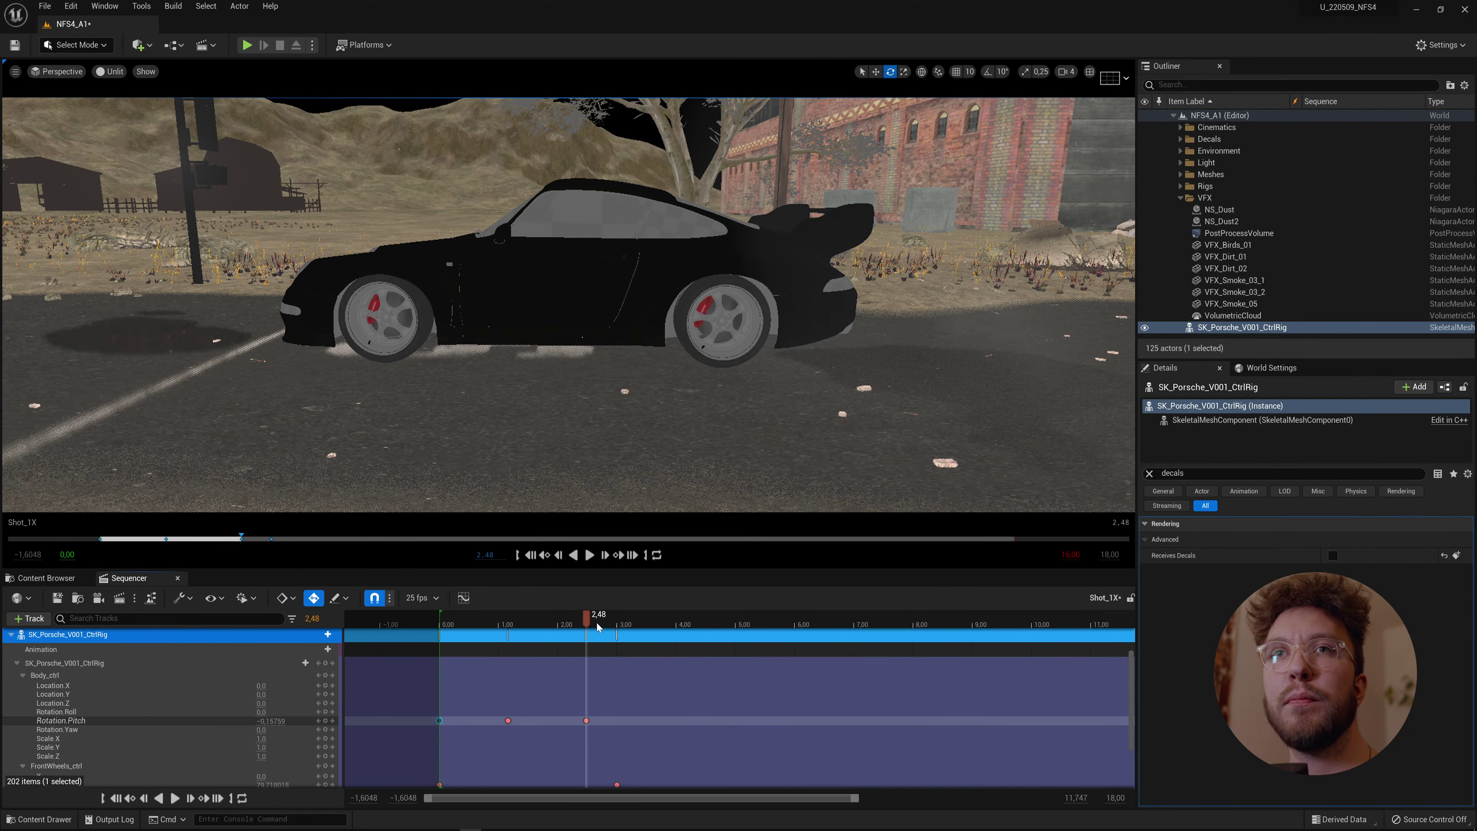
drag(598, 627, 610, 624)
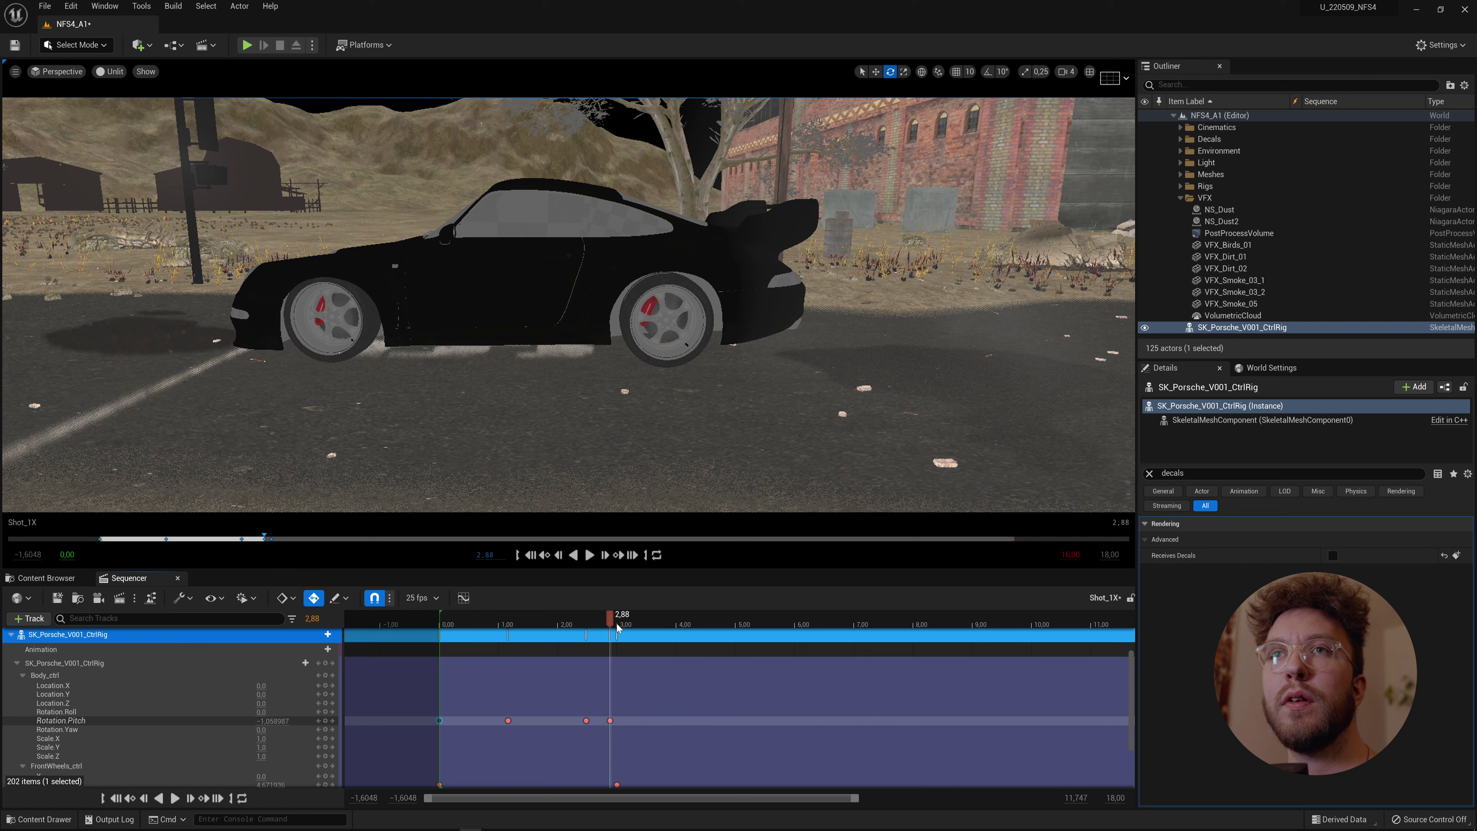
drag(614, 621, 619, 620)
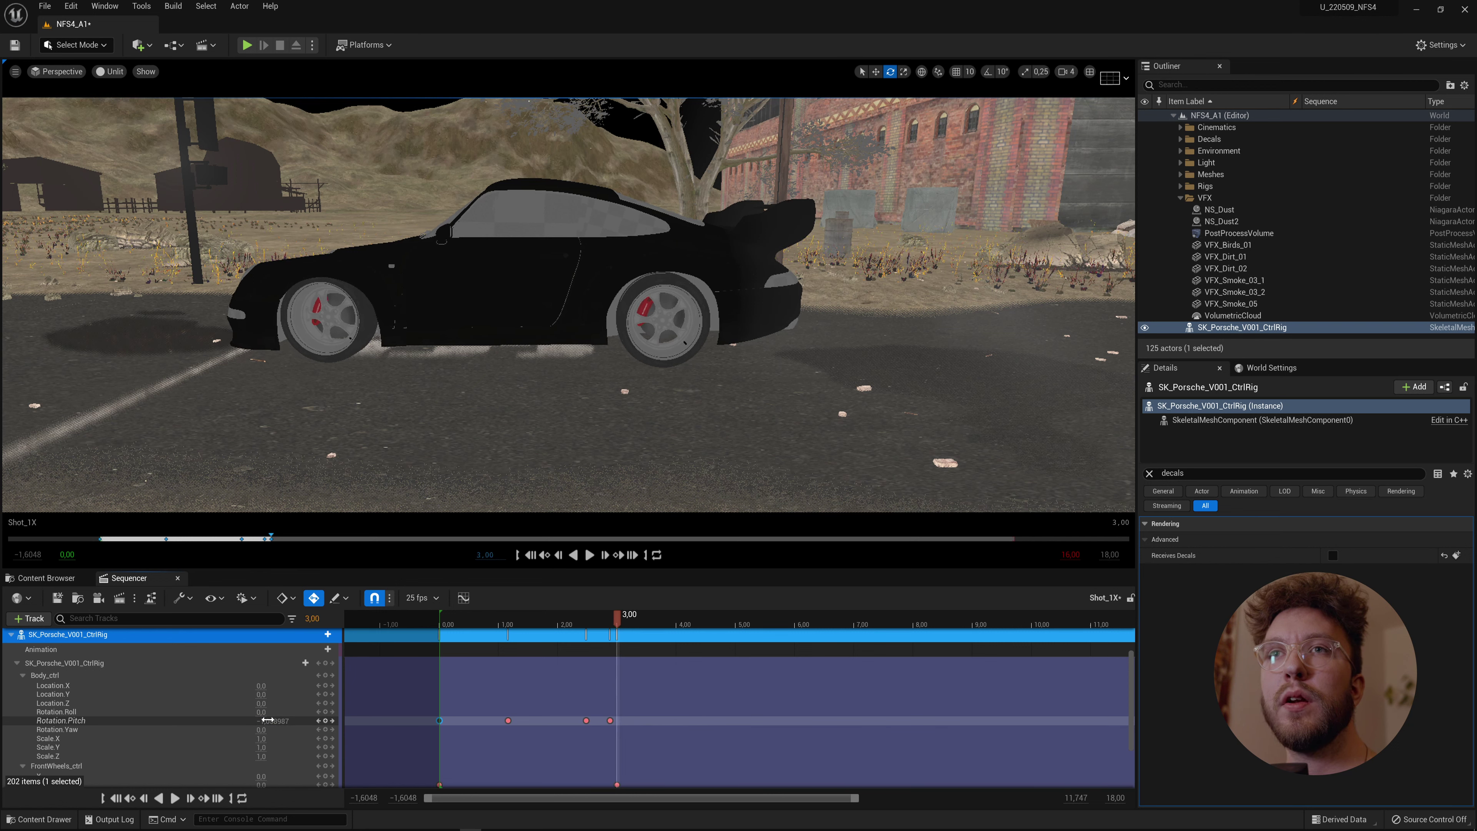
key(Return)
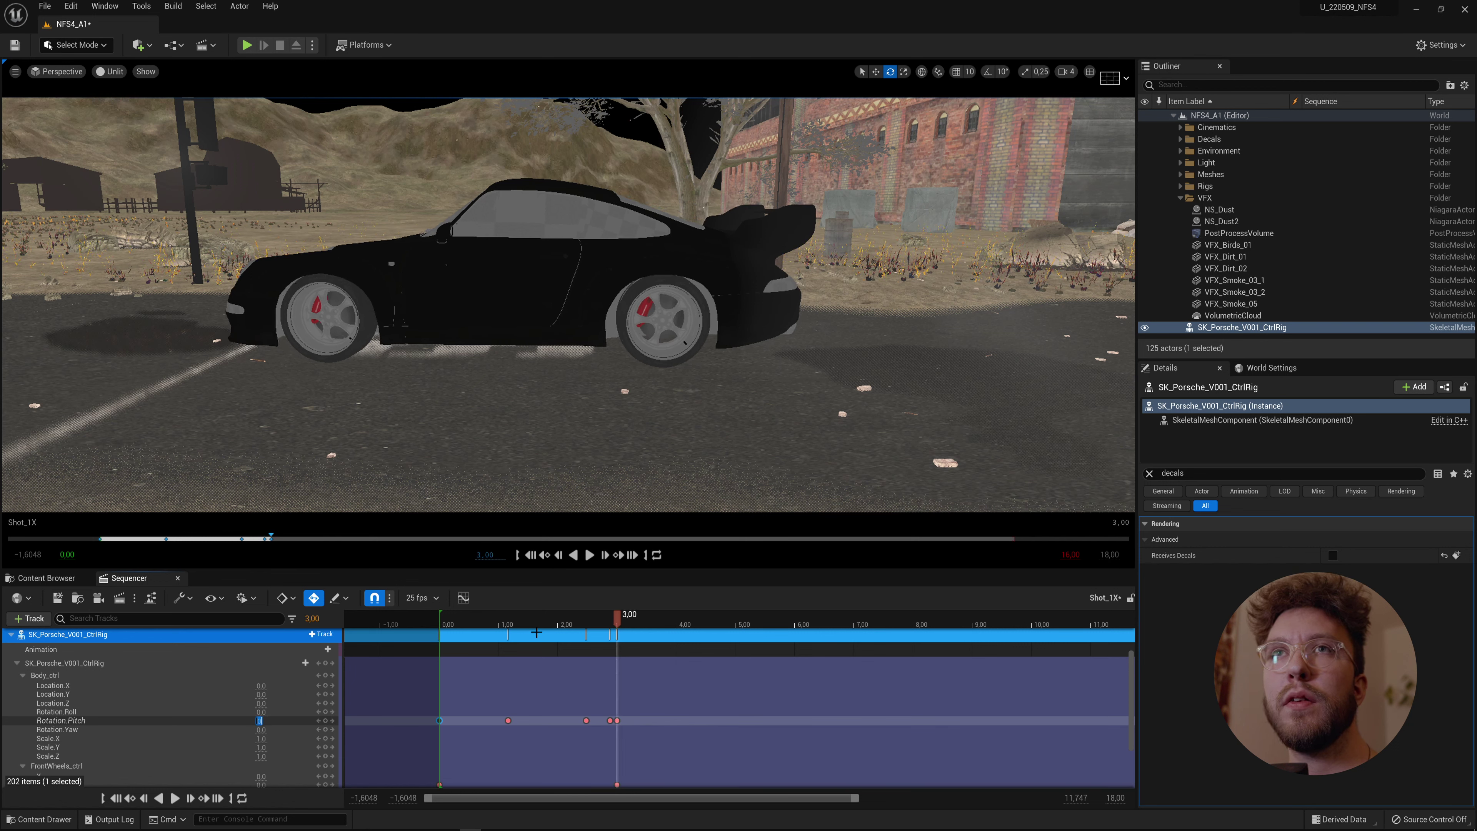
Play back the drive from near the start to check the body's pitch motion.
drag(617, 621, 469, 625)
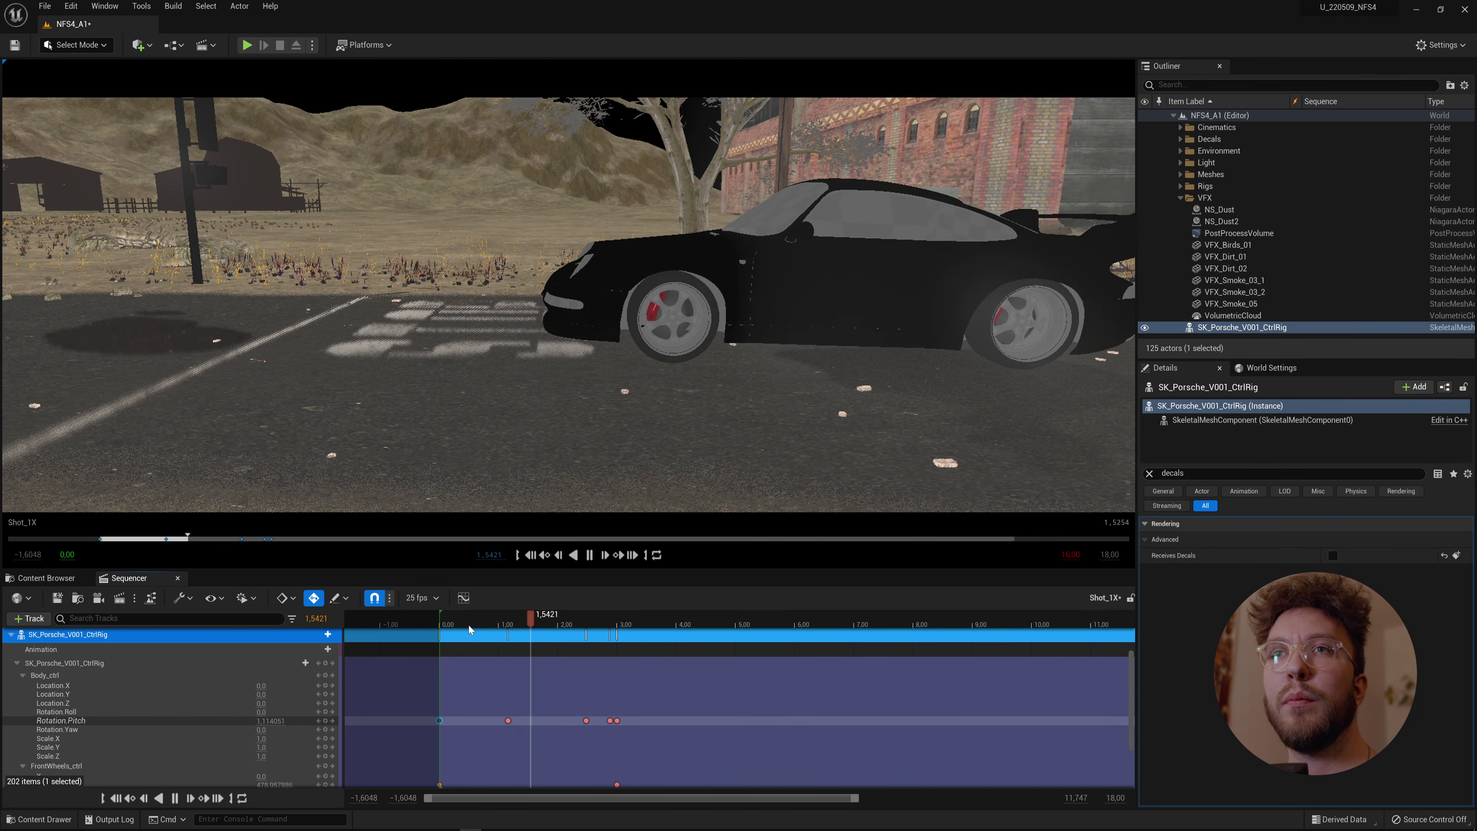
key(space)
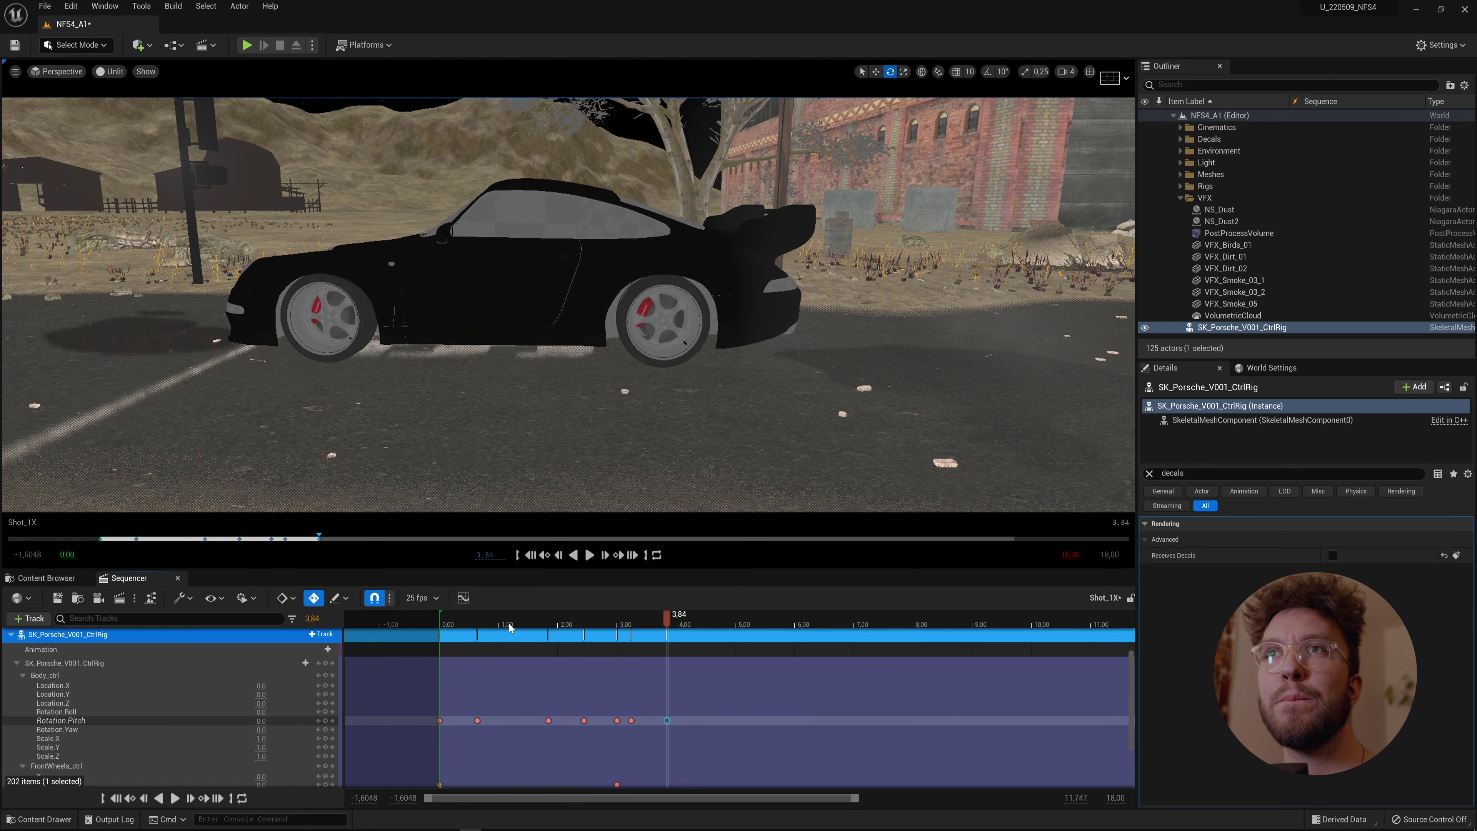
click(466, 621)
key(space)
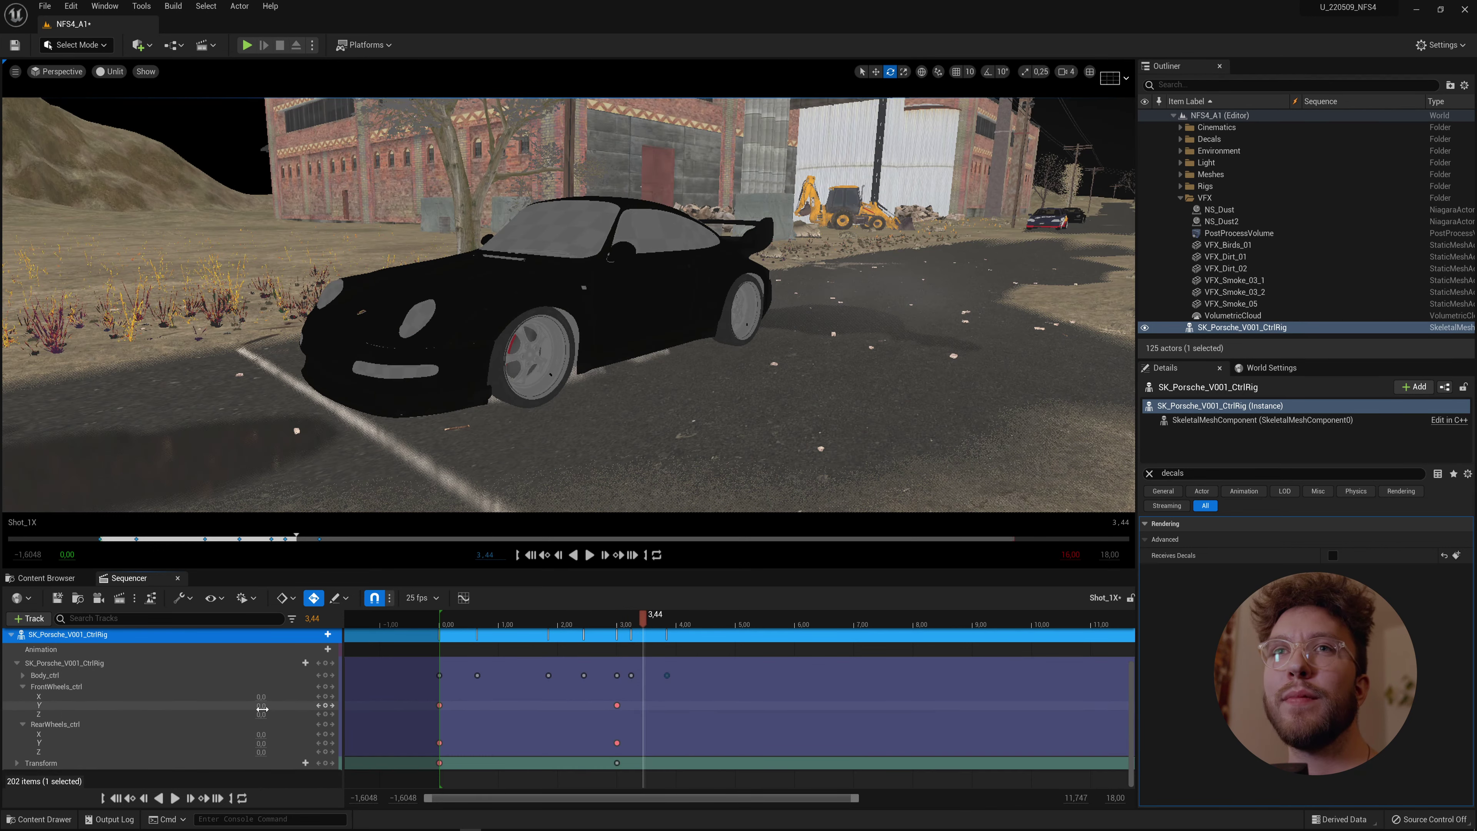
Try turning the front wheels to about -17,4 on FrontWheels_ctrl's Z rotation, and reset the value to 0.
mouse_move(263, 714)
mouse_down()
mouse_move(296, 714)
mouse_move(259, 714)
mouse_up()
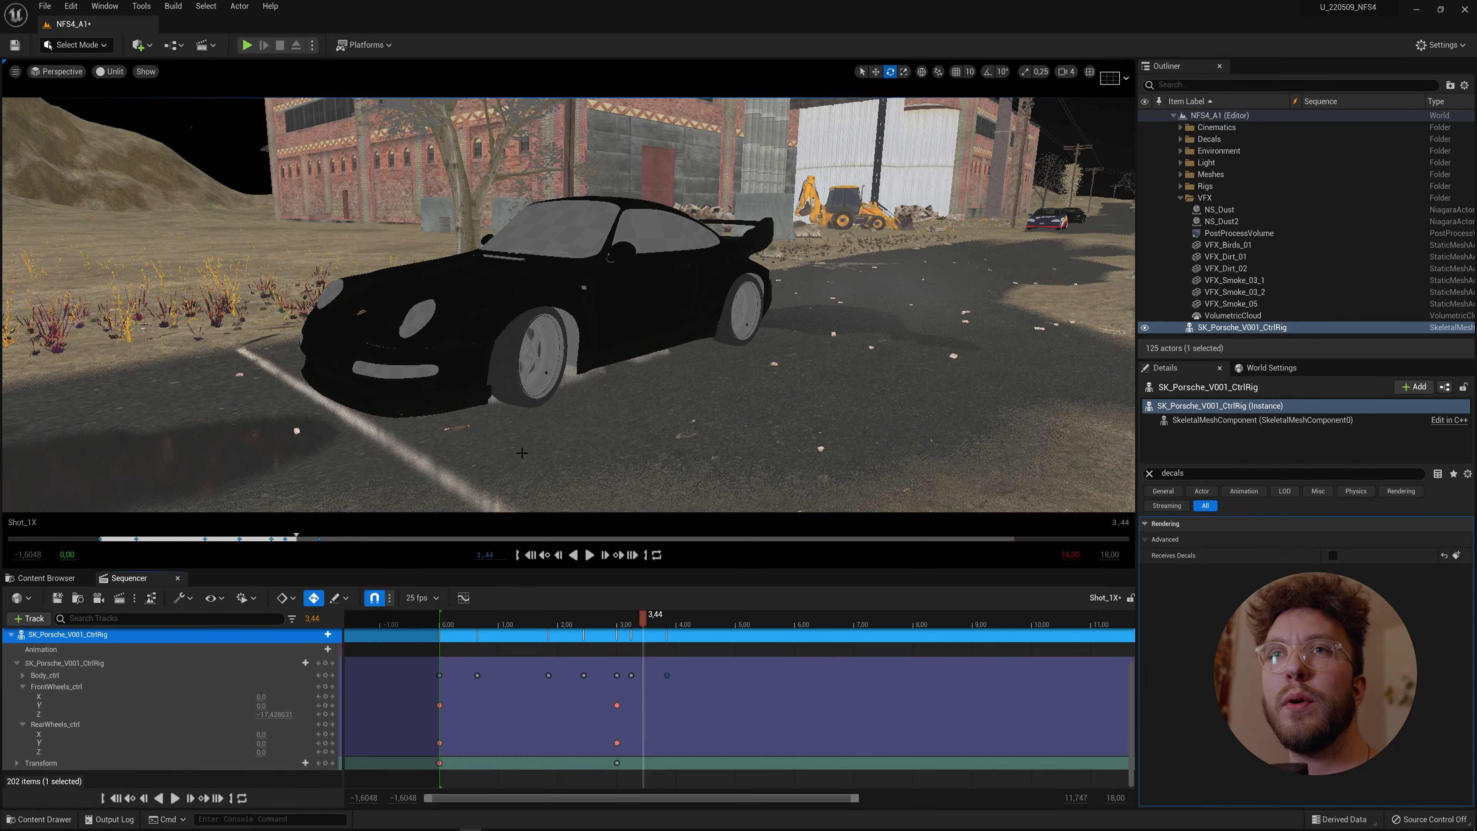
click(633, 625)
mouse_move(633, 624)
mouse_down()
mouse_move(606, 626)
mouse_move(619, 630)
mouse_up()
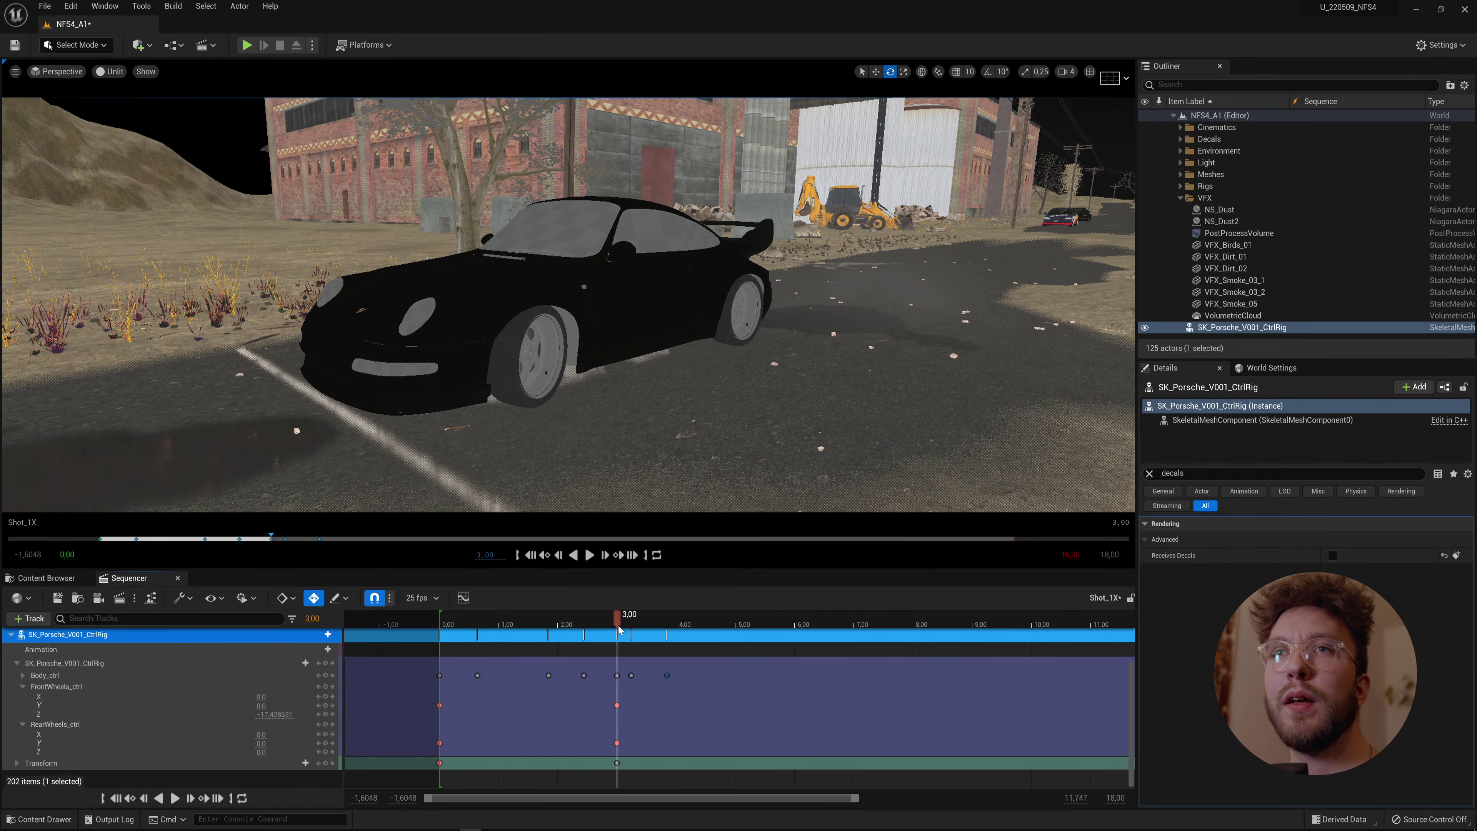
mouse_move(645, 396)
right_down()
mouse_move(686, 430)
mouse_move(655, 421)
right_up()
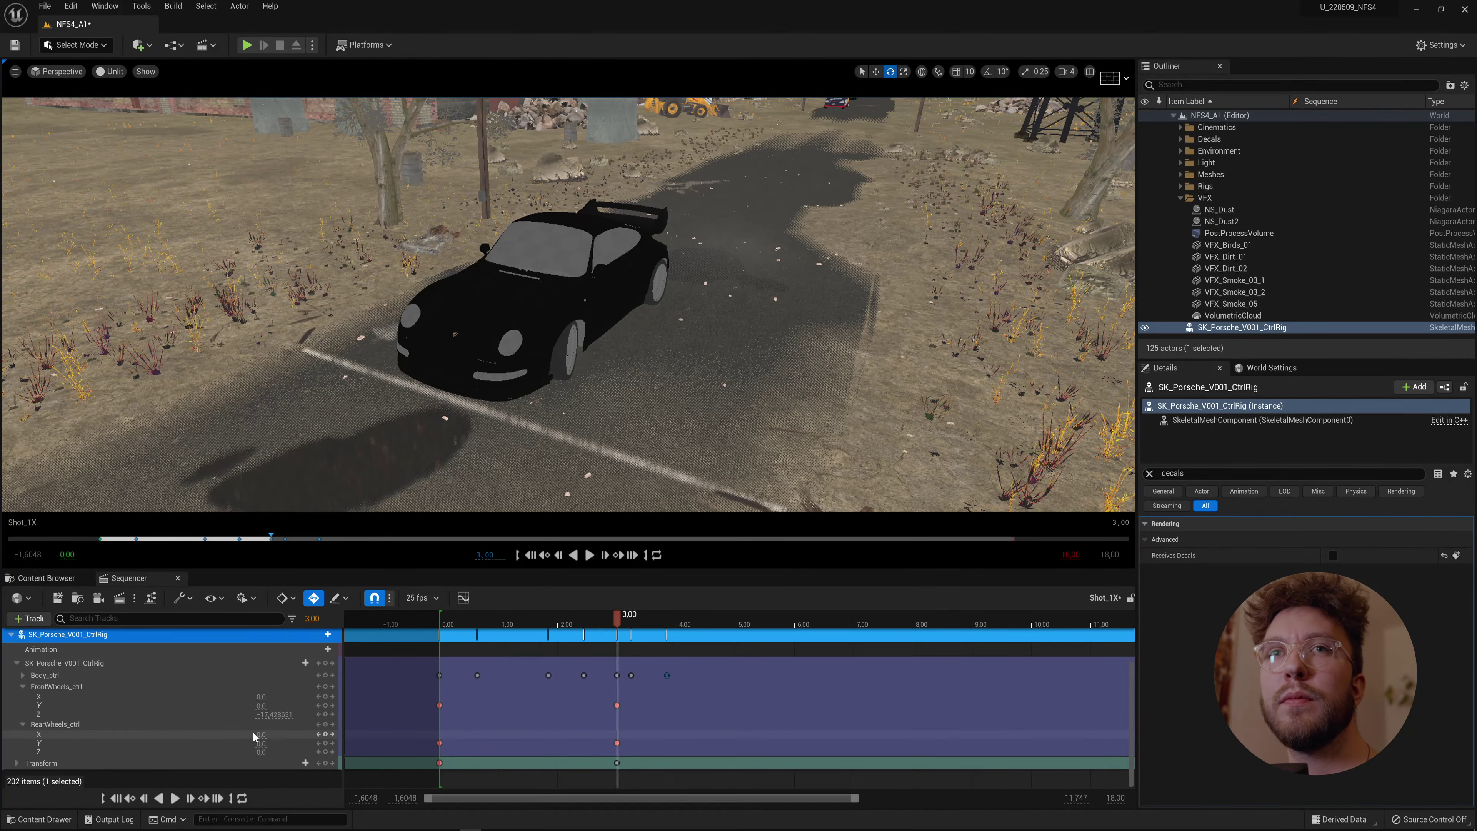
click(275, 714)
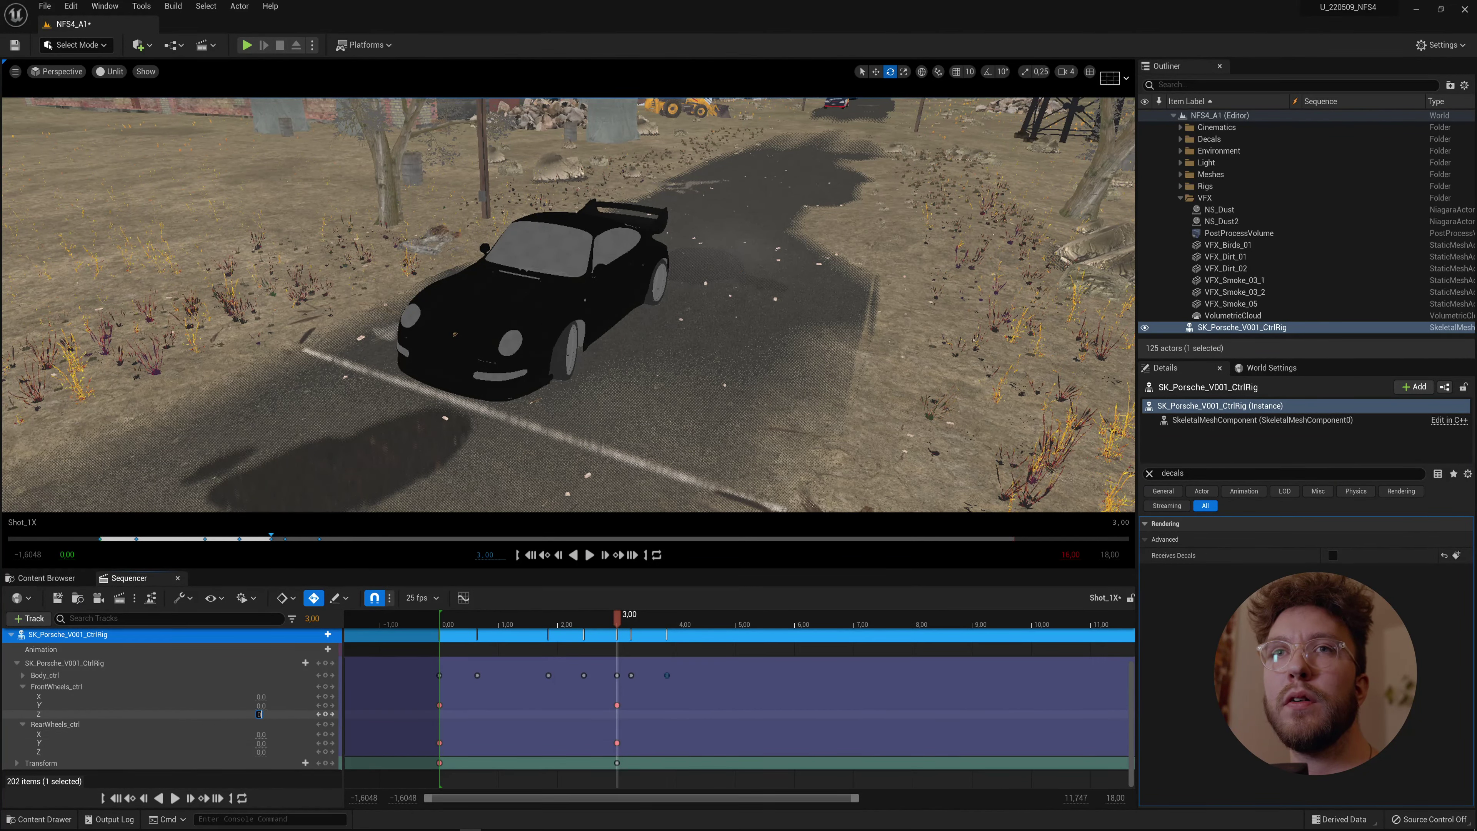
text(0)
Key FrontWheels_ctrl's Z rotation at 0 at 1,84 and at about -21 at 2,44.
drag(617, 618, 549, 637)
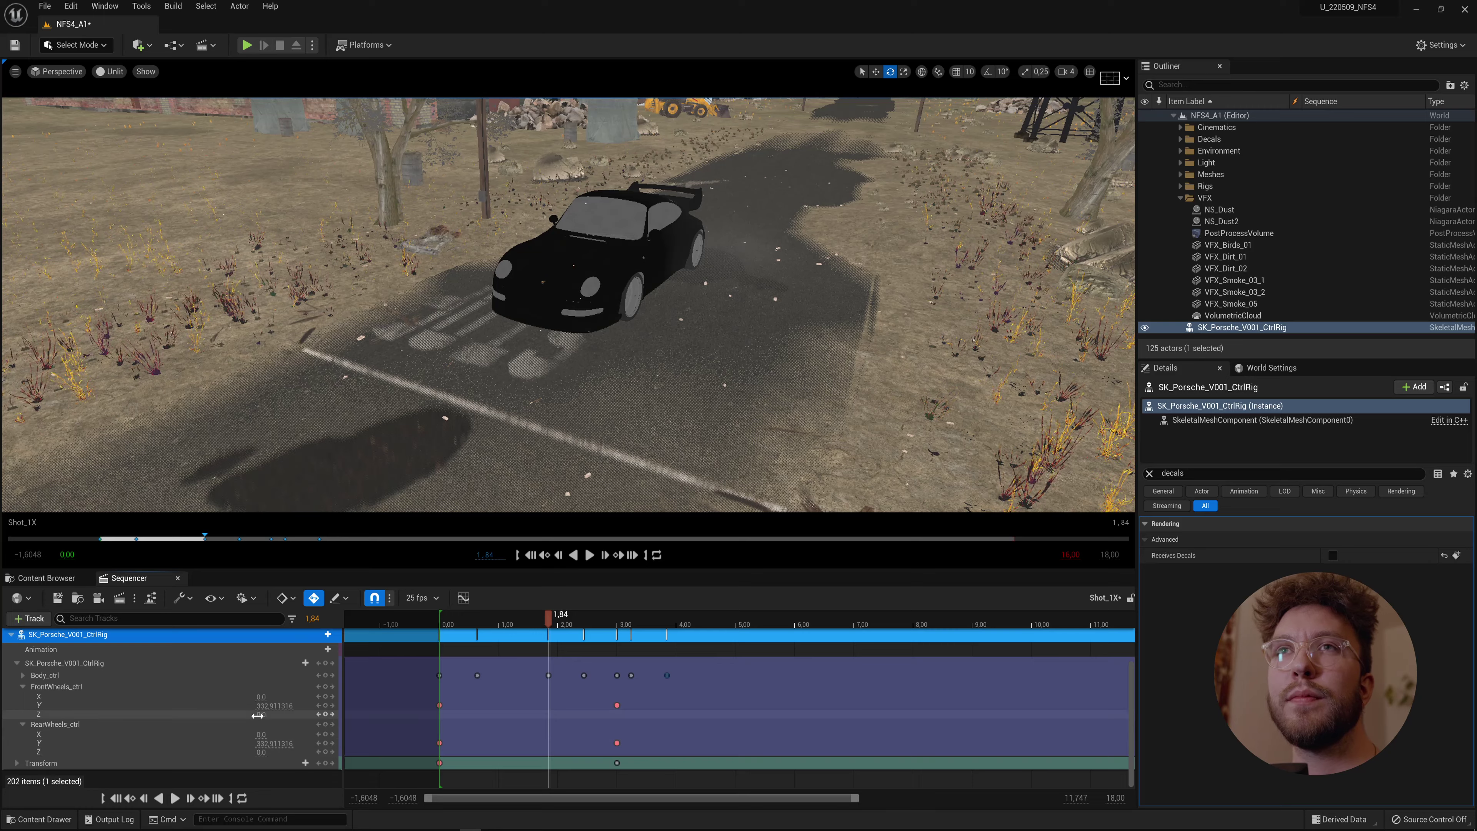
click(326, 714)
drag(550, 624, 584, 626)
click(326, 714)
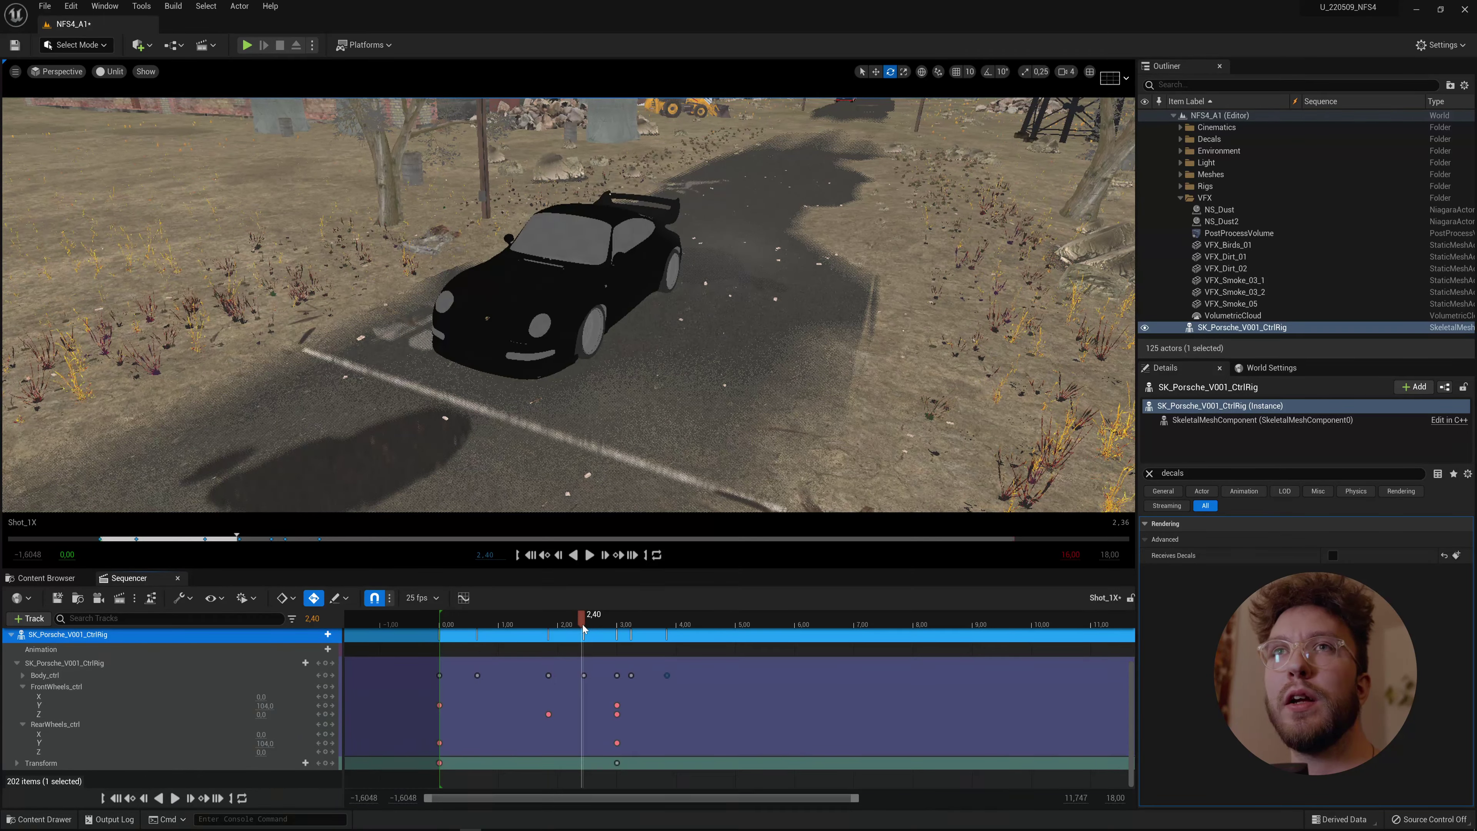
drag(262, 715, 275, 715)
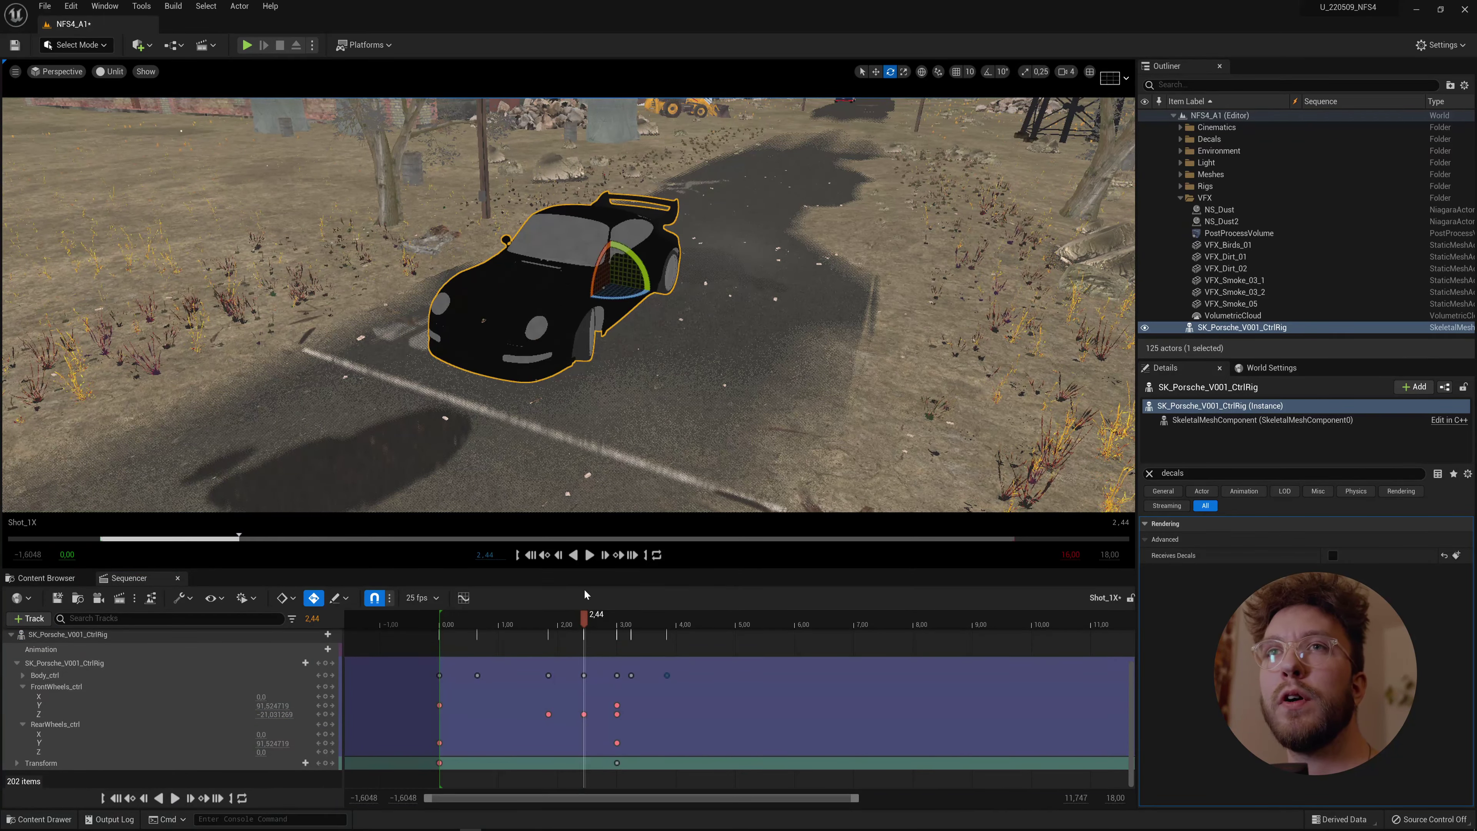
mouse_move(584, 620)
mouse_down()
mouse_move(621, 620)
mouse_move(586, 625)
mouse_up()
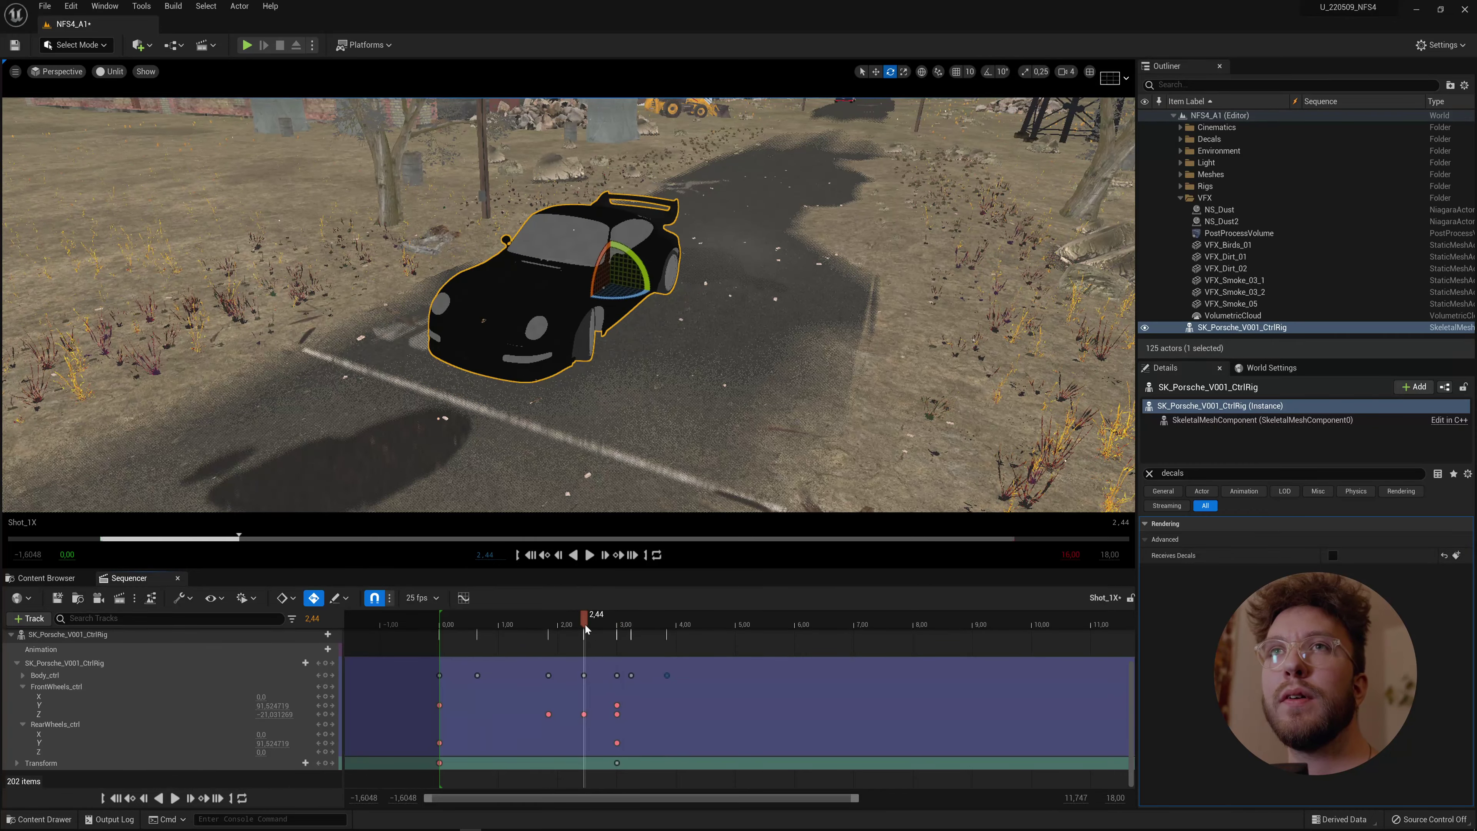
Expand the rotation channels of the car's Transform track and move the intermediate Yaw key to about 1,84.
click(17, 663)
click(18, 764)
scroll(19, 769, down, 2)
click(22, 726)
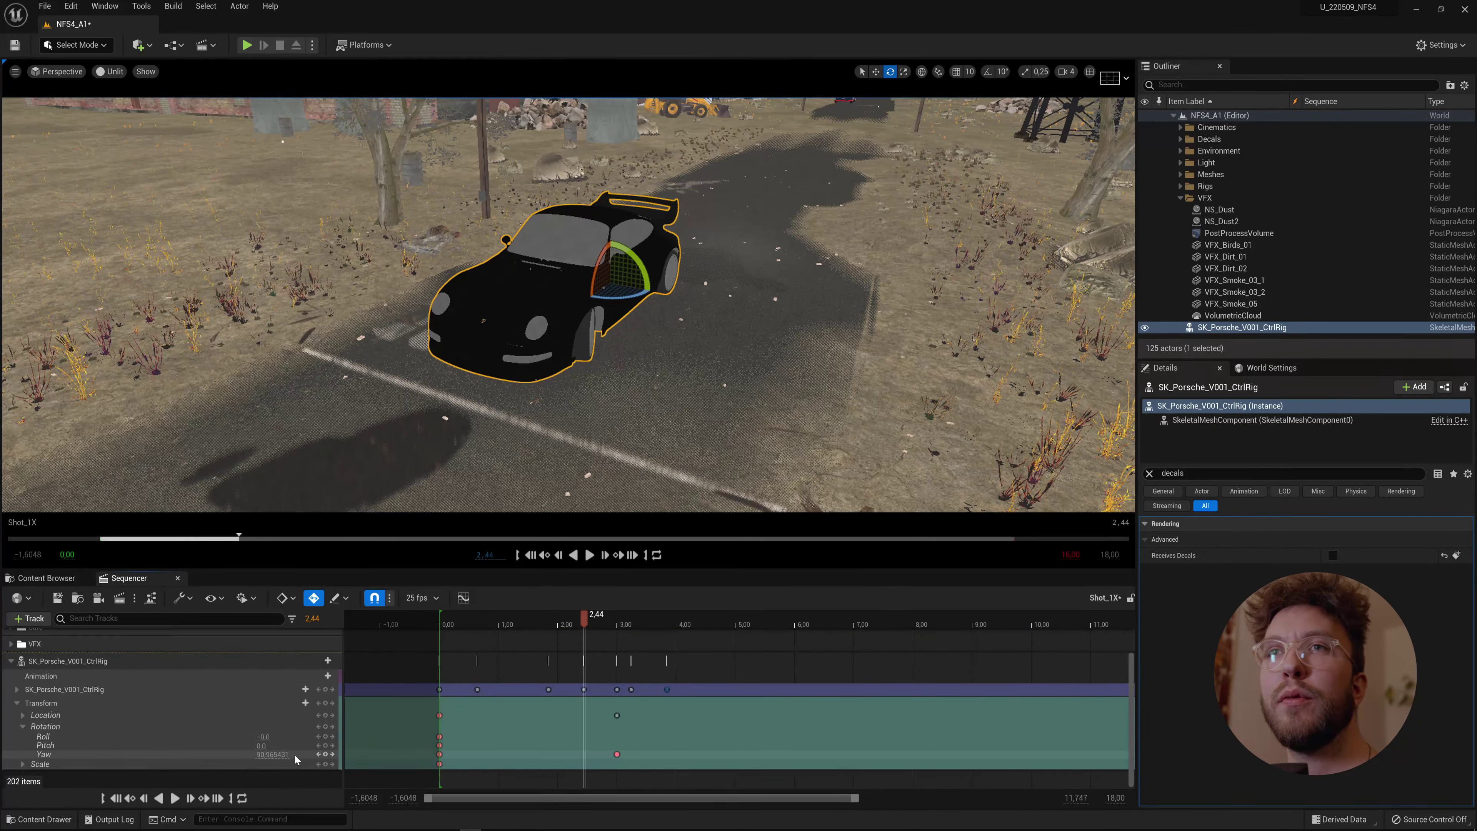
drag(619, 622, 548, 624)
key(space)
drag(584, 754, 547, 754)
Play back the car's steering and turn, and repeat the playback in the Lit view mode.
click(534, 624)
key(space)
drag(549, 624, 465, 624)
key(space)
click(521, 621)
key(alt+4)
key(space)
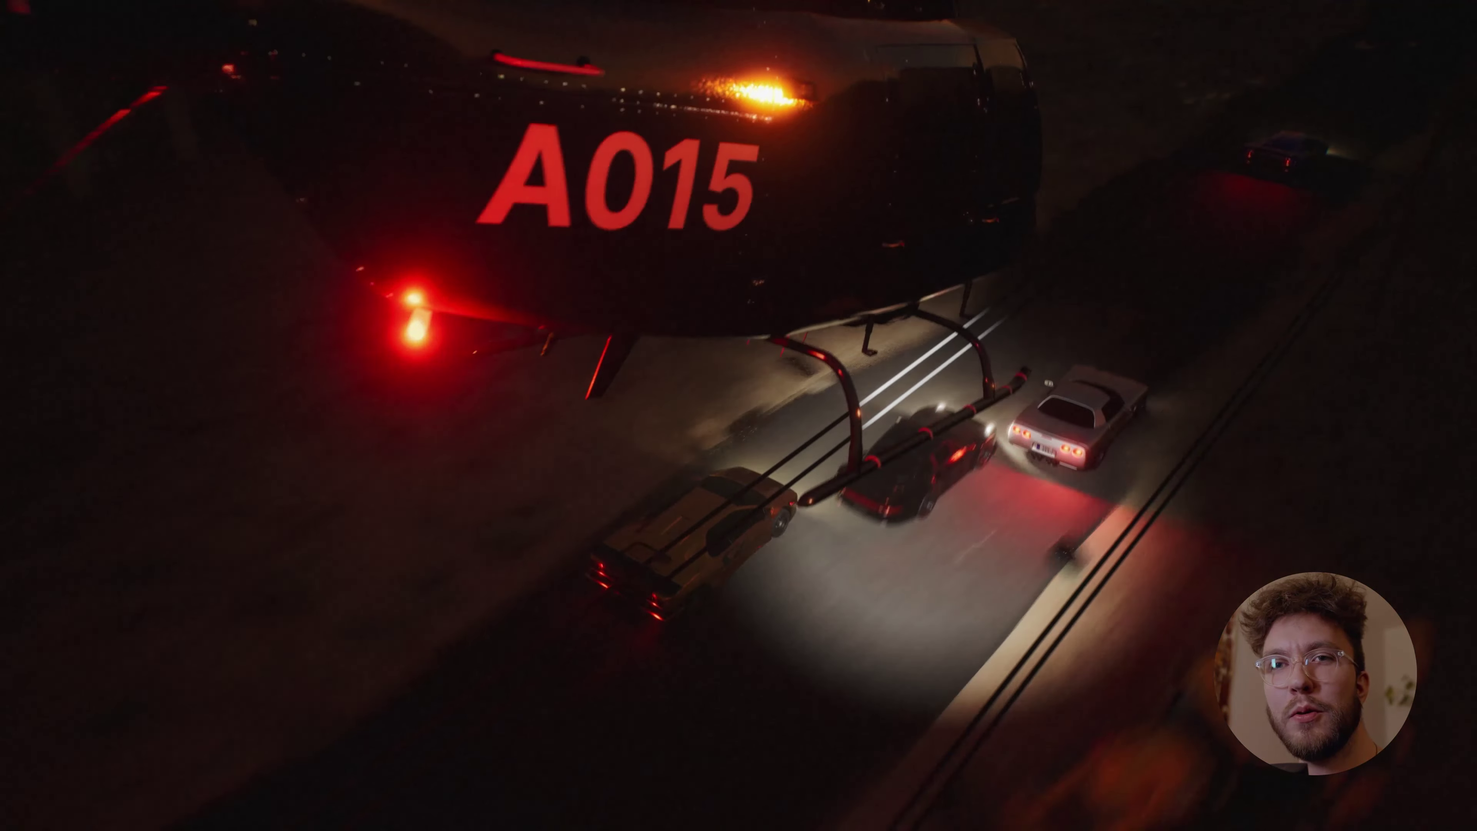